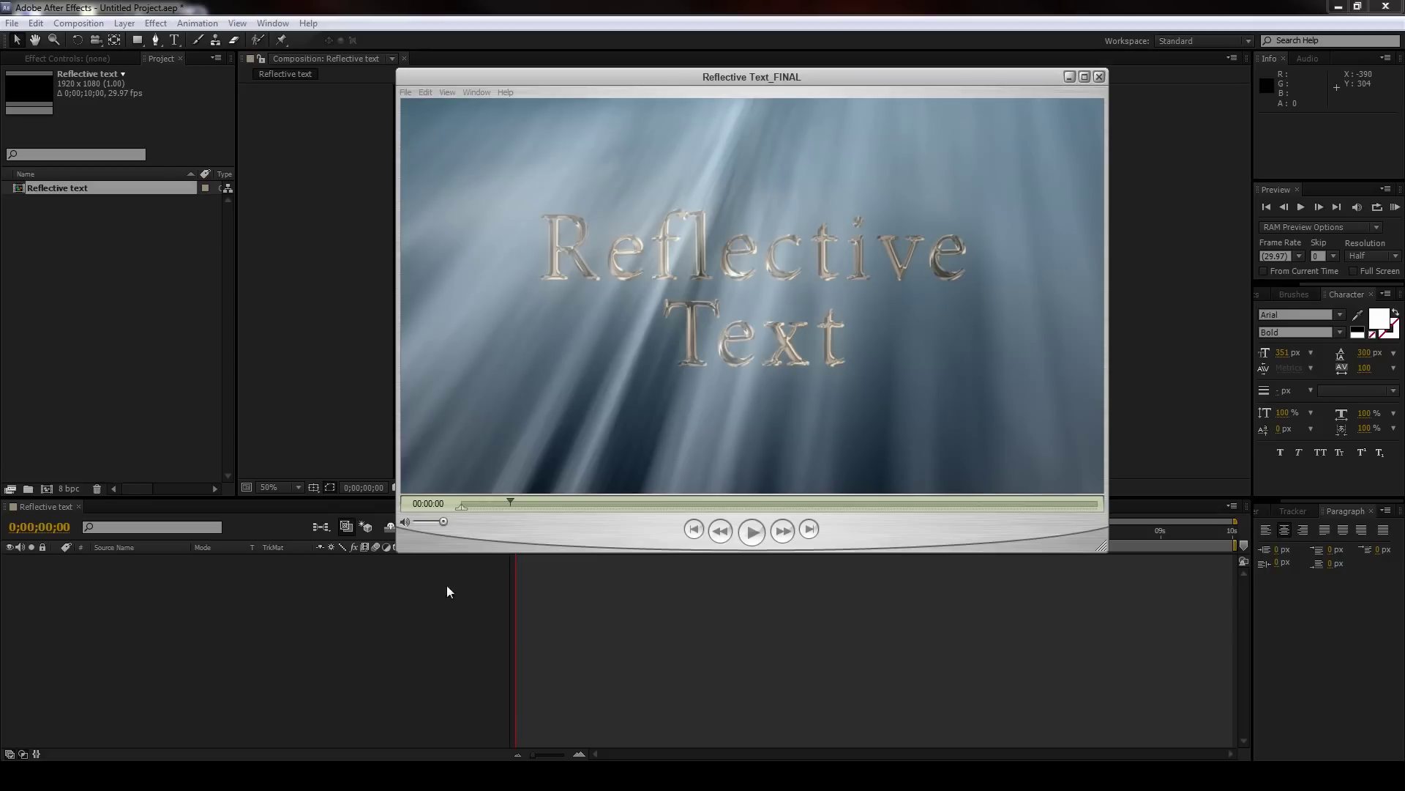
Step: Replay the Reflective Text_FINAL example in QuickTime Player, then drag the player off-screen
left_click(517, 506)
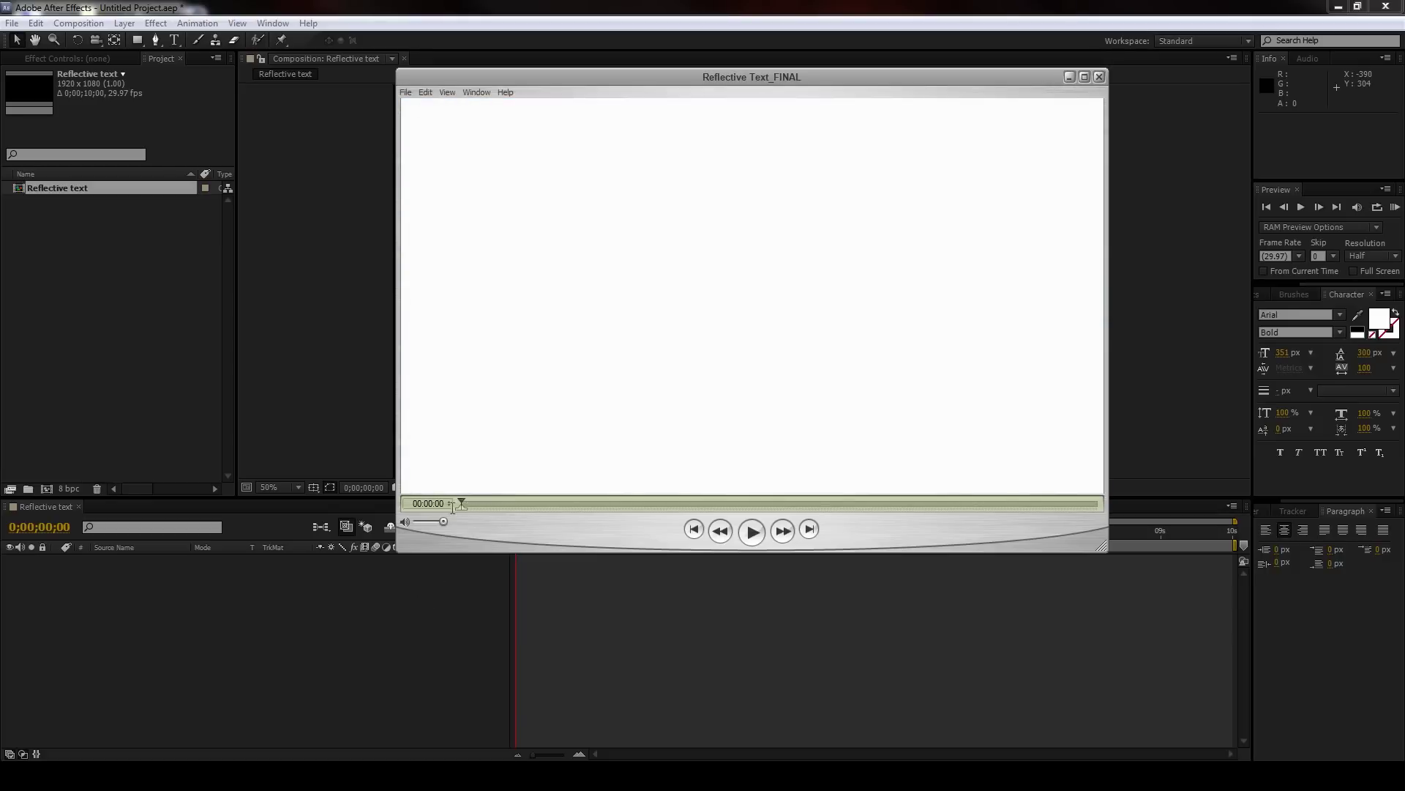
left_click(751, 532)
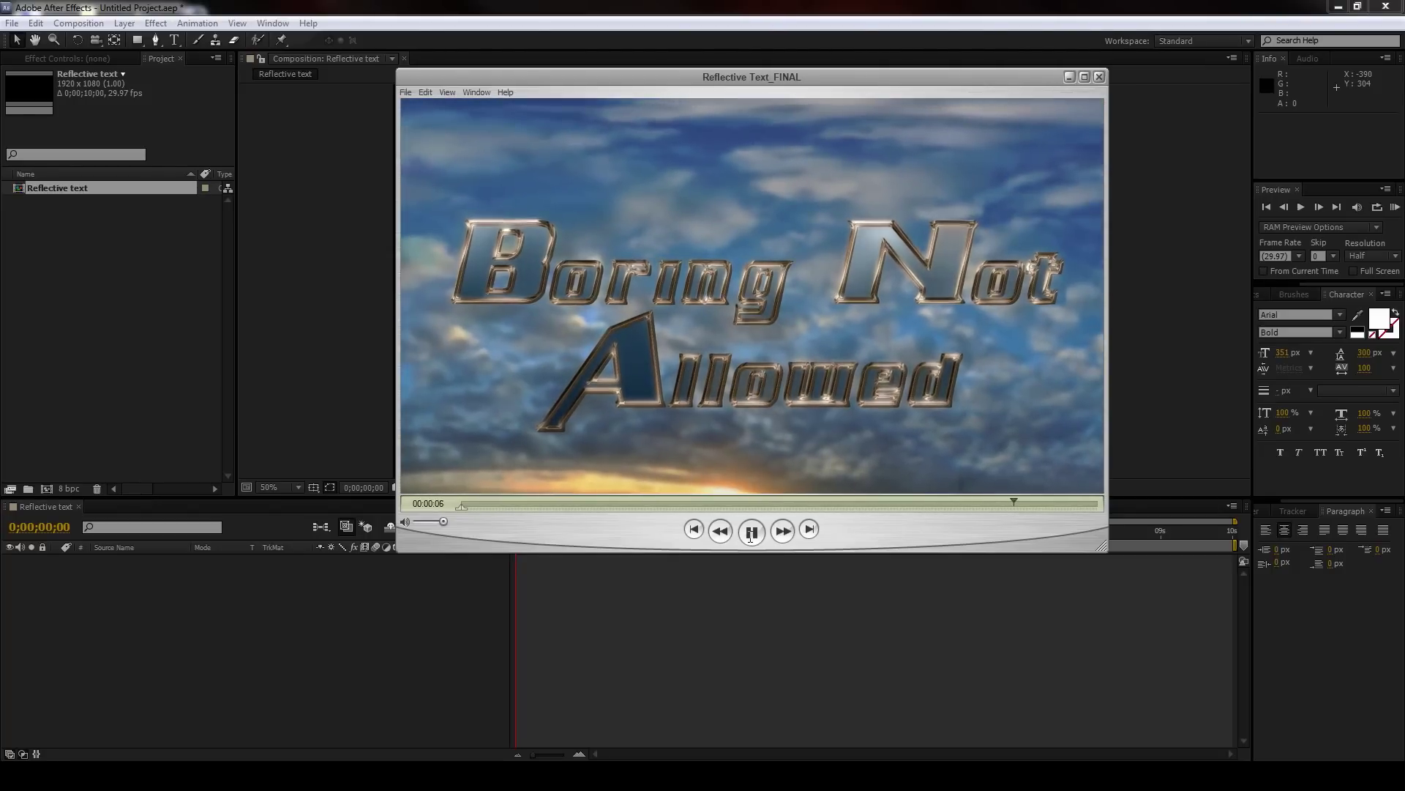
left_click_drag(1098, 503, 1015, 524)
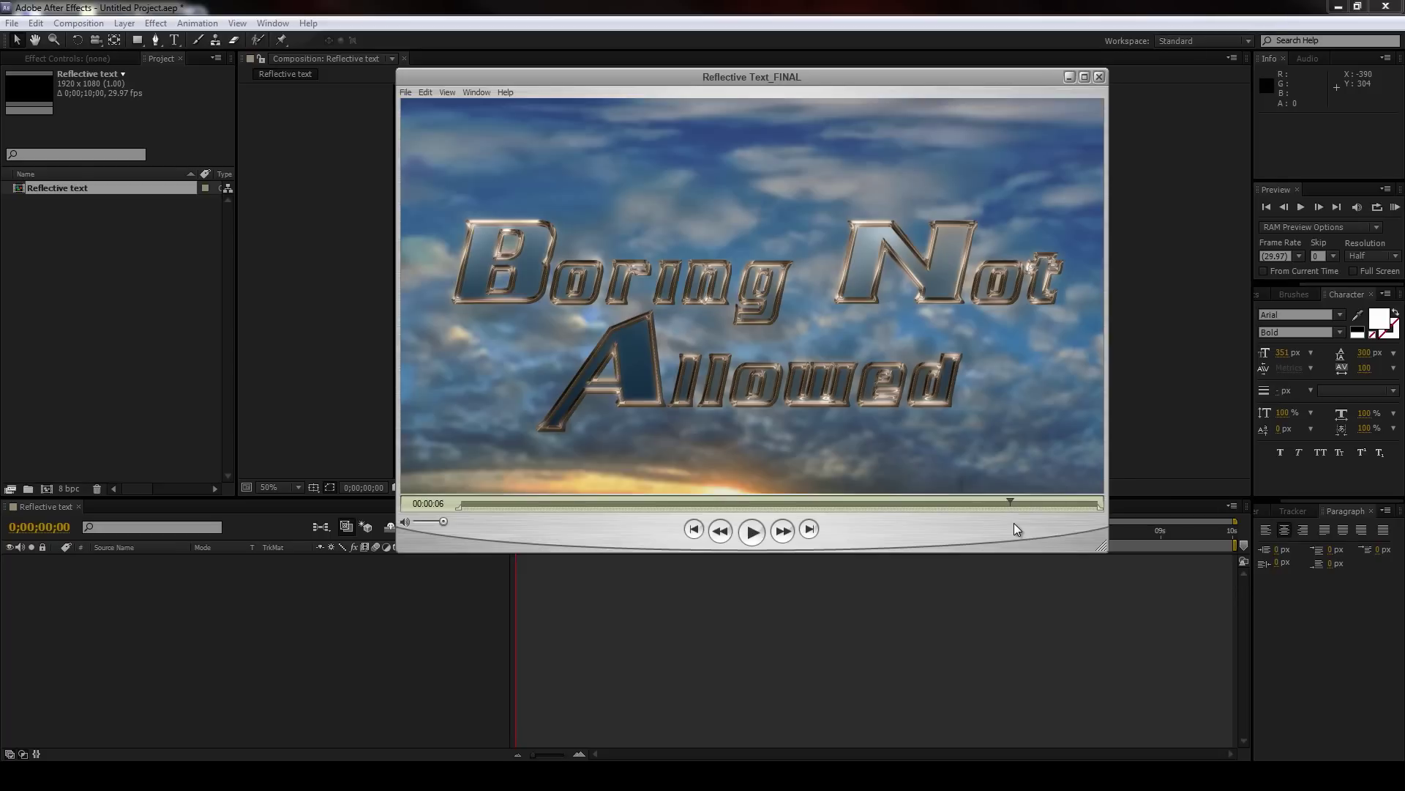
left_click_drag(900, 76, 0, 241)
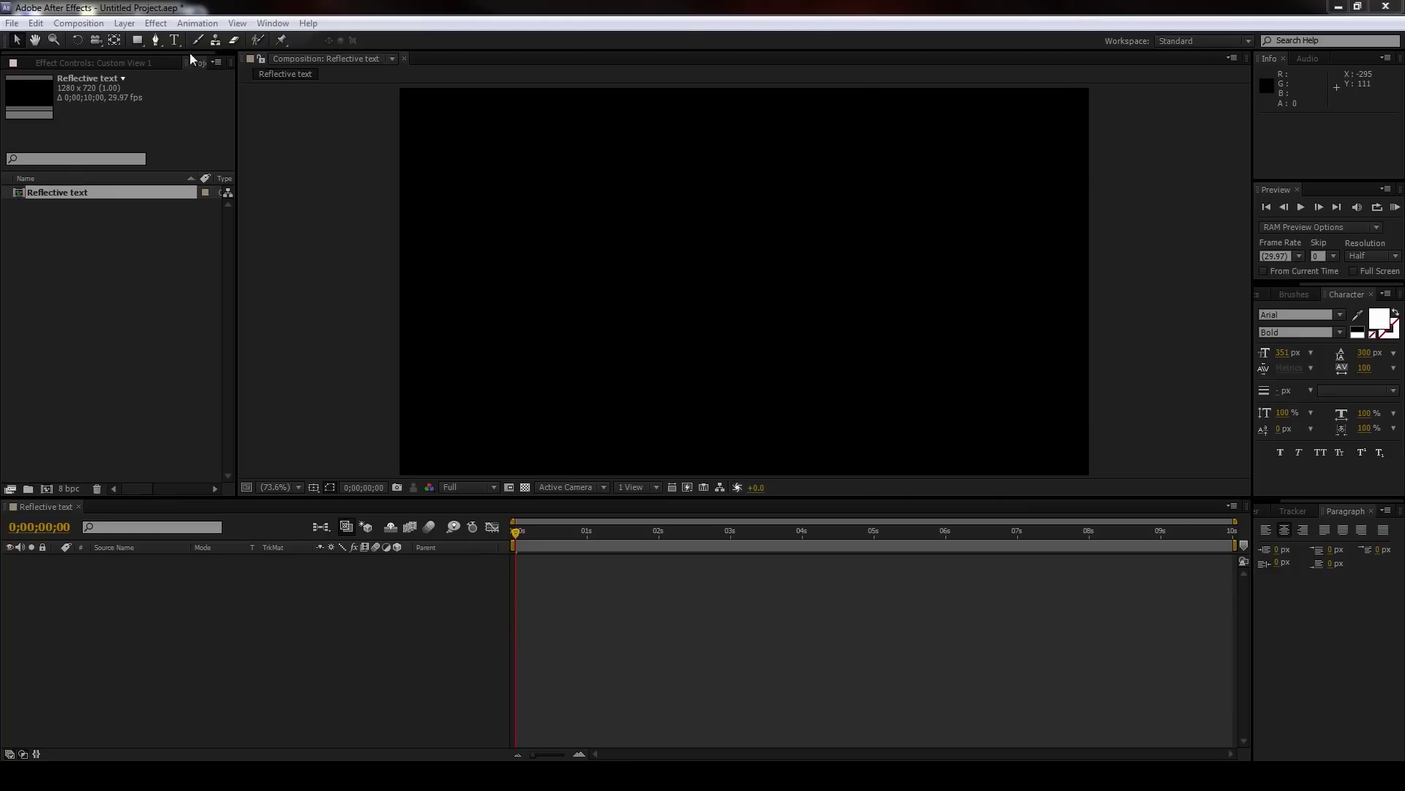
Step: Create a black 1280 x 720 solid layer named 'Noise' through Layer > New > Solid
left_click(123, 23)
left_click(123, 23)
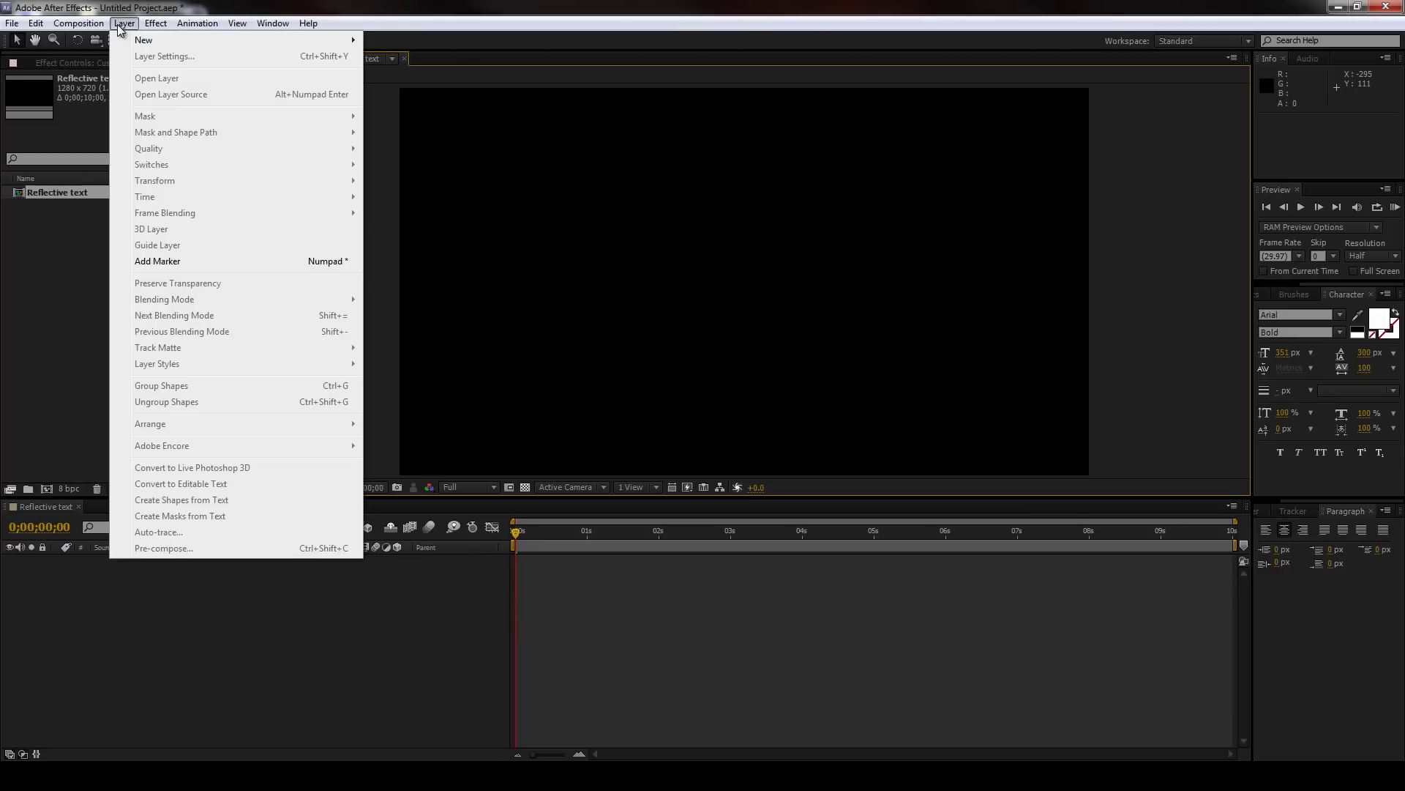
mouse_move(317, 42)
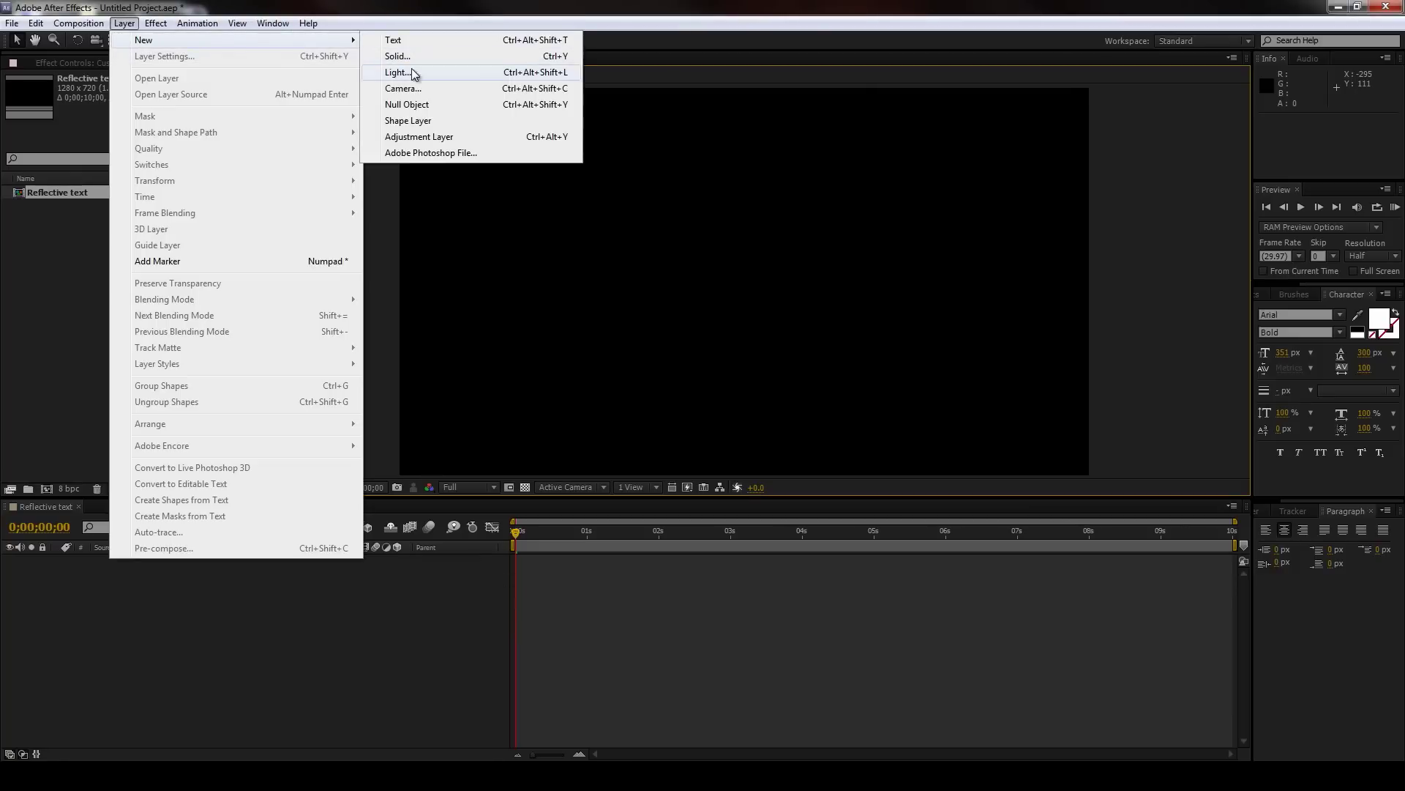
left_click(415, 58)
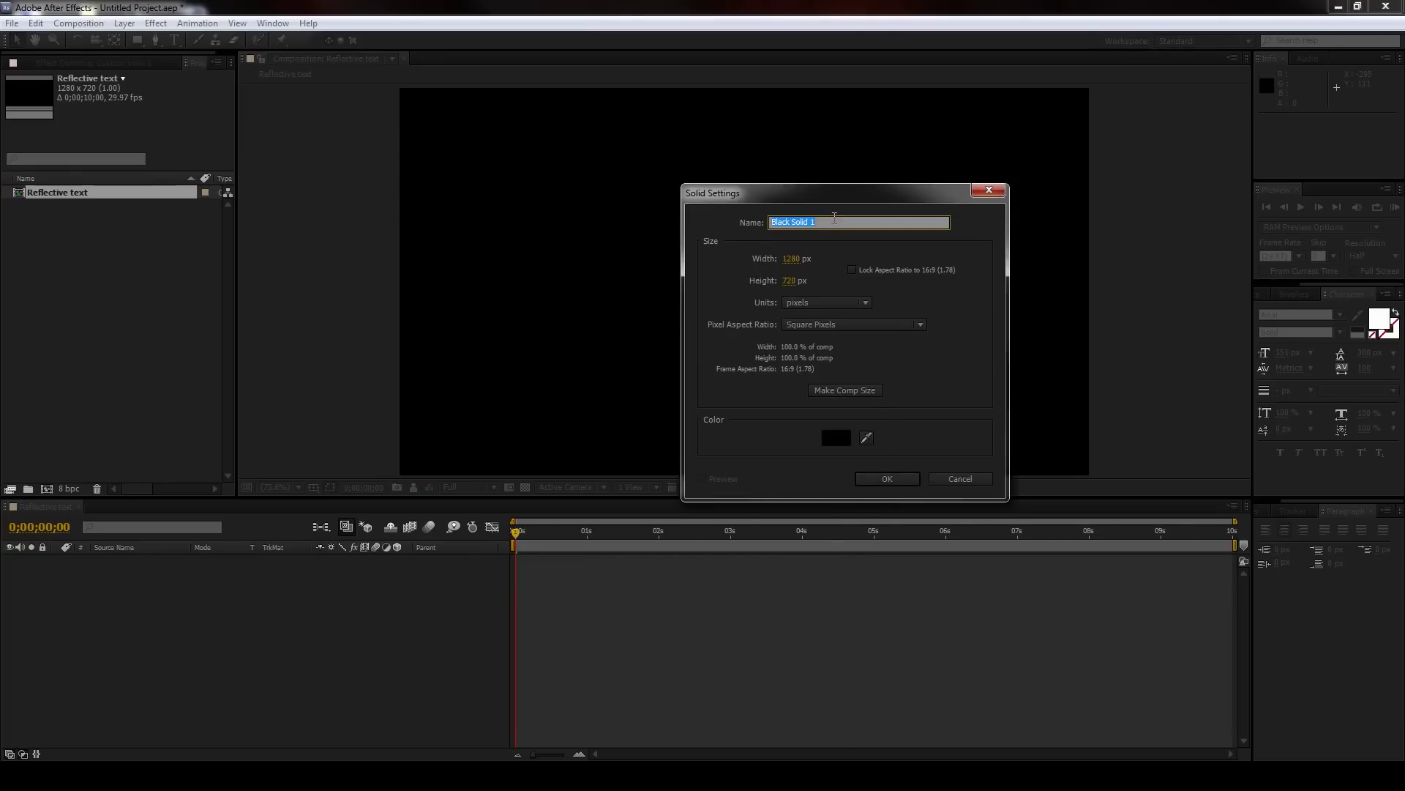
type("Noise")
left_click(884, 479)
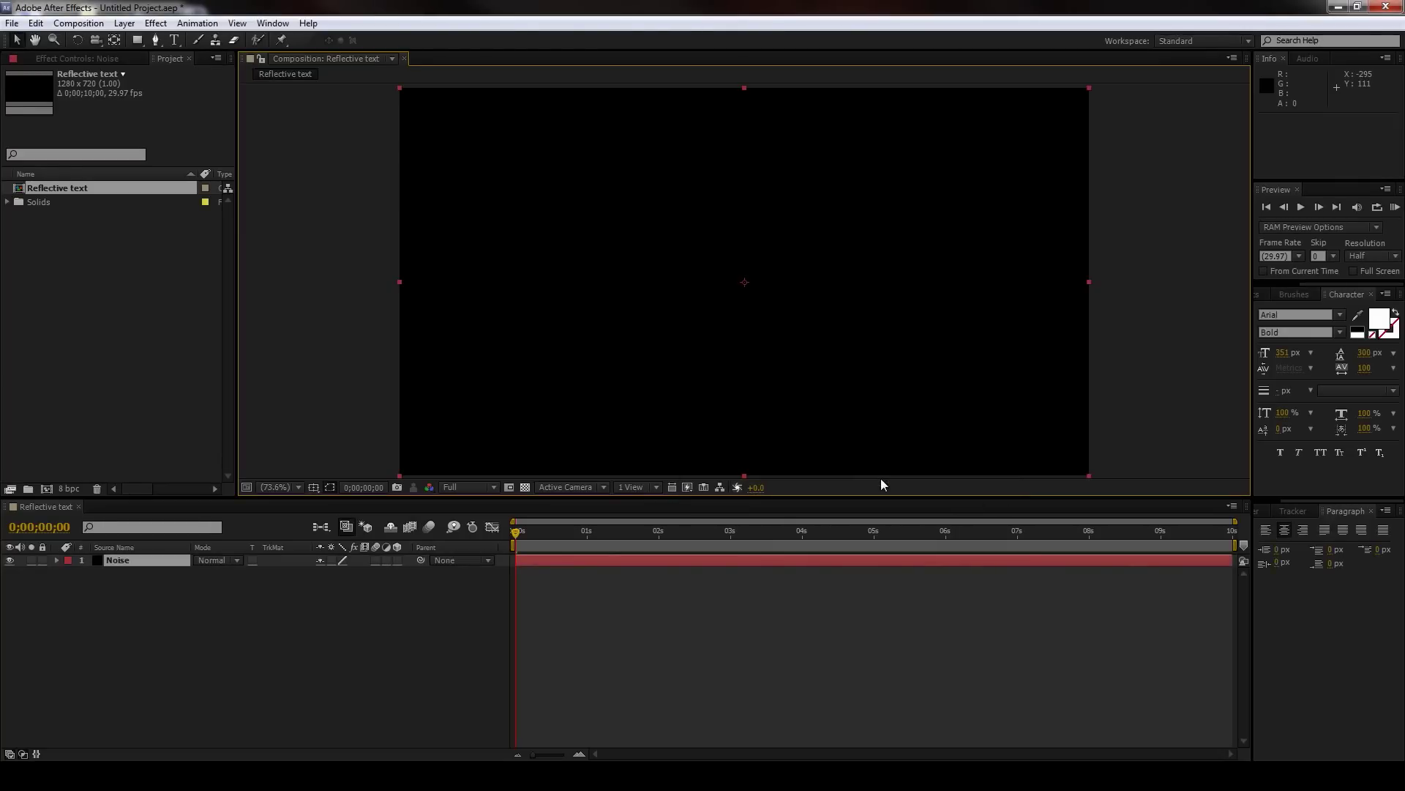
Step: Apply Fractal Noise, turn off Uniform Scaling, and stretch the height to about 1433 for streaks
left_click(155, 23)
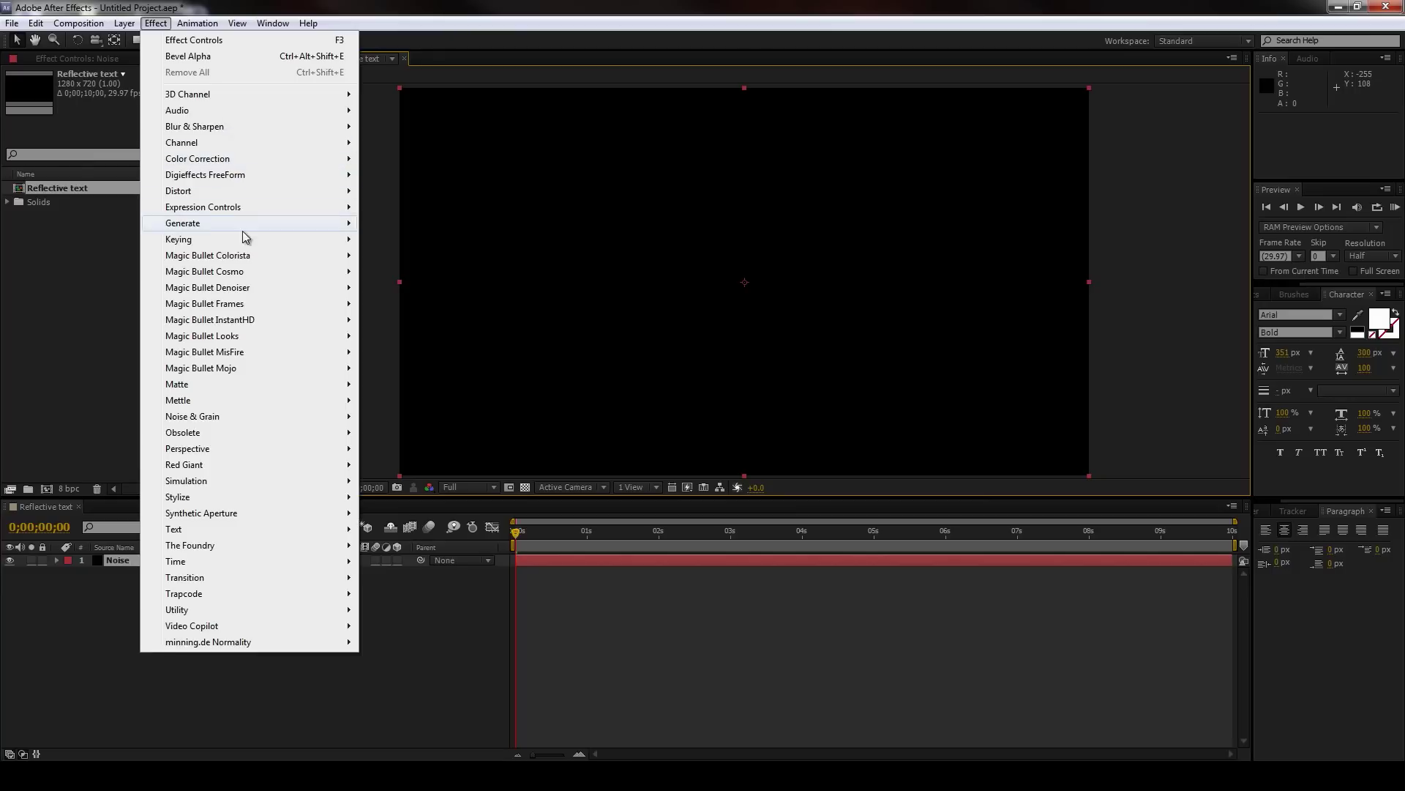
mouse_move(327, 417)
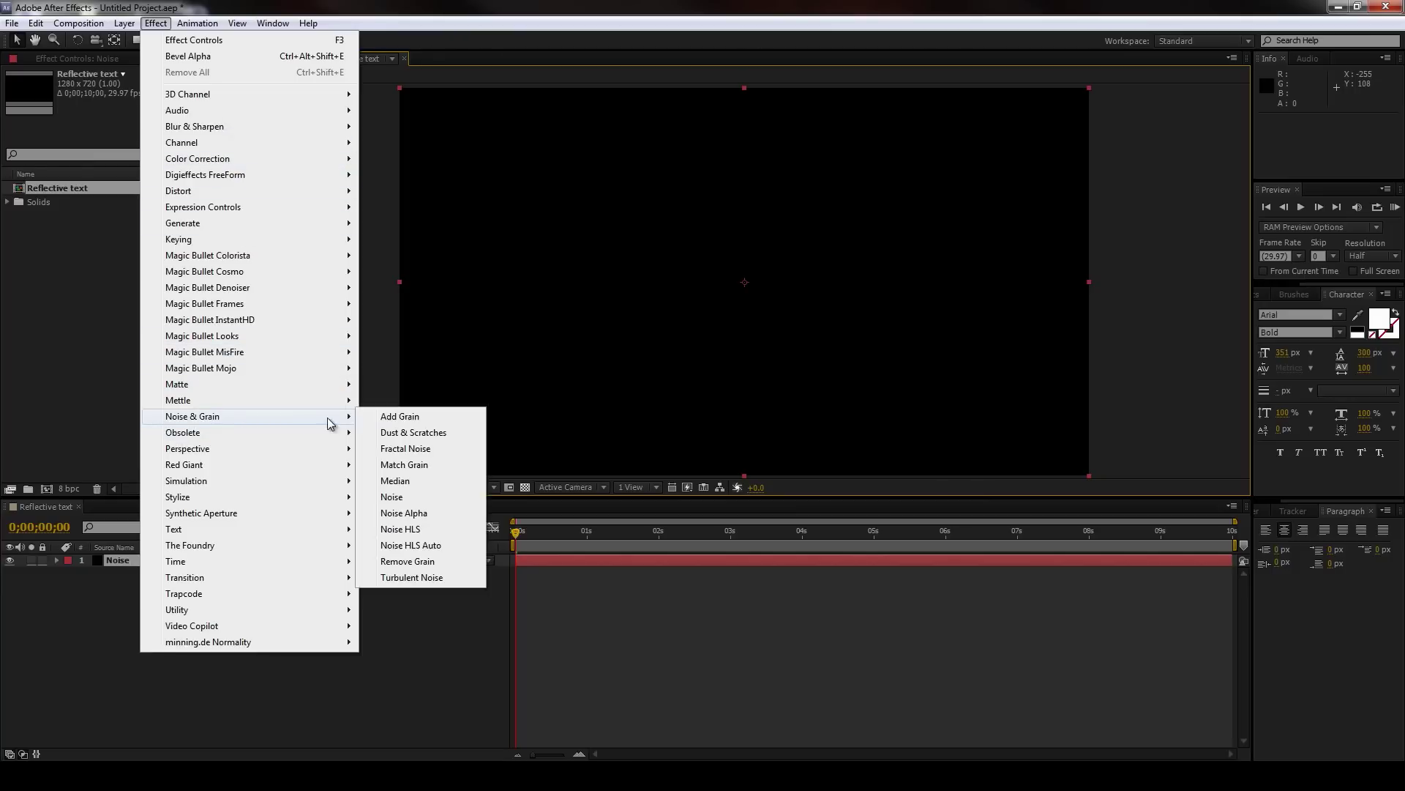
left_click(419, 450)
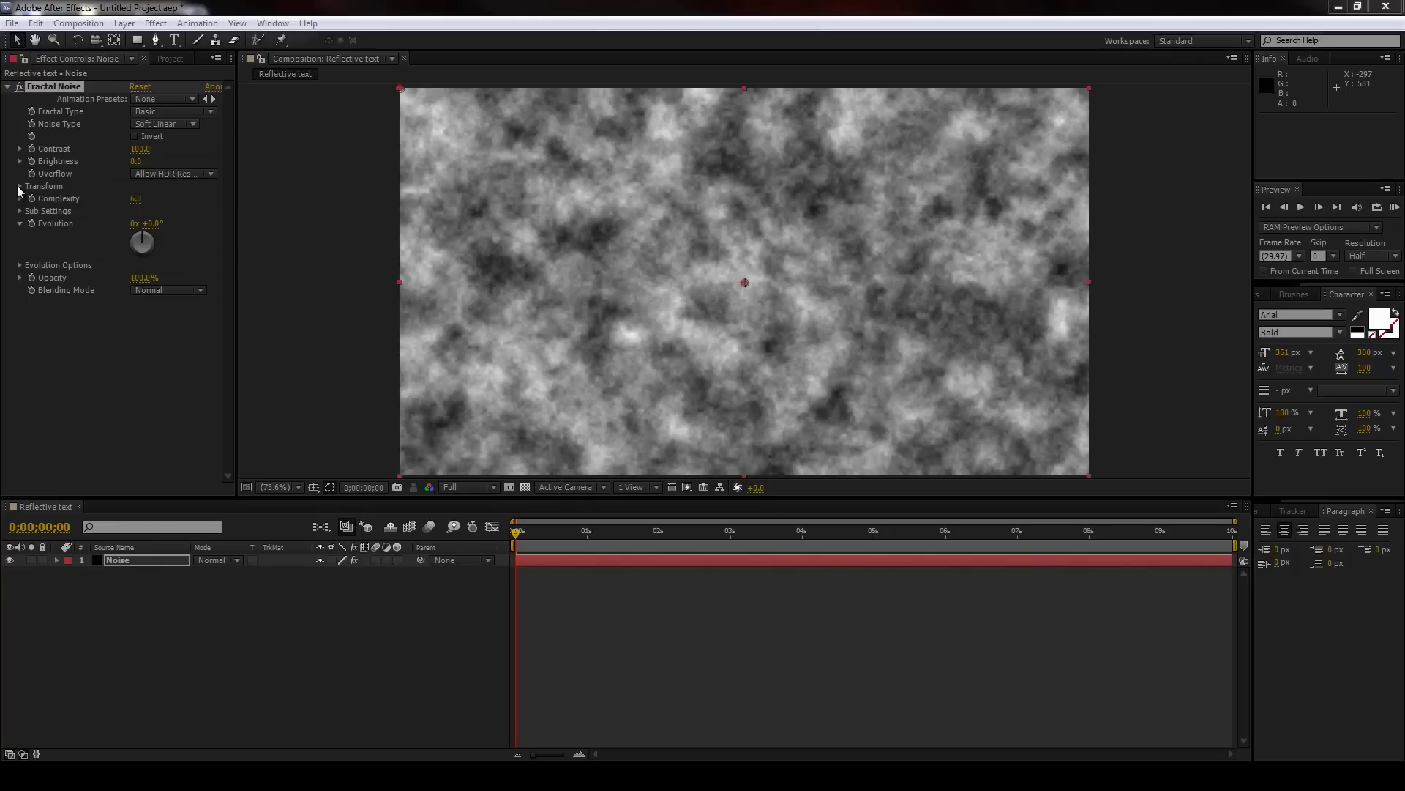
left_click(20, 187)
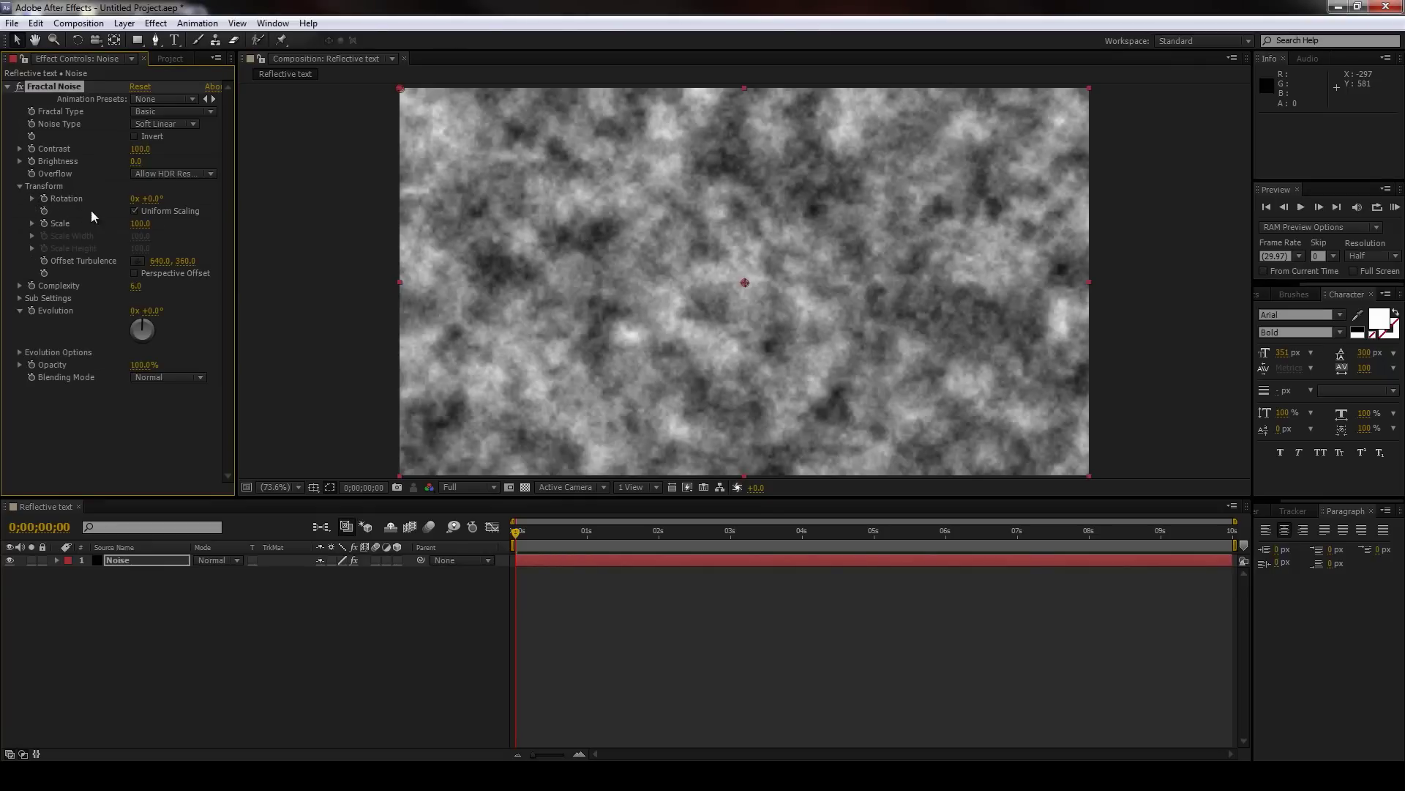
left_click(134, 211)
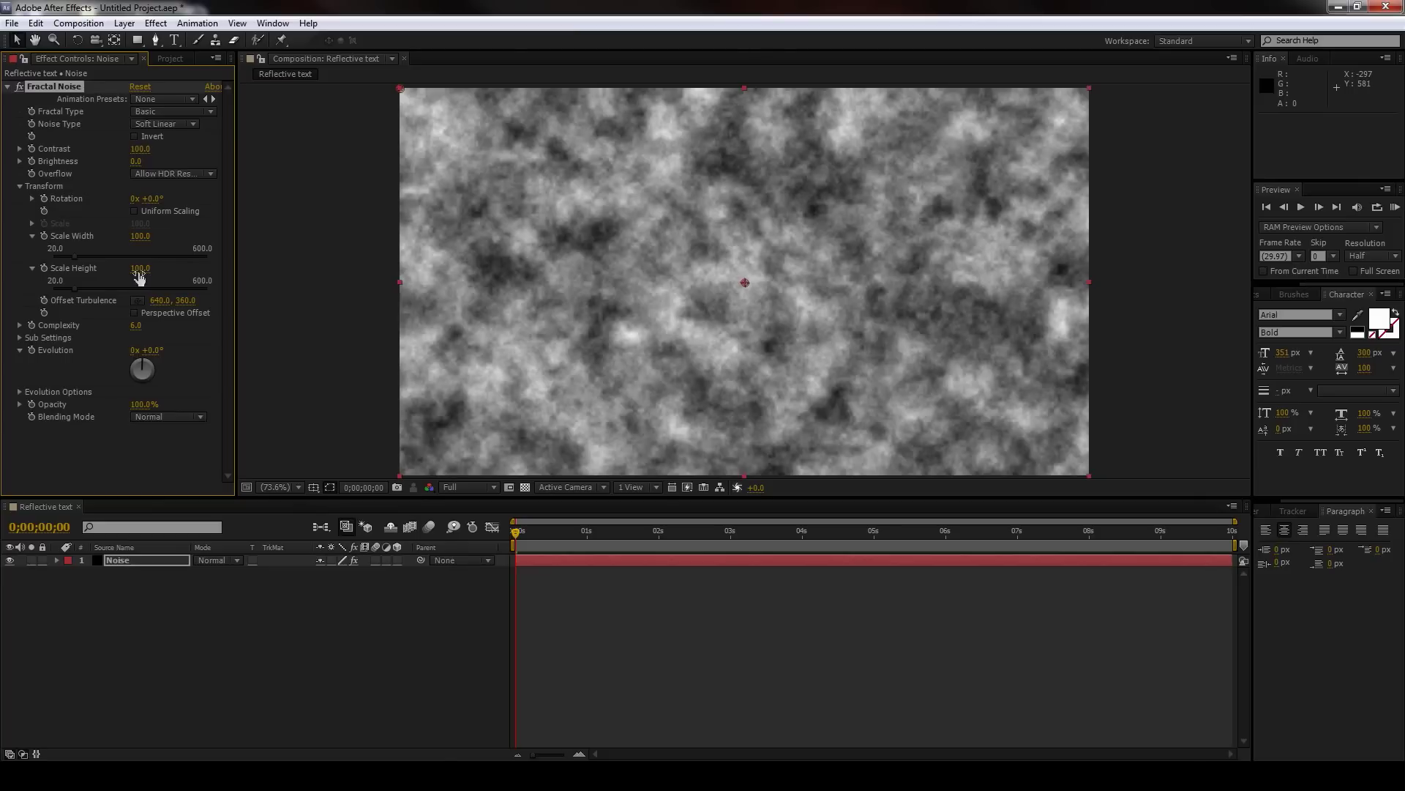
left_click_drag(139, 267, 1091, 287)
left_click_drag(142, 270, 227, 272)
left_click_drag(139, 242, 180, 241)
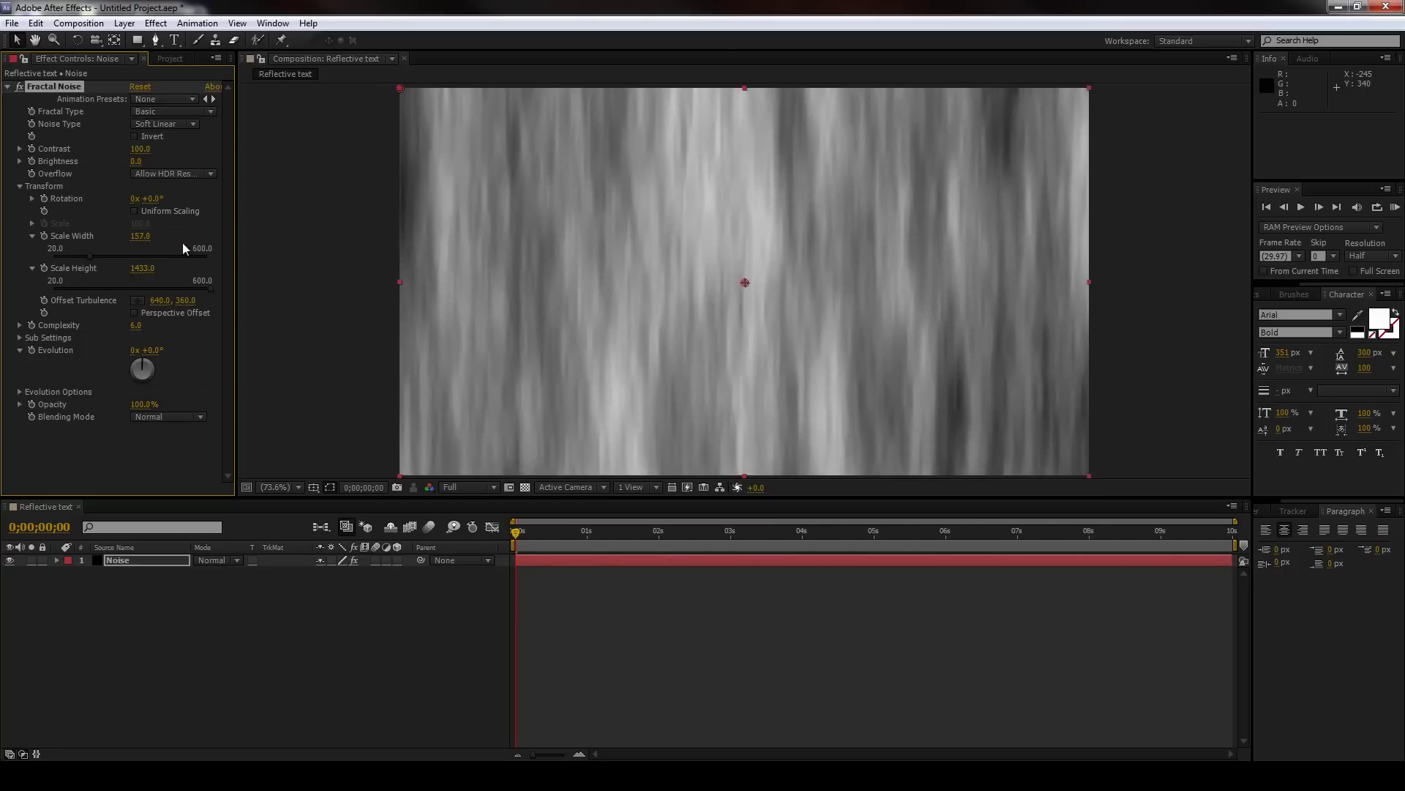
left_click(6, 87)
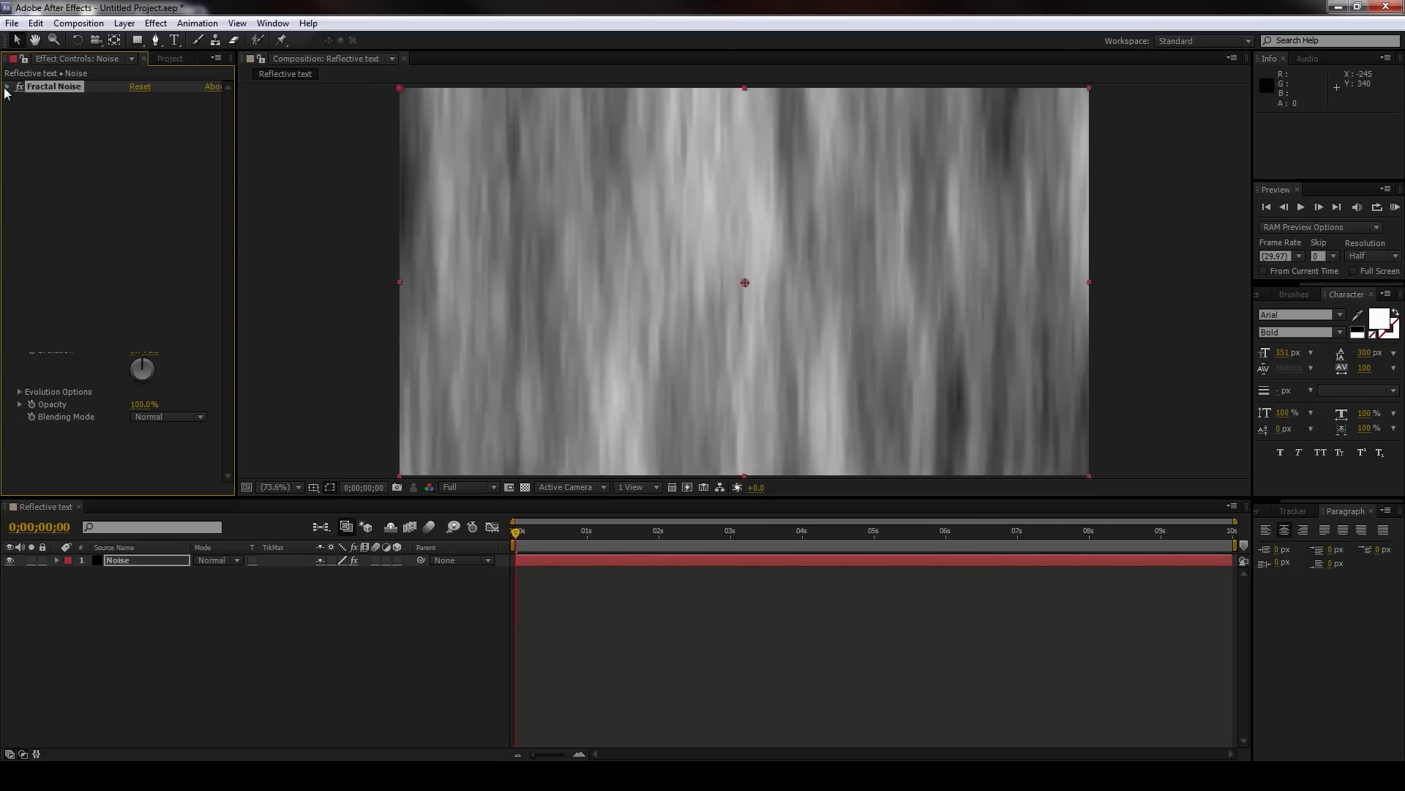
Step: Add Fast Blur with Blurriness 25 and Repeat Edge Pixels enabled
left_click(155, 23)
mouse_move(261, 128)
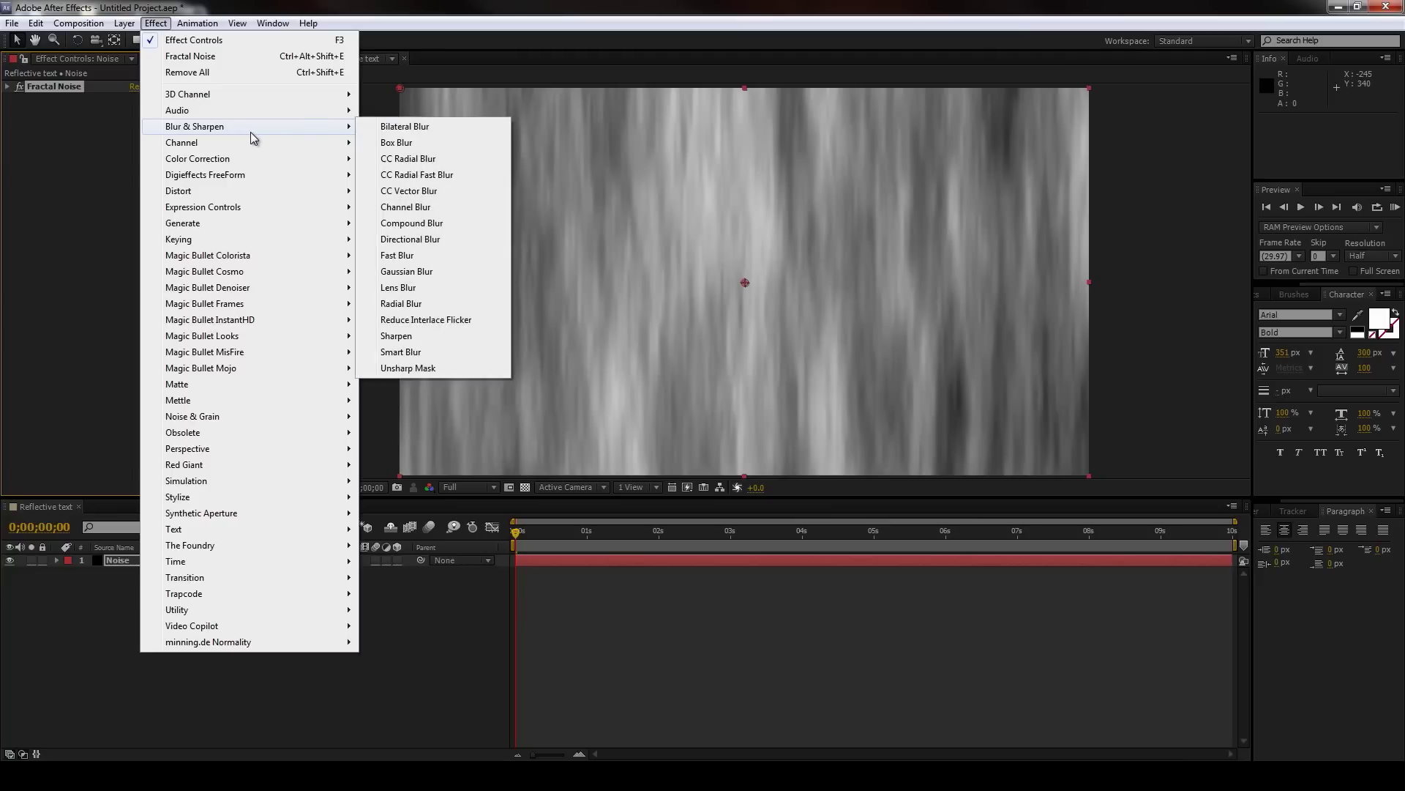
left_click(421, 256)
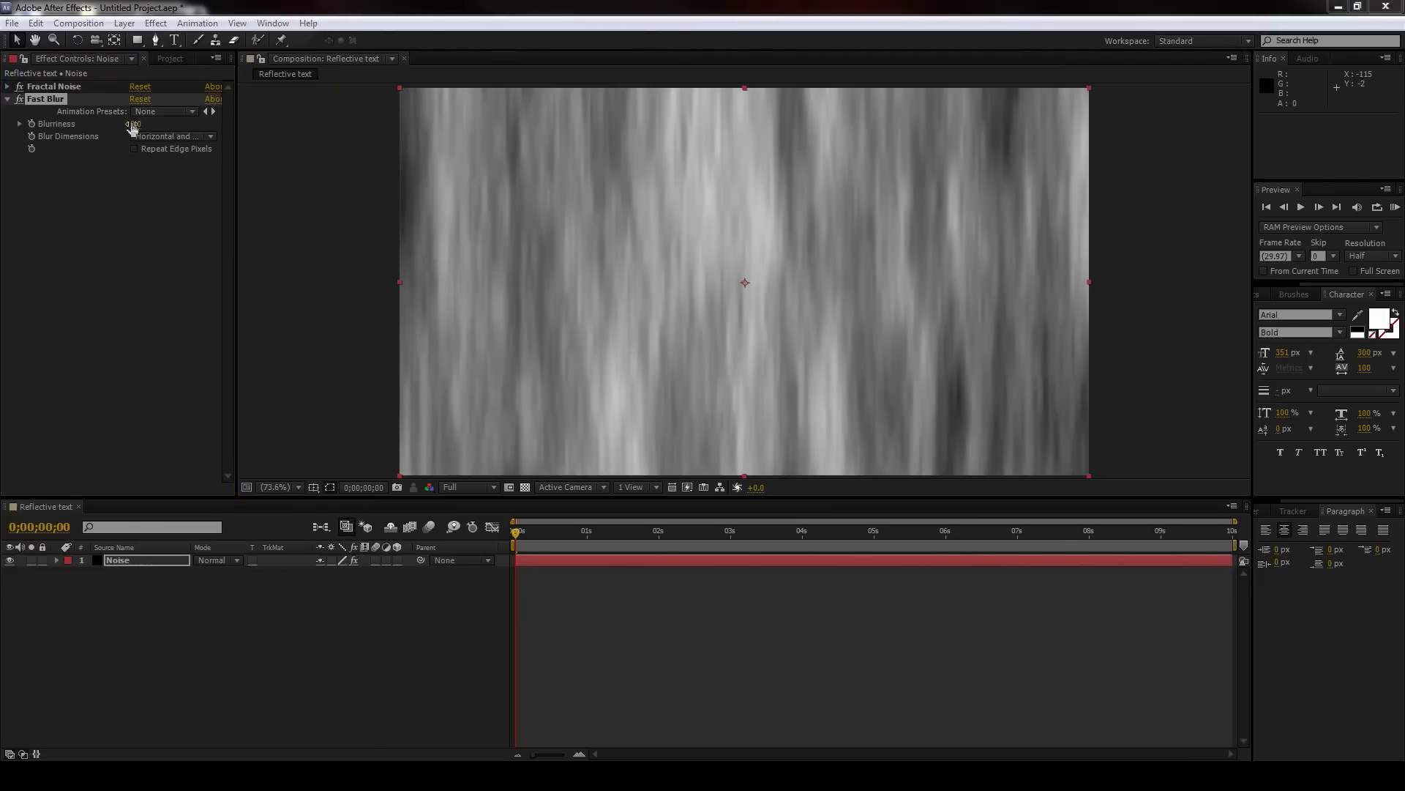
left_click_drag(133, 127, 153, 123)
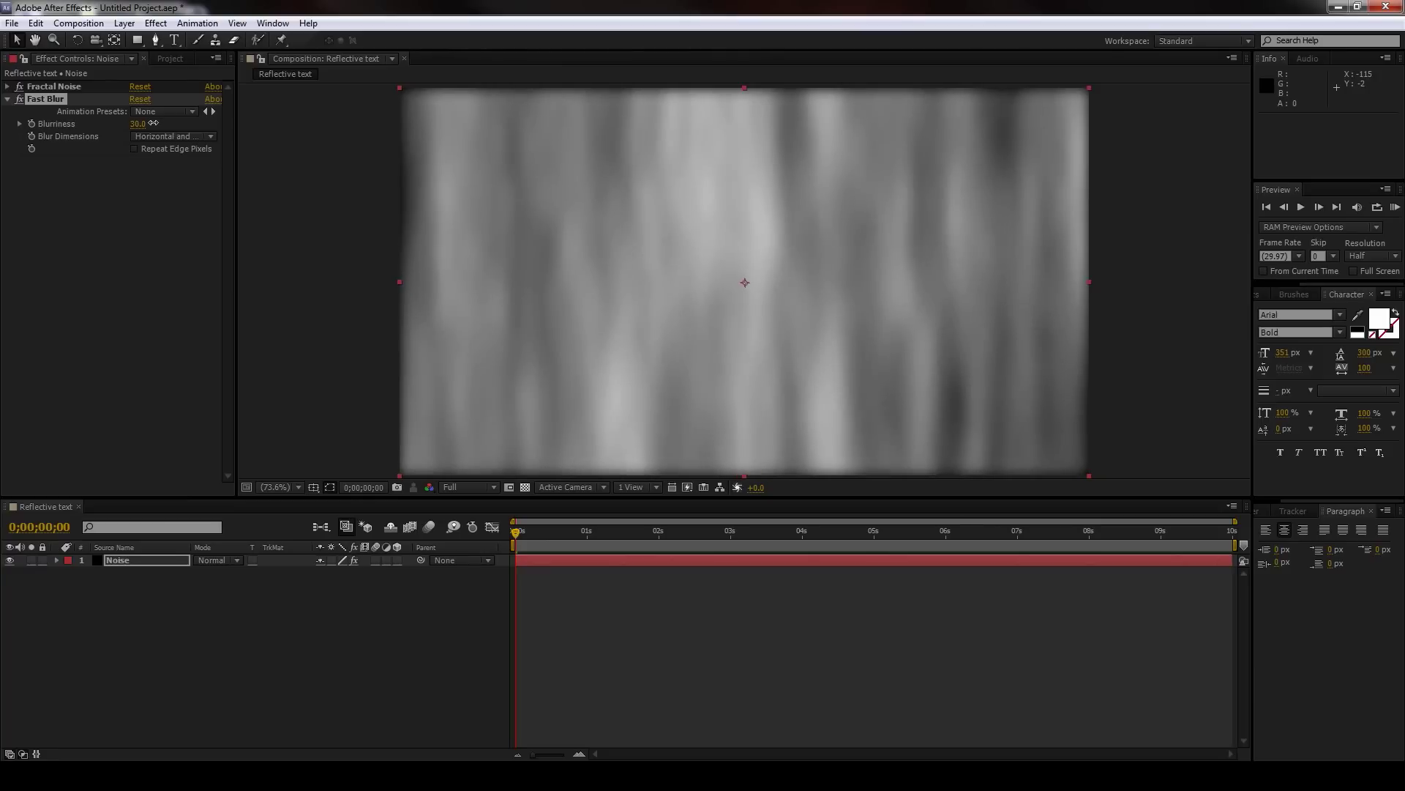
left_click(152, 124)
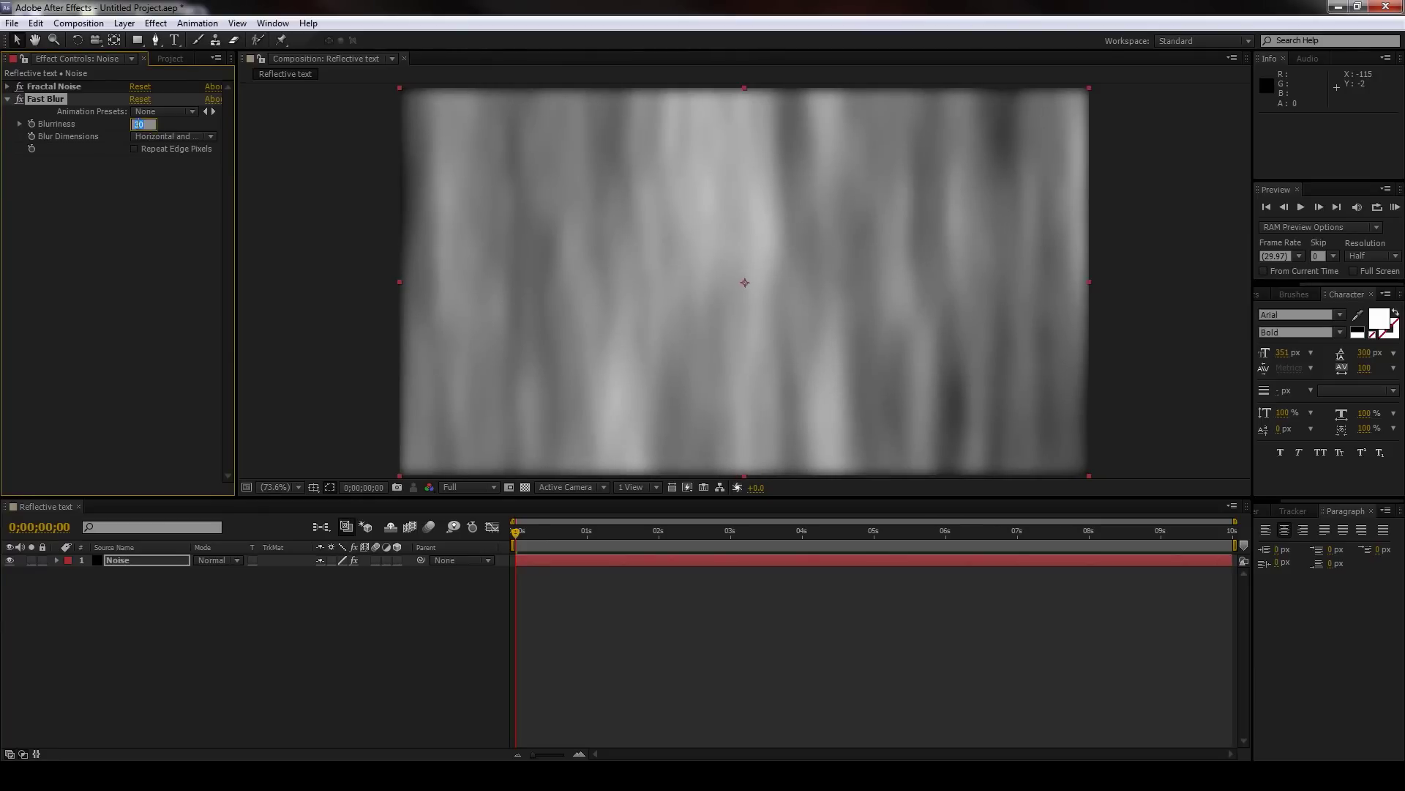
type("25")
key("Return")
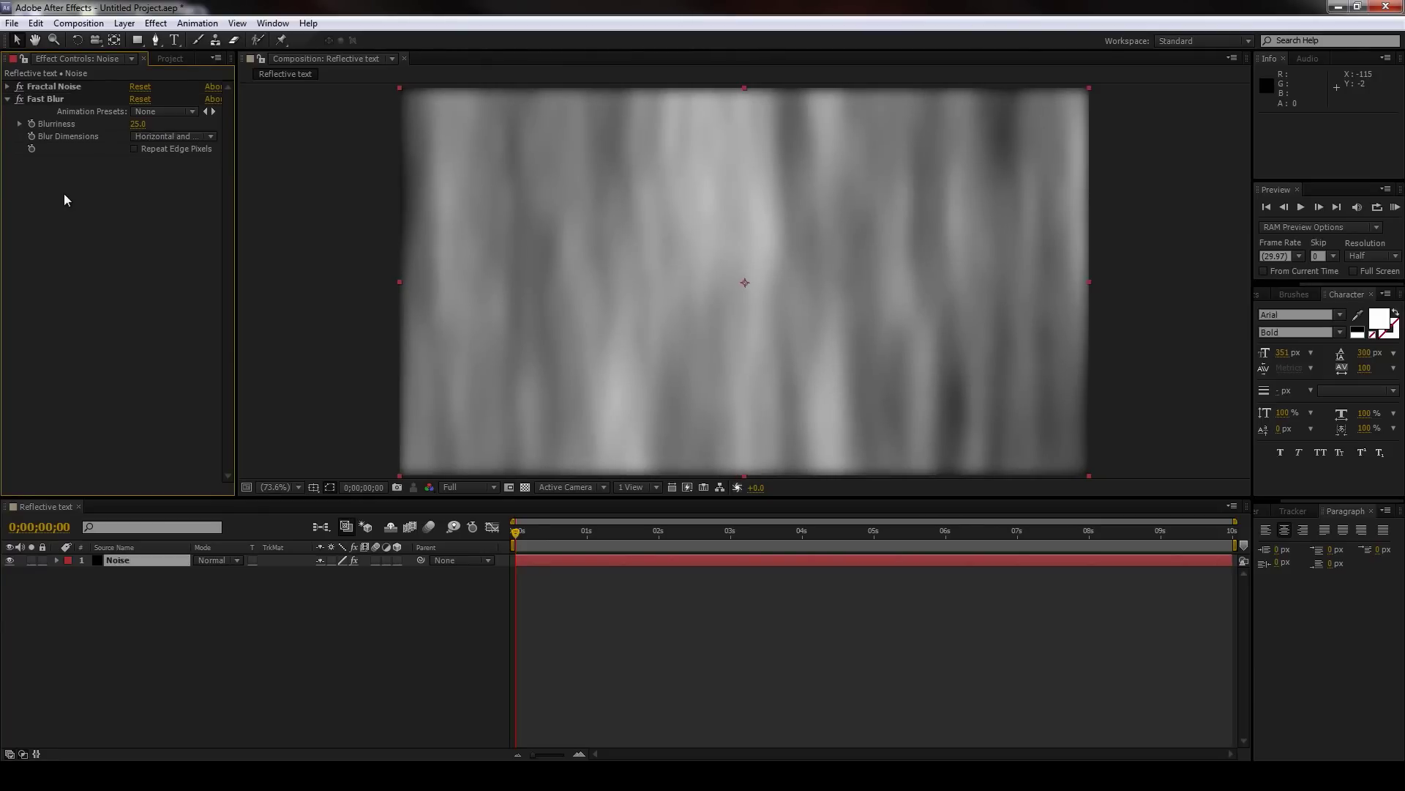
left_click(135, 149)
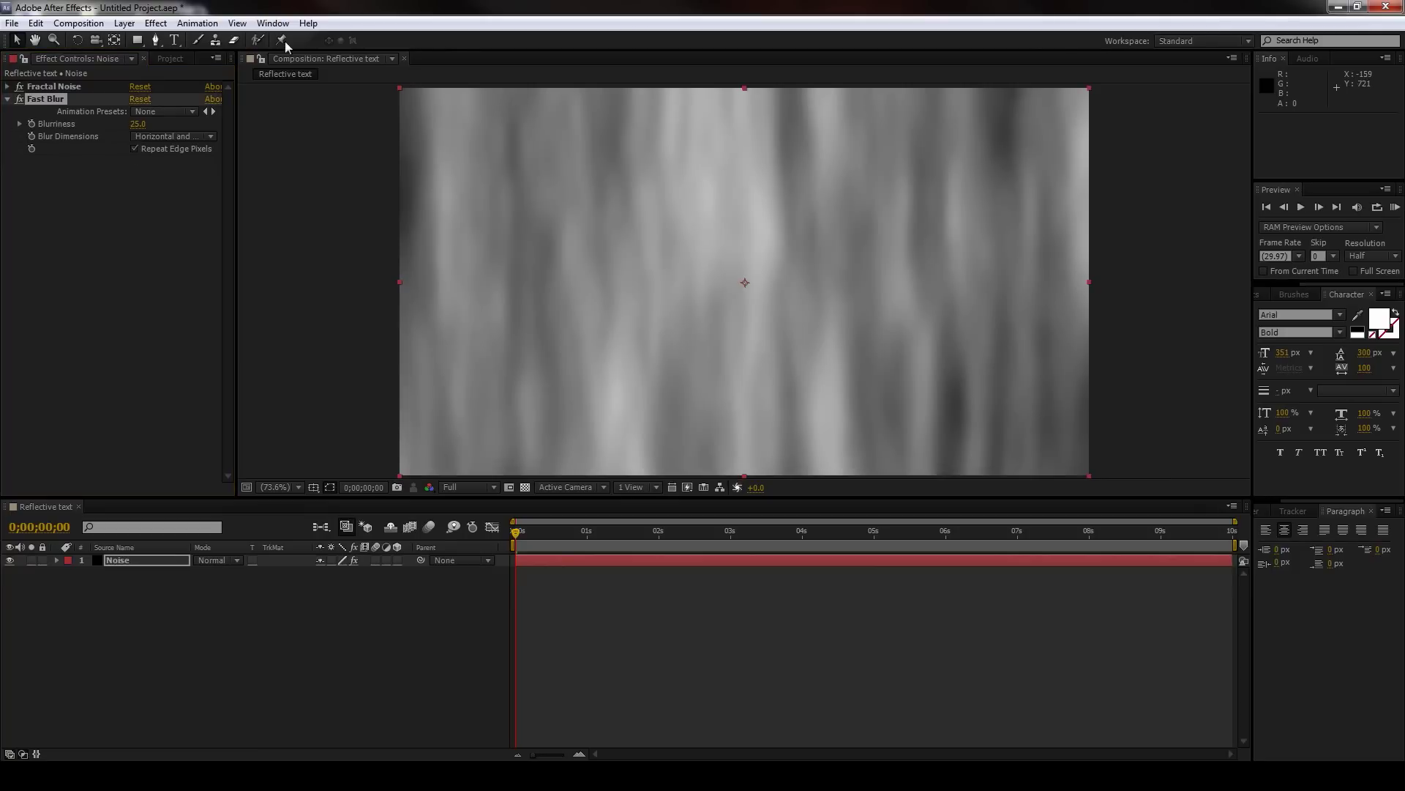
Step: Type a 'Reflections' text layer, reduce its size and centre it in the frame
left_click(177, 40)
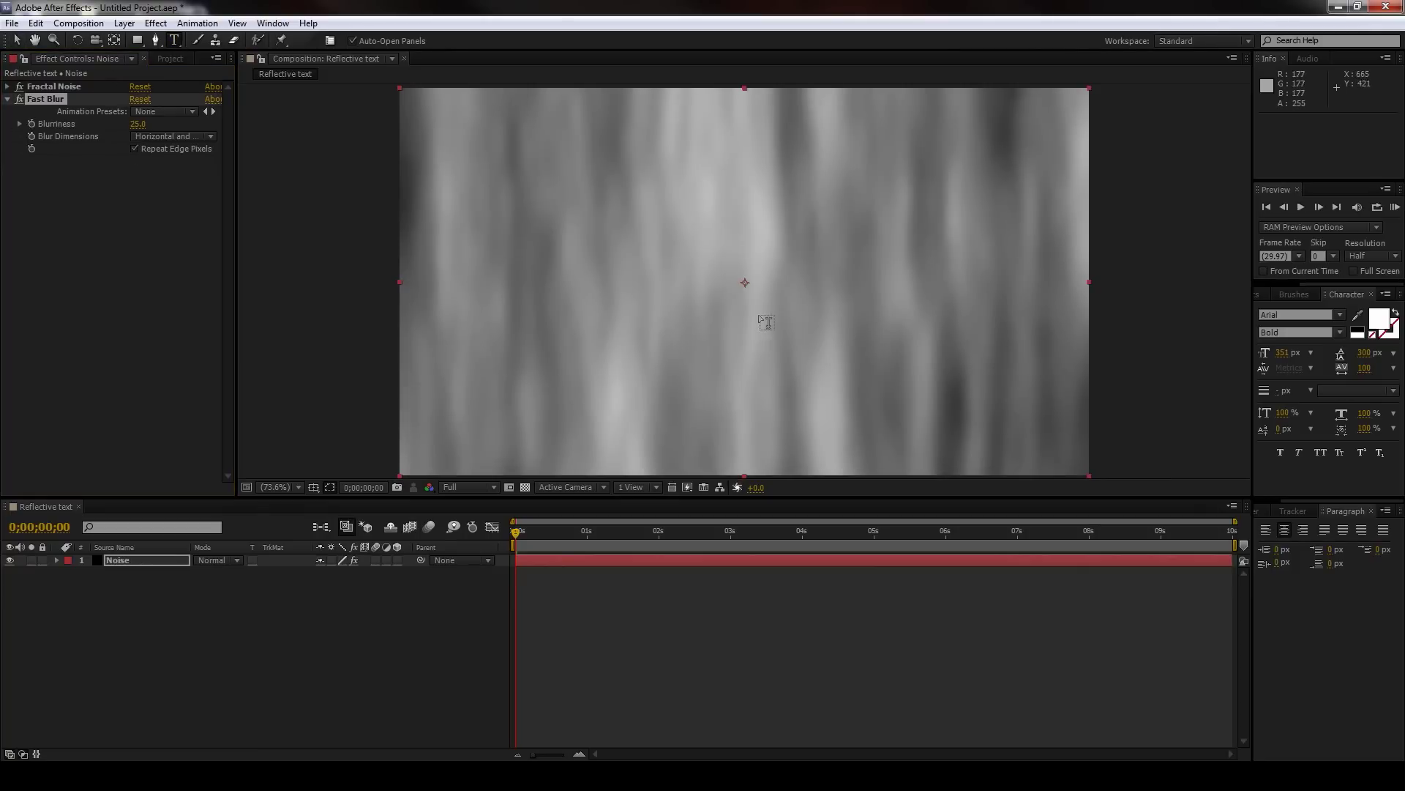
left_click(604, 274)
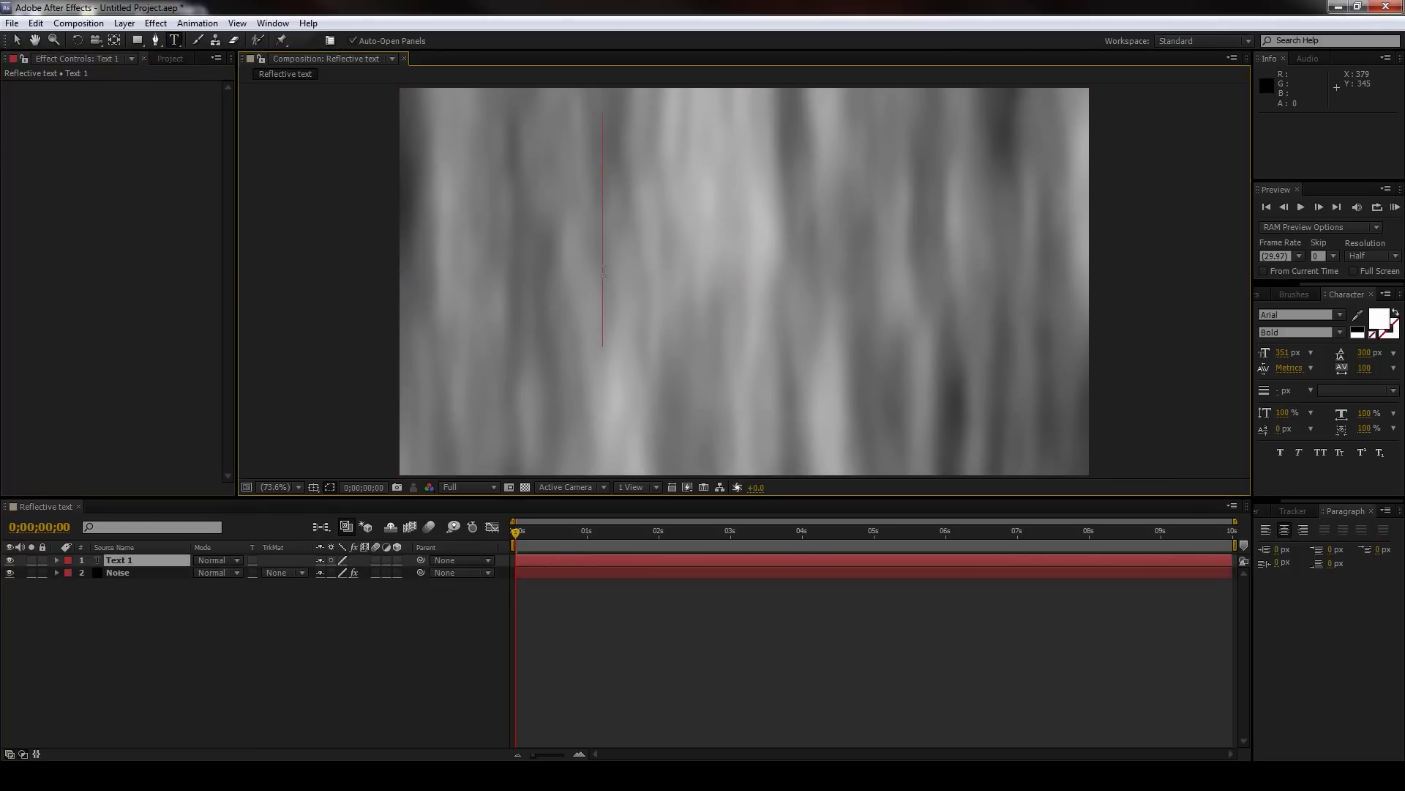
type("Re")
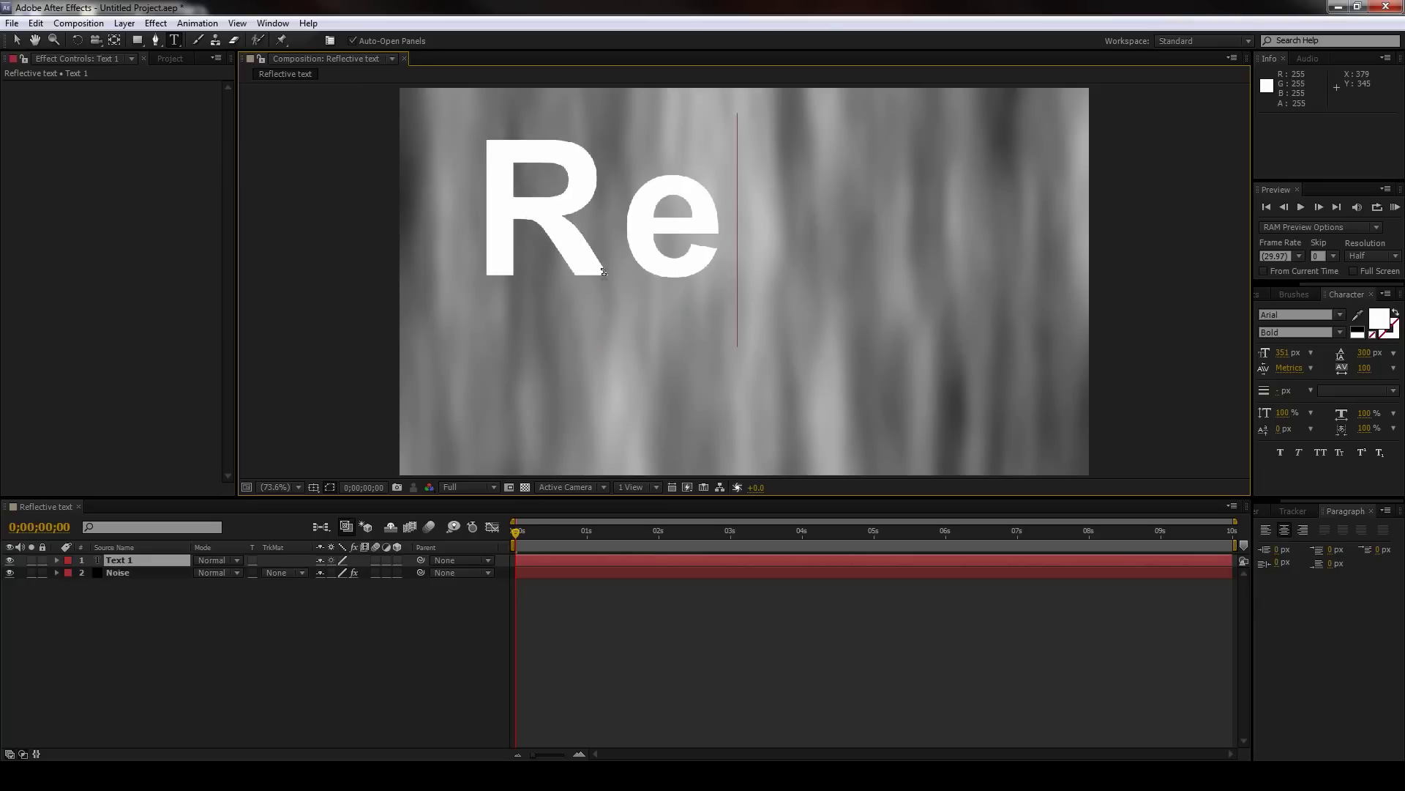
type("flections")
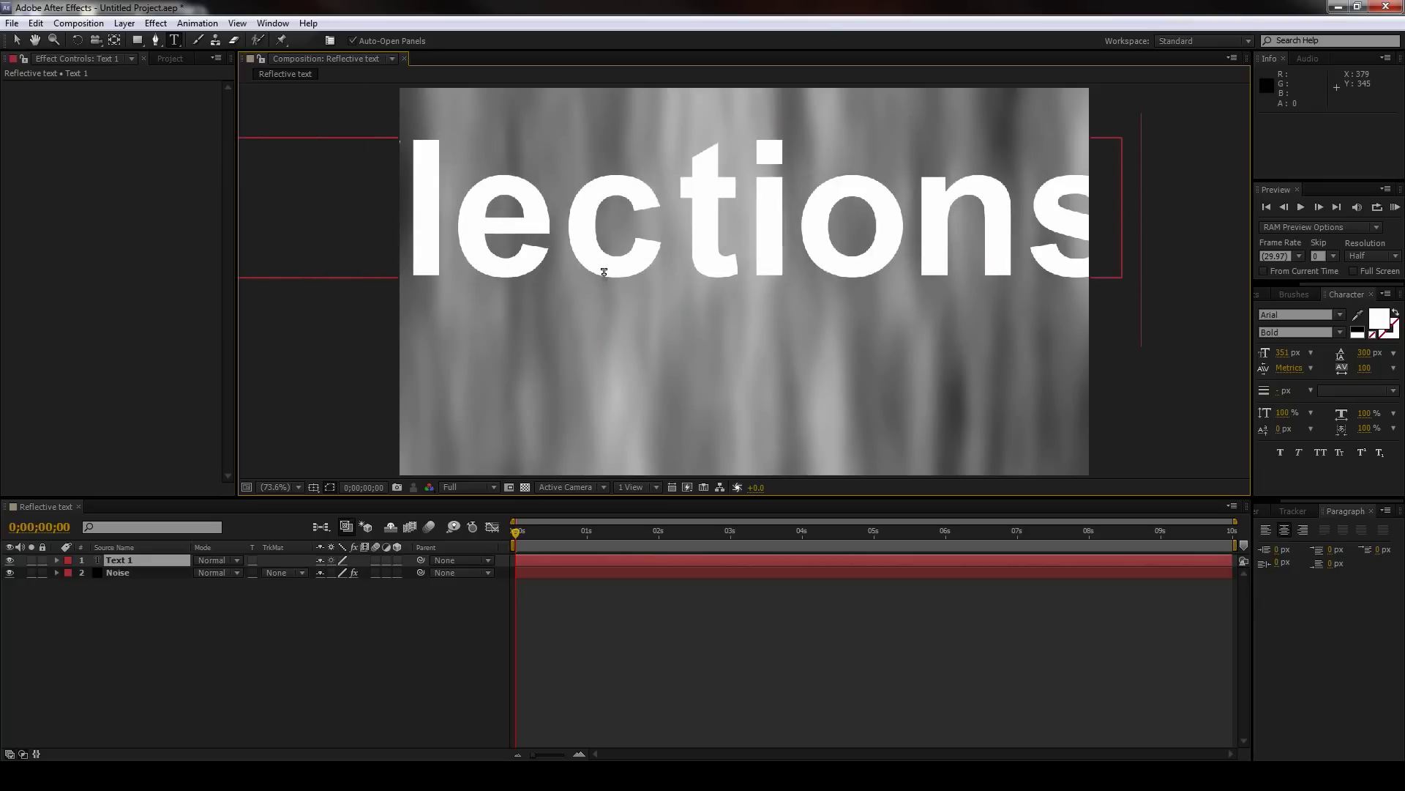
key("KP_Enter")
left_click_drag(1287, 364, 1213, 387)
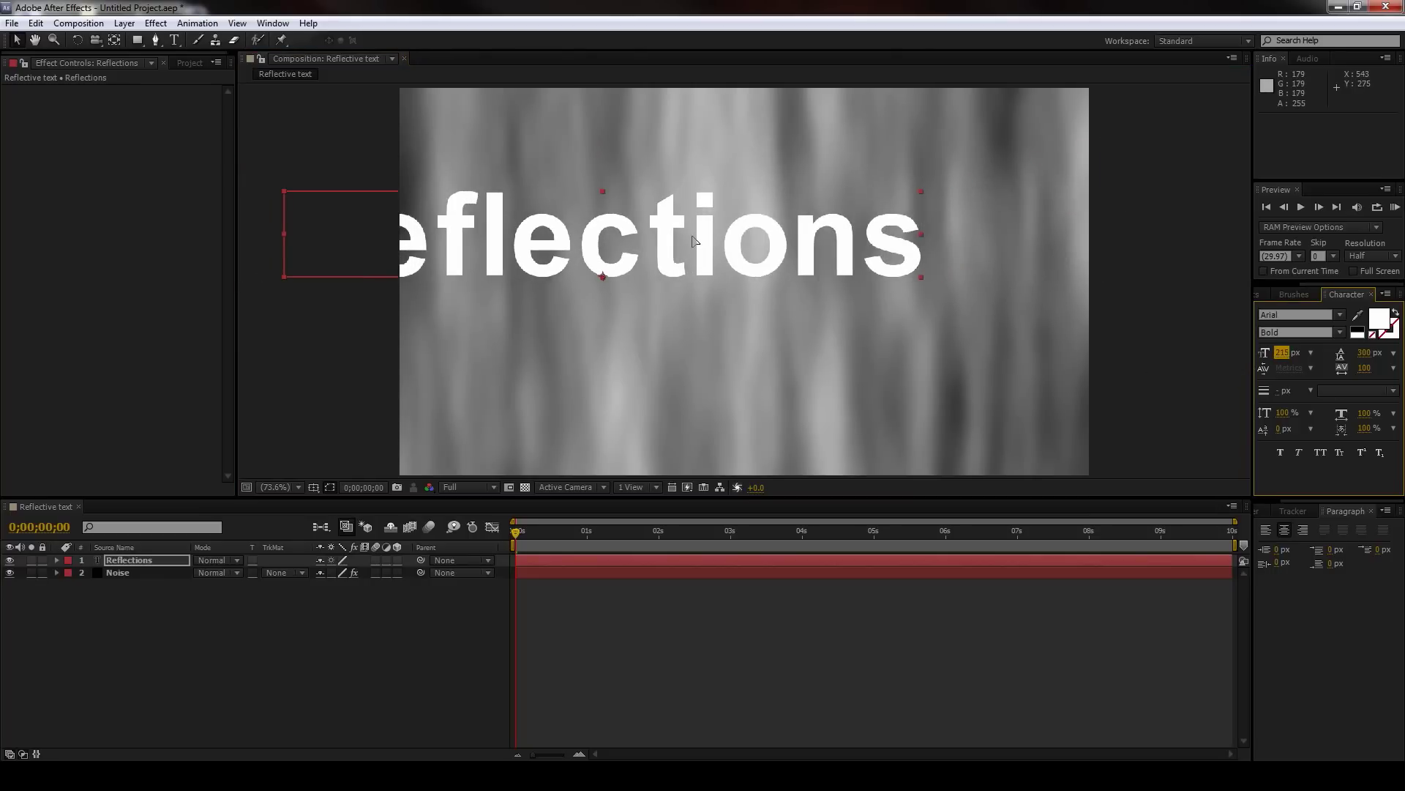
left_click_drag(696, 240, 837, 276)
left_click_drag(1281, 353, 1281, 357)
left_click_drag(864, 303, 869, 304)
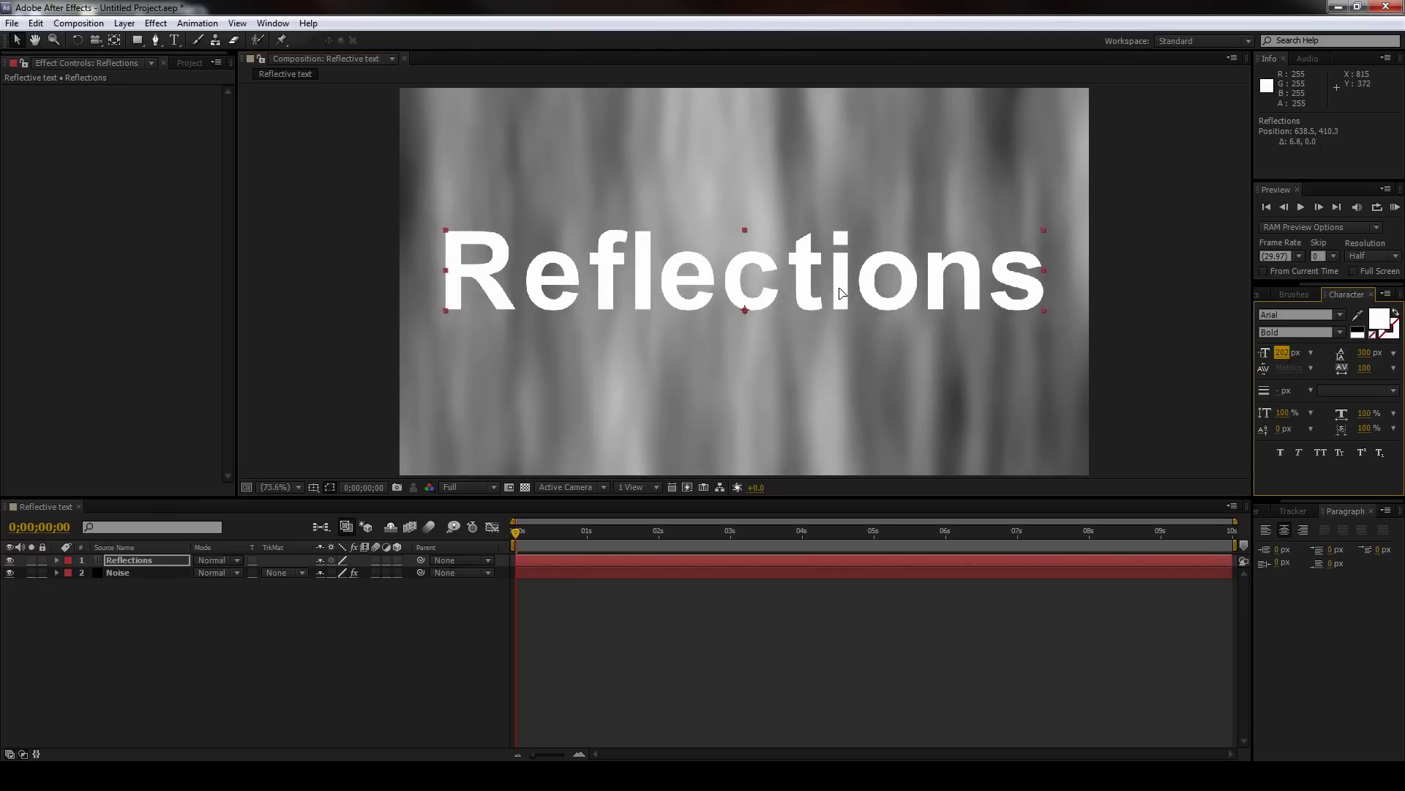
Step: Change the Reflections font to Air Millhouse Italic
left_click(1284, 314)
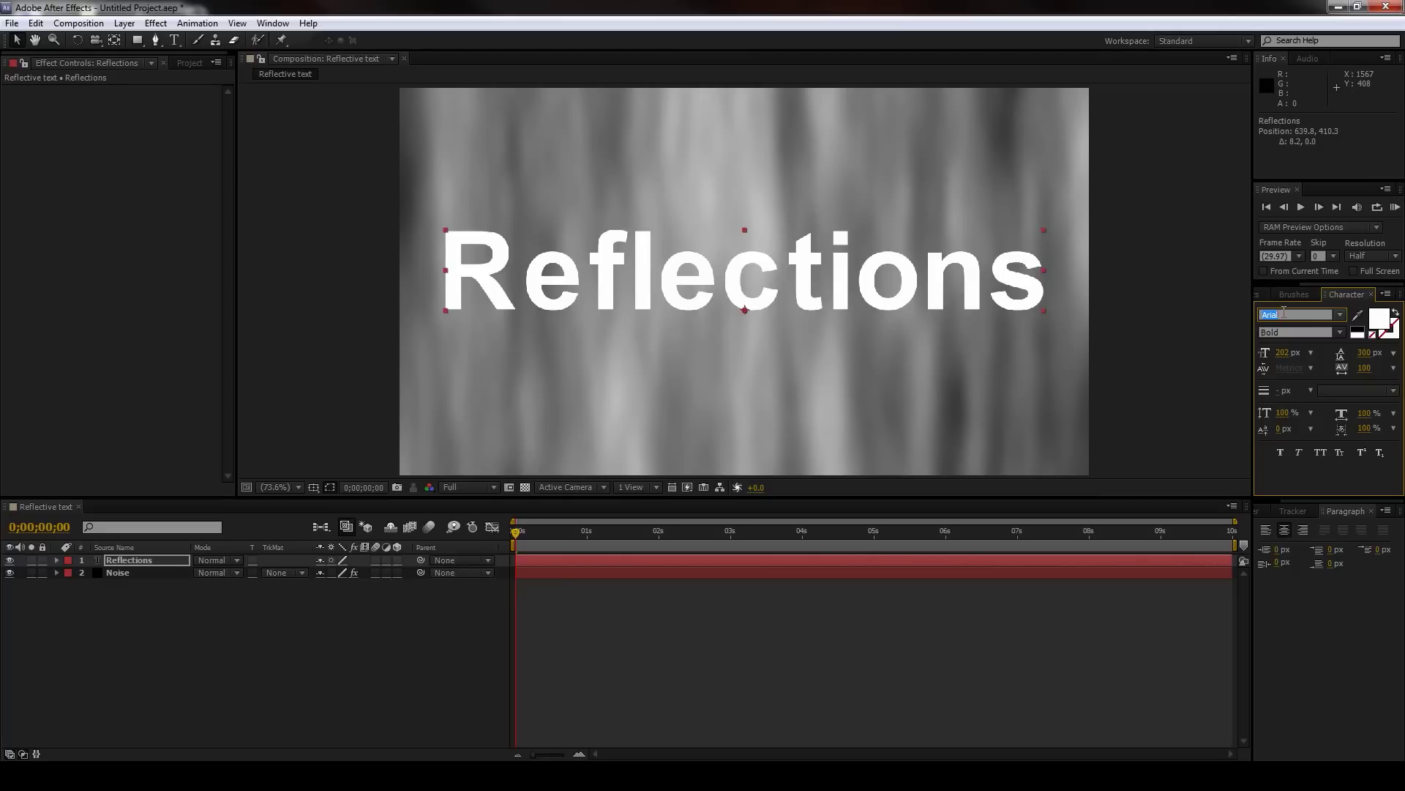
type("Minion Pro")
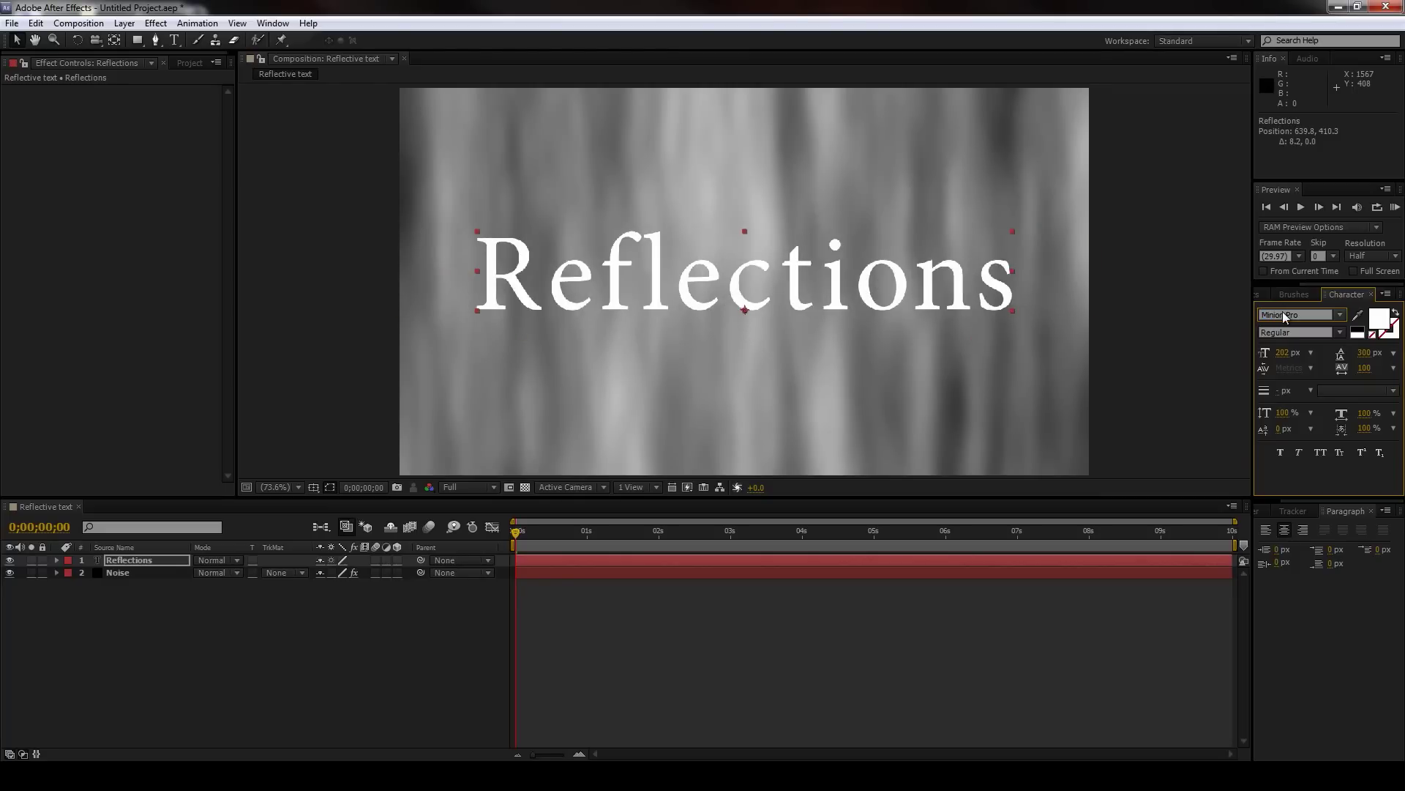
left_click(1277, 315)
type("Air Millhouse Italic")
key("Down")
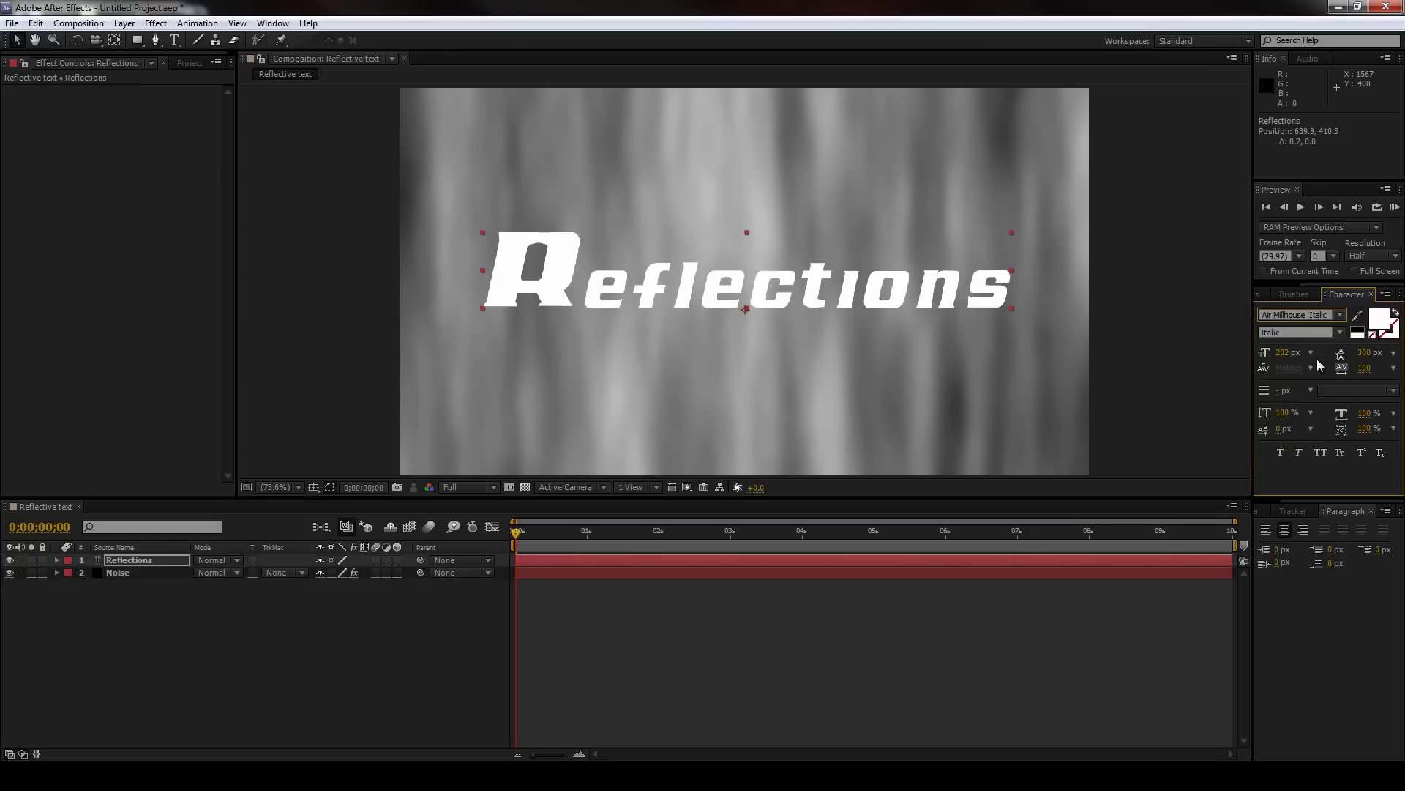
key("Return")
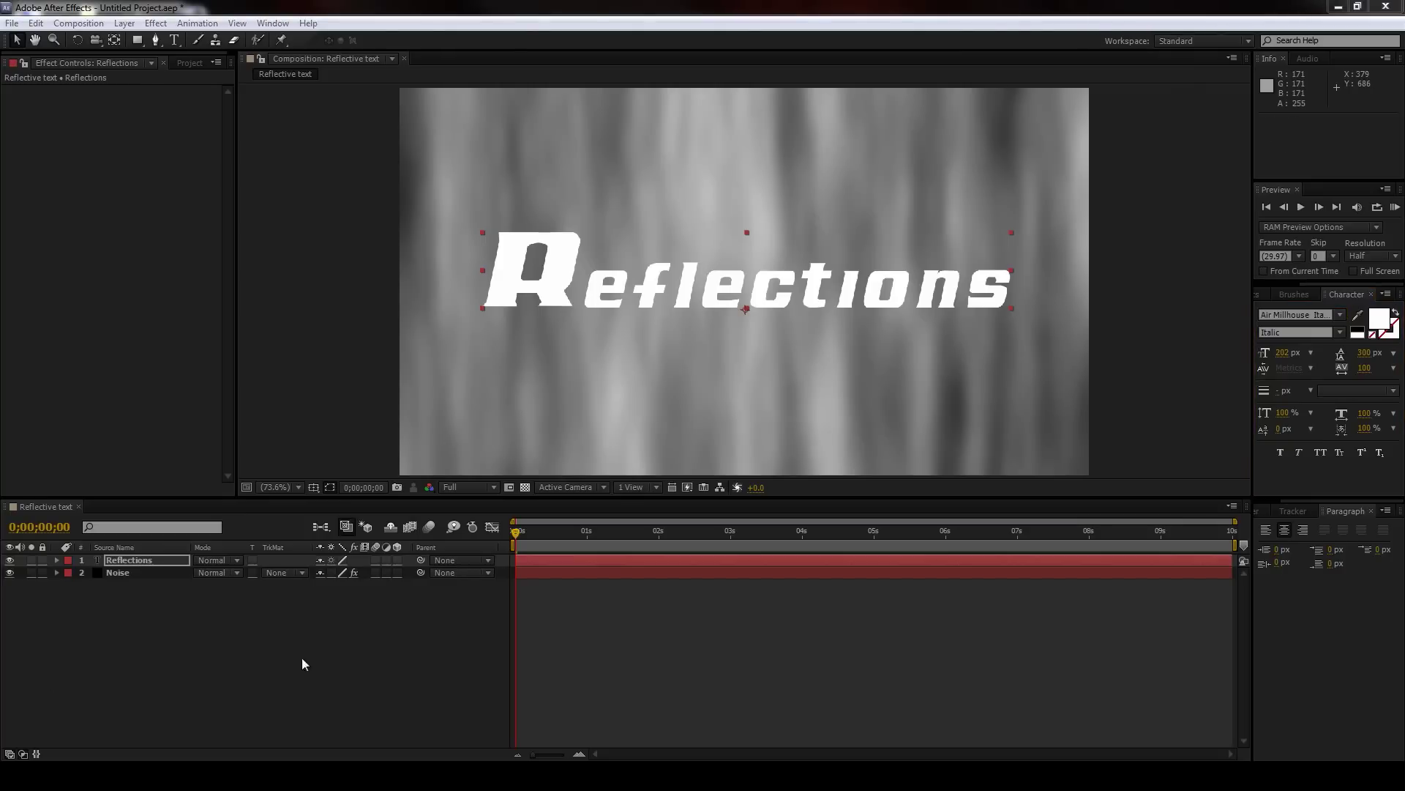
Step: Make Reflections a 3D layer and push the Noise layer far back in Z
left_click(398, 560)
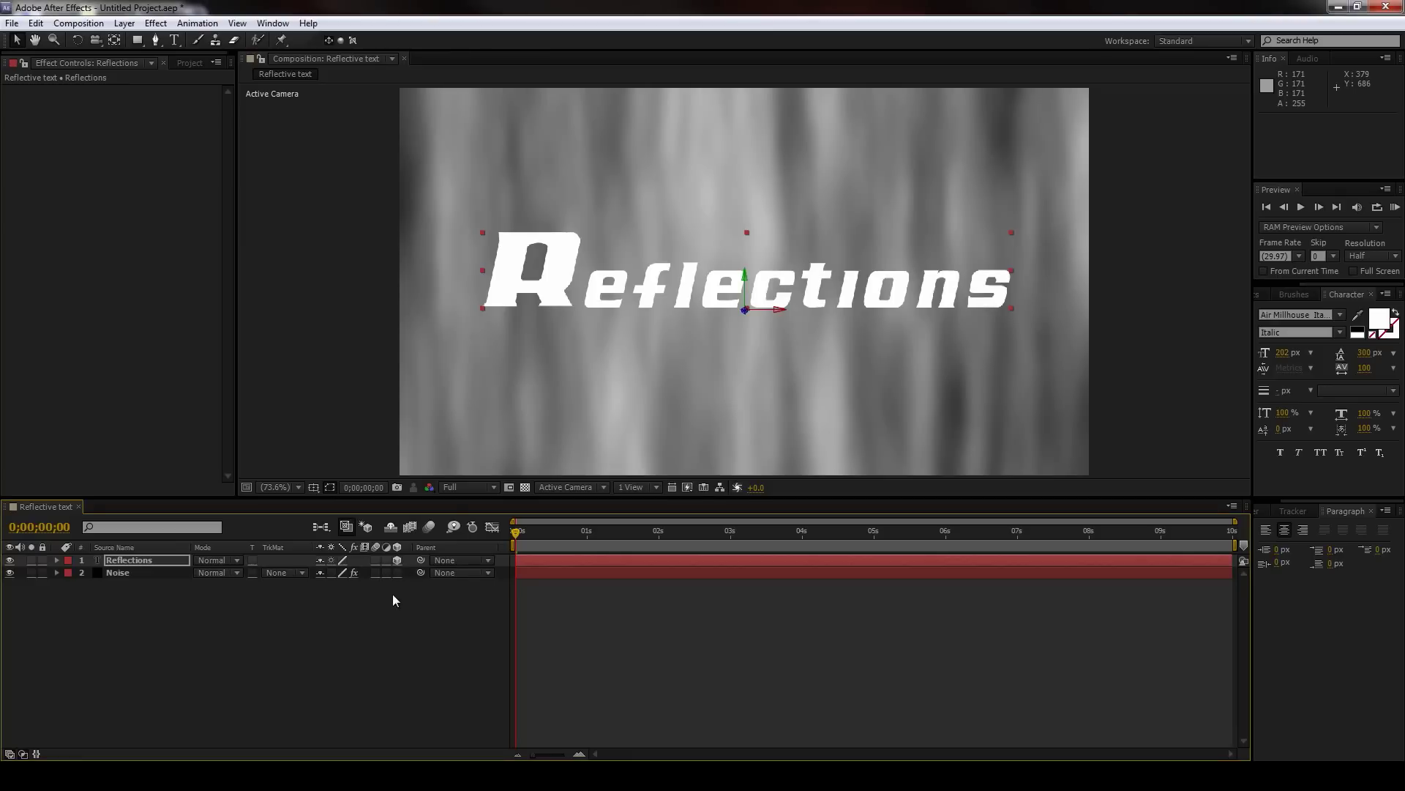
left_click(134, 571)
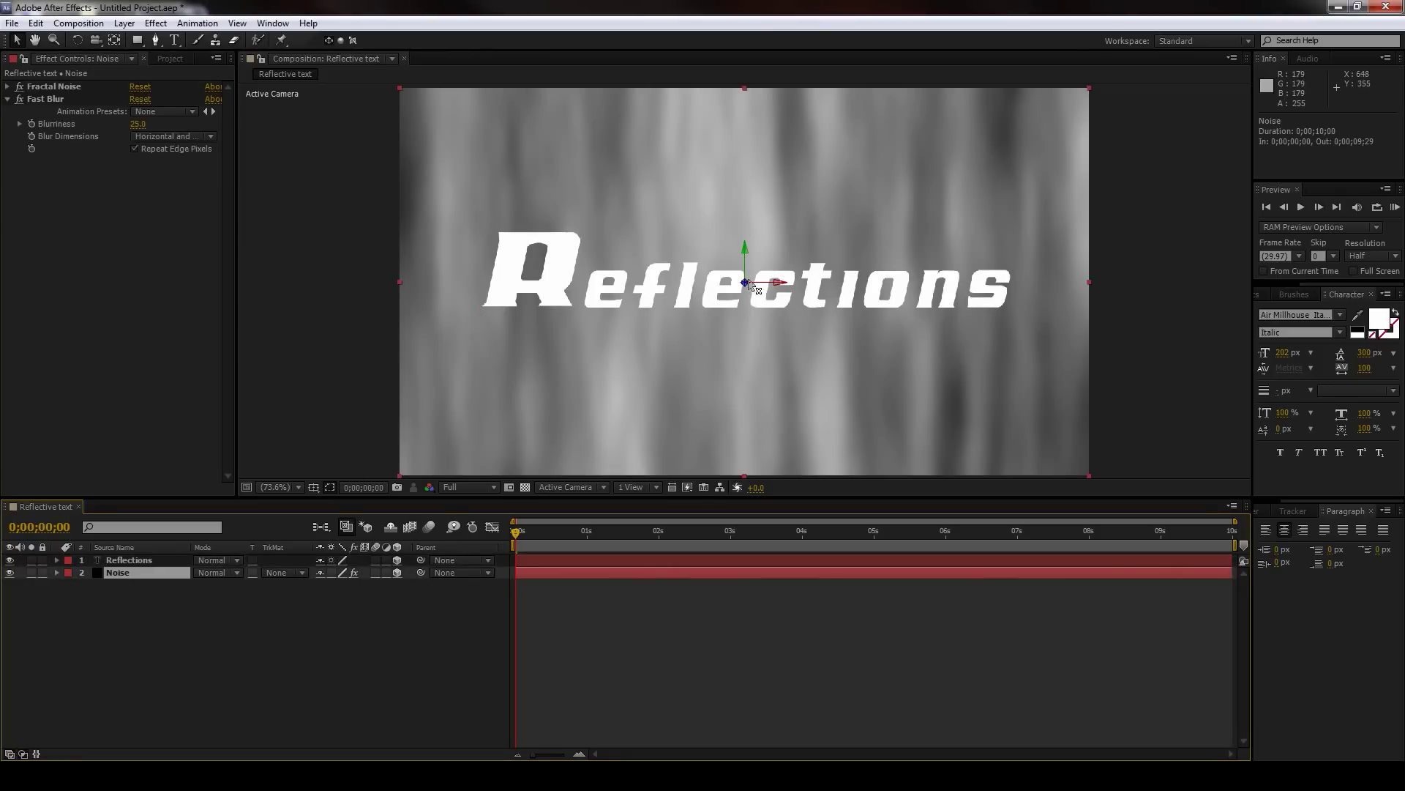
left_click_drag(745, 282, 15, 282)
left_click_drag(716, 286, 1, 291)
Step: Scale the Noise layer up to 301% so it fills the frame
left_click(129, 573)
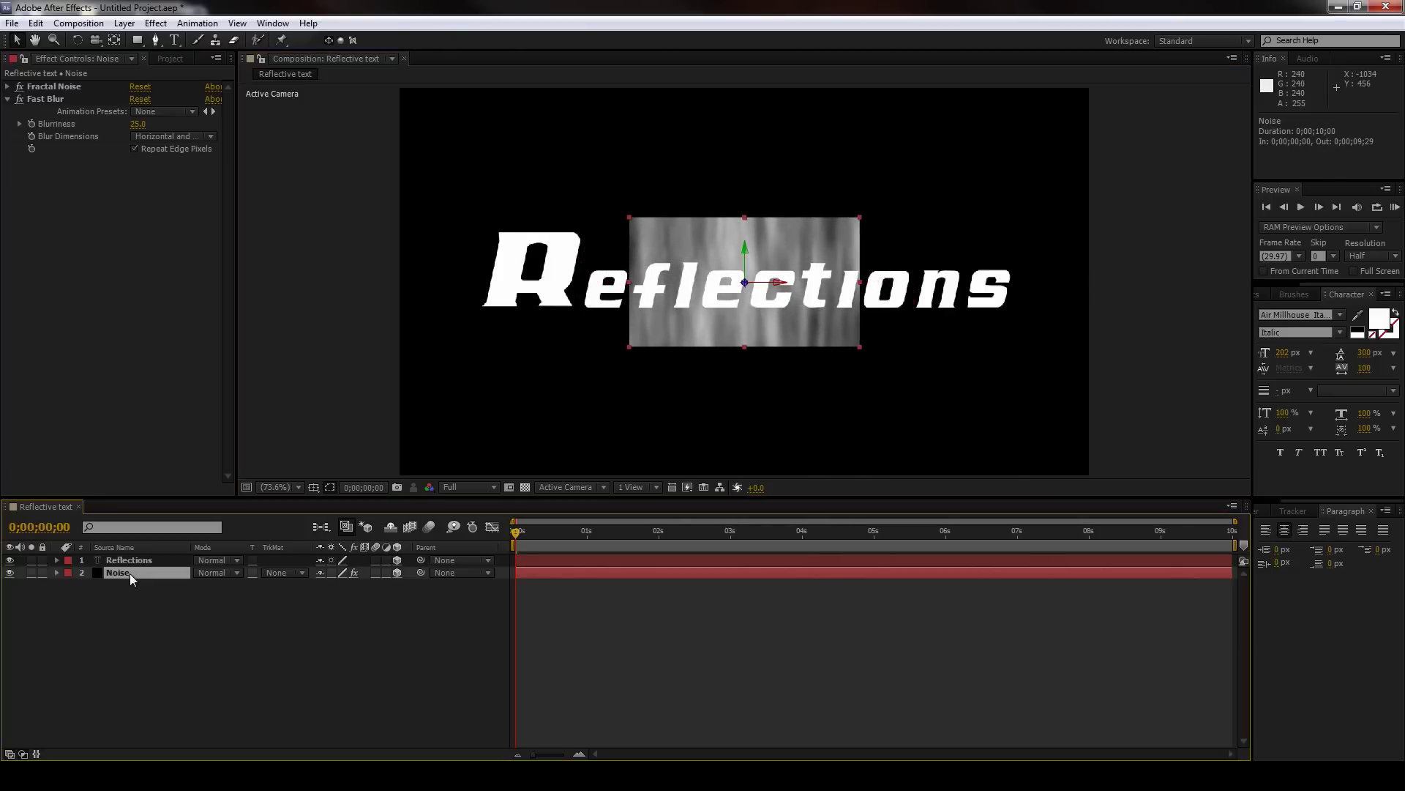
key("s")
left_click_drag(335, 592, 450, 536)
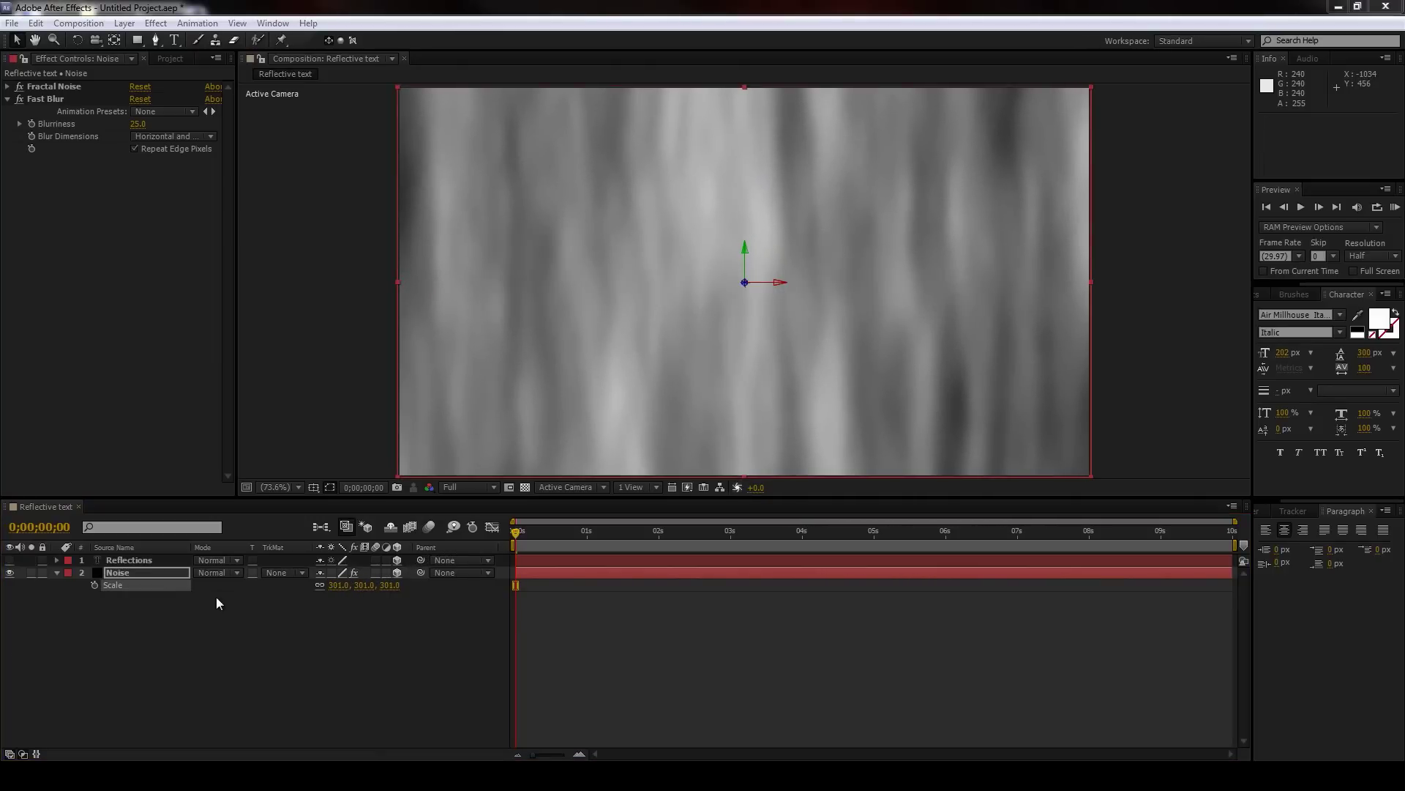
Step: Set Noise's track matte to Alpha Matte 'Reflections', then select the Reflections layer
left_click(301, 574)
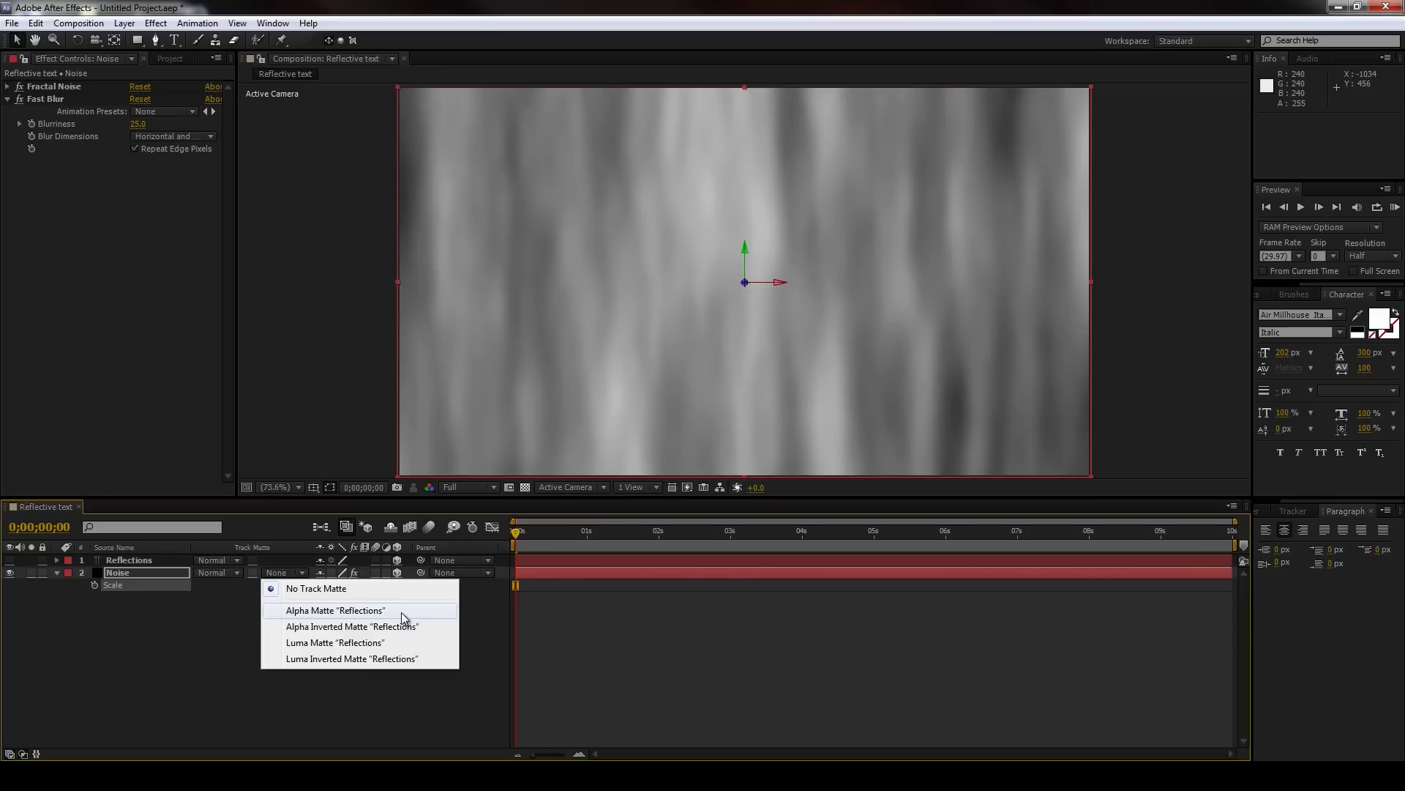
left_click(401, 612)
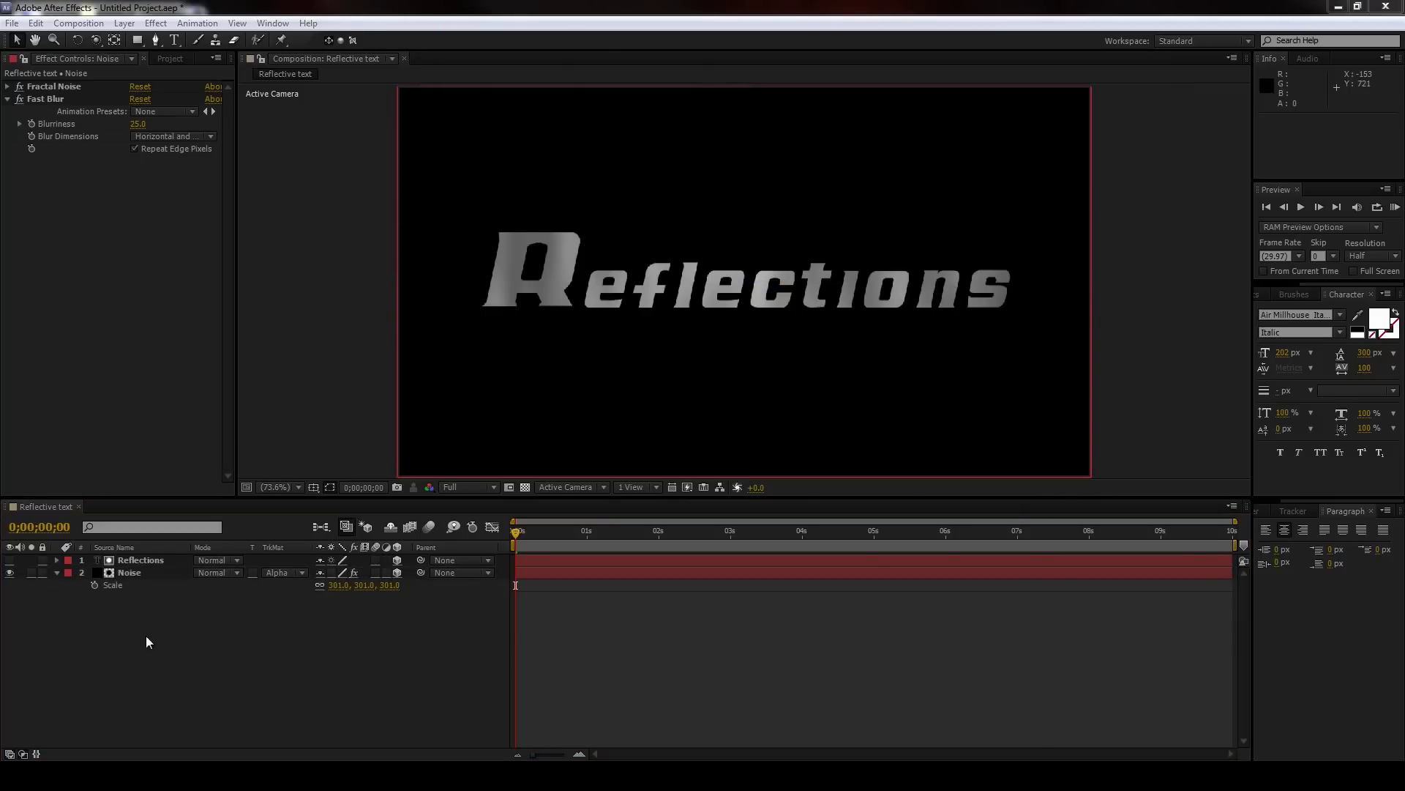
left_click(133, 573)
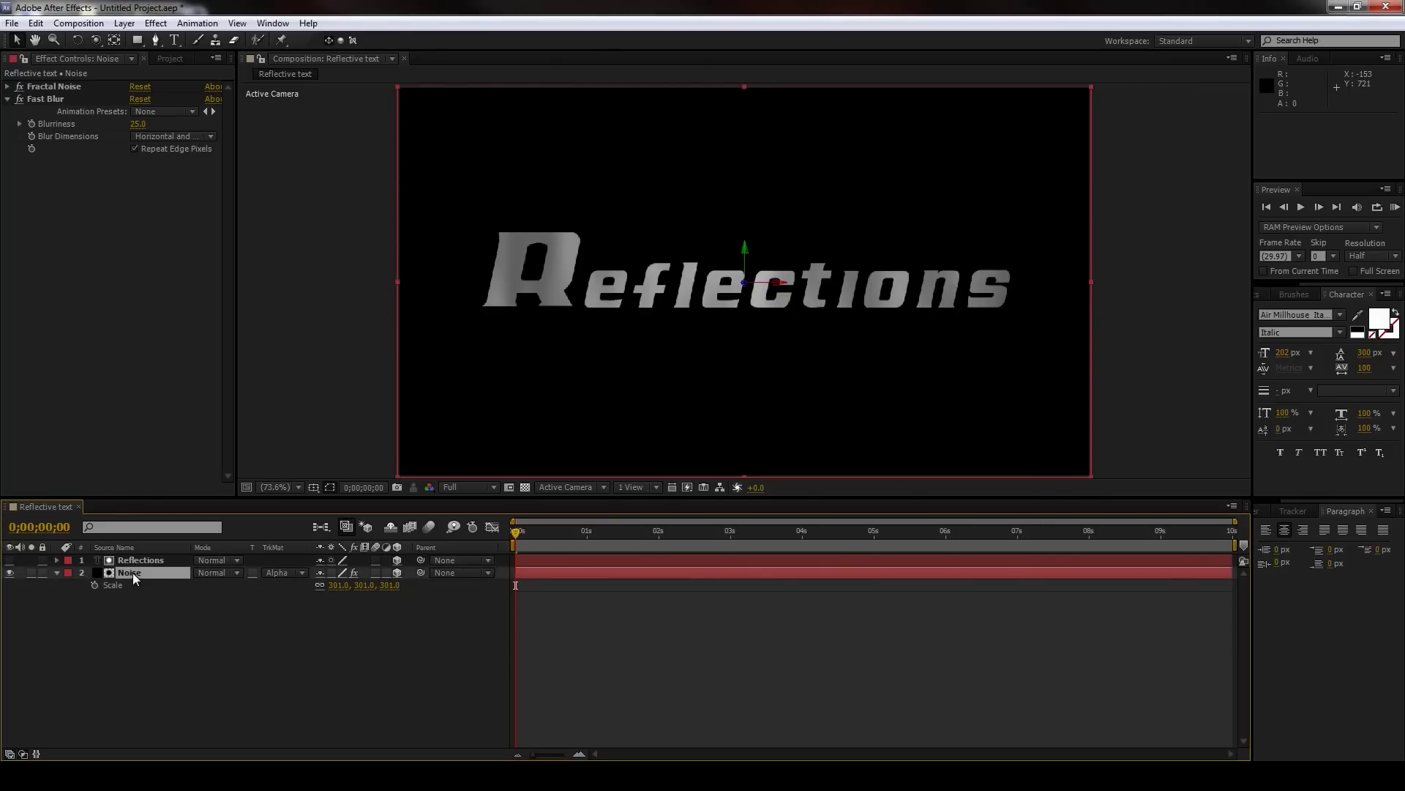
left_click(144, 560)
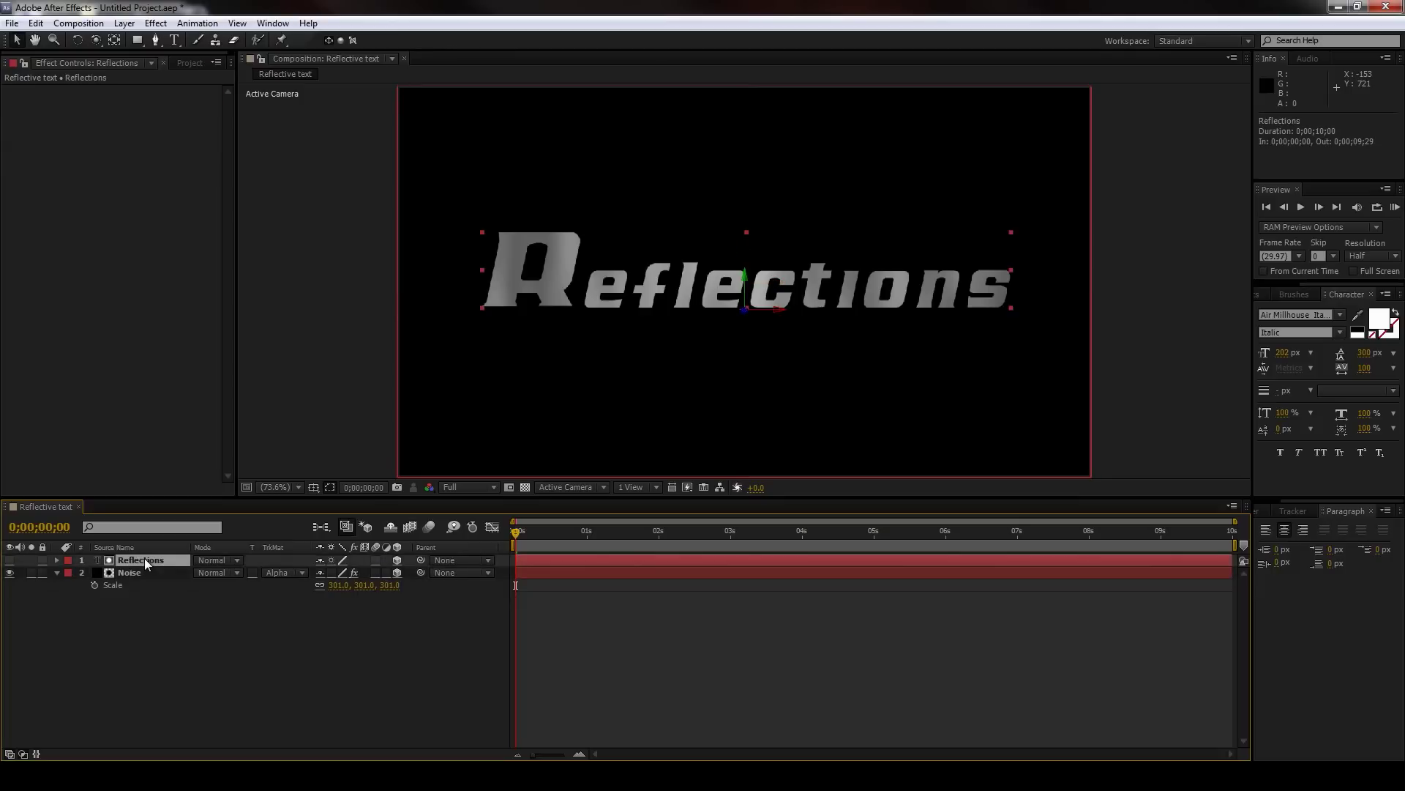
Step: Add Camera 1 with the 50mm preset and orbit it to angle the Reflections text
left_click(125, 23)
mouse_move(261, 46)
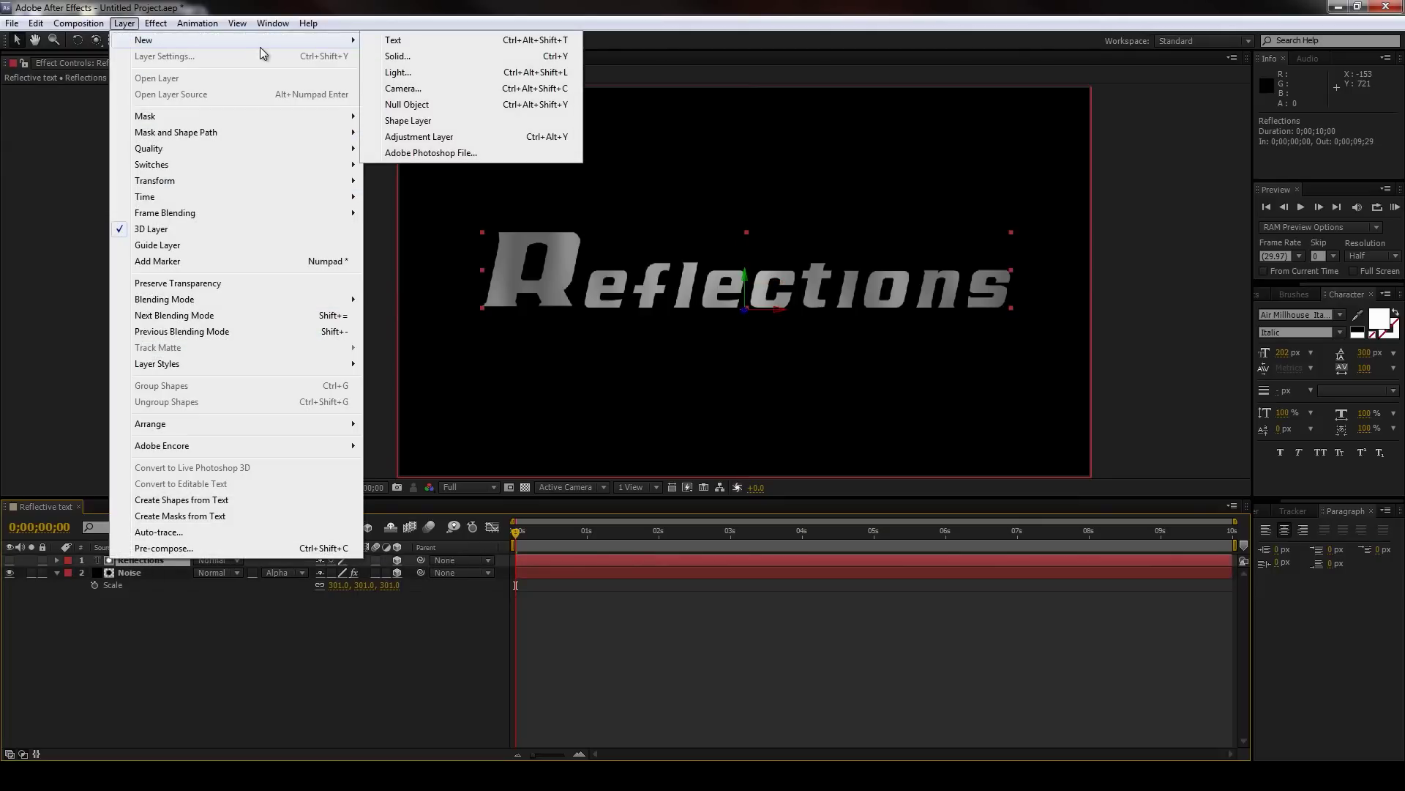
left_click(403, 87)
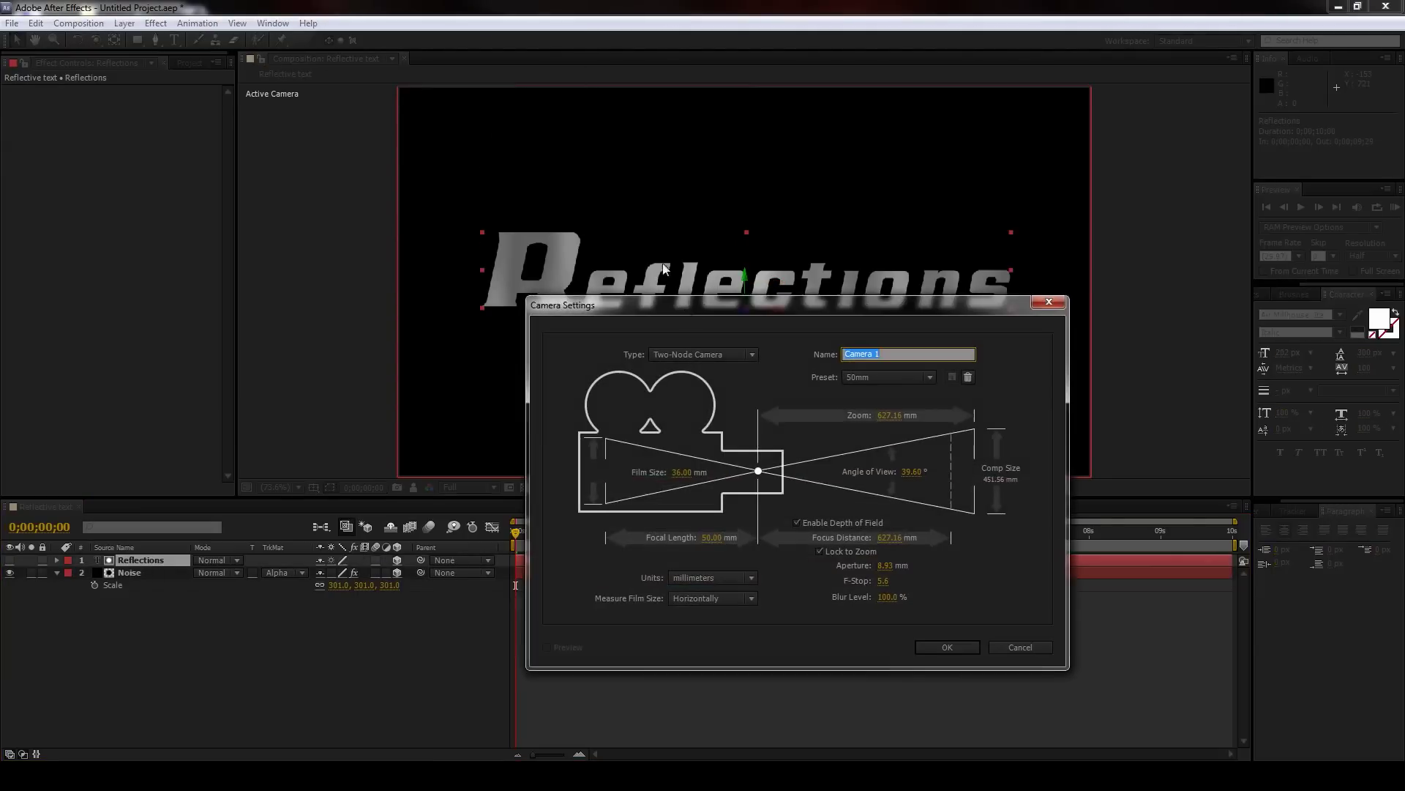
left_click(933, 648)
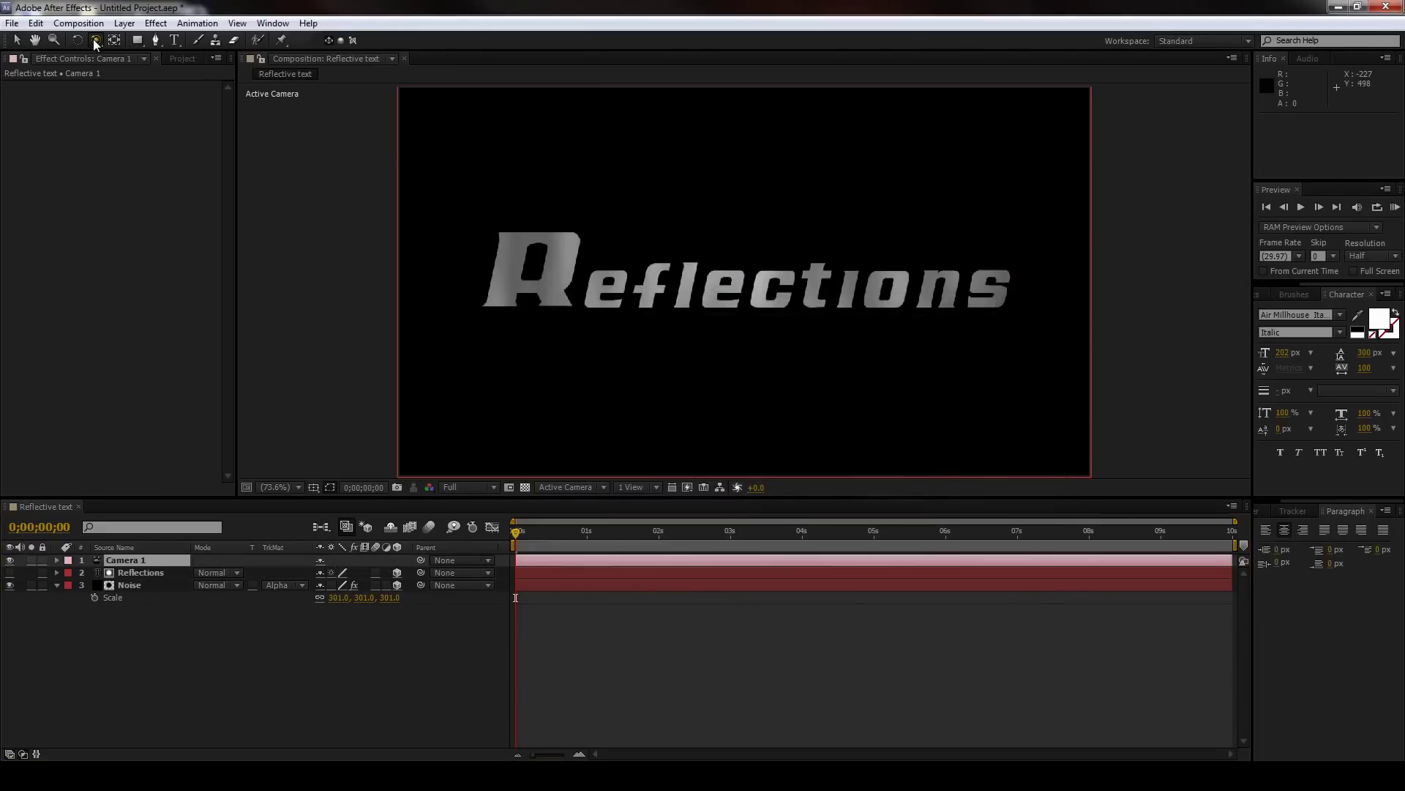
left_click(95, 41)
mouse_move(701, 317)
left_mouse_down()
mouse_move(724, 284)
mouse_move(677, 318)
mouse_move(715, 305)
left_mouse_up()
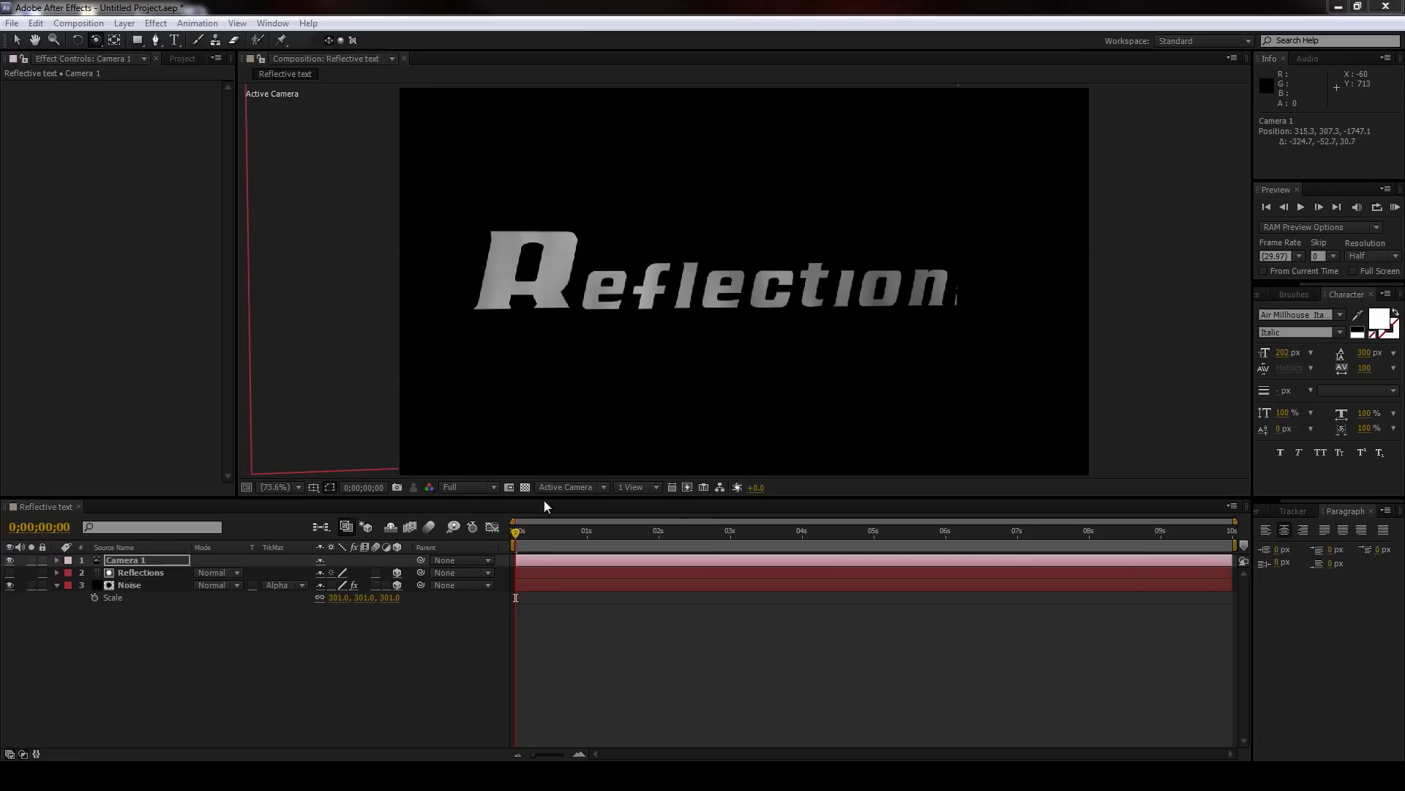
Step: Switch to Custom View 1, select Camera 1 to show its wireframe, and orbit the view
left_click(565, 486)
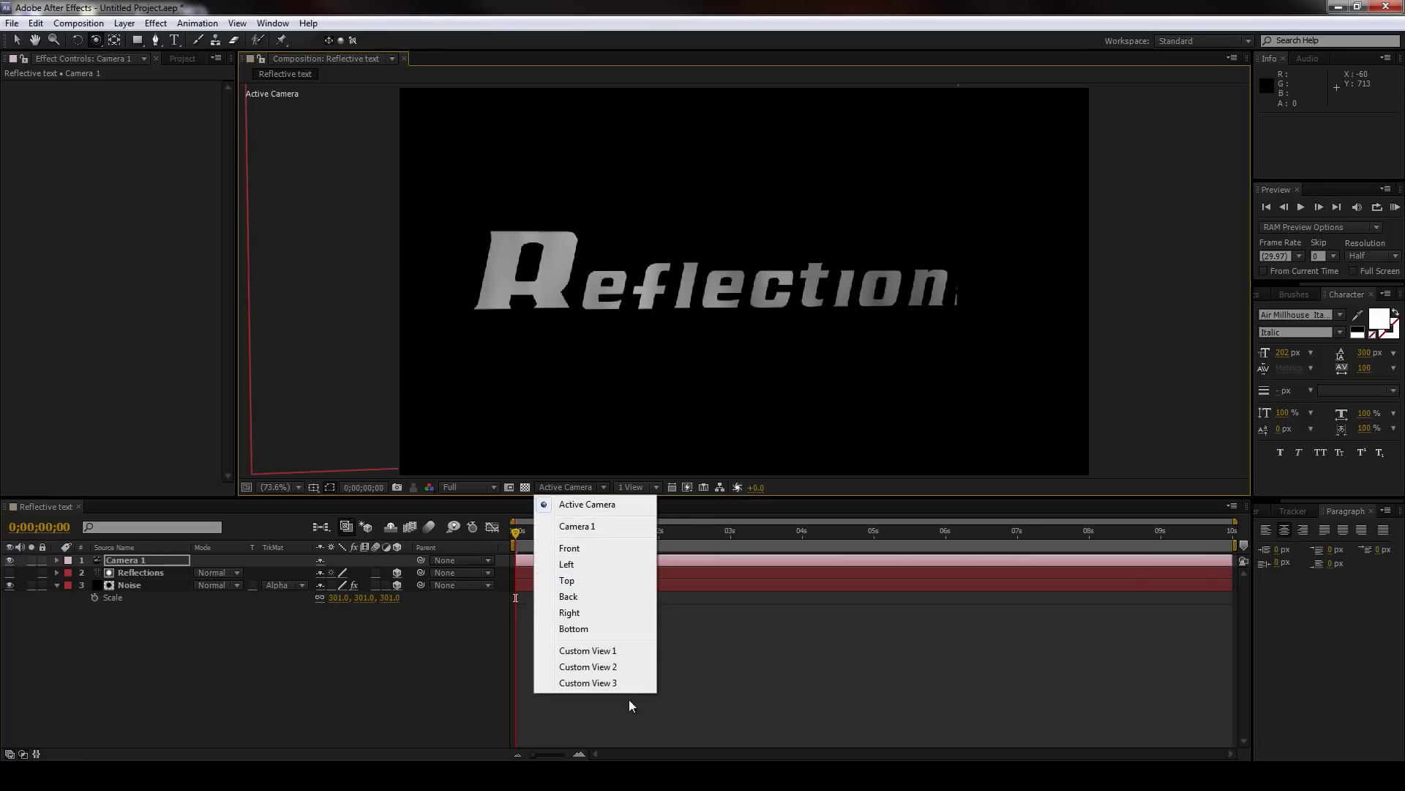
left_click(618, 650)
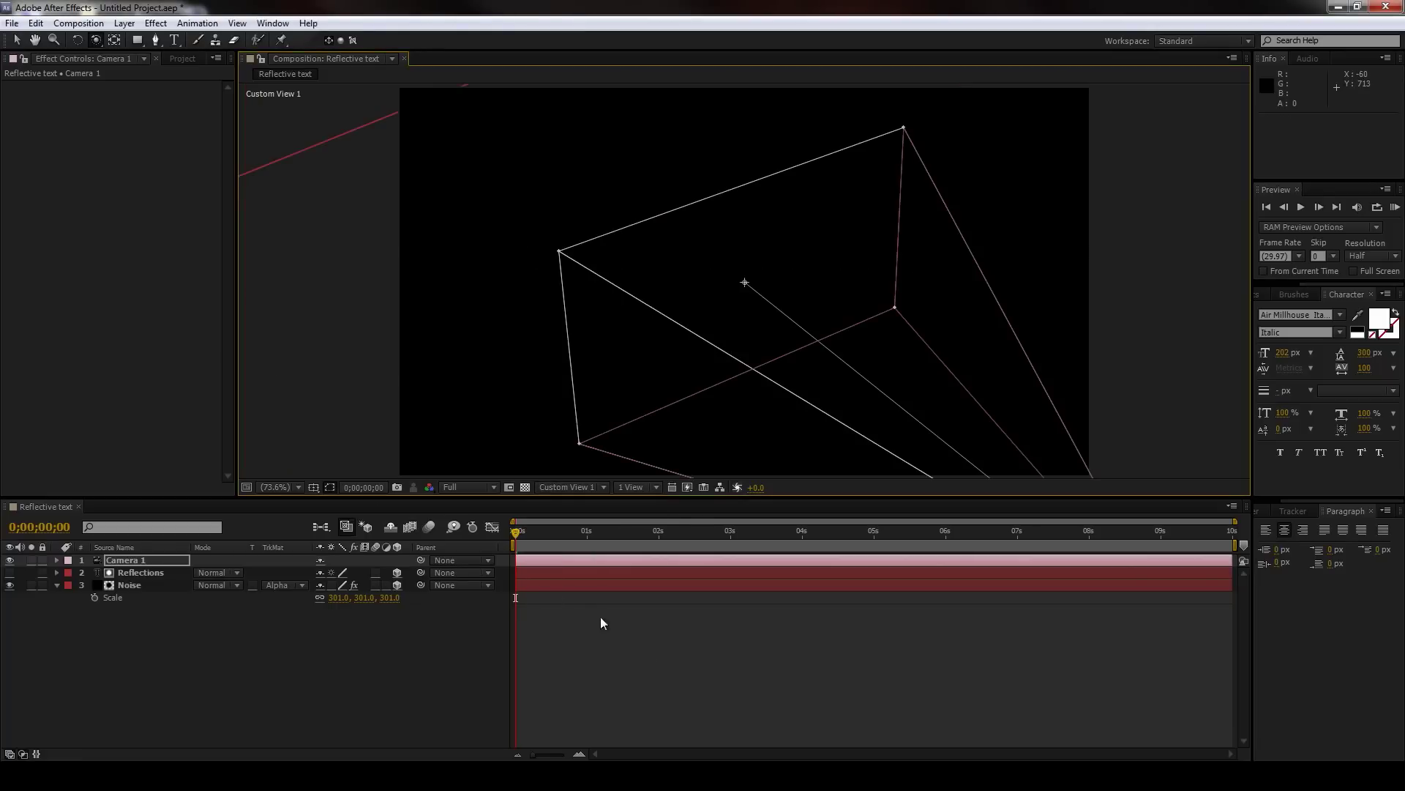
scroll(560, 346, "down", 6)
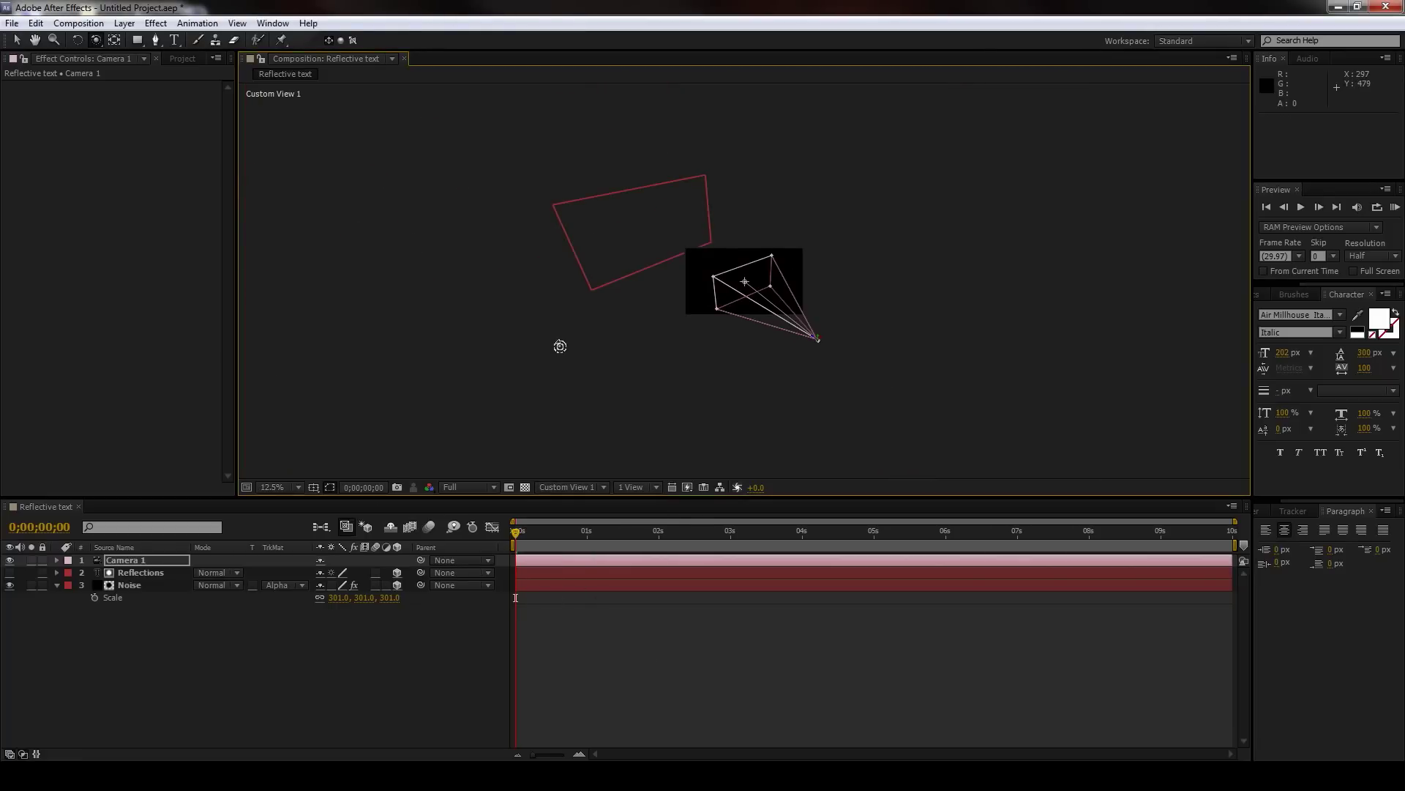
scroll(560, 347, "up", 2)
left_click(126, 586)
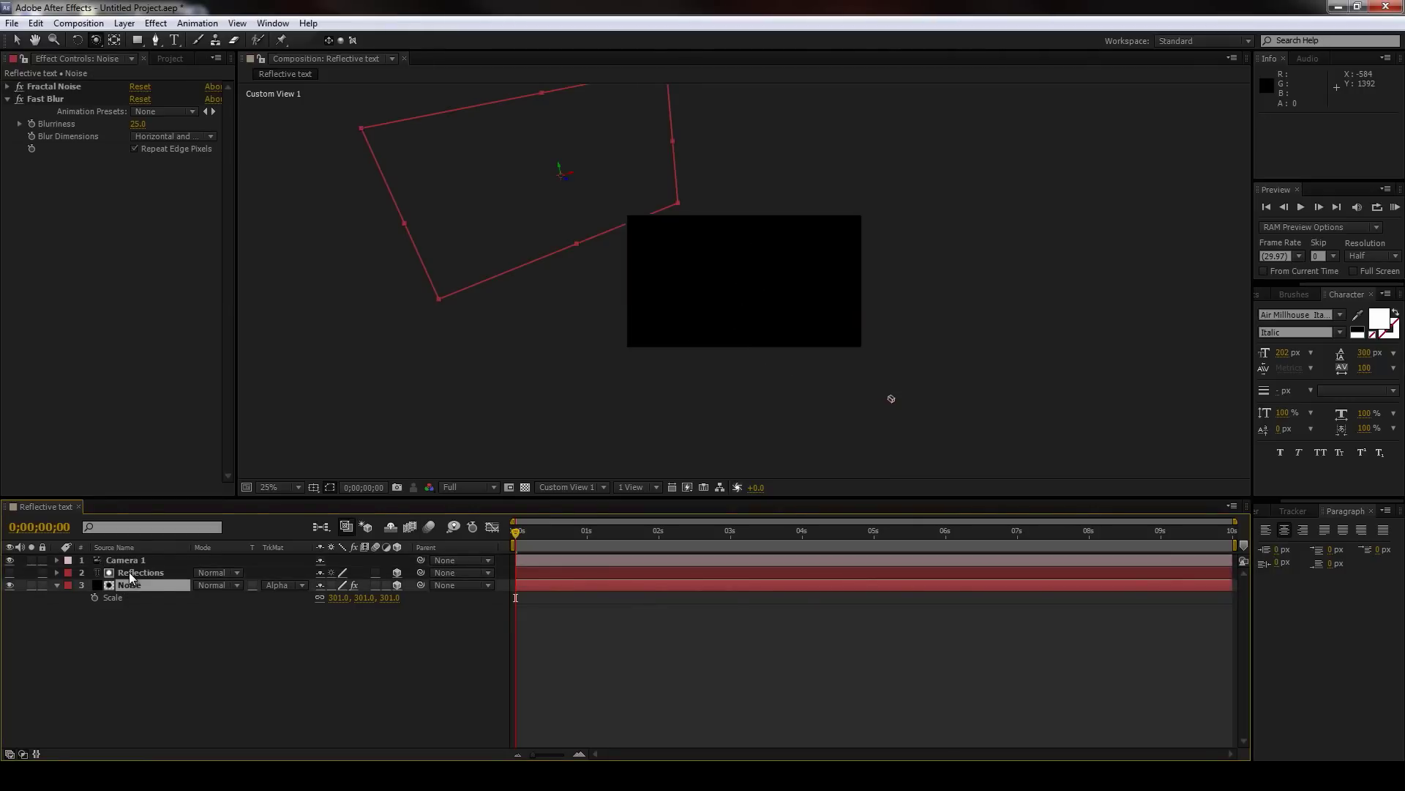
left_click(129, 573)
left_click(135, 560)
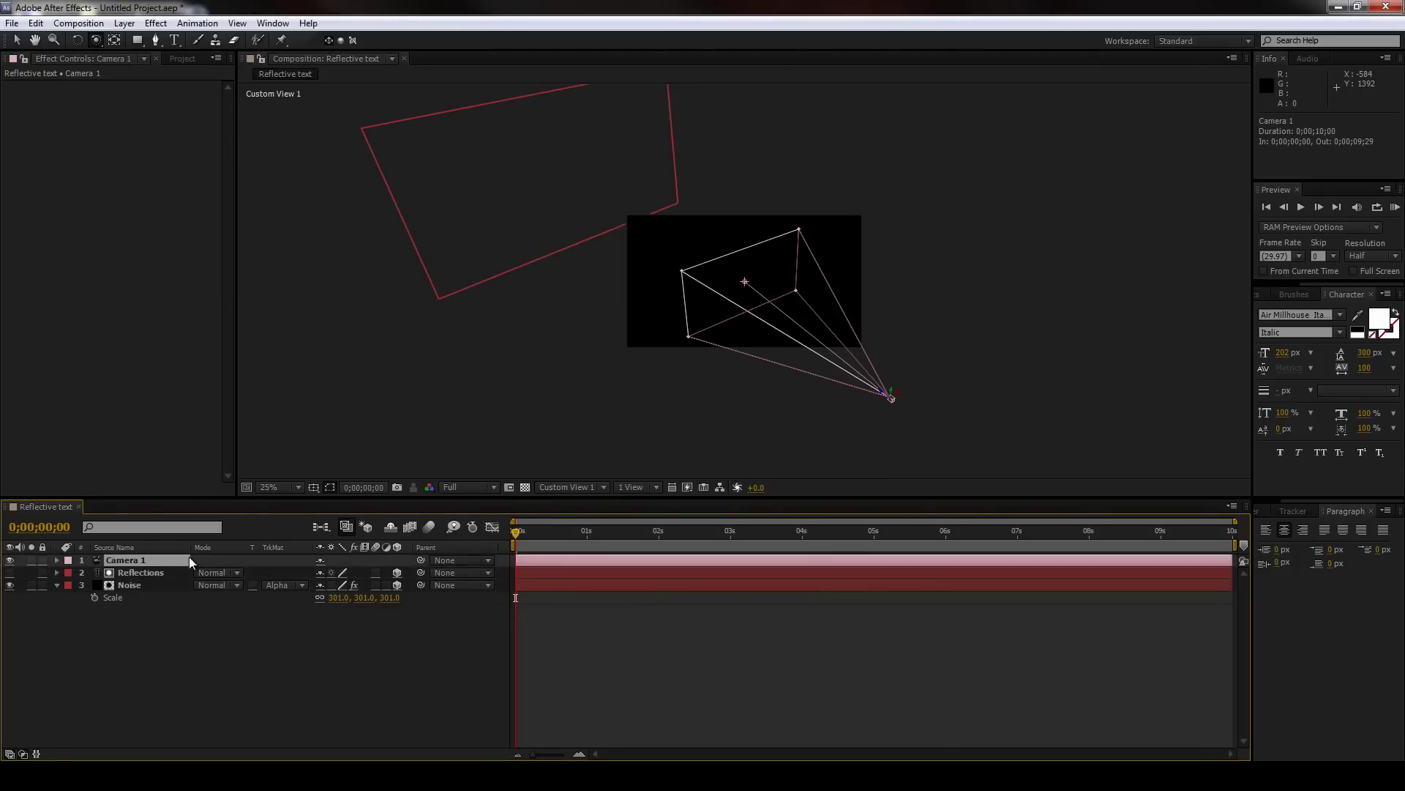
left_click_drag(576, 430, 568, 396)
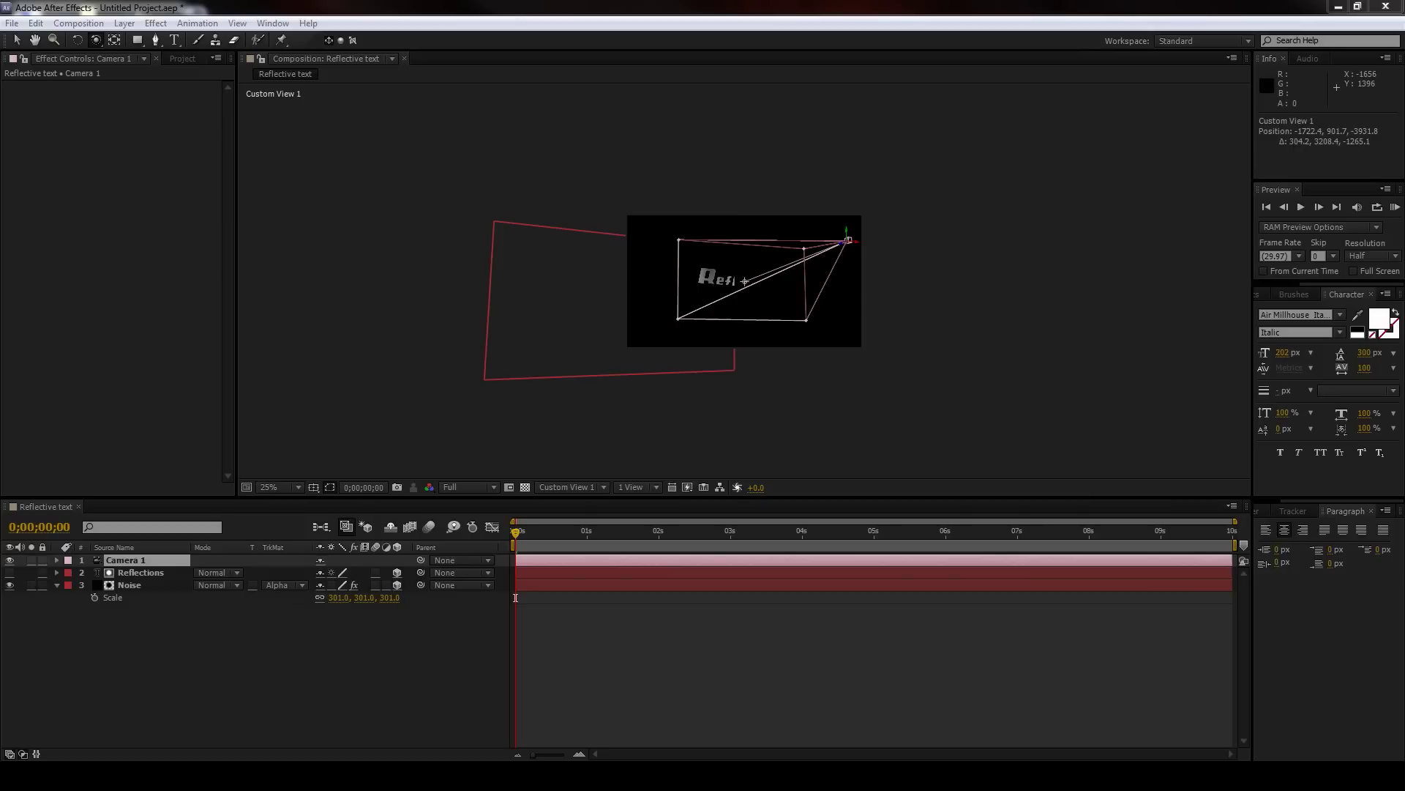
left_click(703, 440)
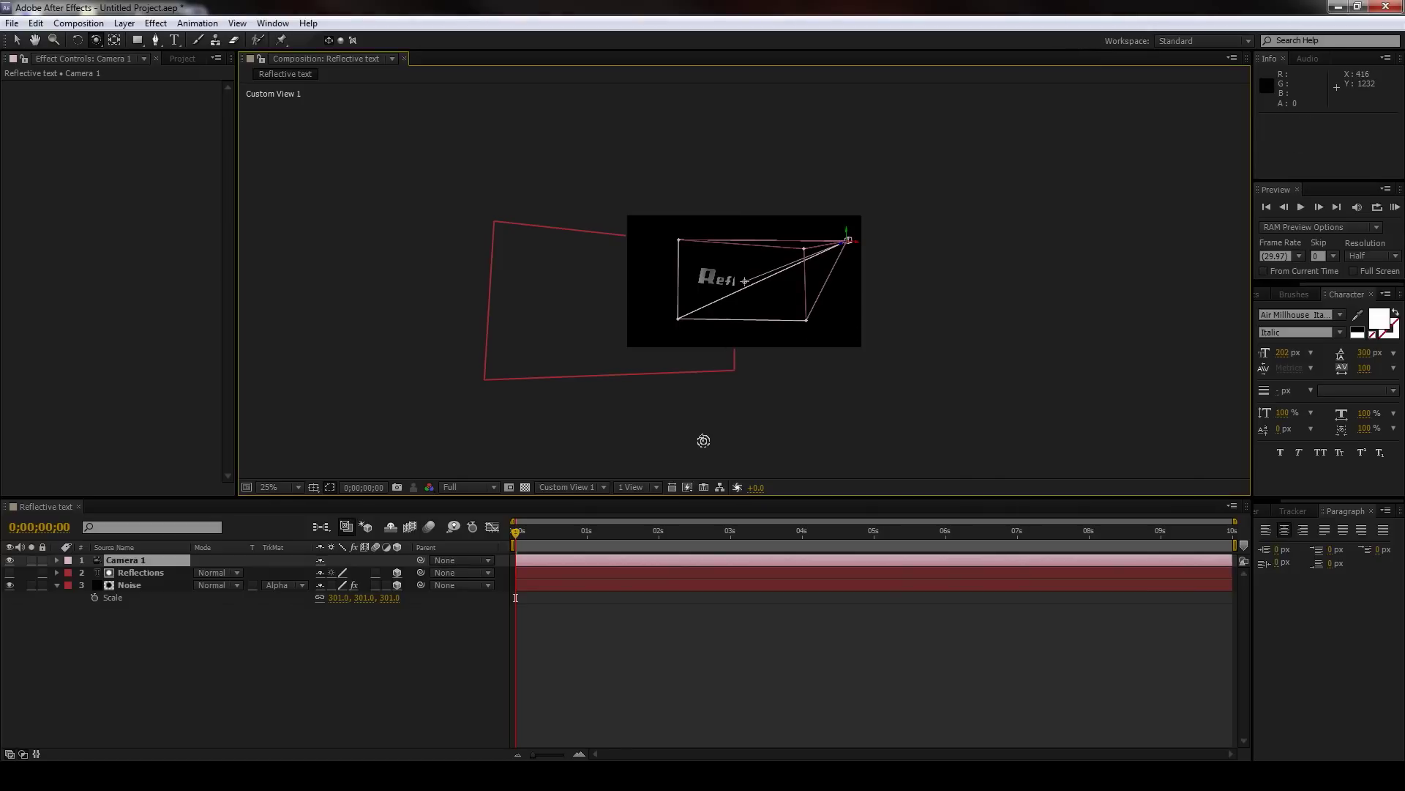
key("period")
key("period")
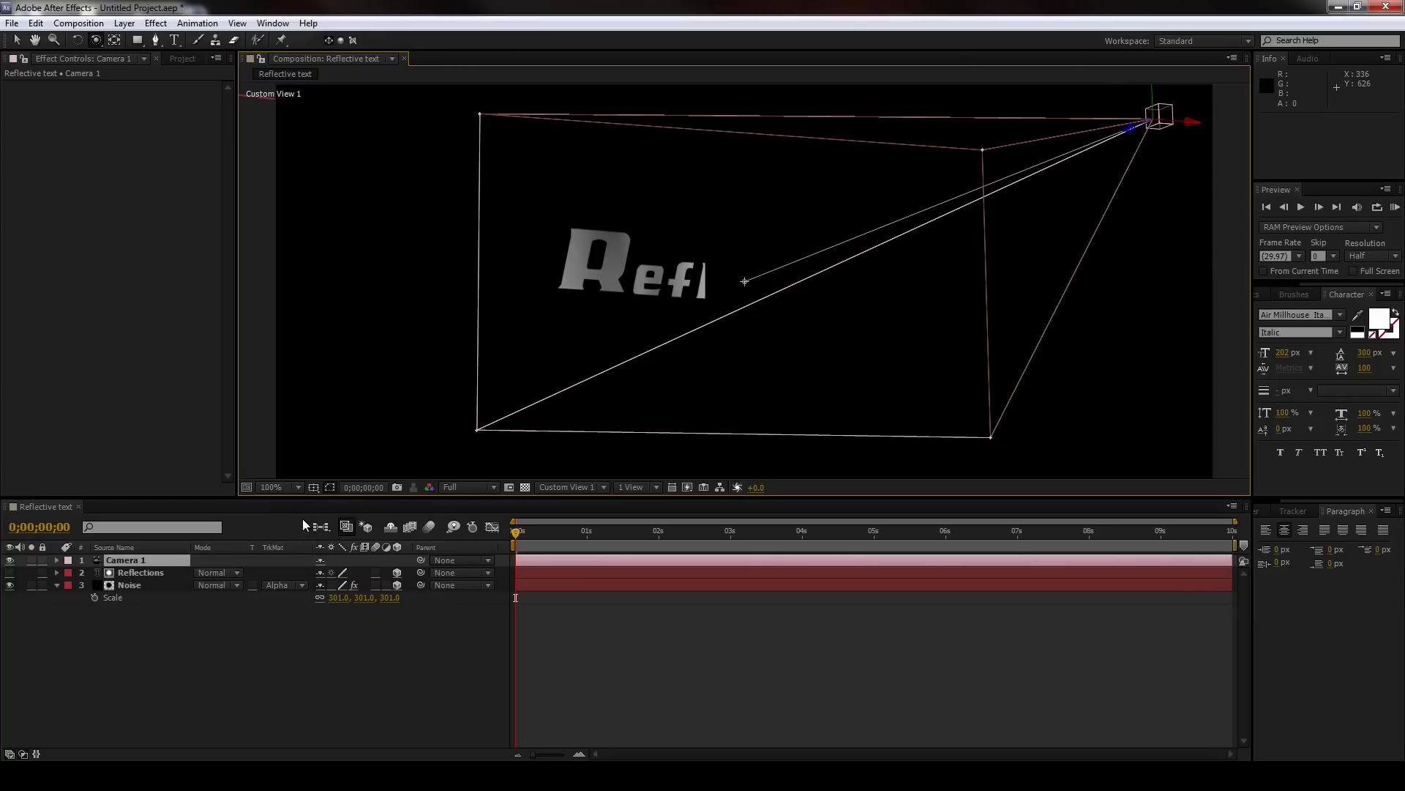
Step: Return to the Active Camera view, undo the trial orbit, and select the Noise layer
left_click(562, 488)
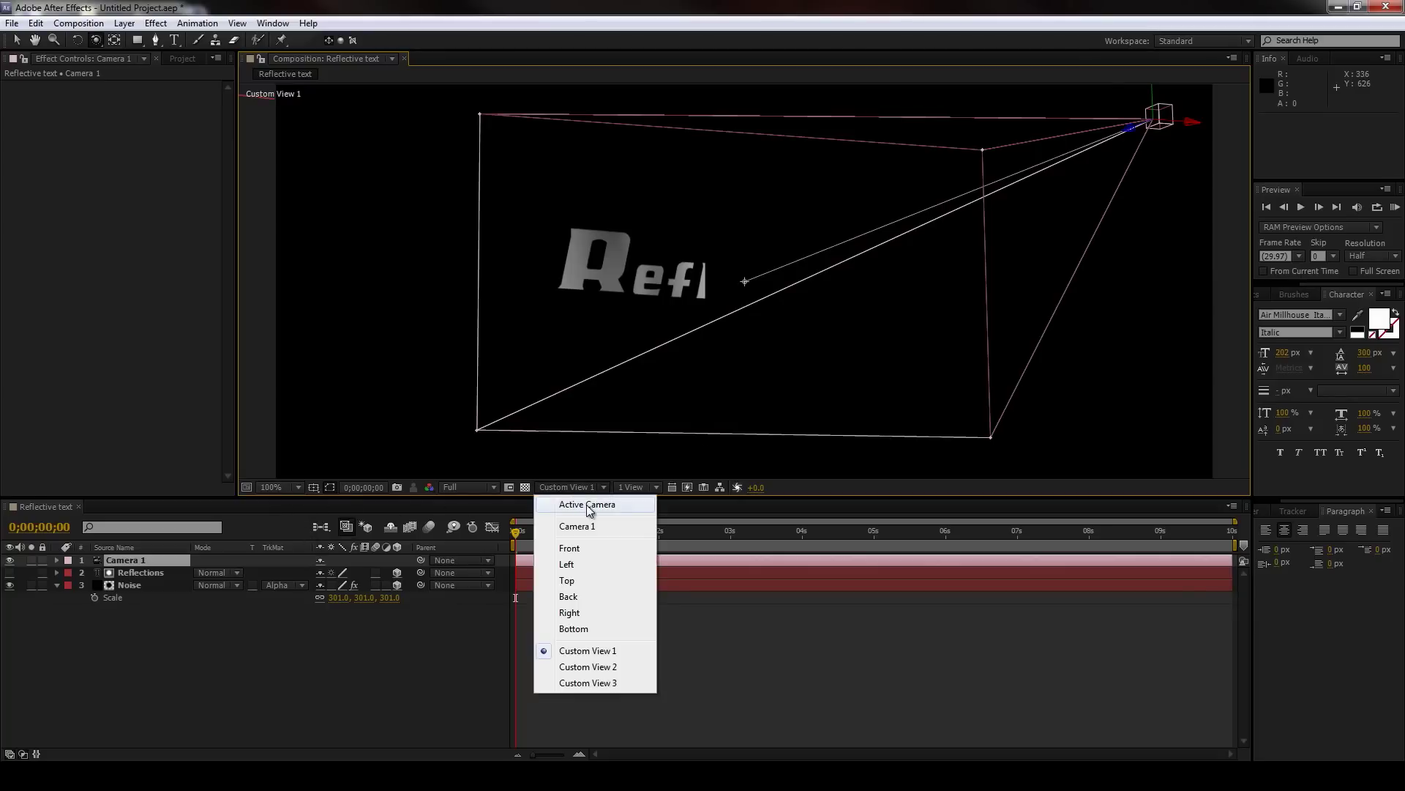
left_click(588, 505)
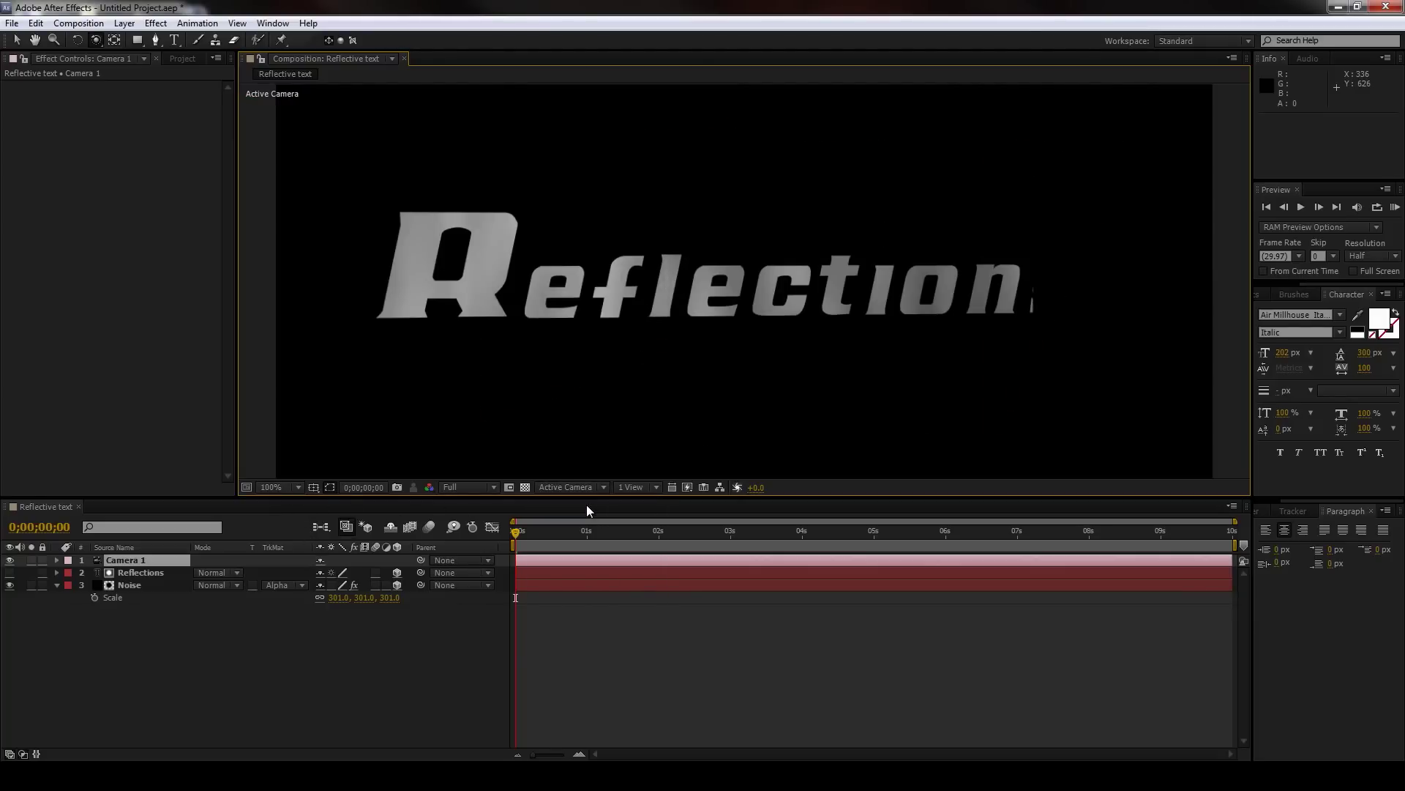
left_click_drag(721, 339, 663, 343)
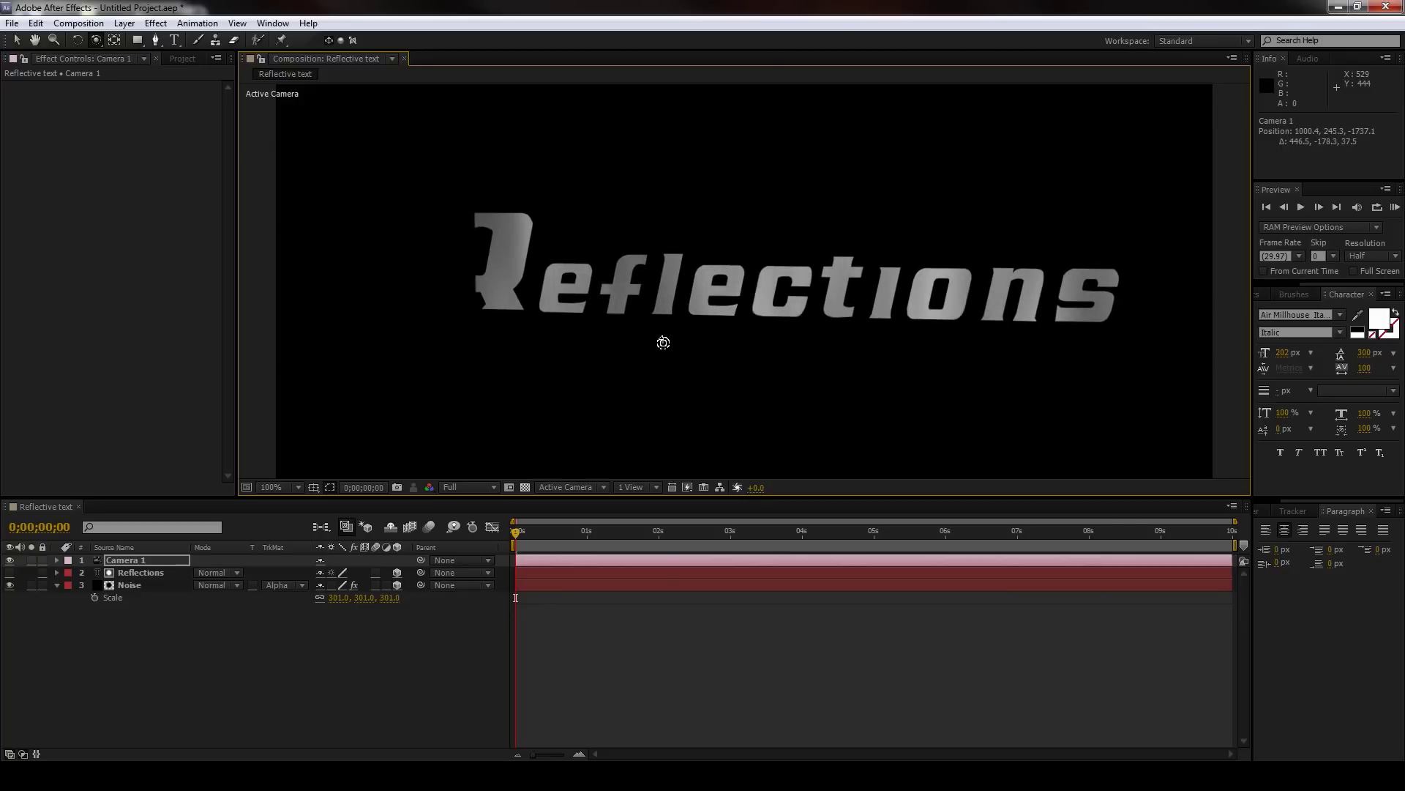
key("ctrl+z")
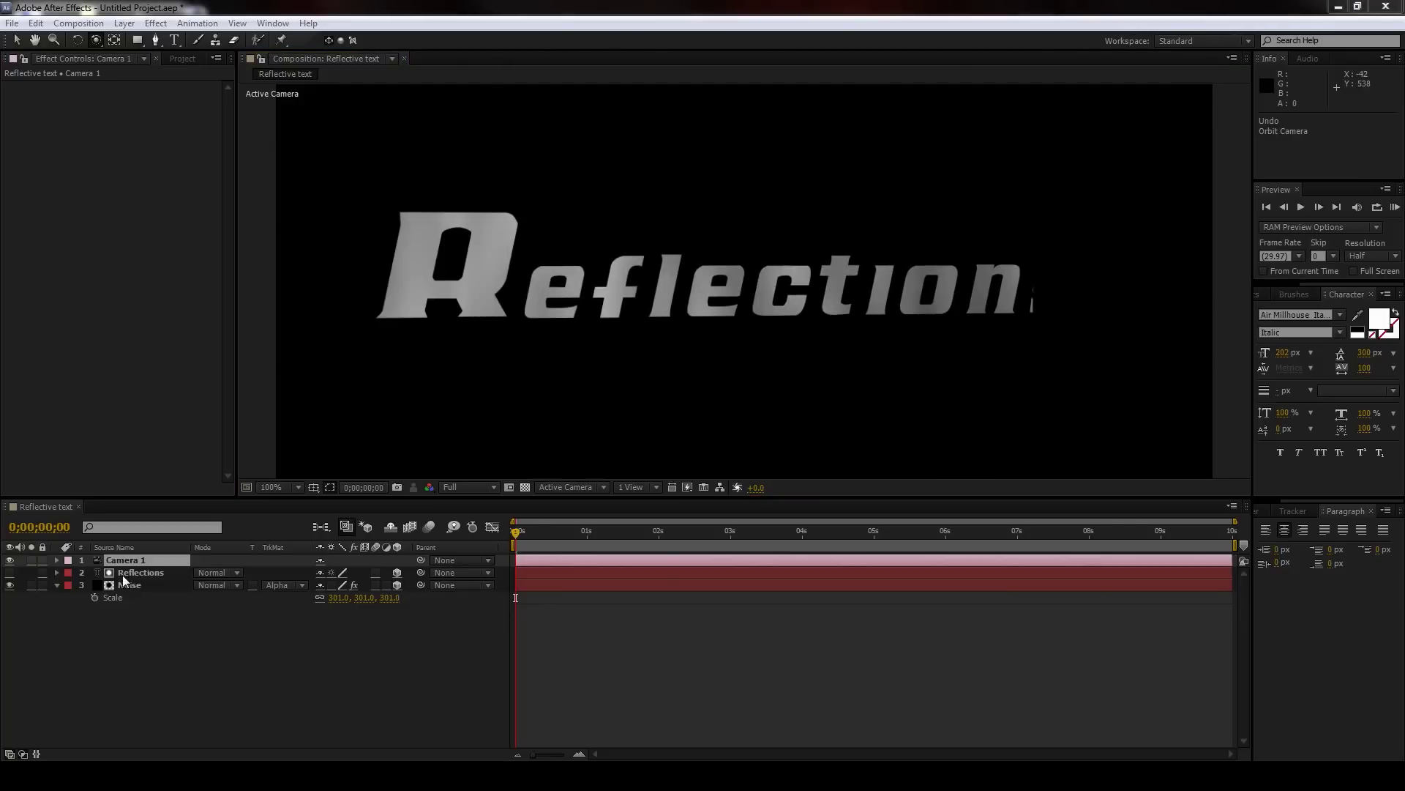
left_click(126, 583)
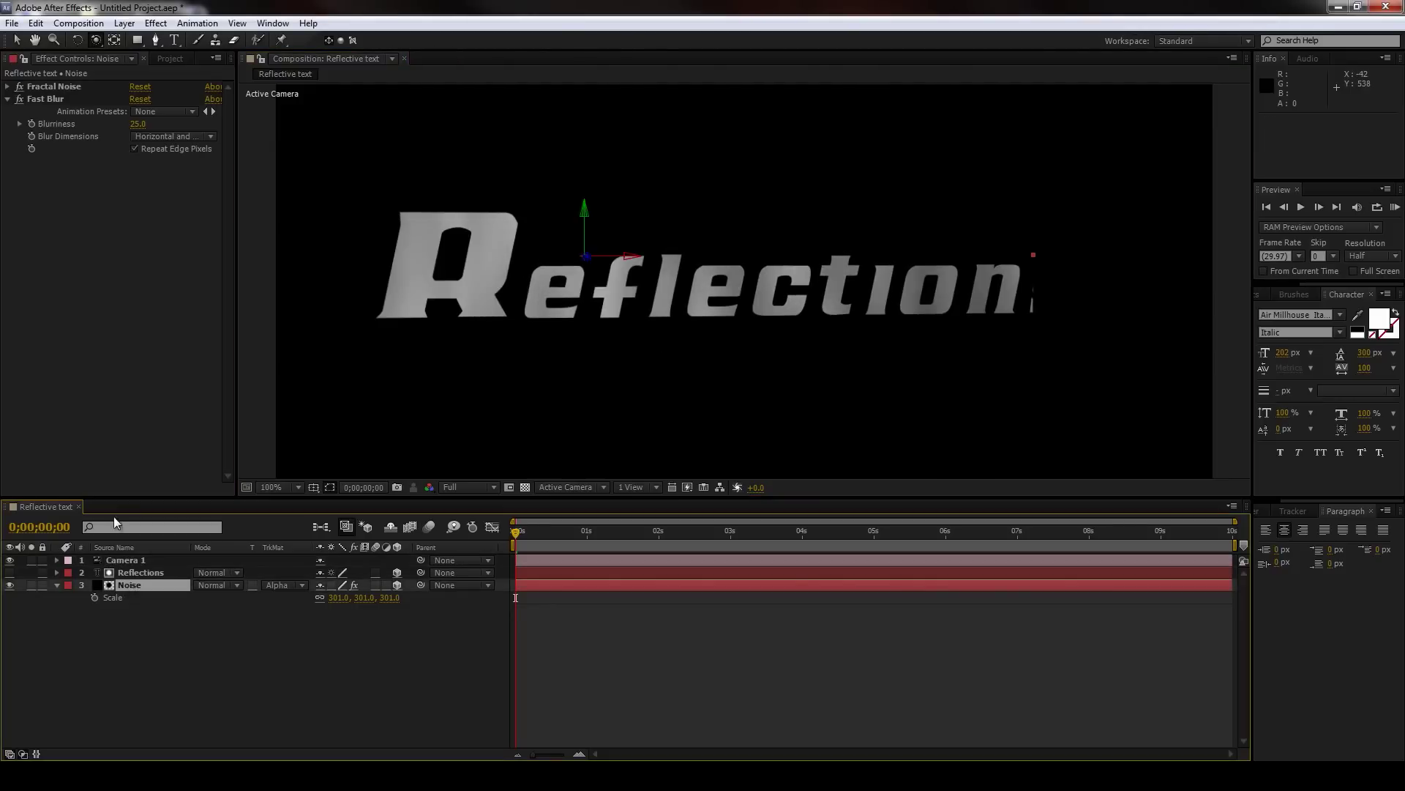
Step: Apply Motion Tile to Noise with Output Width 500 and Output Height 200
left_click(156, 22)
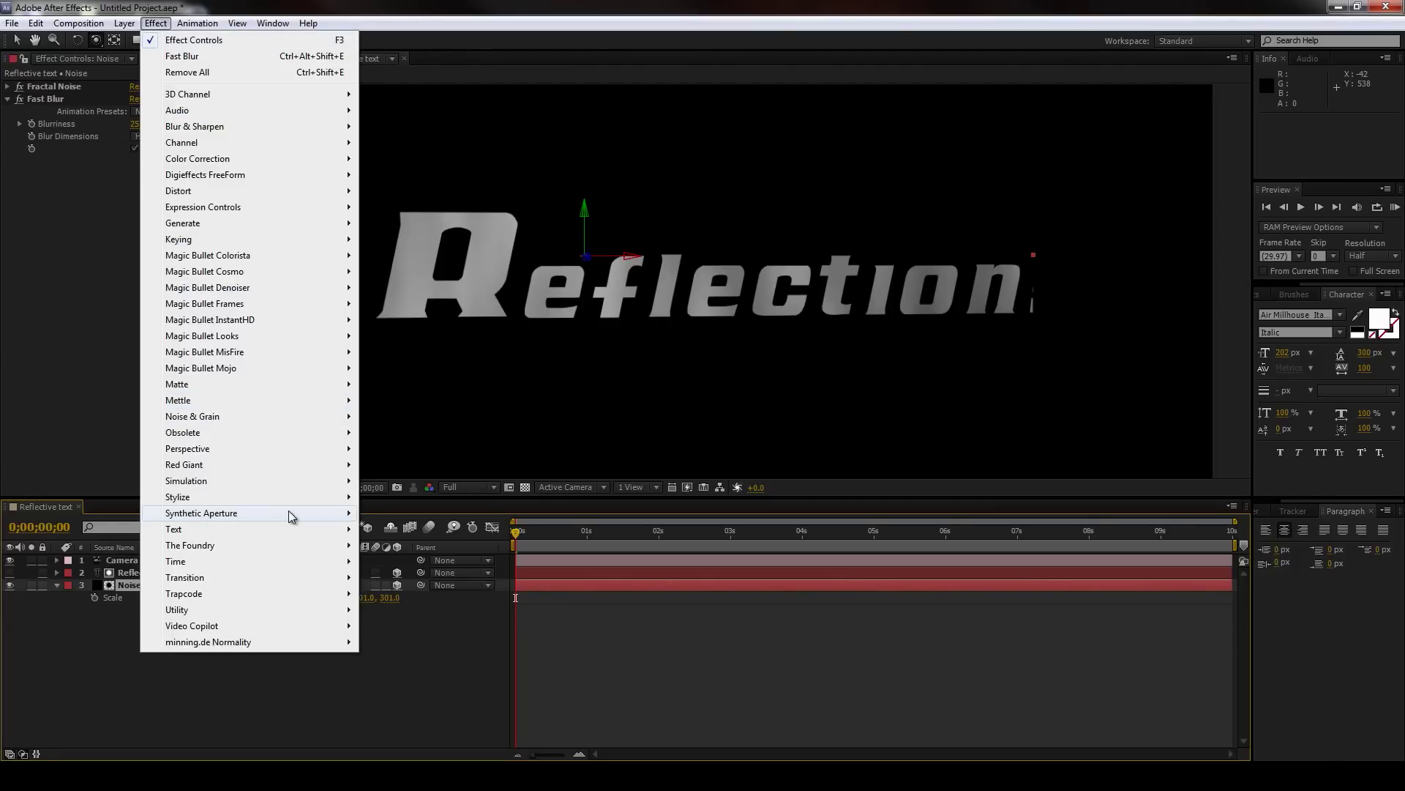
mouse_move(302, 497)
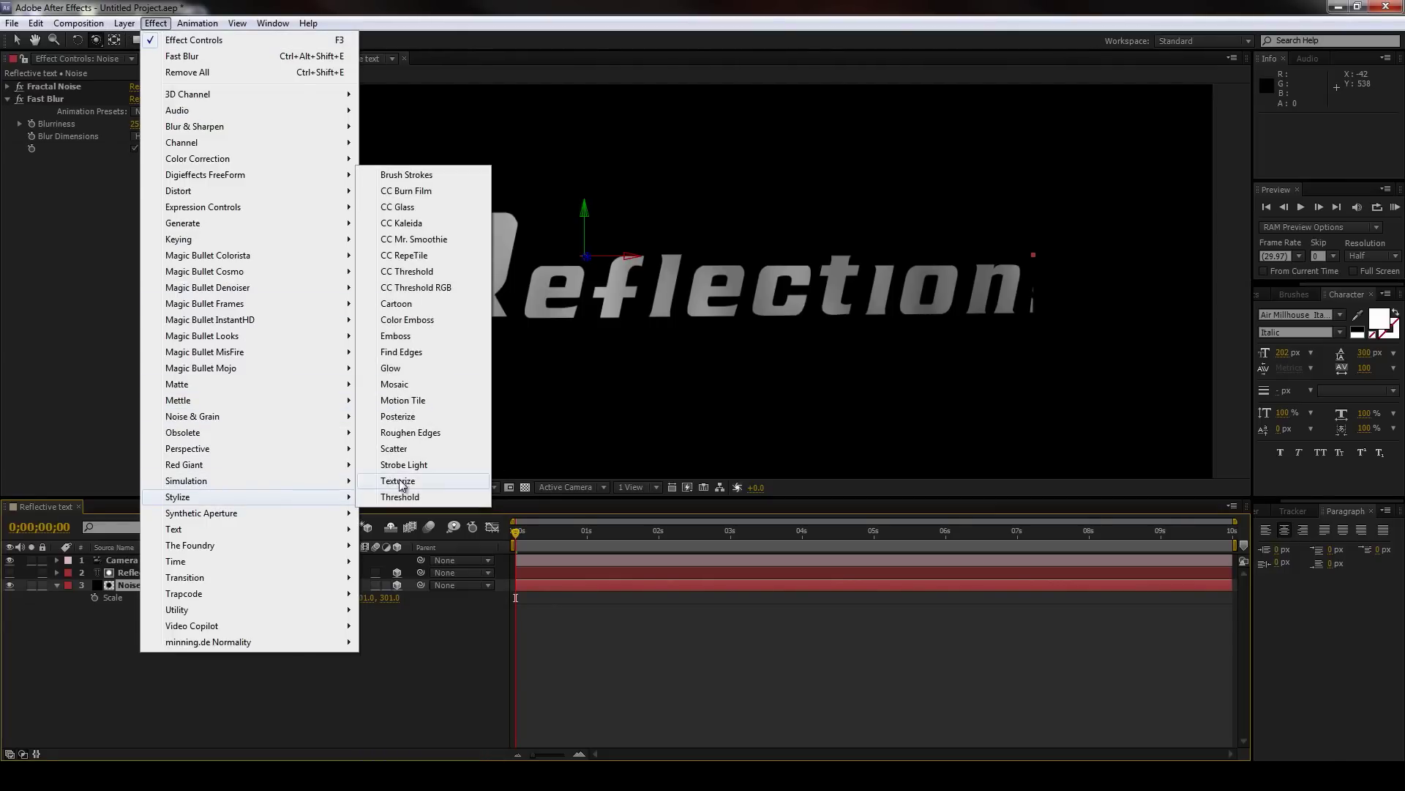
left_click(412, 400)
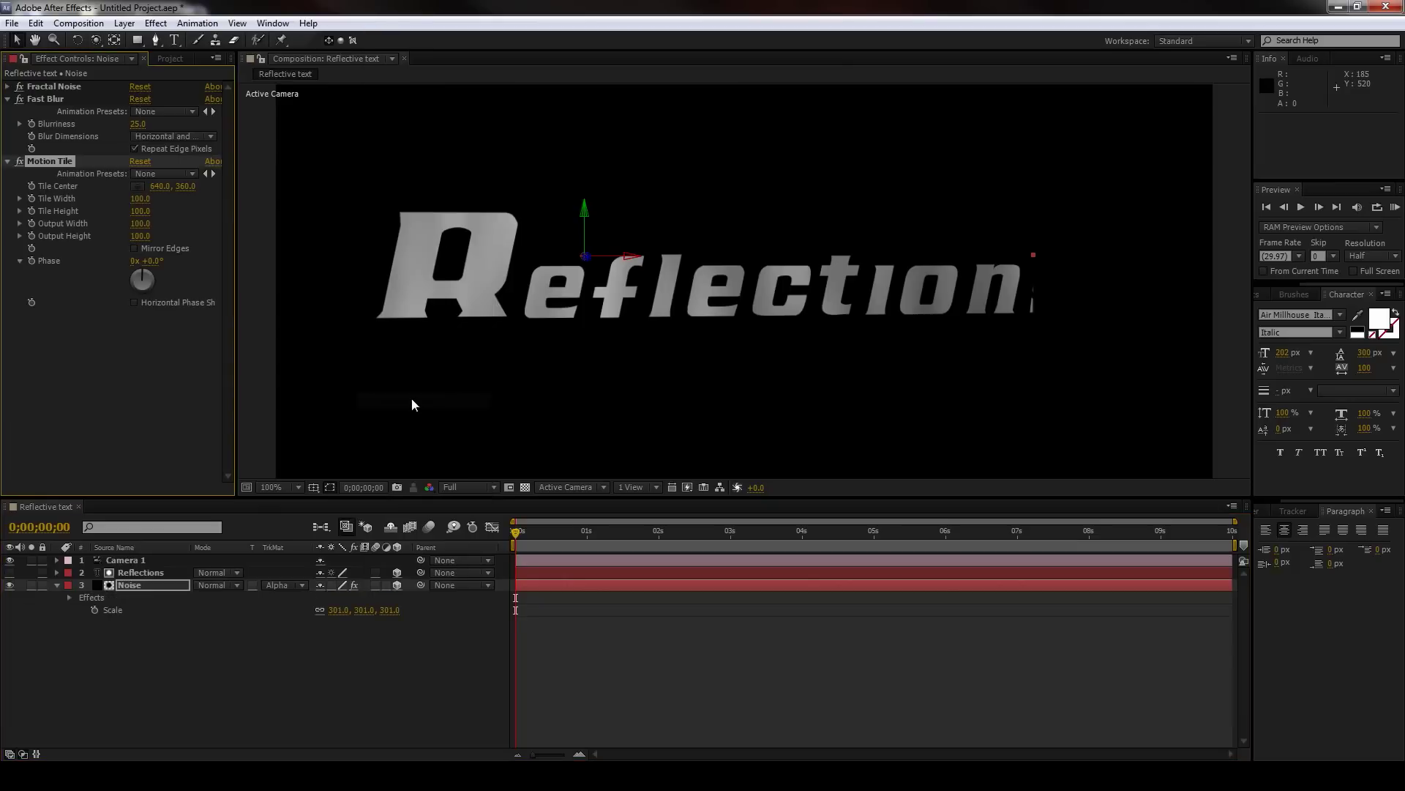
left_click(139, 224)
type("500")
key("Return")
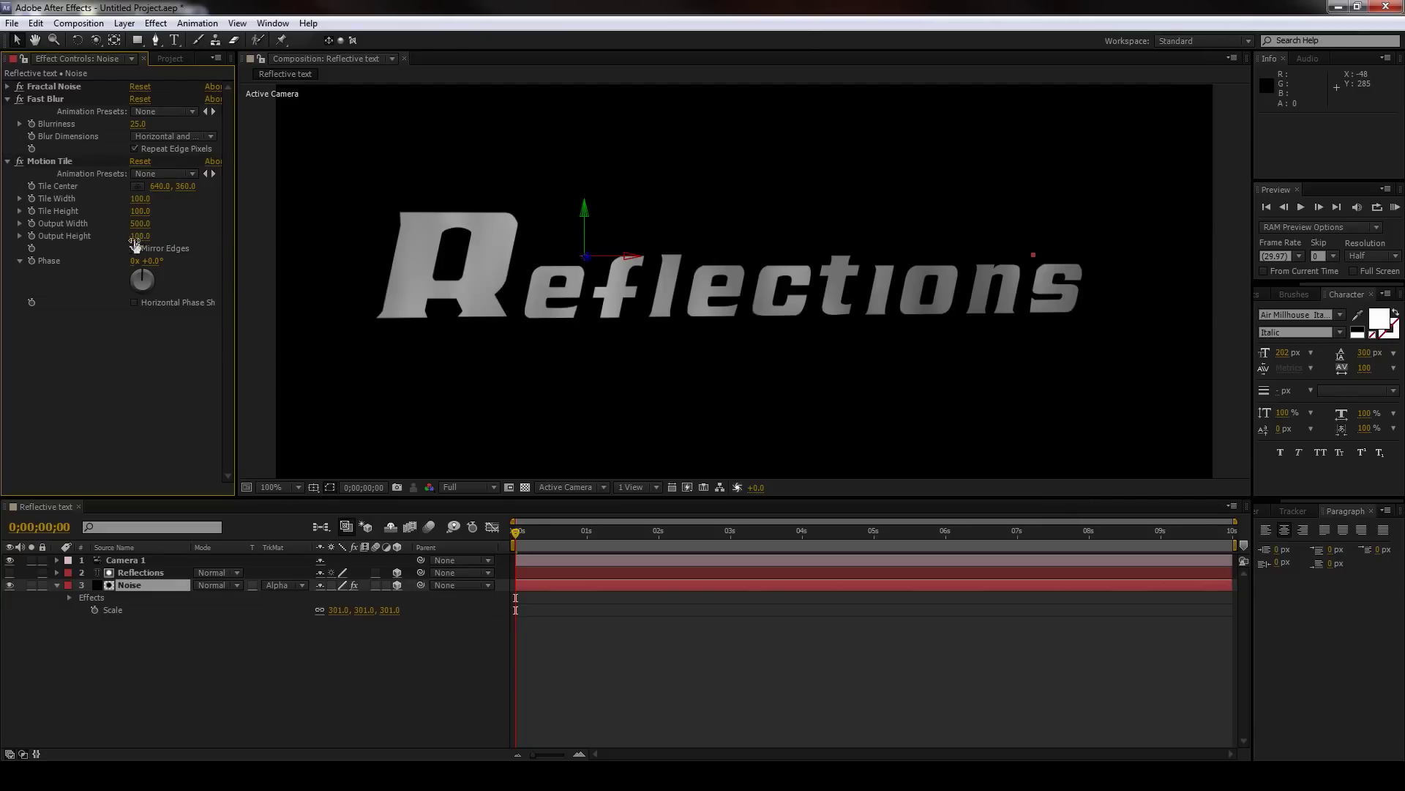
left_click(140, 235)
type("200")
key("Return")
Step: Orbit the camera back toward a front view of the text and deselect all layers
key("c")
mouse_move(524, 278)
left_mouse_down()
mouse_move(545, 277)
mouse_move(516, 281)
left_mouse_up()
left_click(114, 640)
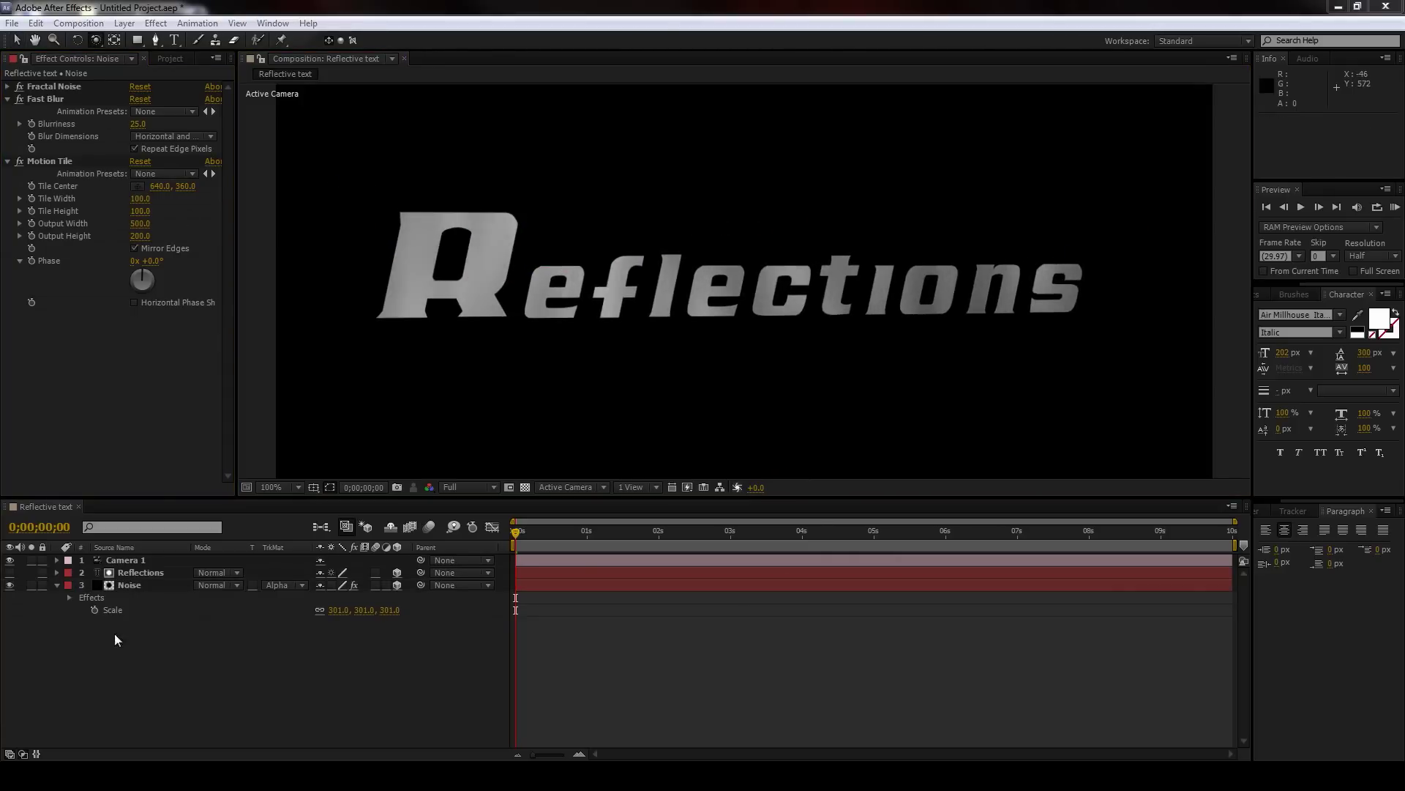
Step: Pre-compose the Noise and Reflections layers into a layer named Text and collapse its transformations
left_click(151, 585)
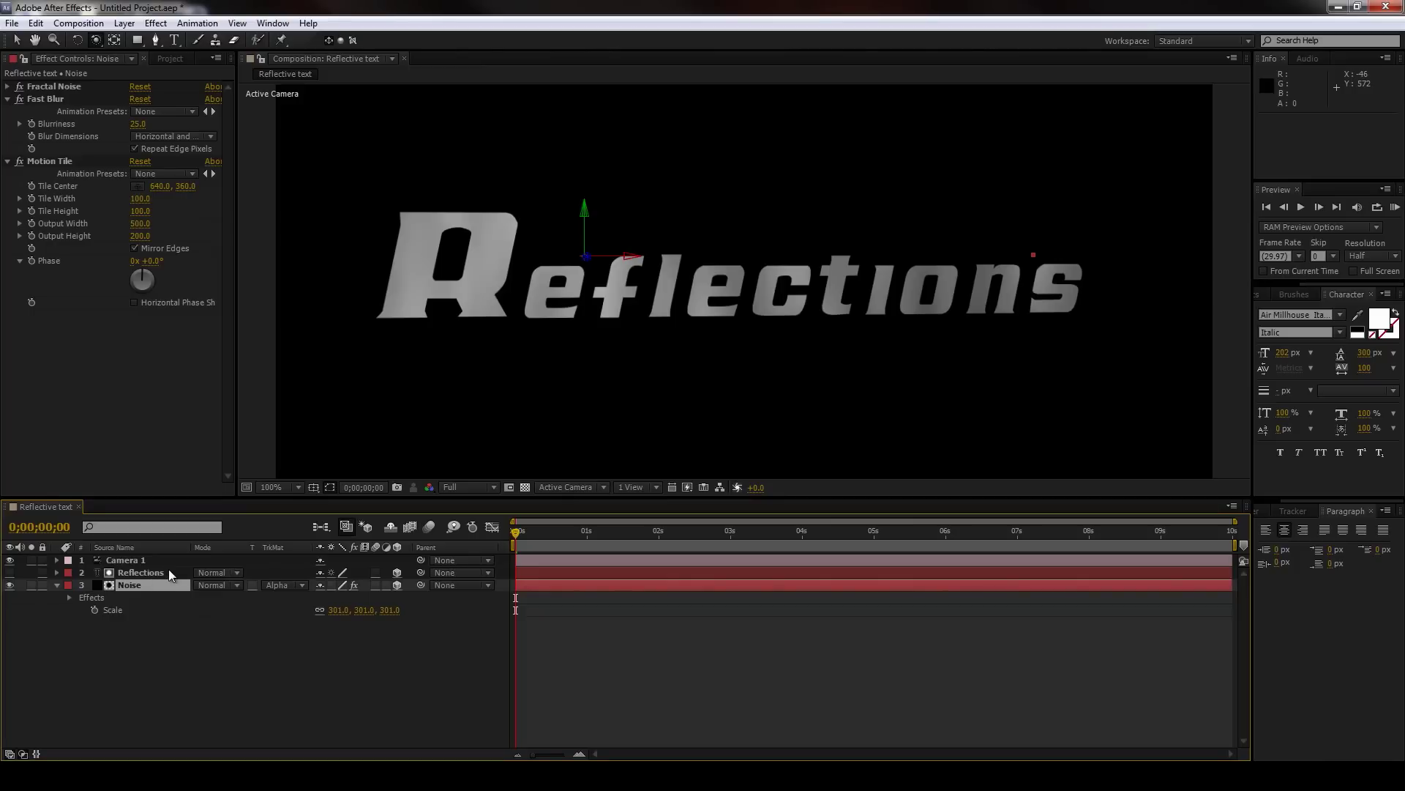
left_click(168, 569, "shift")
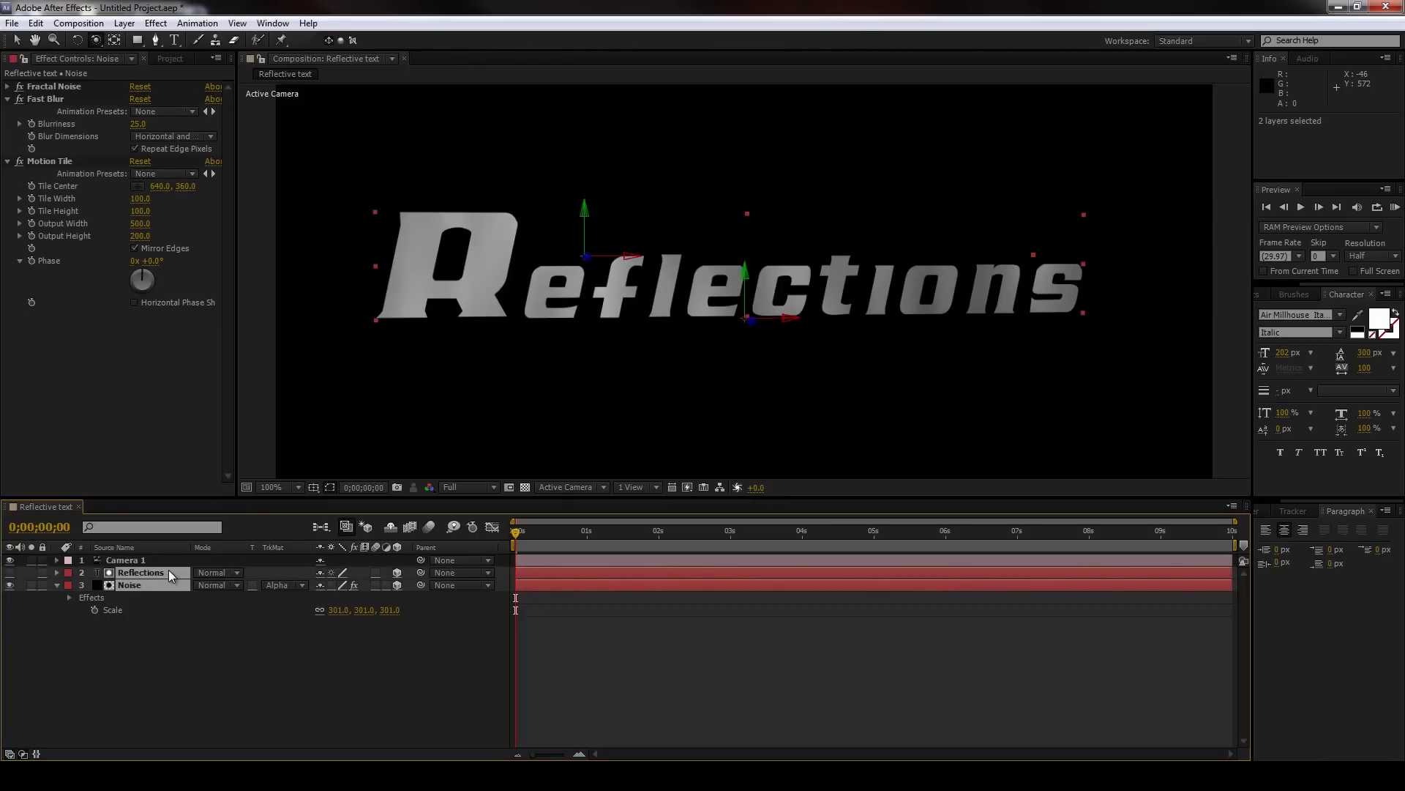
key("ctrl+shift+c")
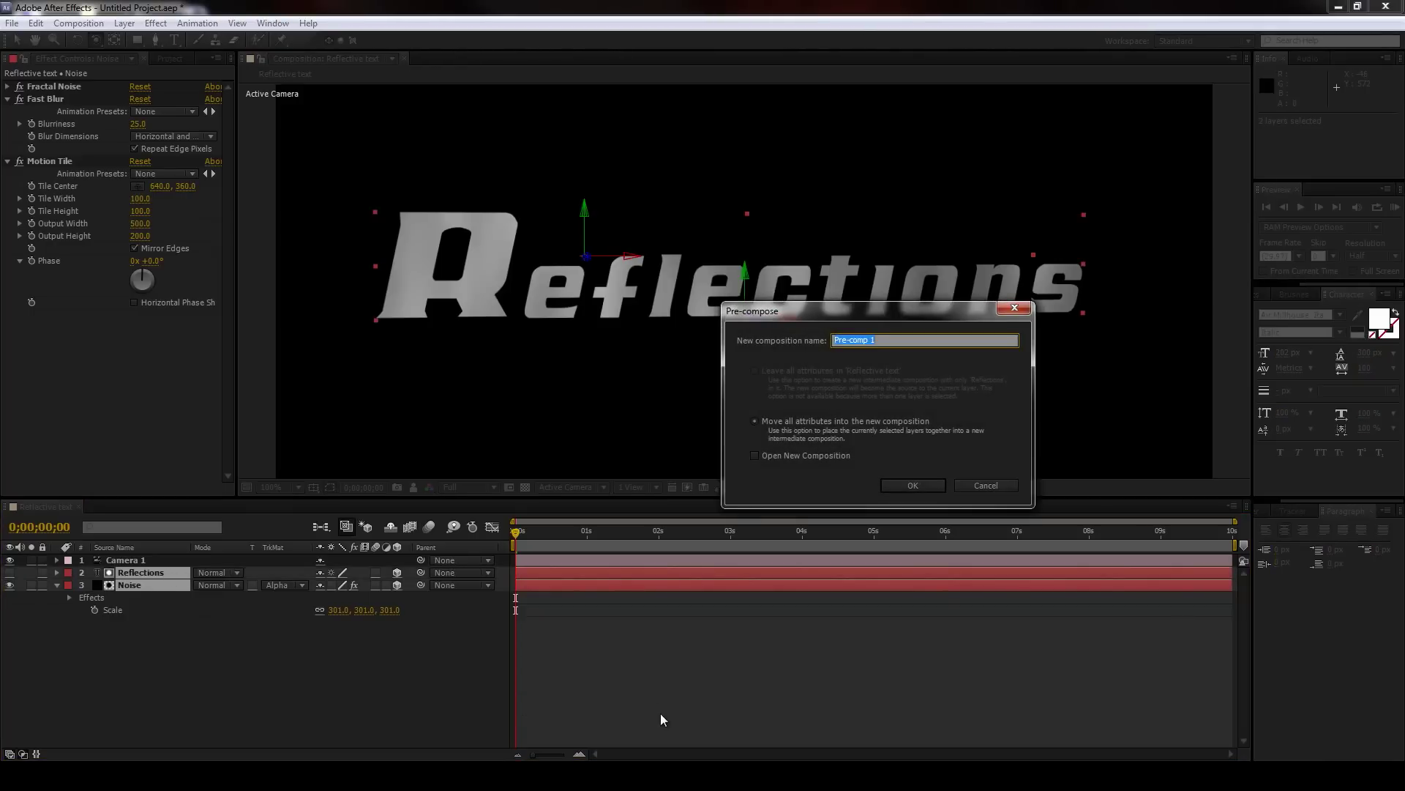
type("Text")
left_click(913, 485)
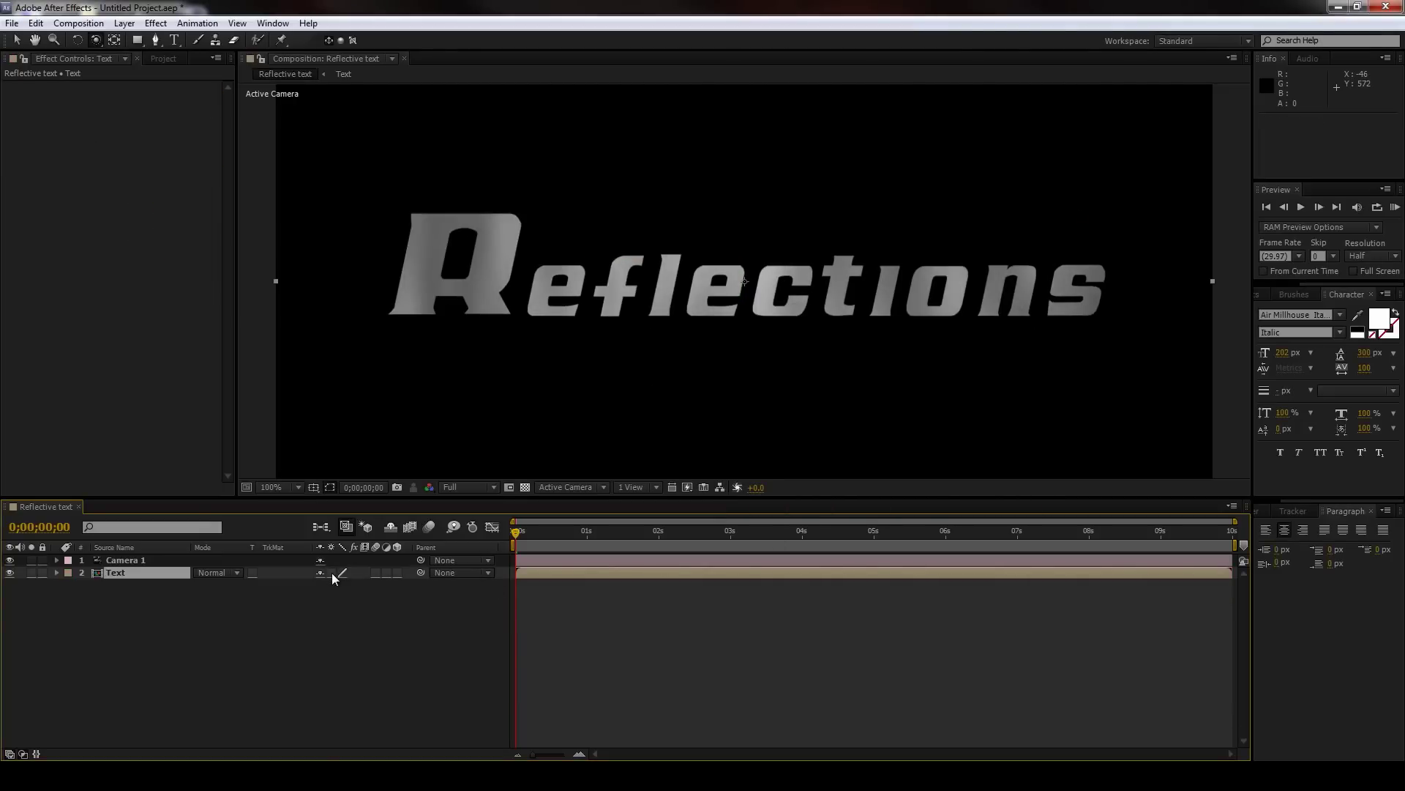
left_click(331, 572)
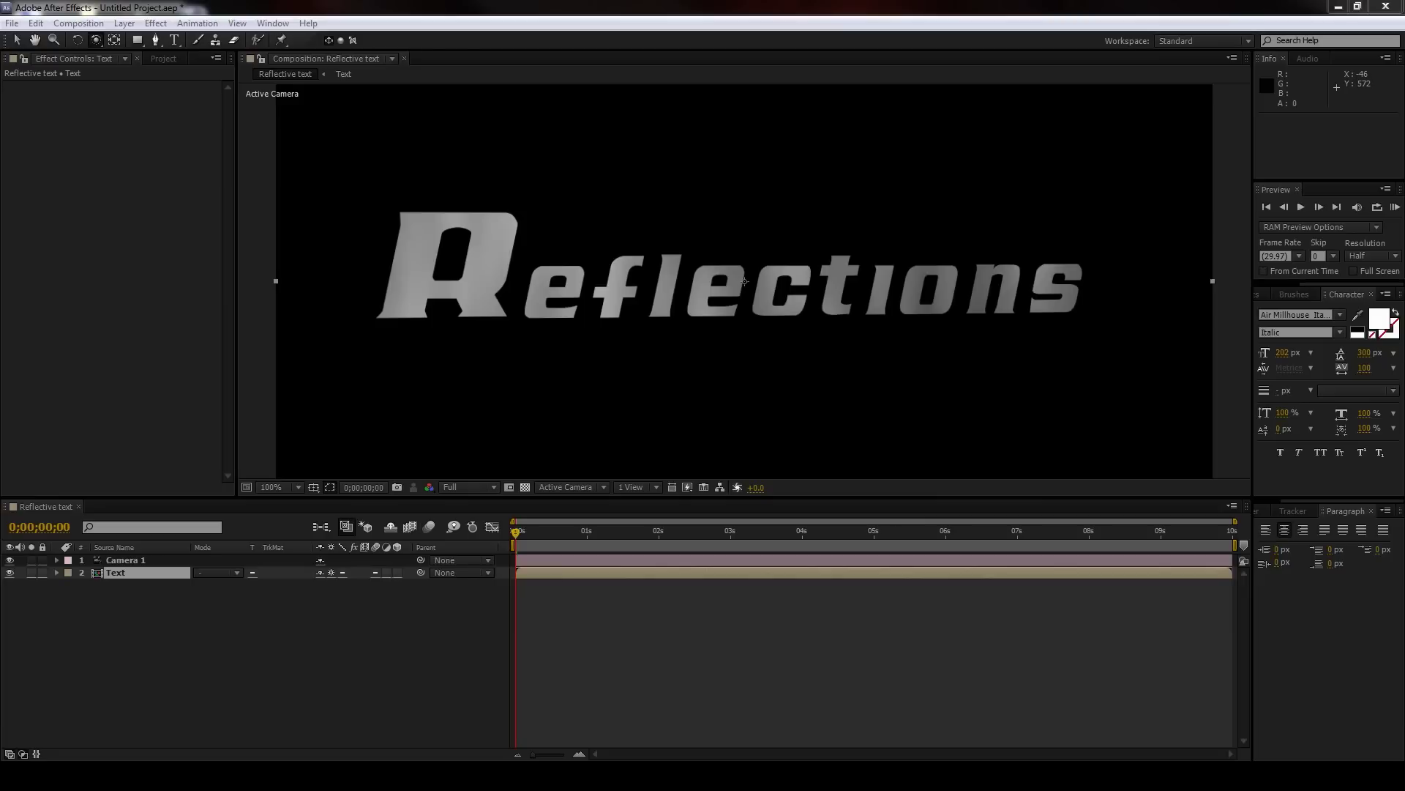
Step: Apply Bevel Alpha from the Perspective effects to the Text layer
left_click(160, 25)
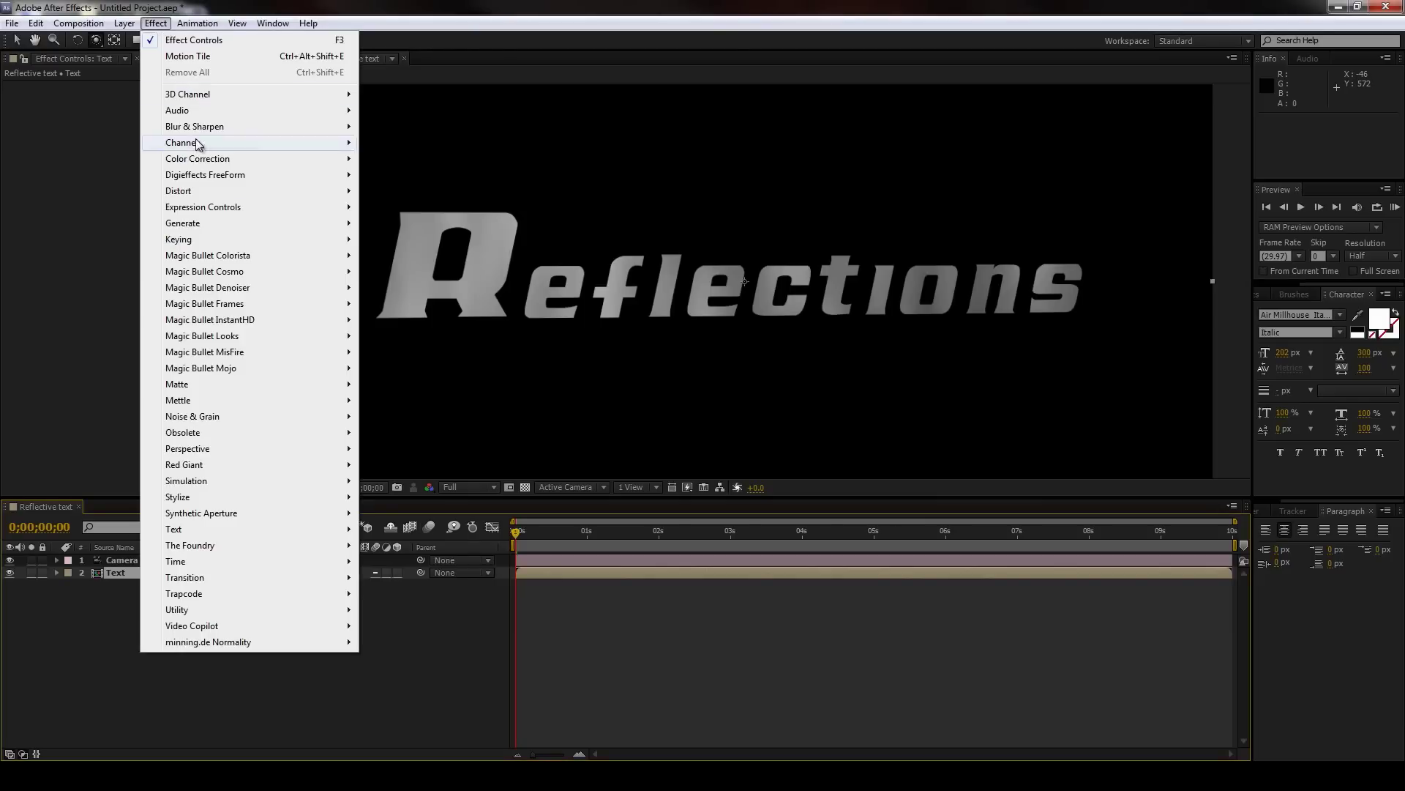
mouse_move(315, 492)
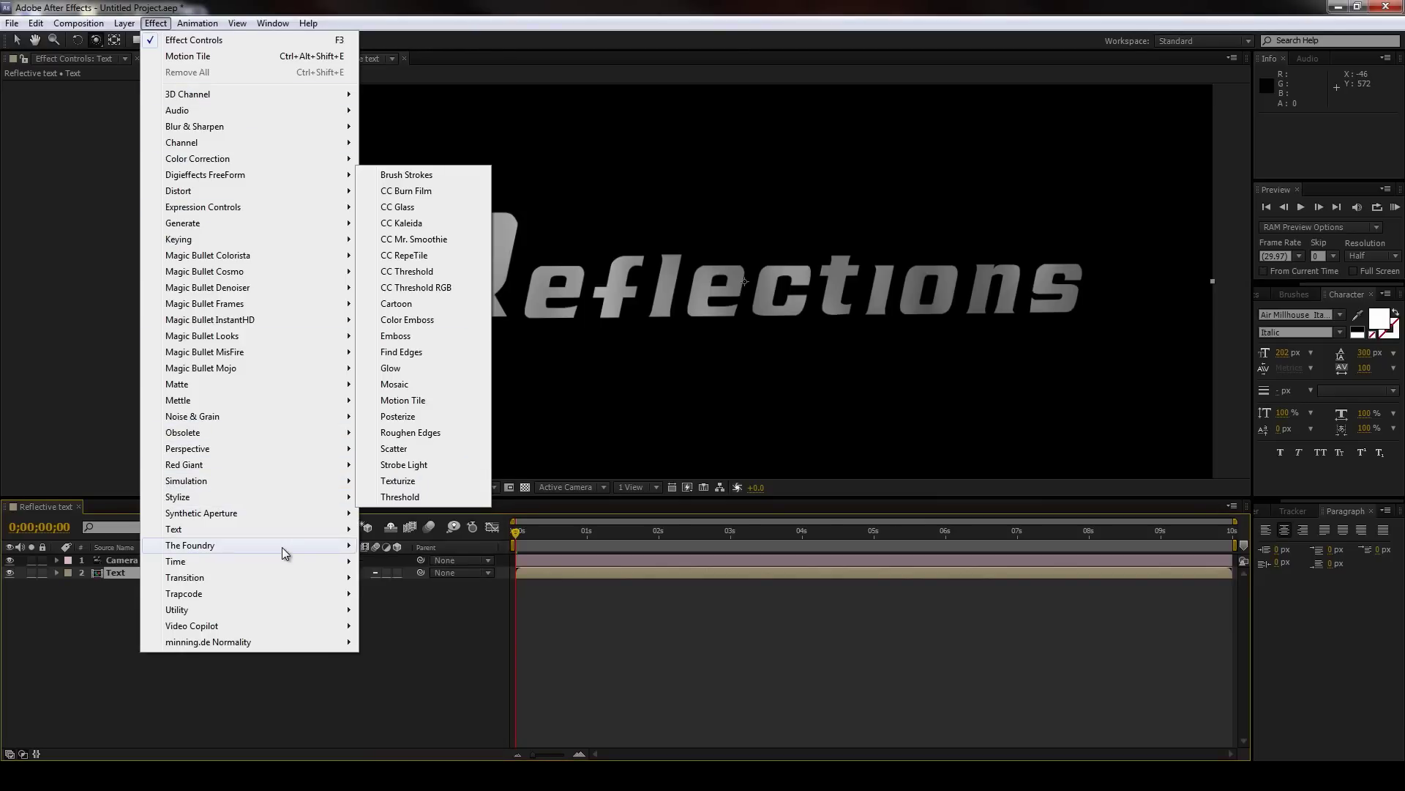
mouse_move(300, 455)
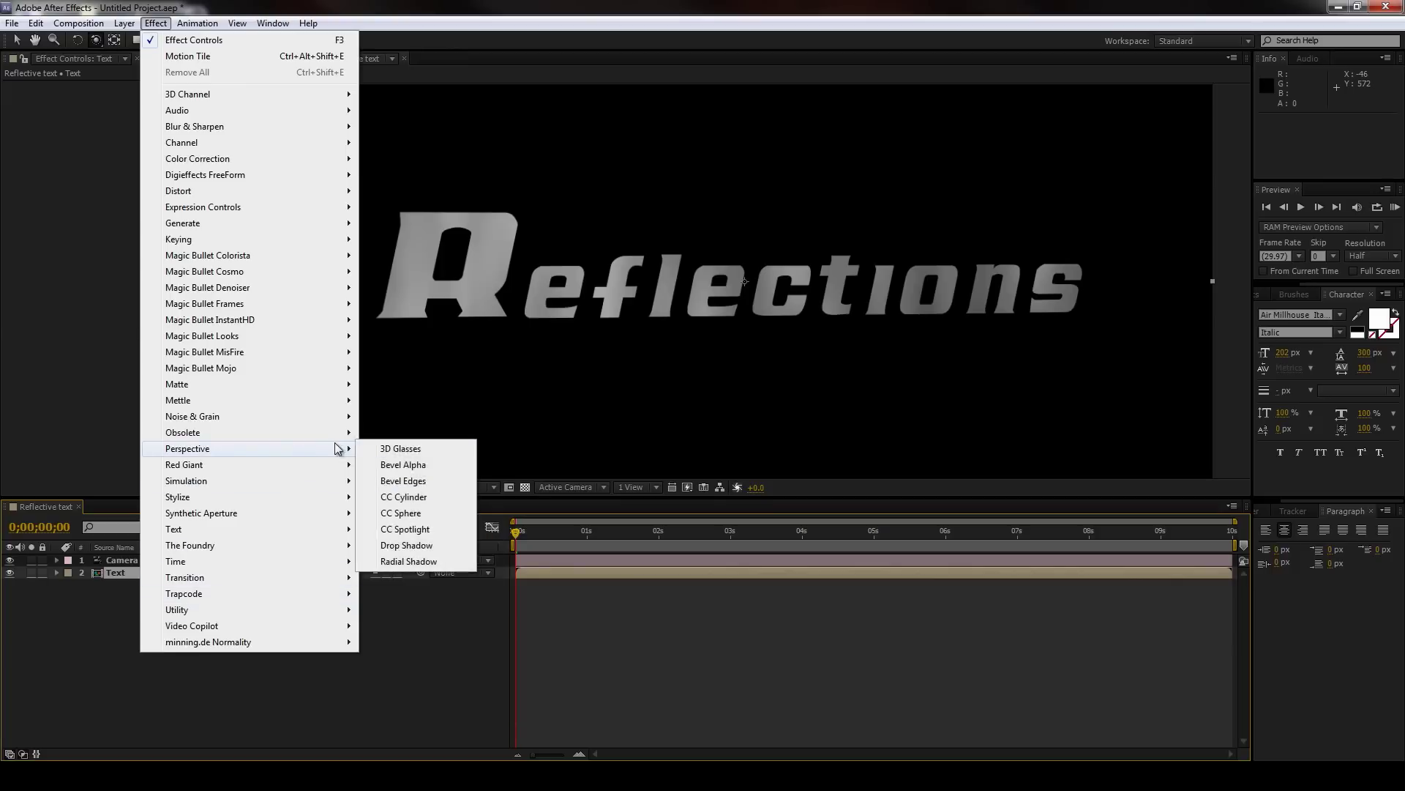
left_click(403, 467)
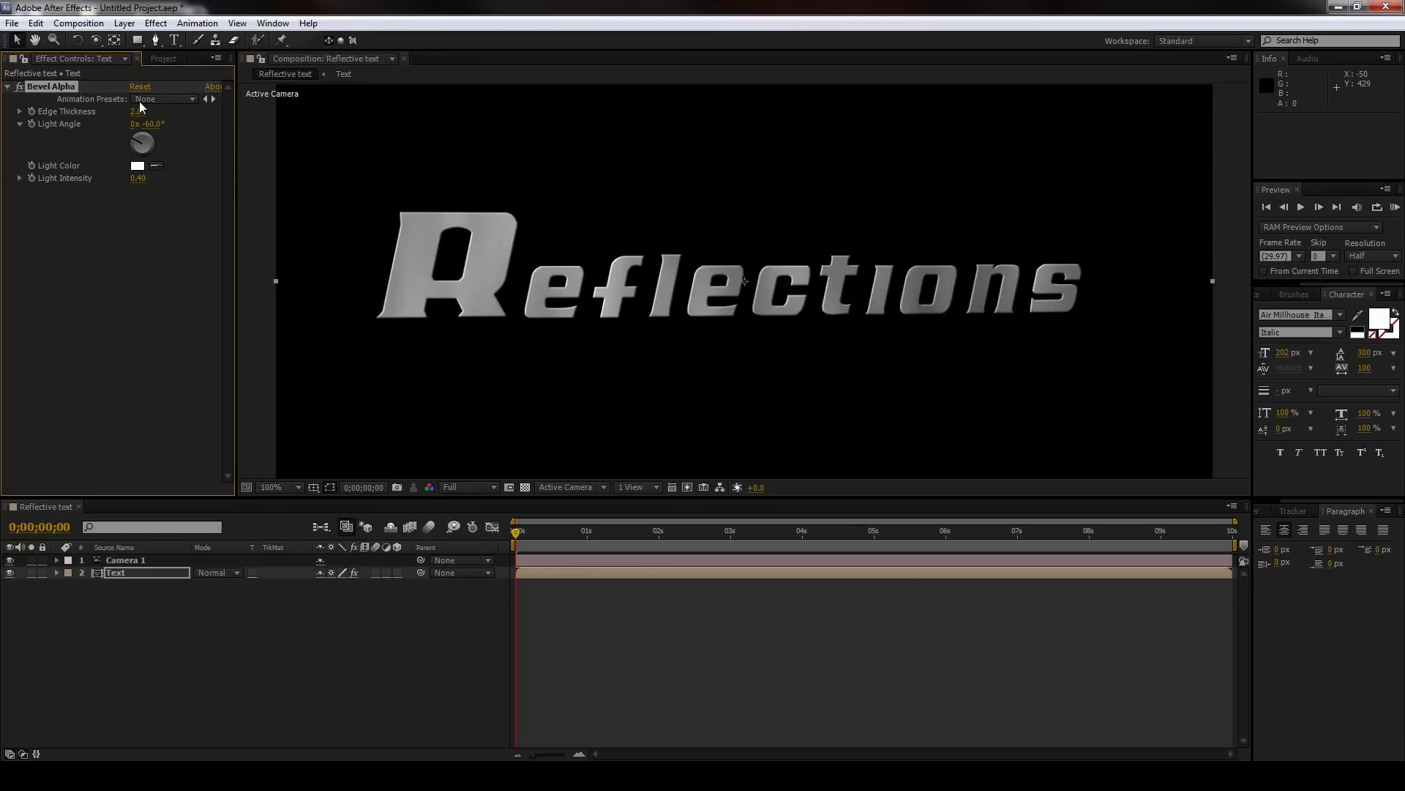
left_click(157, 25)
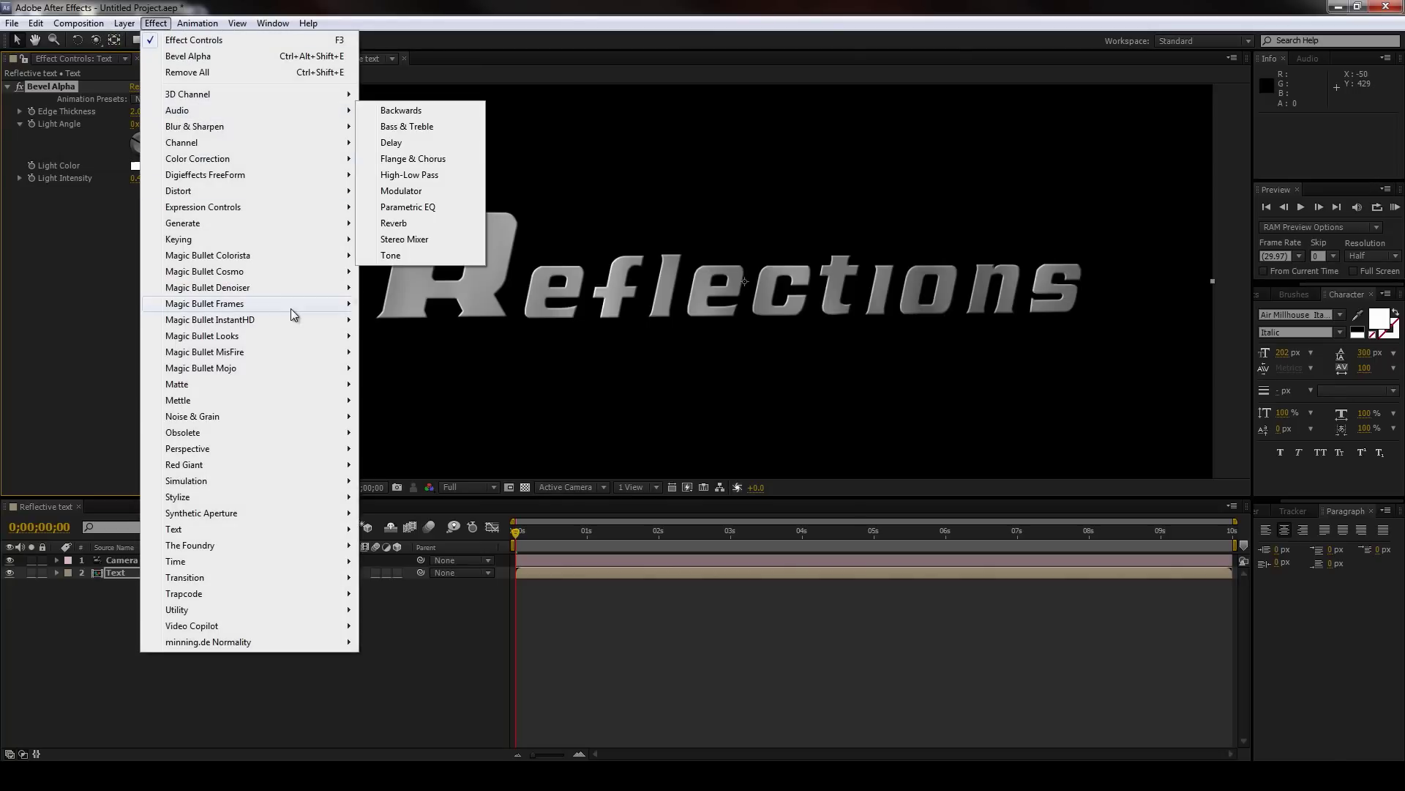
Step: Add CC Glass to the Text layer with its bump map Property set to Alpha
mouse_move(333, 496)
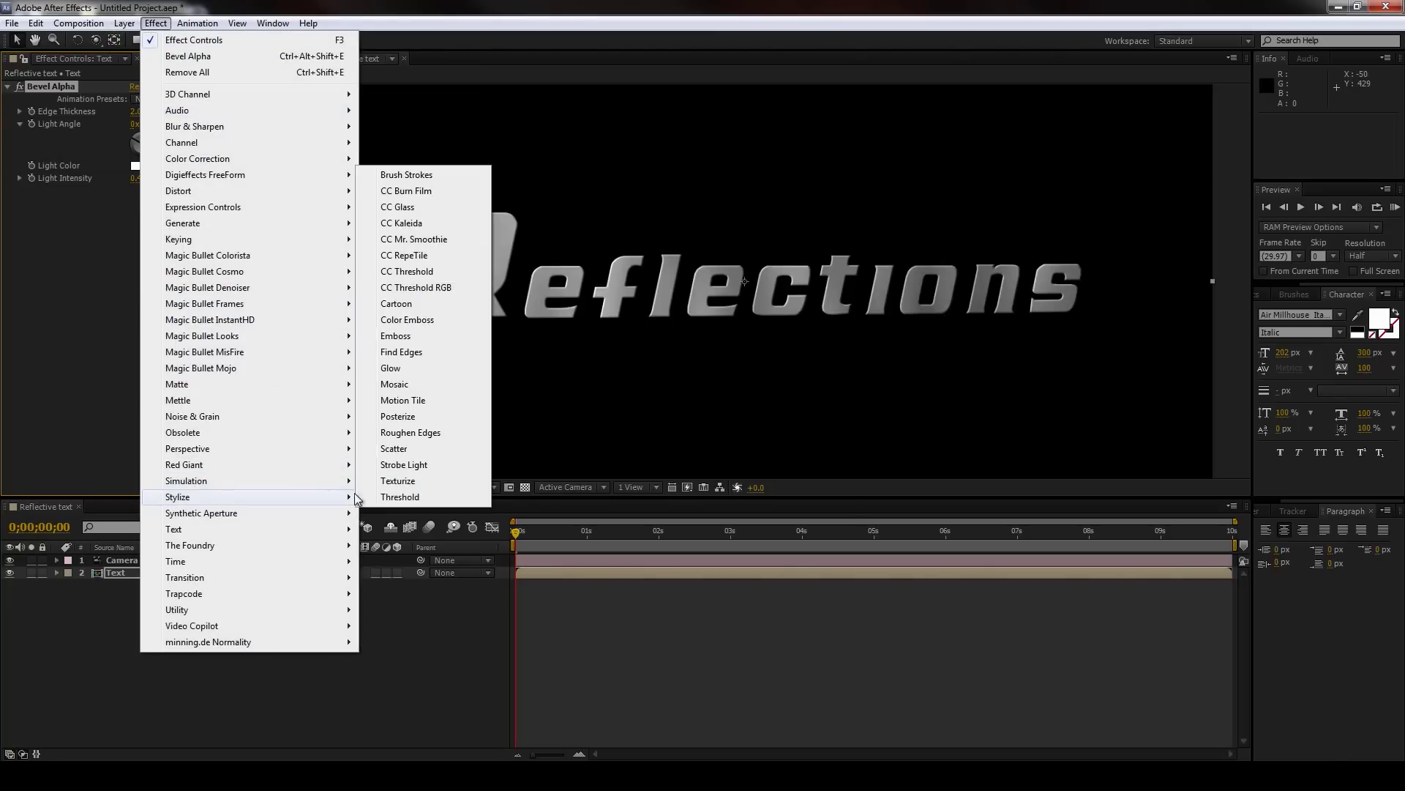
left_click(396, 207)
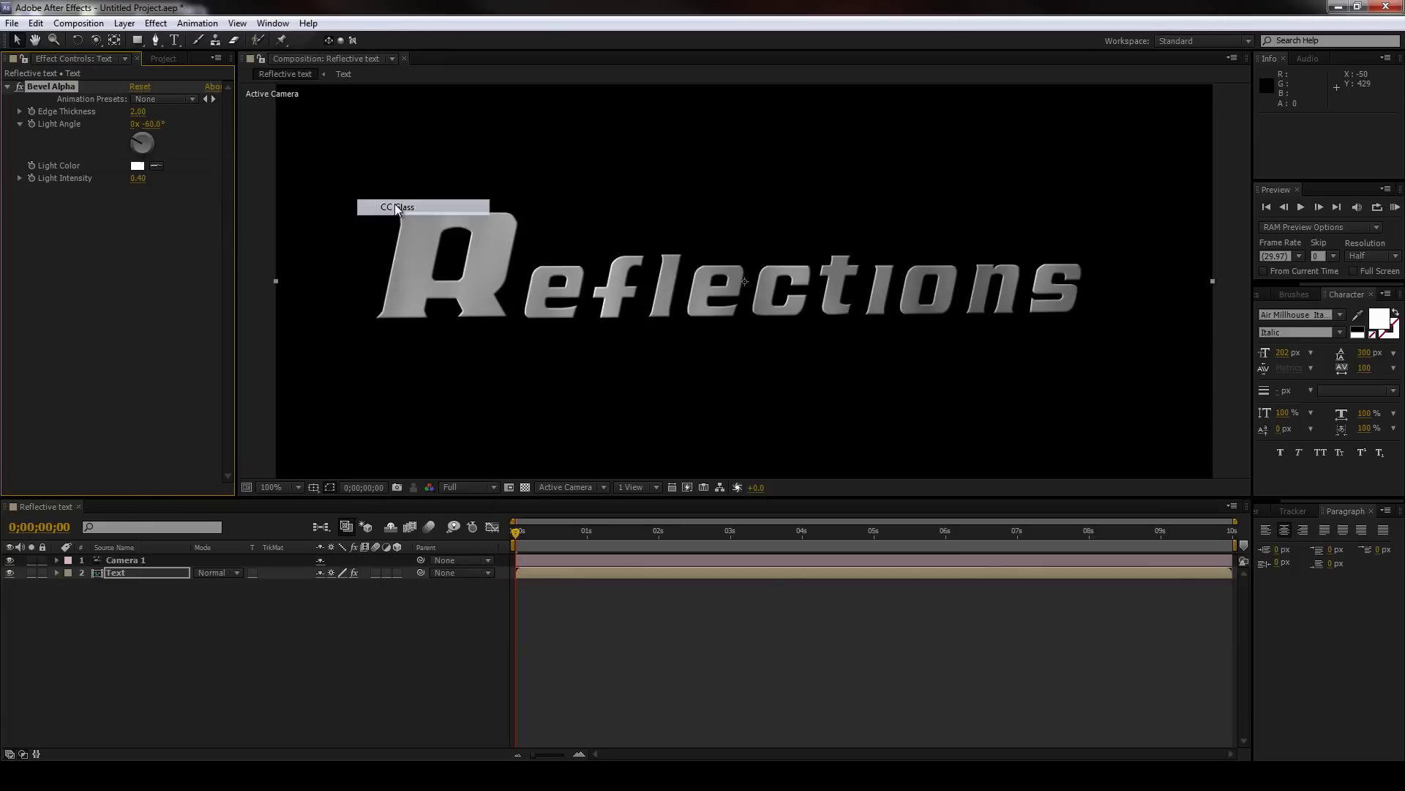
left_click(7, 190)
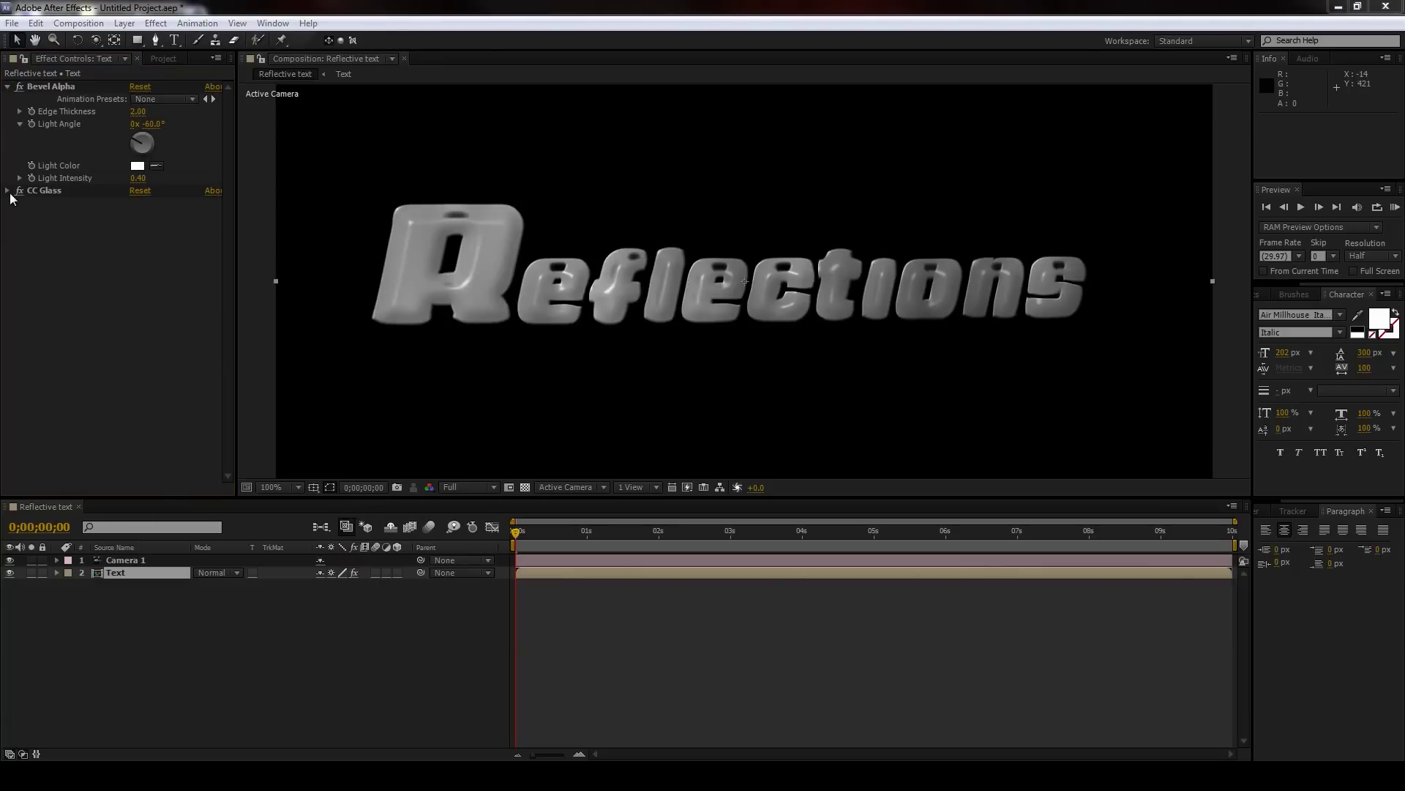
left_click(8, 191)
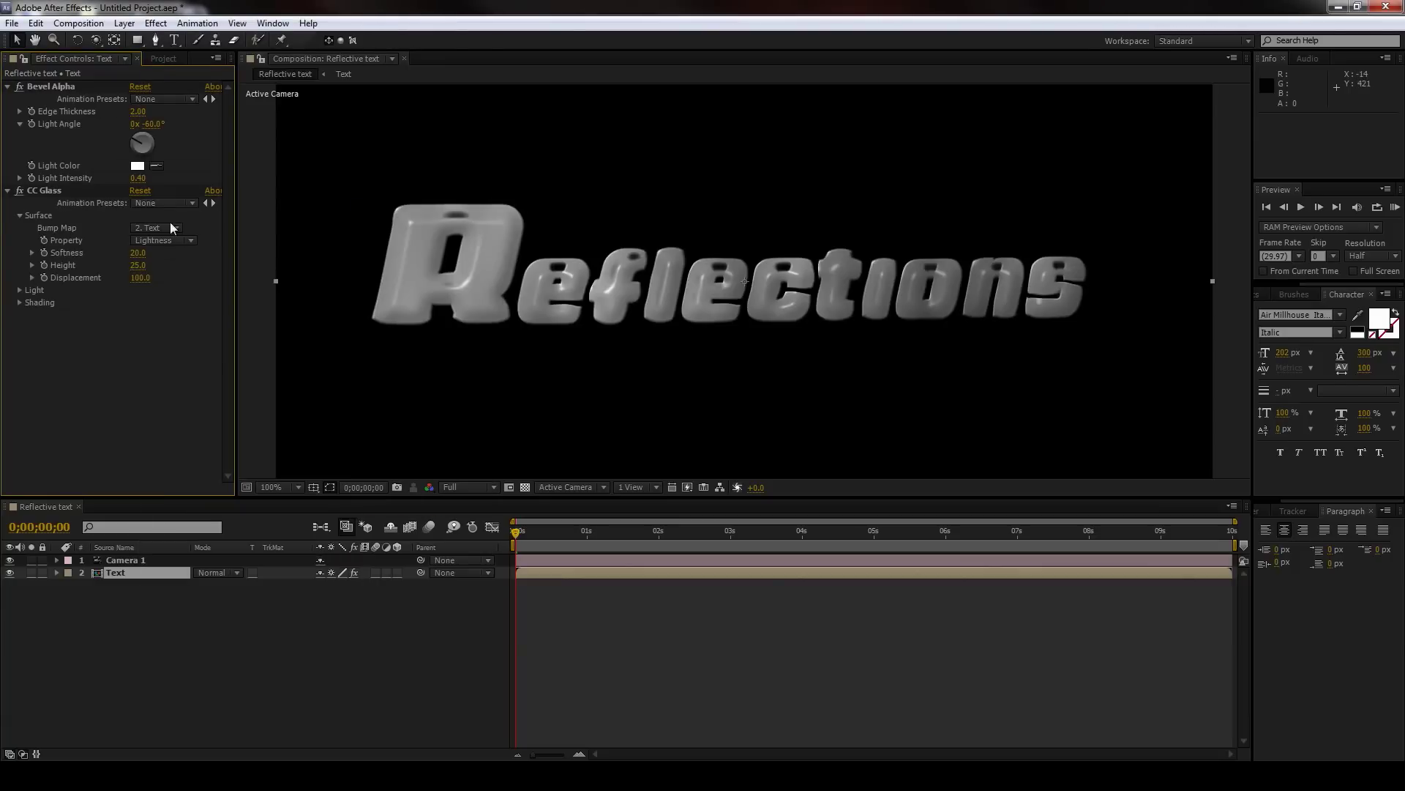
left_click(183, 244)
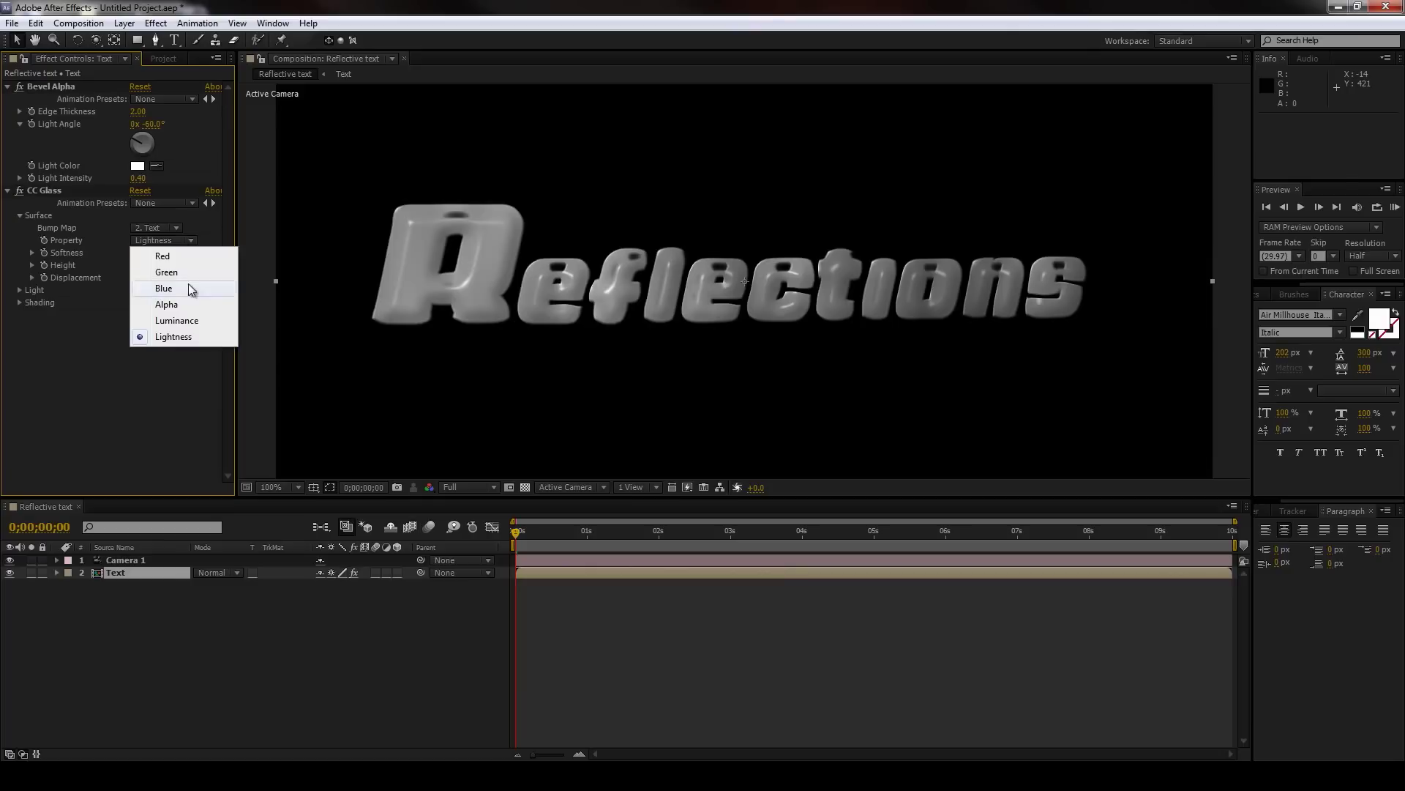
left_click(187, 306)
Step: Set CC Glass Softness to 5 and lower Displacement to about 10
left_click(139, 252)
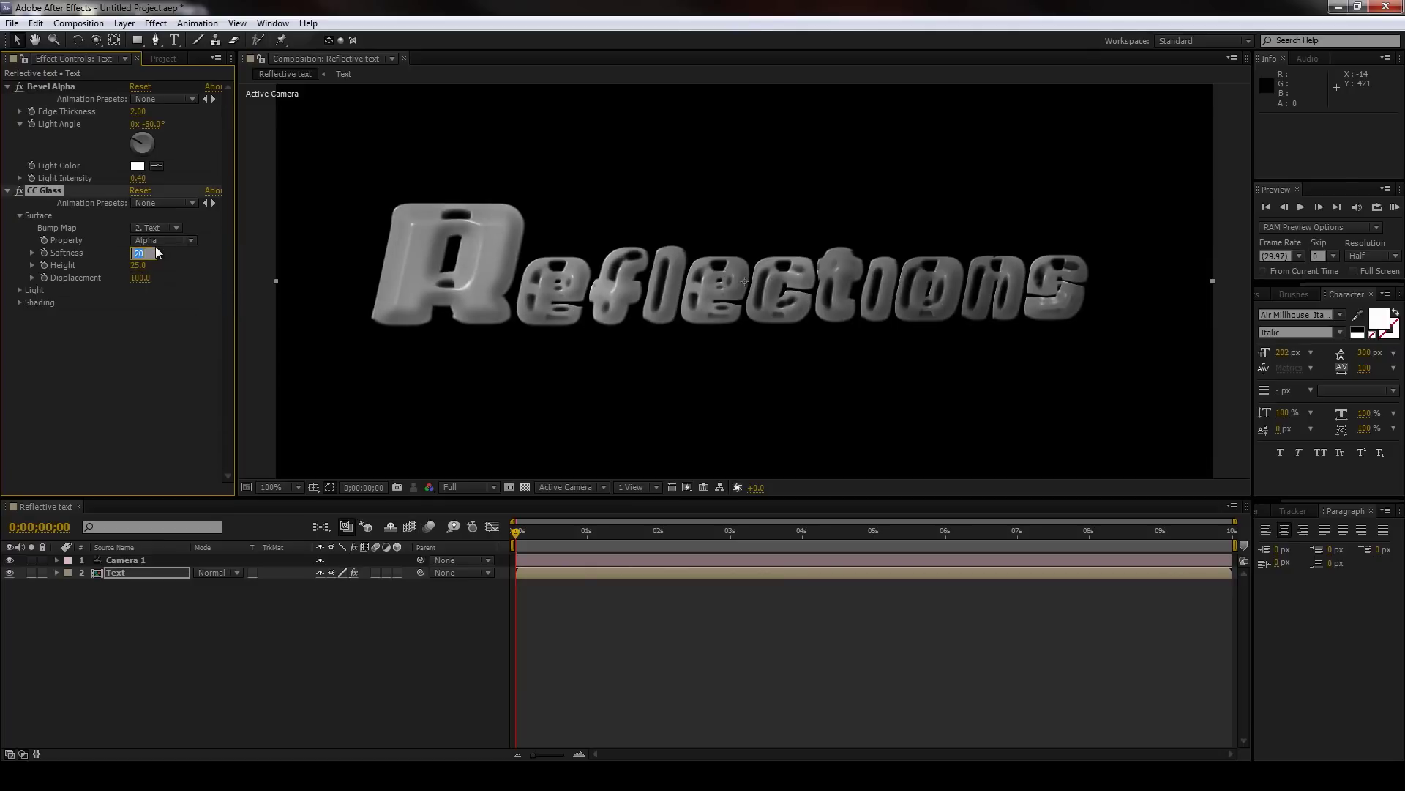
type("17.1")
key("Return")
left_click_drag(124, 256, 83, 258)
left_click(135, 254)
type("5")
key("Return")
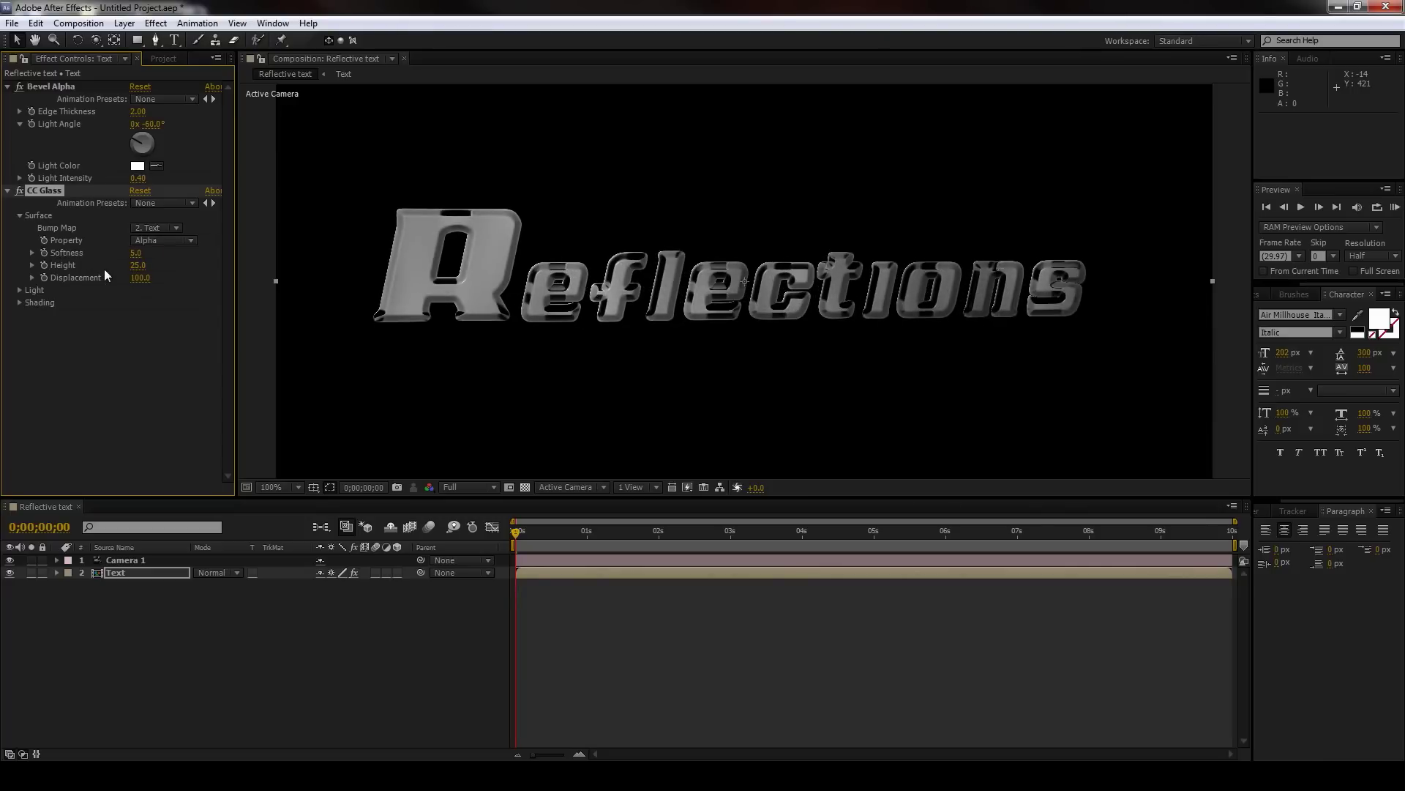
left_click_drag(139, 279, 86, 289)
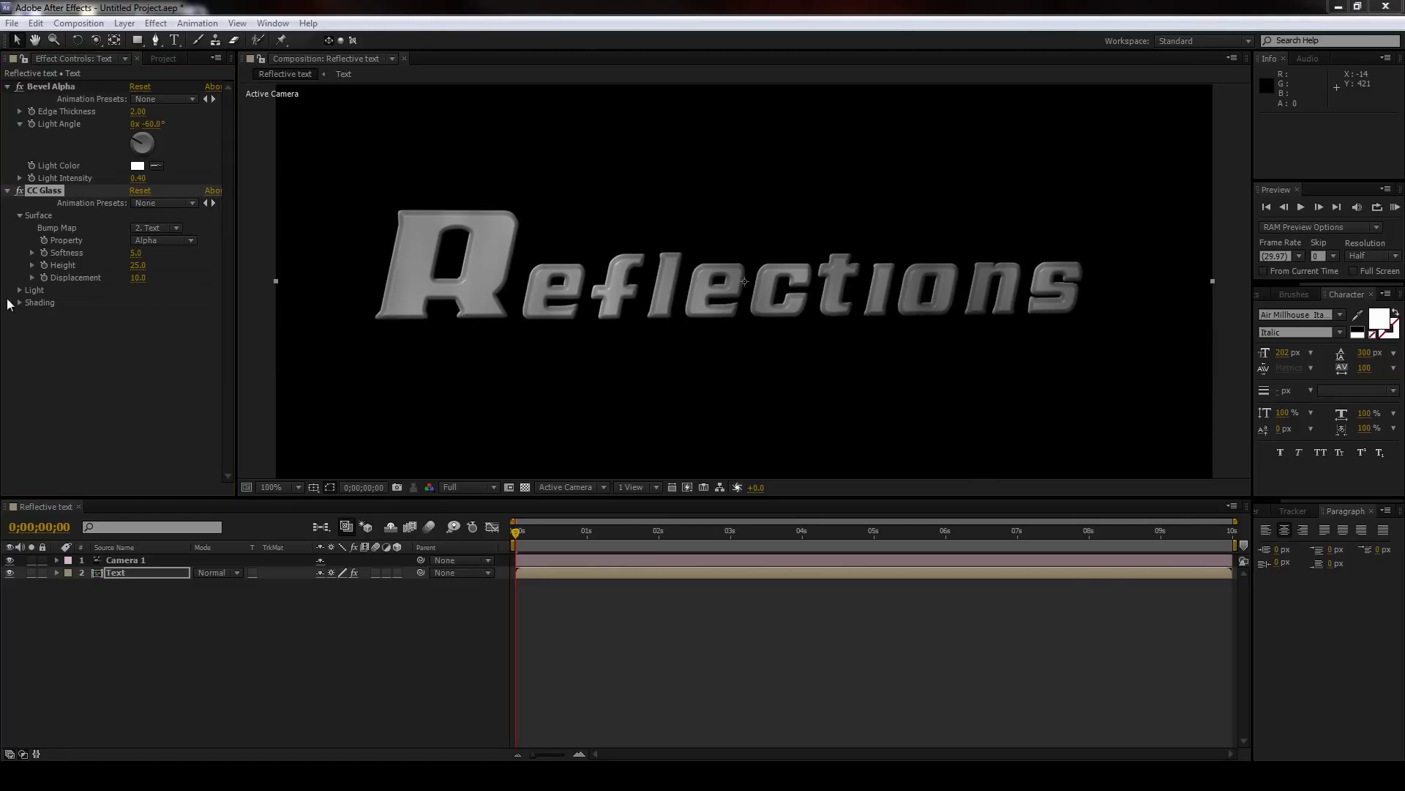
Step: In CC Glass Shading, set Specular to 100, Ambient to 22 and Diffuse to about 55
left_click(24, 302)
left_click(18, 302)
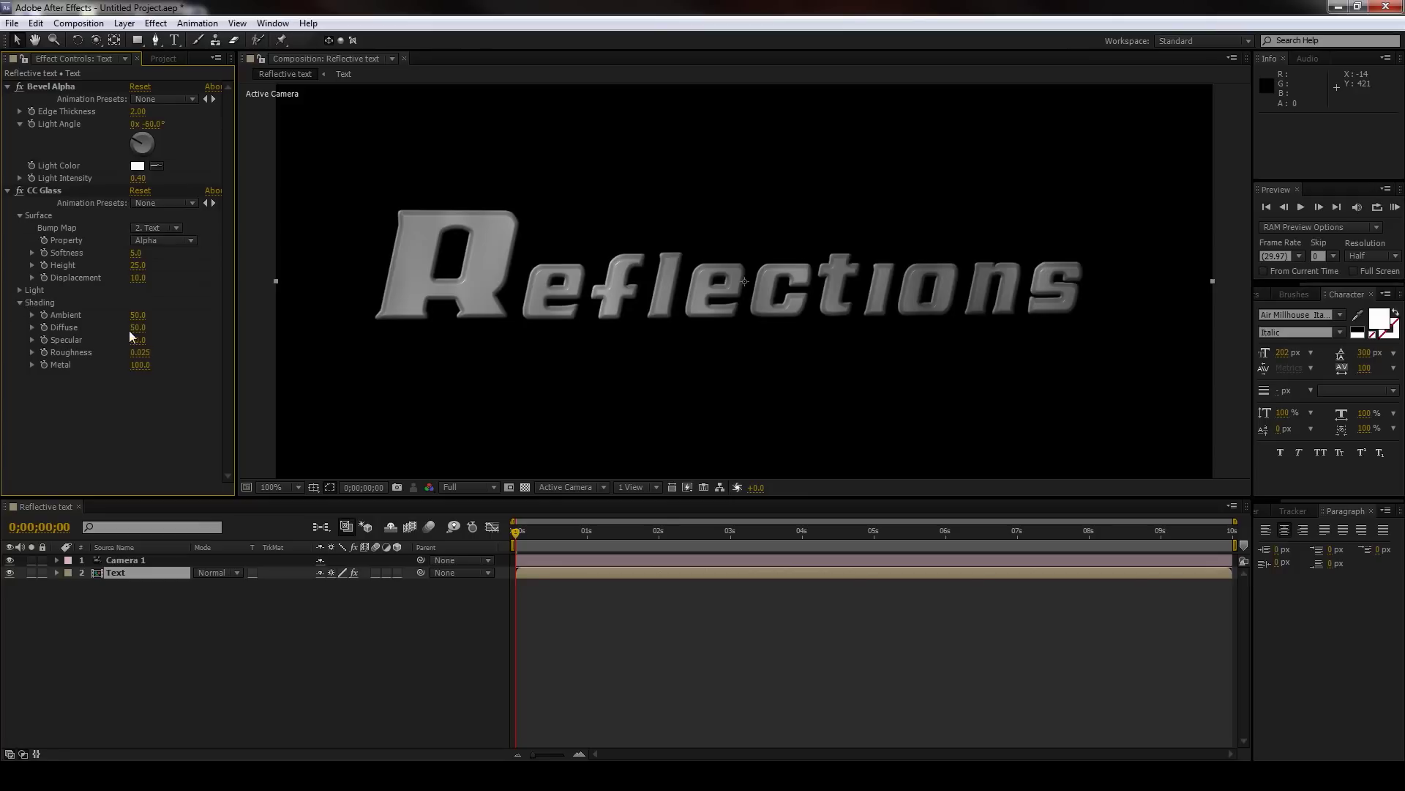
left_click_drag(138, 344, 372, 339)
key("period")
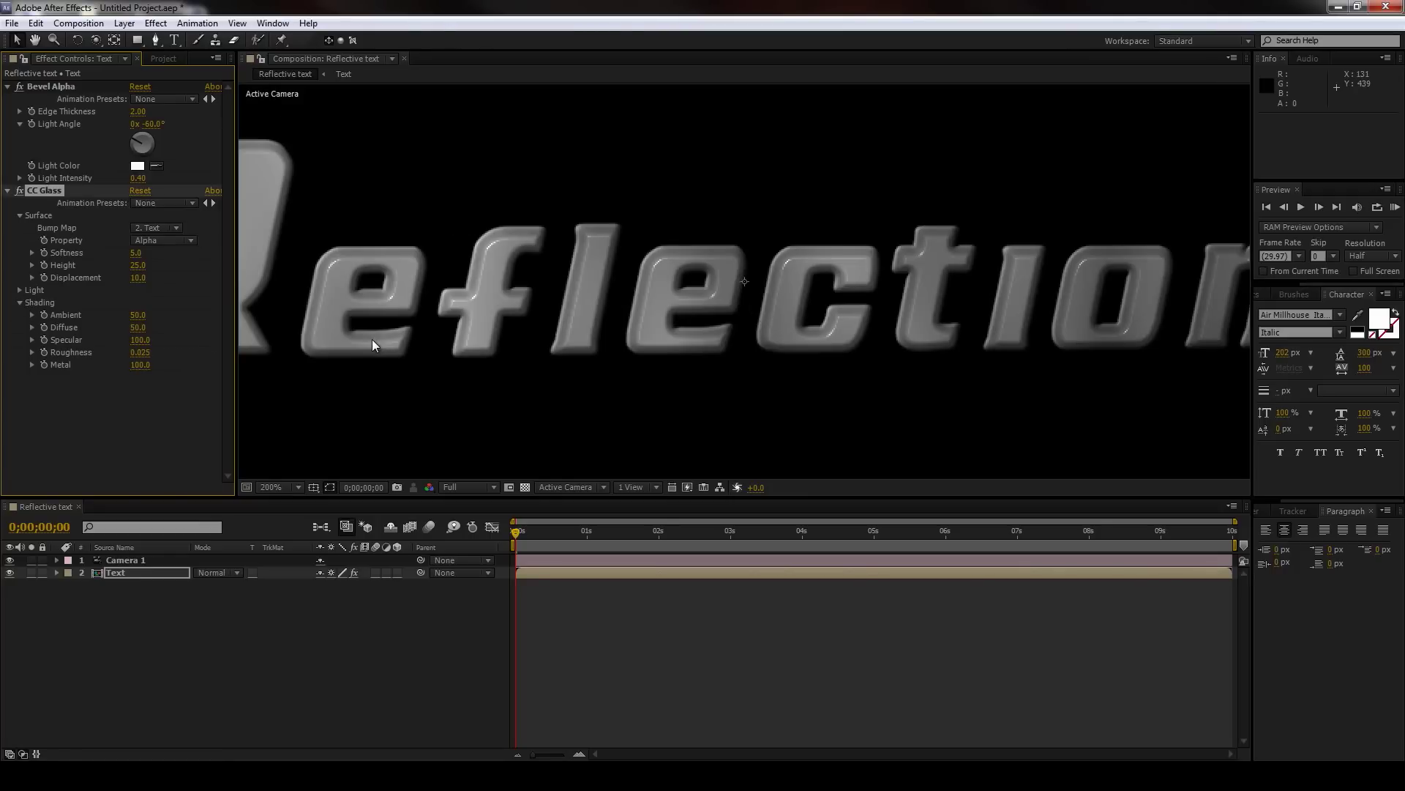
key("comma")
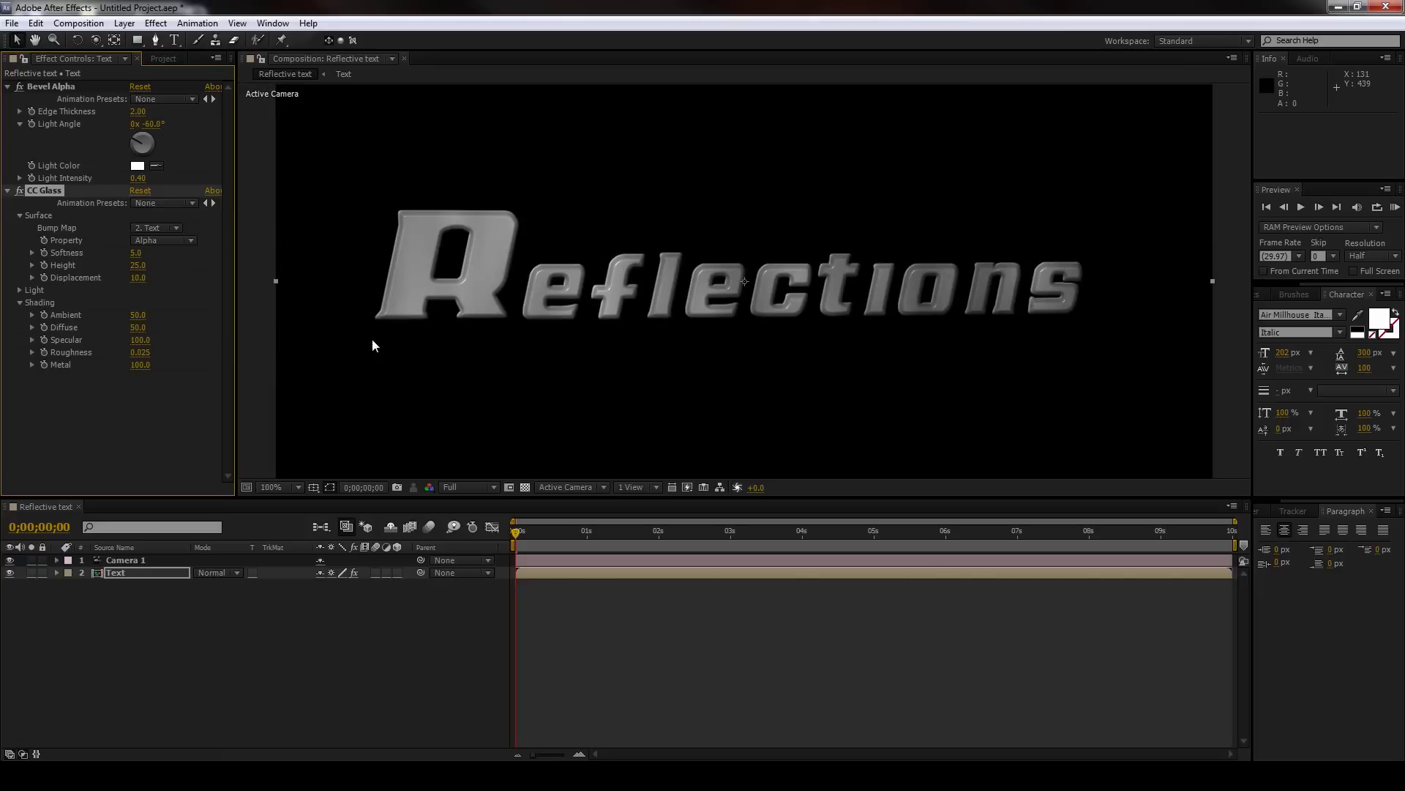
left_click_drag(141, 315, 126, 317)
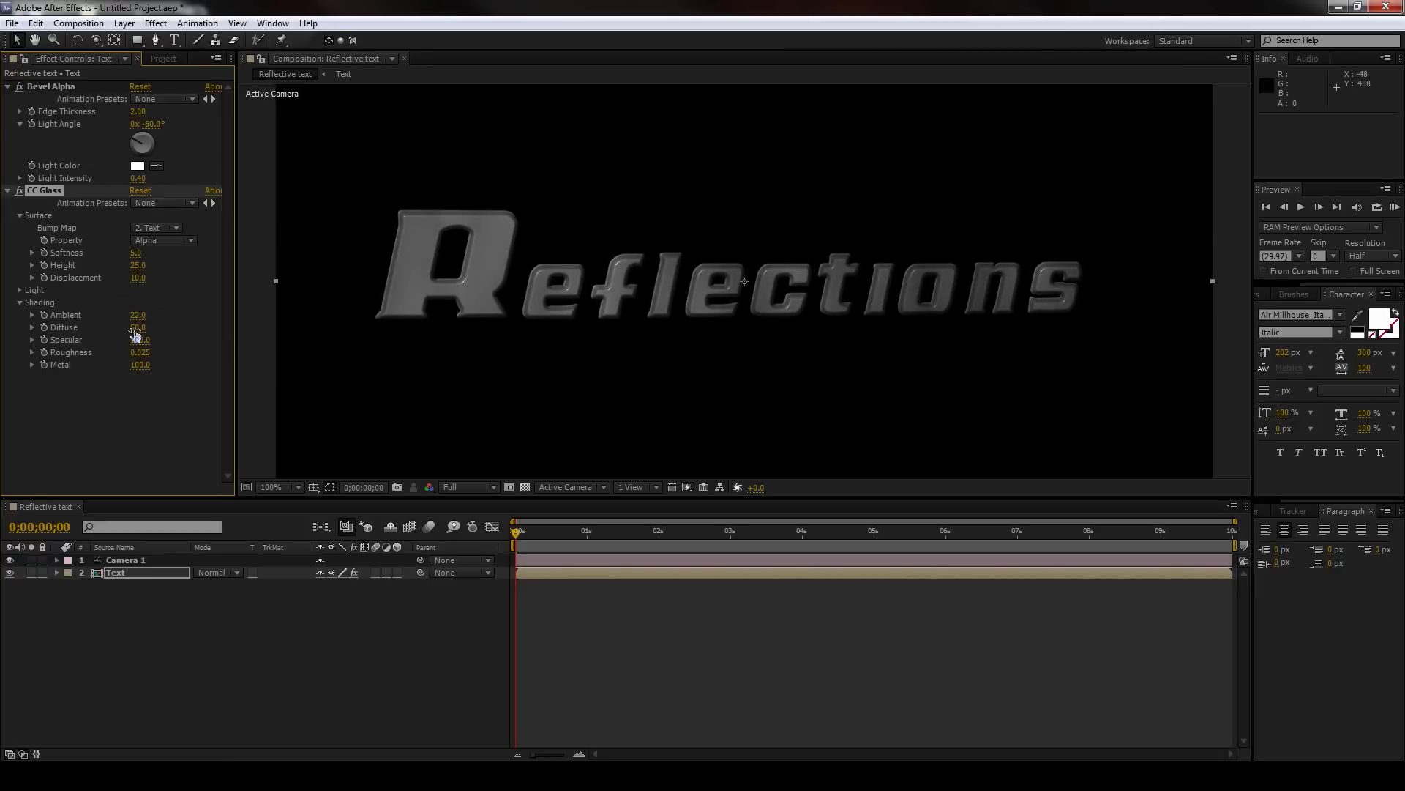
left_click_drag(134, 327, 134, 325)
Step: Add Colorama to the text and set its Output Cycle preset palette to Golden 2
left_click(158, 24)
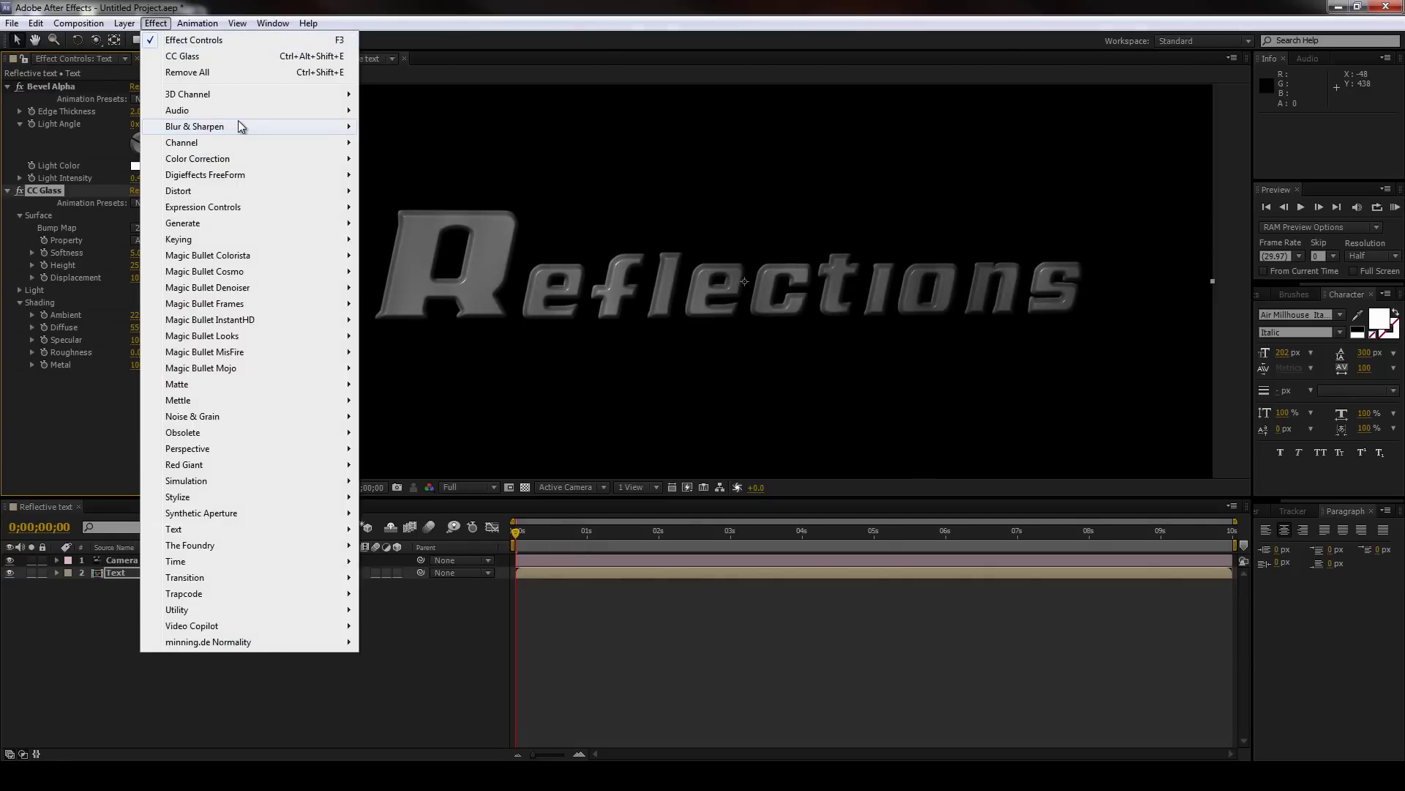
mouse_move(252, 164)
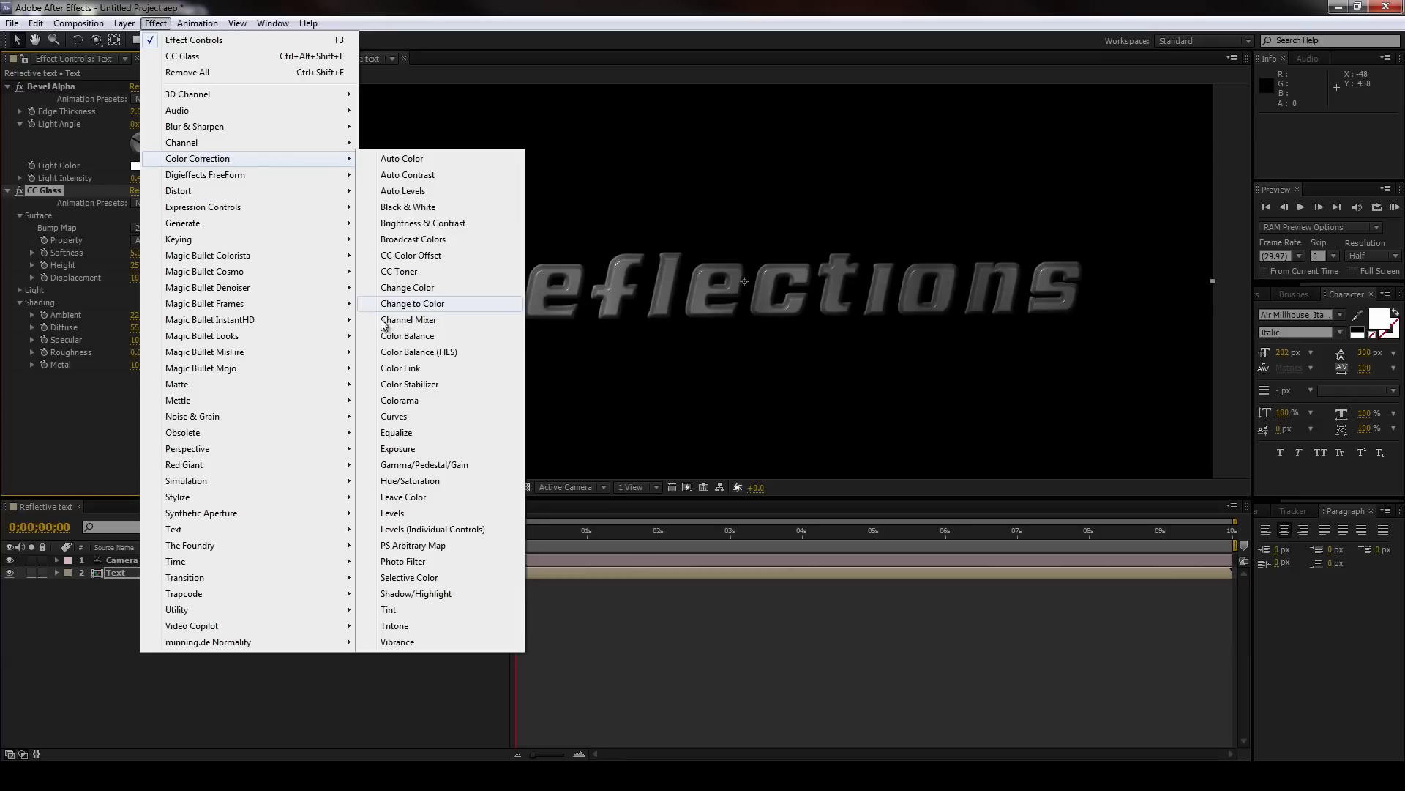
left_click(403, 403)
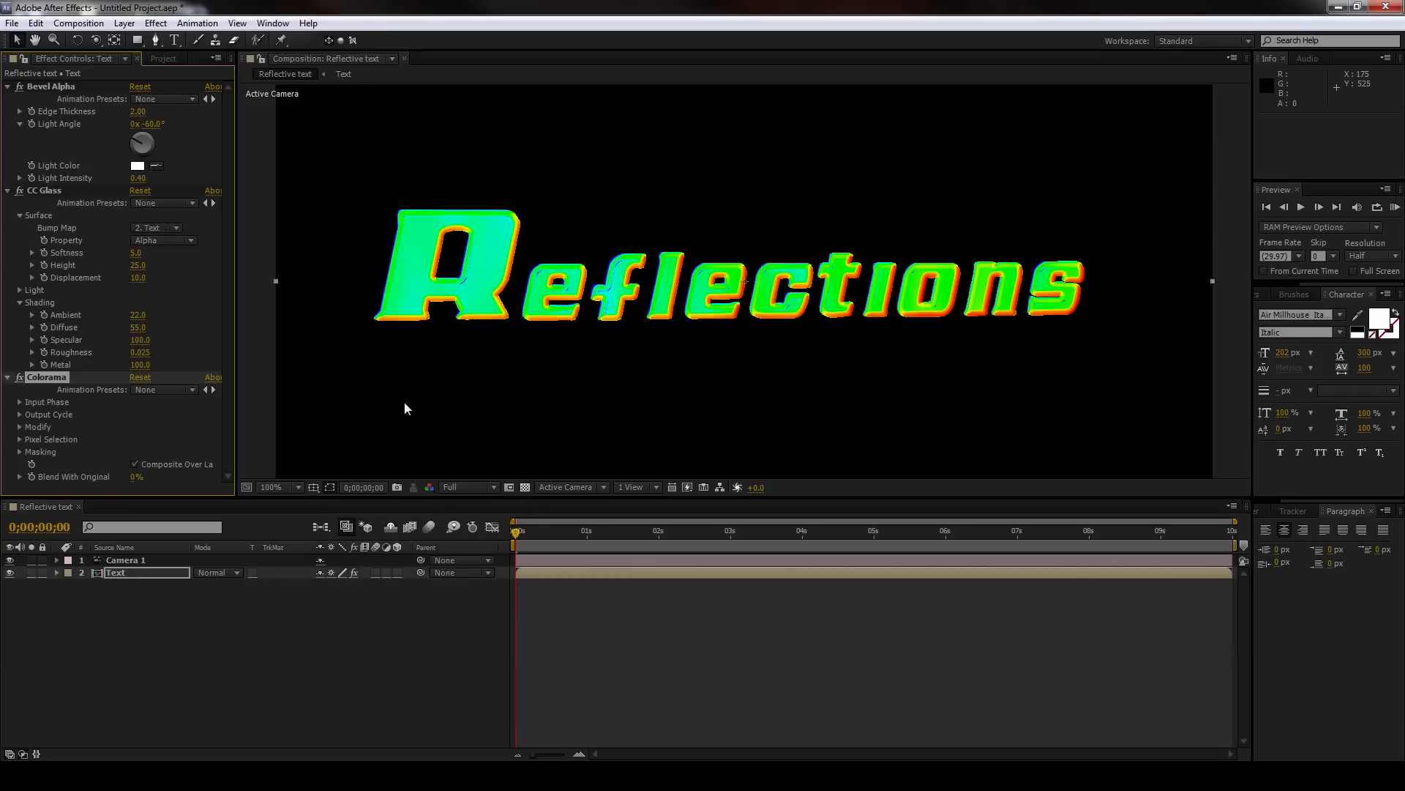
scroll(9, 385, "down", 3)
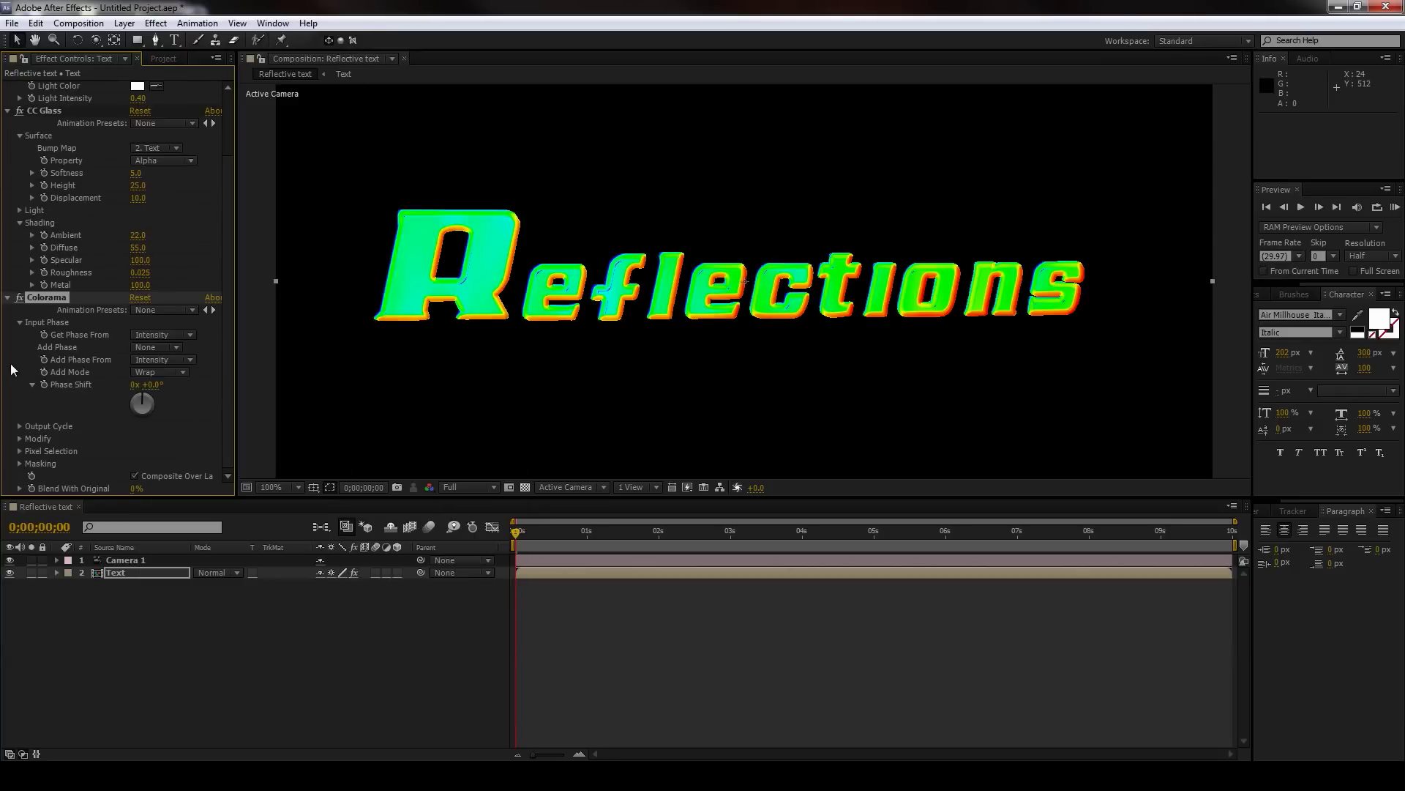
left_click(19, 437)
scroll(107, 442, "down", 2)
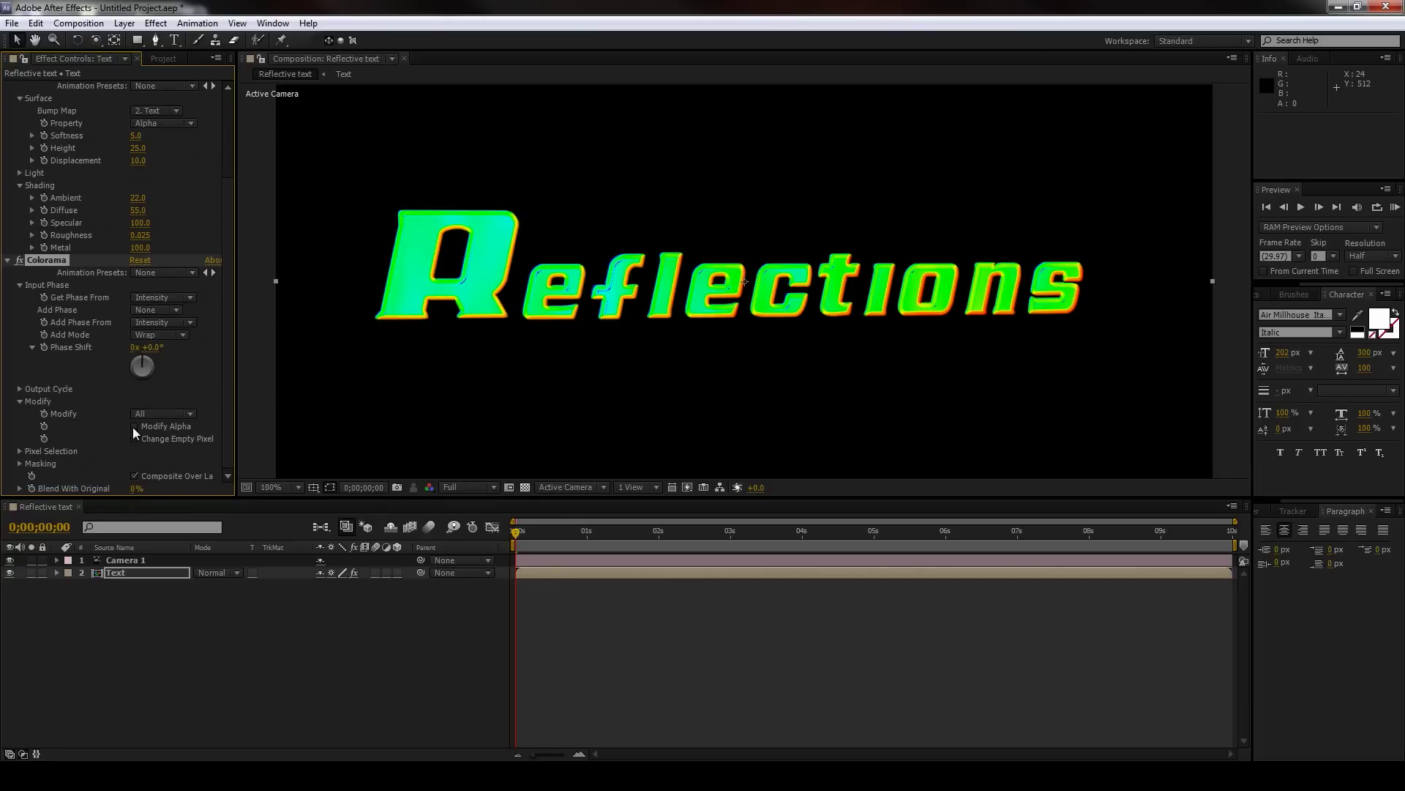
left_click(19, 388)
scroll(20, 384, "down", 6)
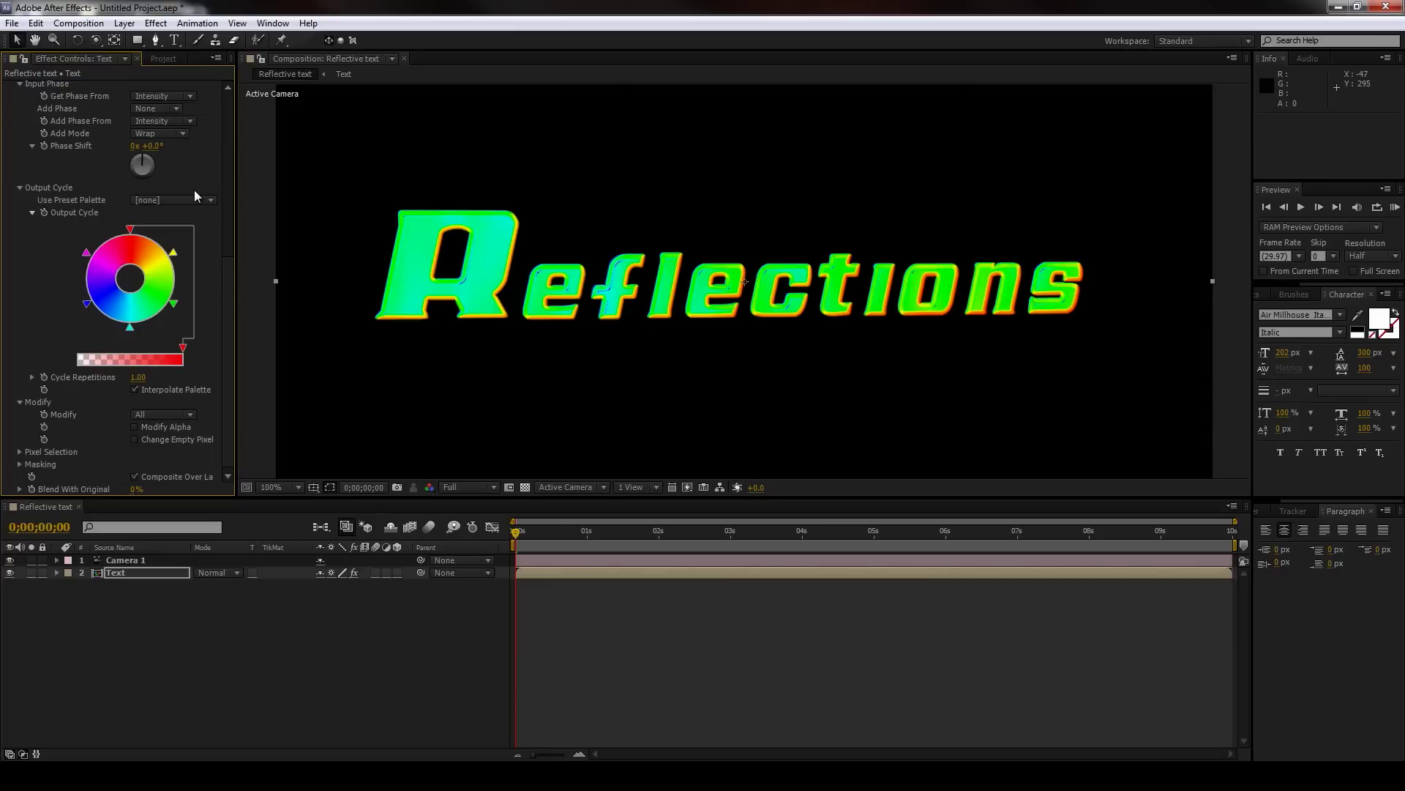
left_click(199, 200)
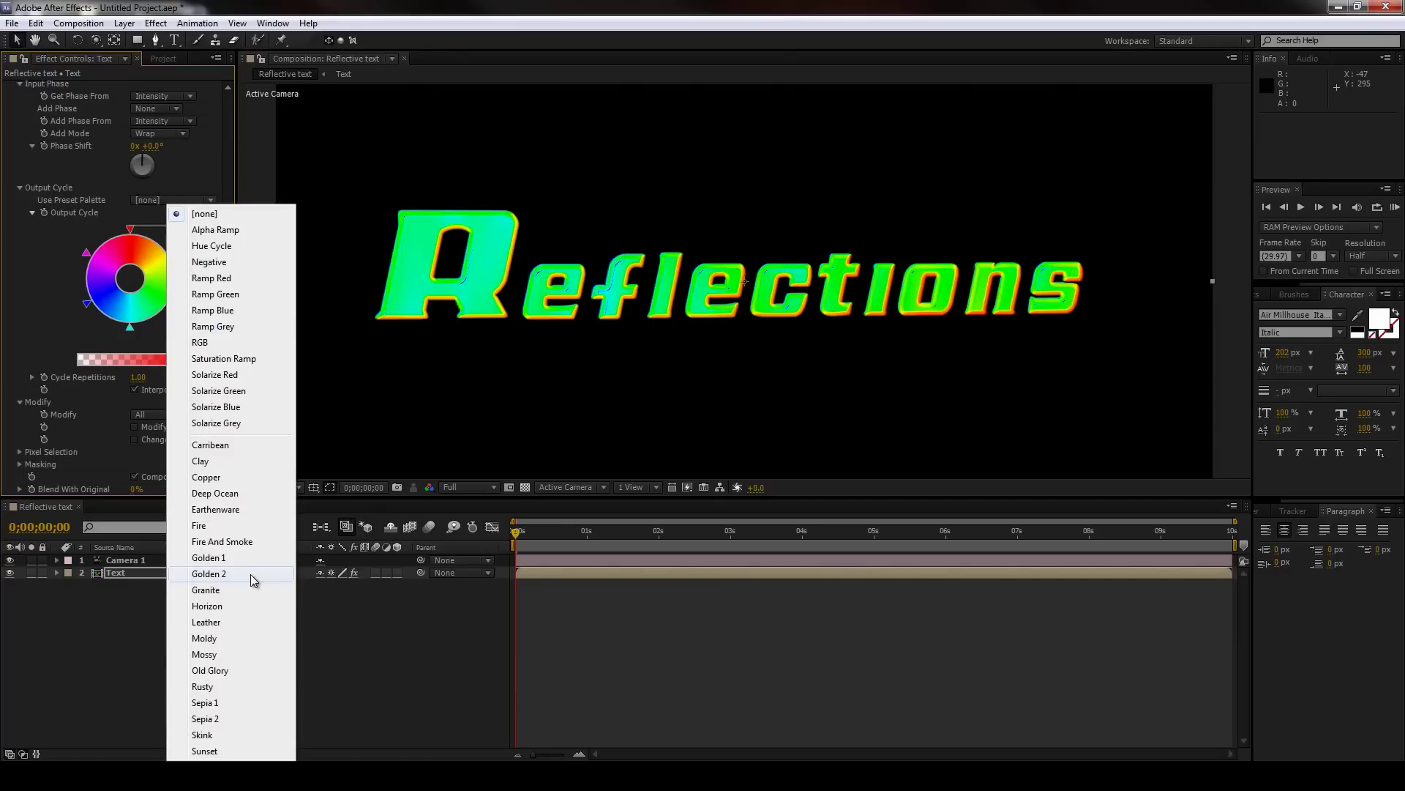
left_click(219, 574)
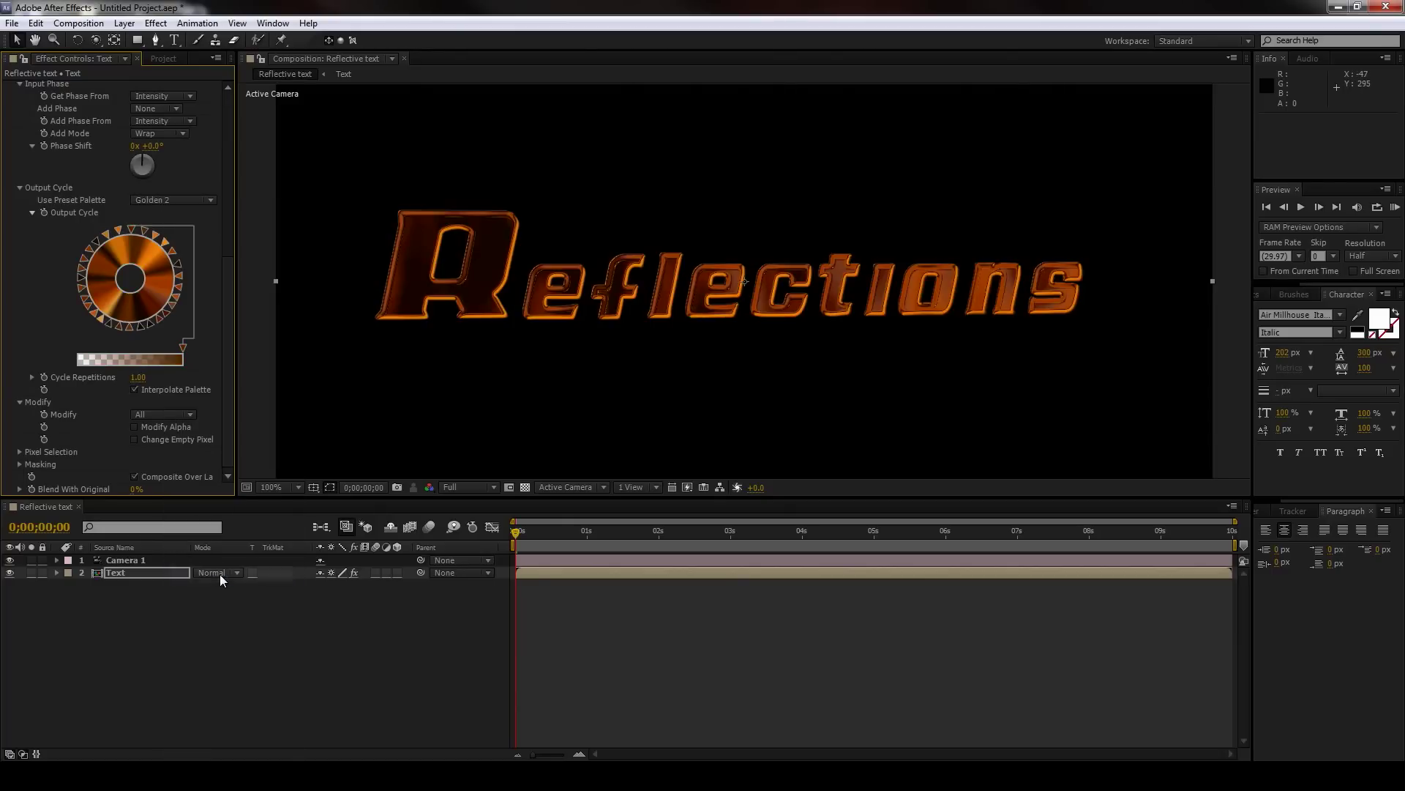
Step: Orbit the camera slightly around the text
left_click(582, 284)
key("c")
left_click_drag(582, 284, 597, 292)
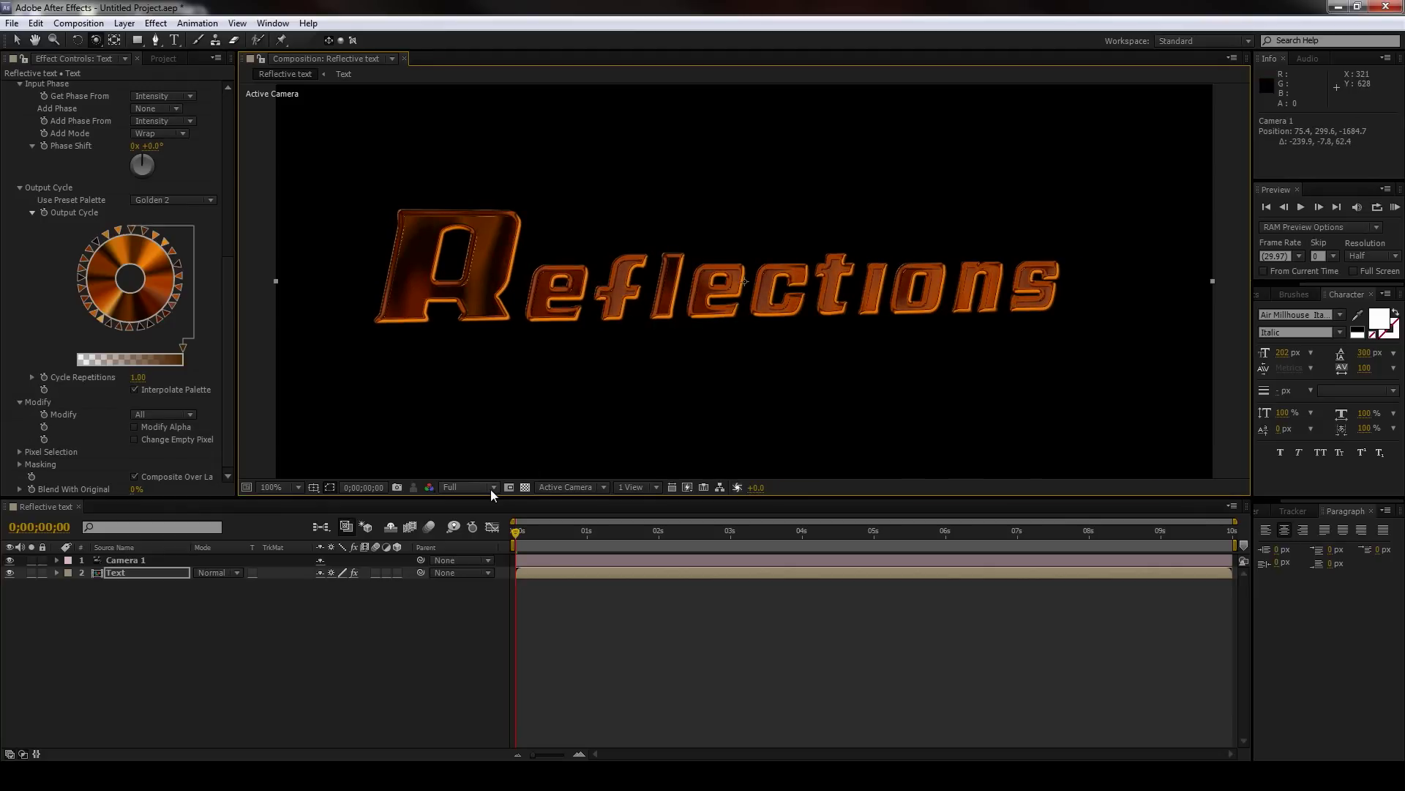
Step: Set the preview to half resolution and orbit the camera to change the text perspective
left_click(488, 489)
left_click(470, 543)
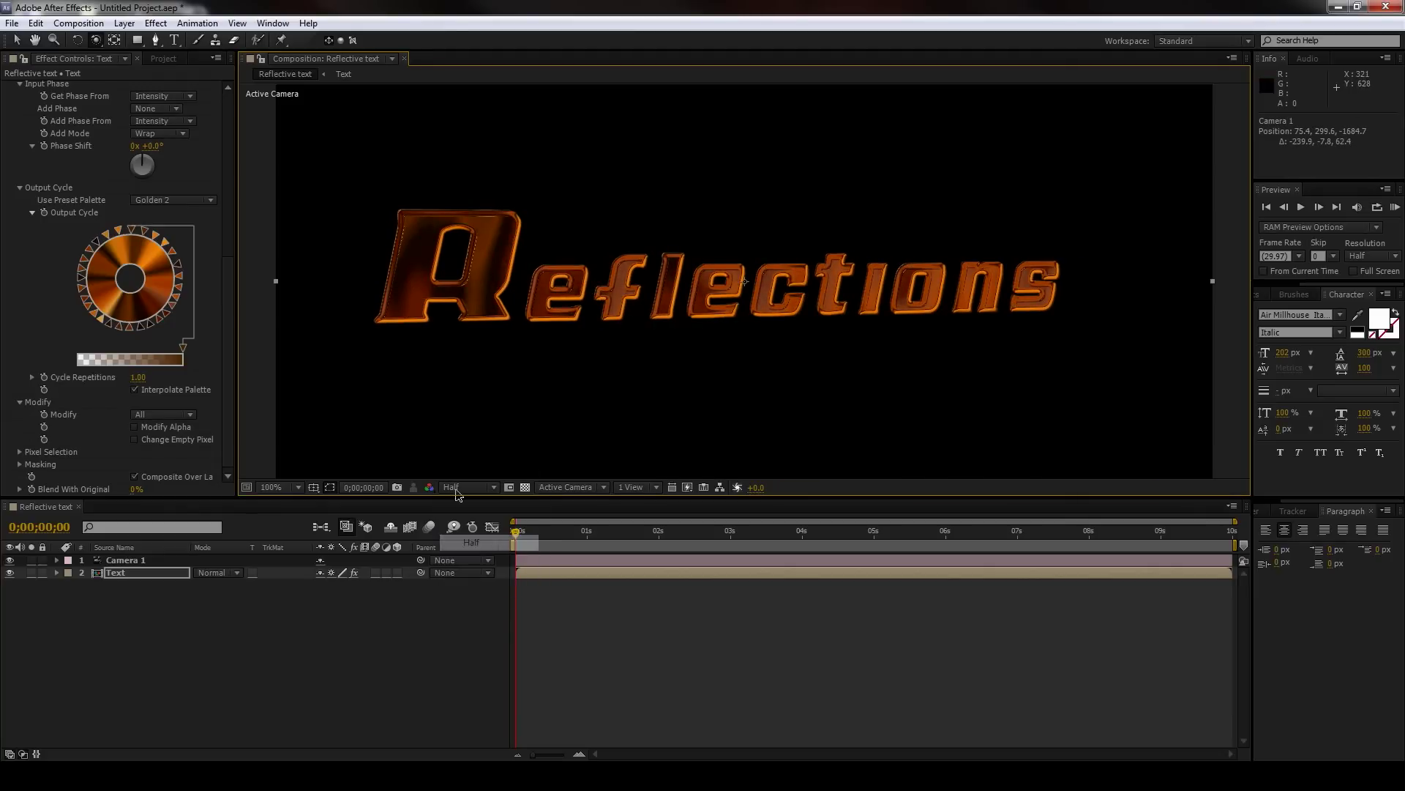
left_click_drag(455, 283, 497, 363)
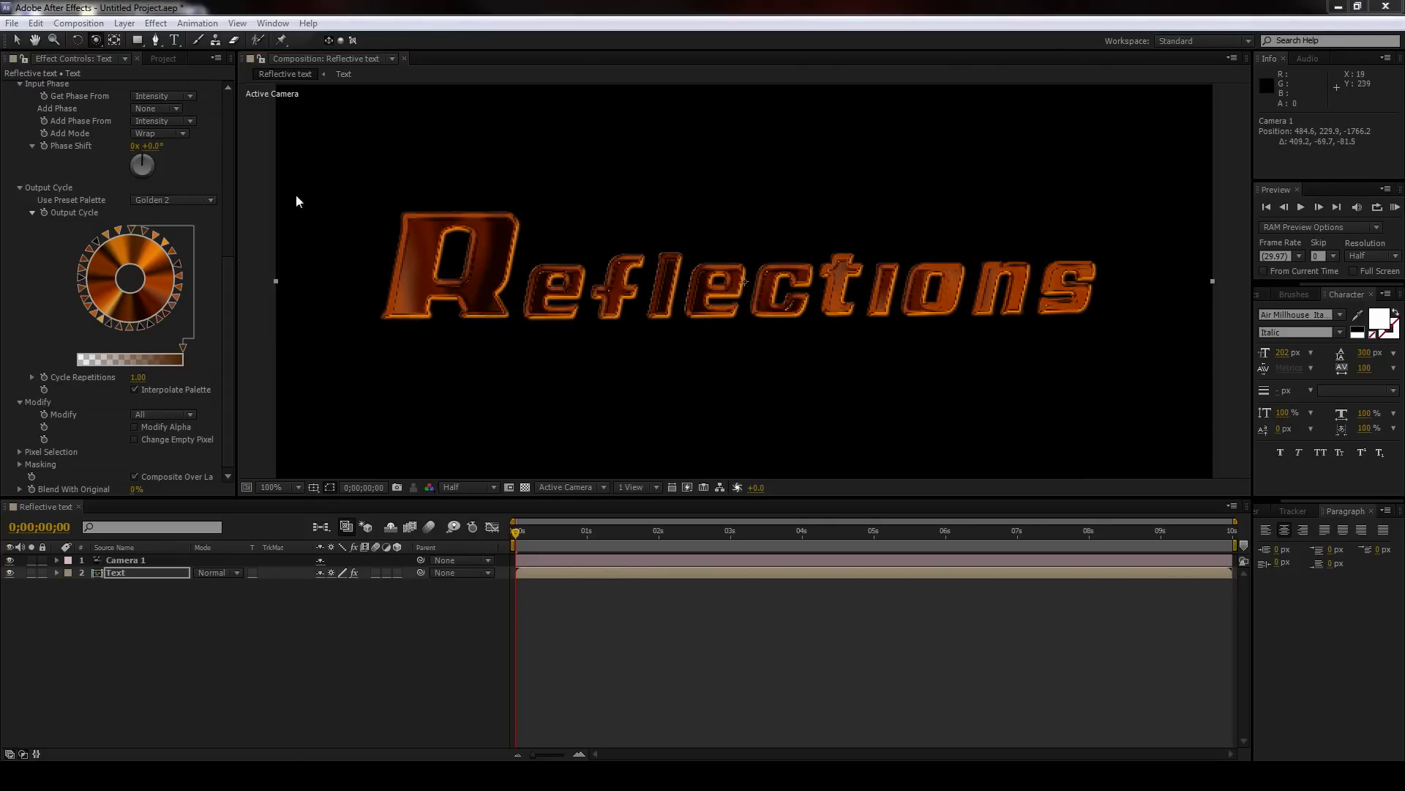
Step: Add a Hue/Saturation effect and lower Master Saturation to about -42
left_click(131, 24)
mouse_move(151, 24)
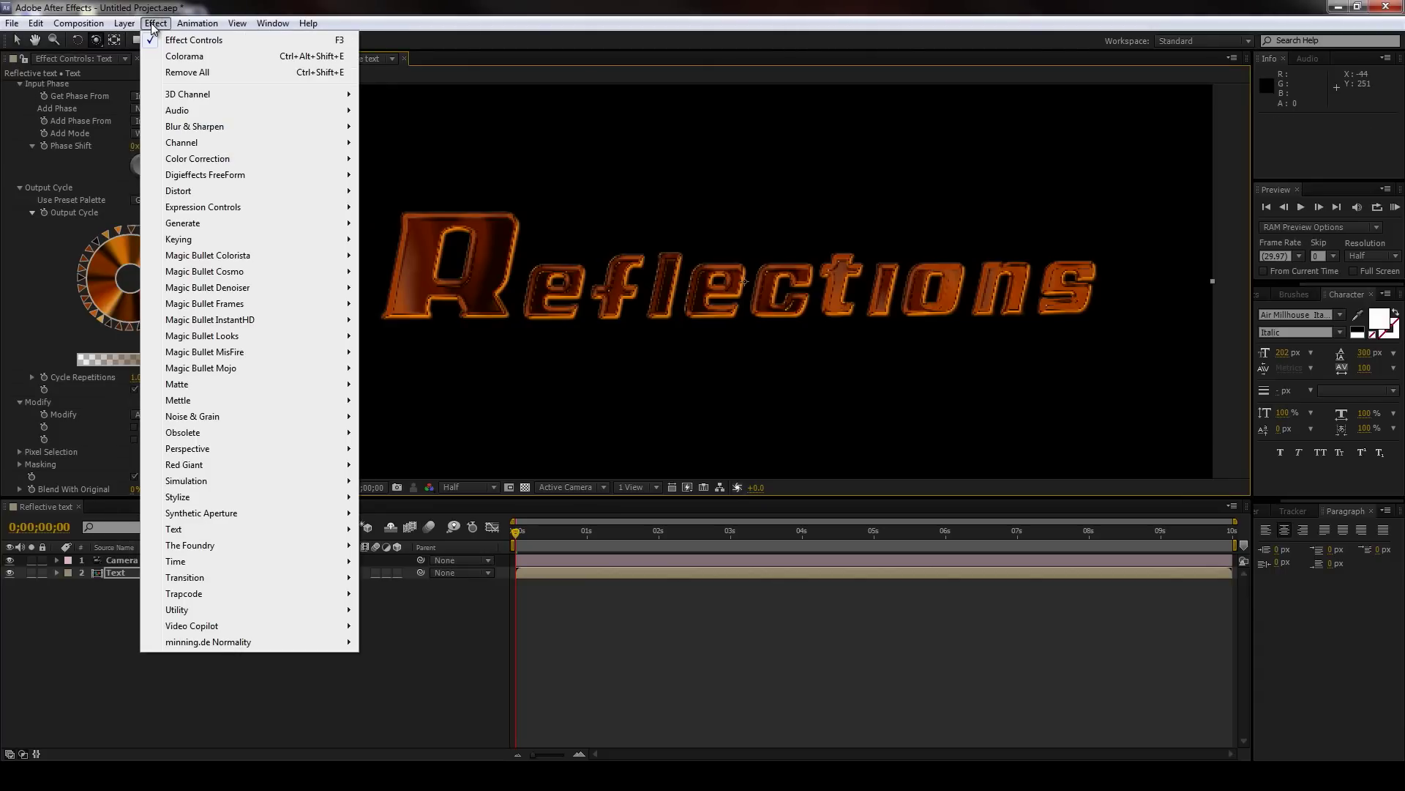
mouse_move(278, 158)
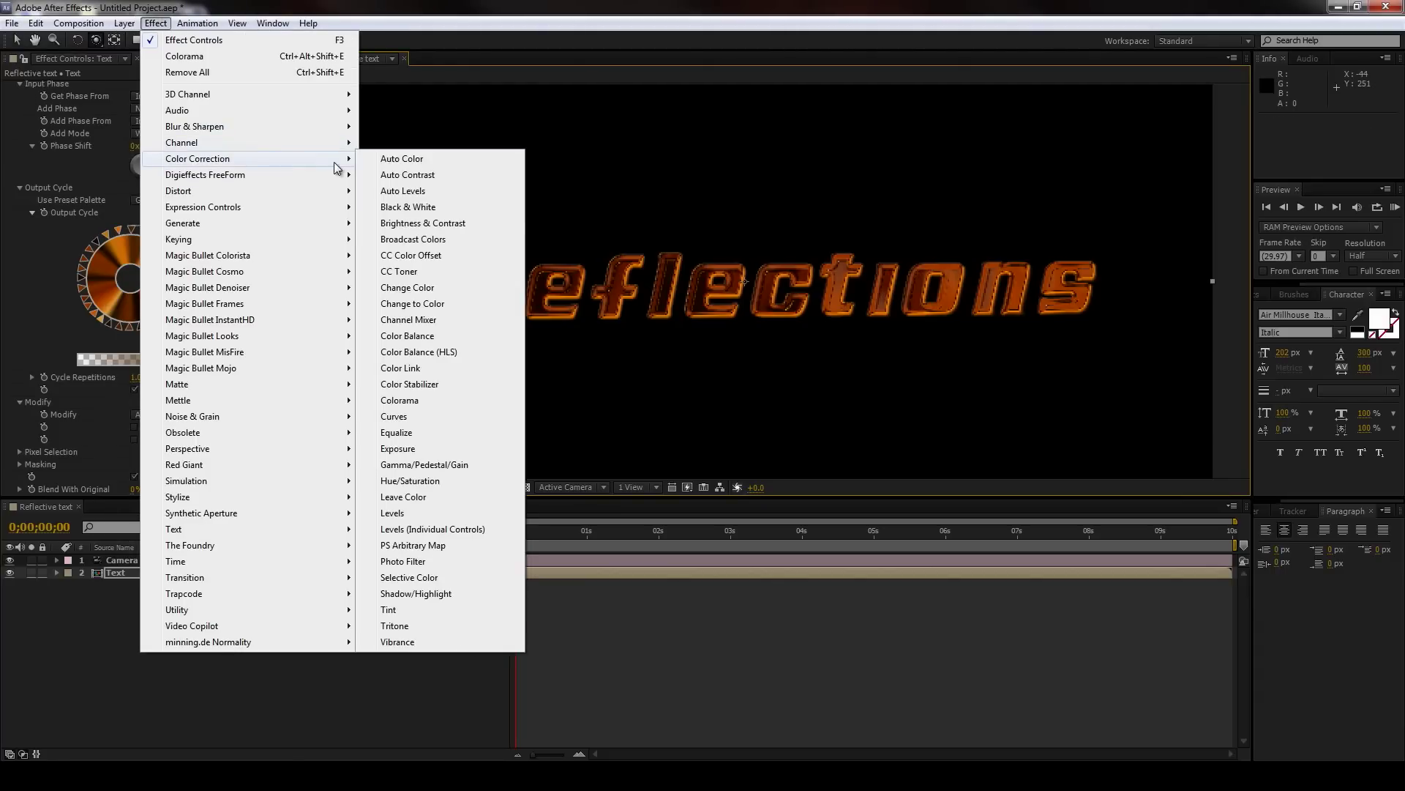
left_click(457, 481)
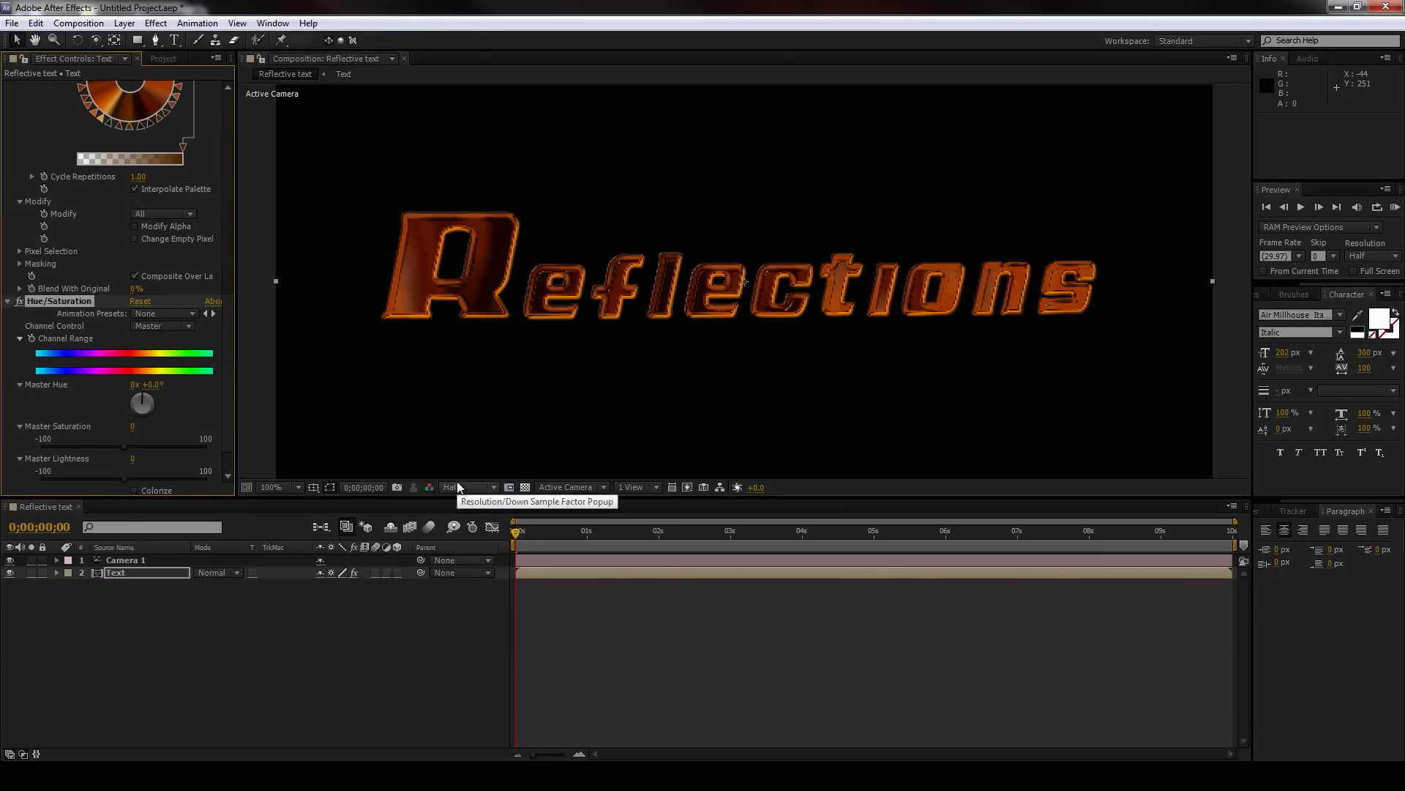
scroll(134, 392, "down", 2)
left_click_drag(129, 388, 107, 394)
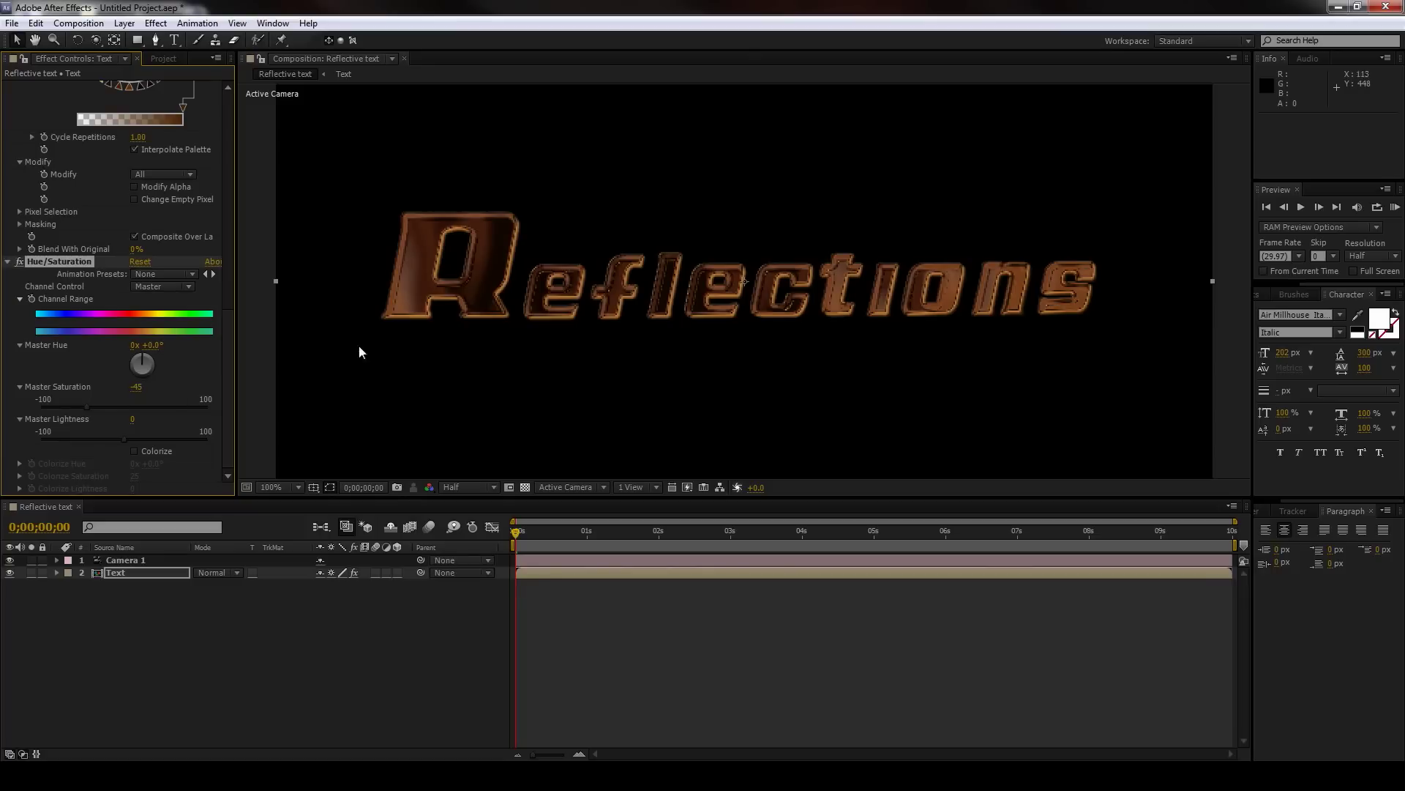
Step: Fit the composition in the viewer at Full resolution and lower Master Saturation to about -60
left_click(295, 486)
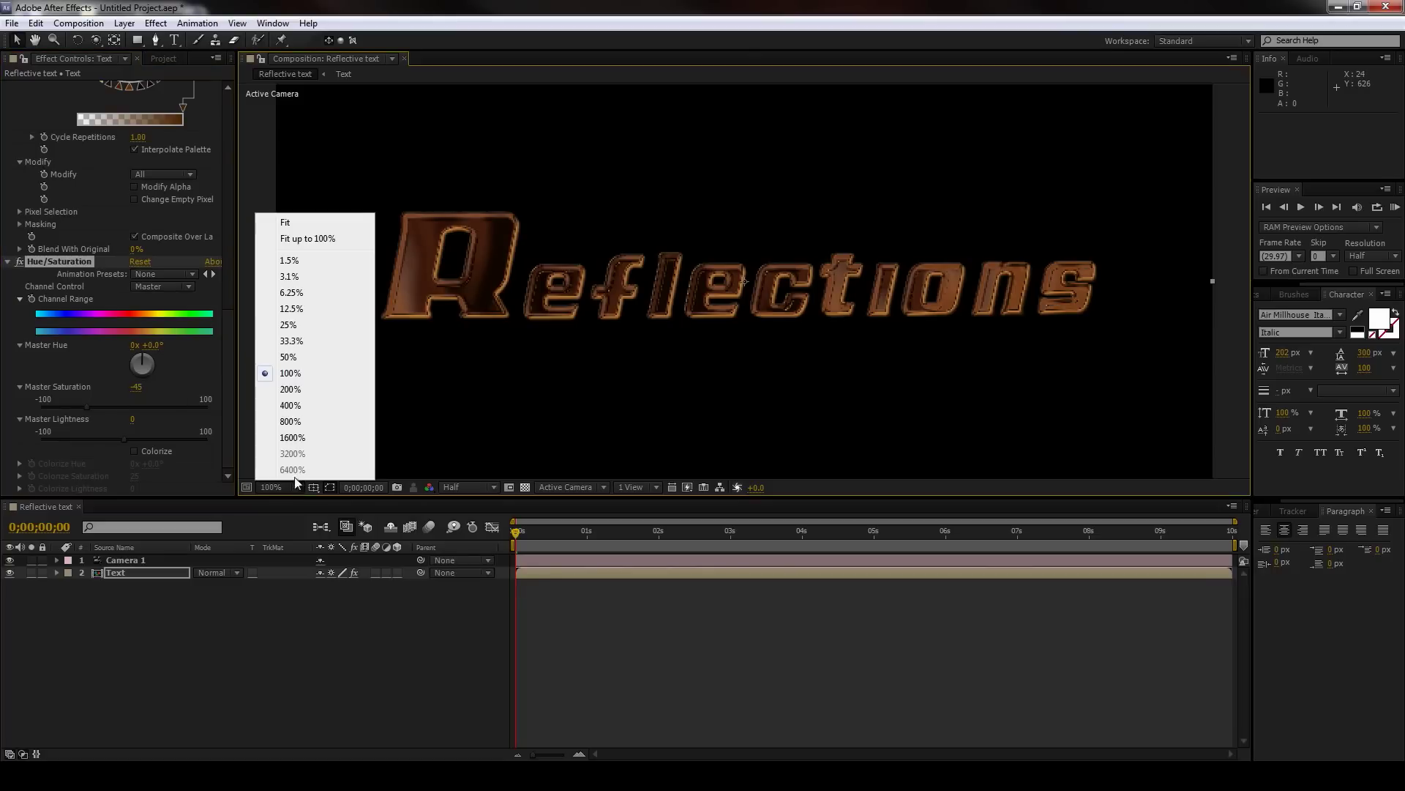
left_click(295, 235)
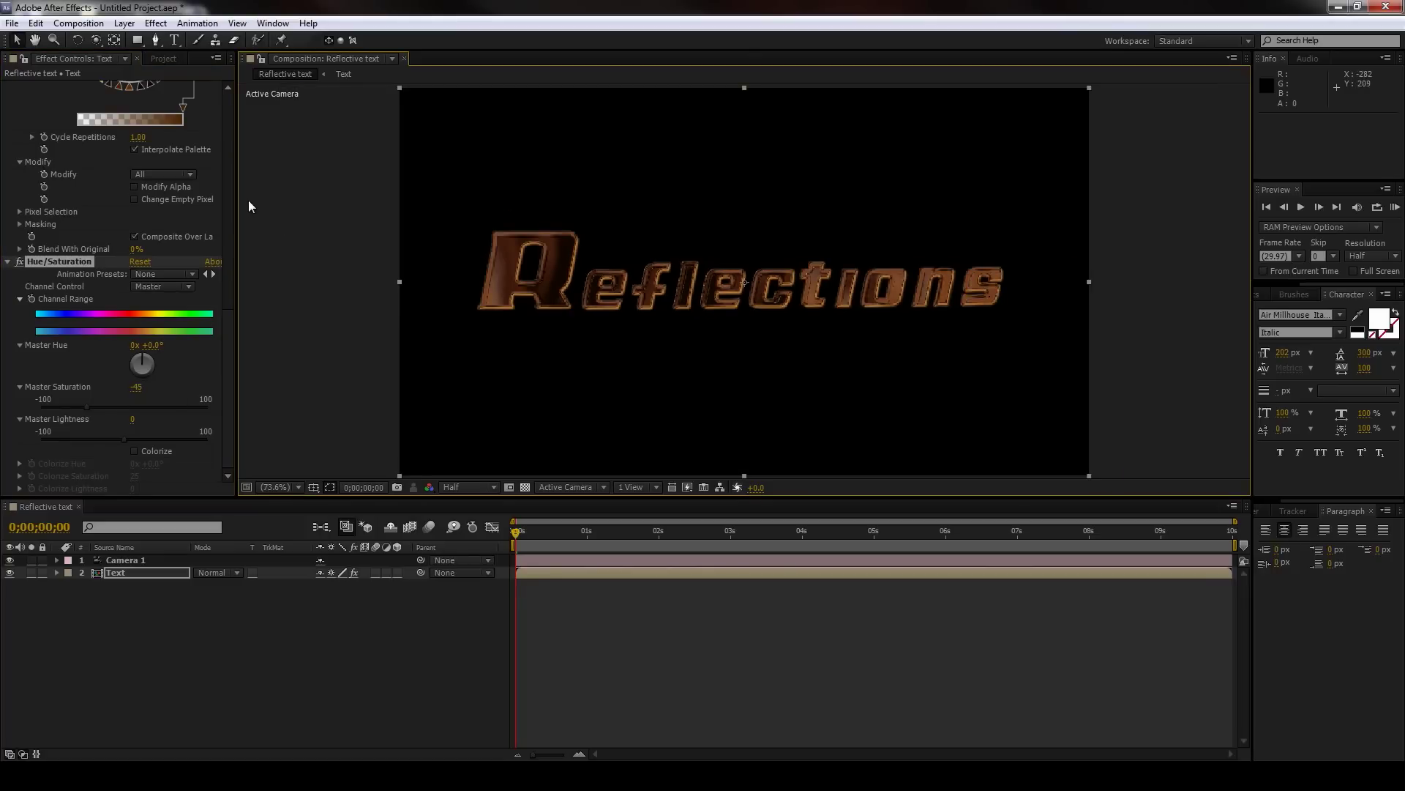
left_click(485, 489)
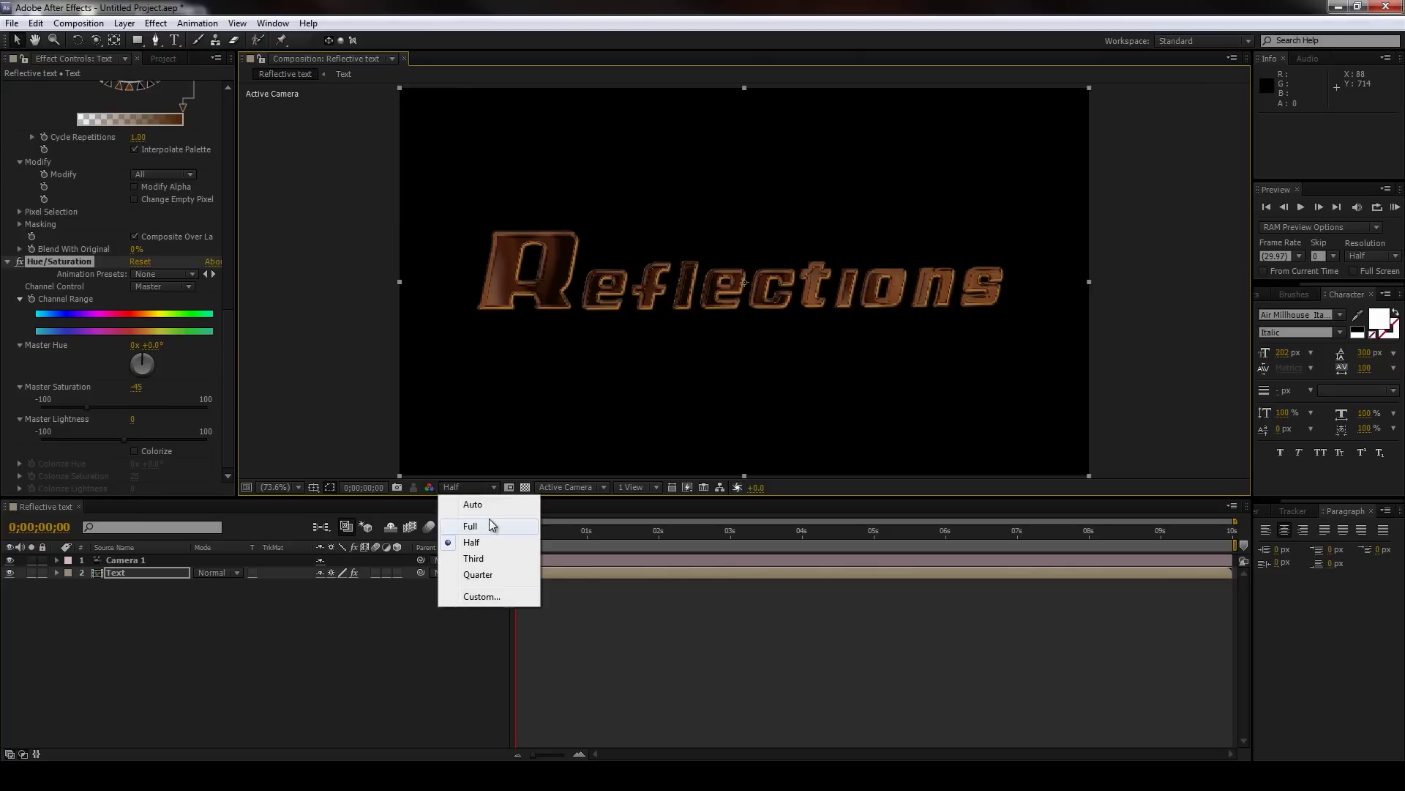
left_click(487, 528)
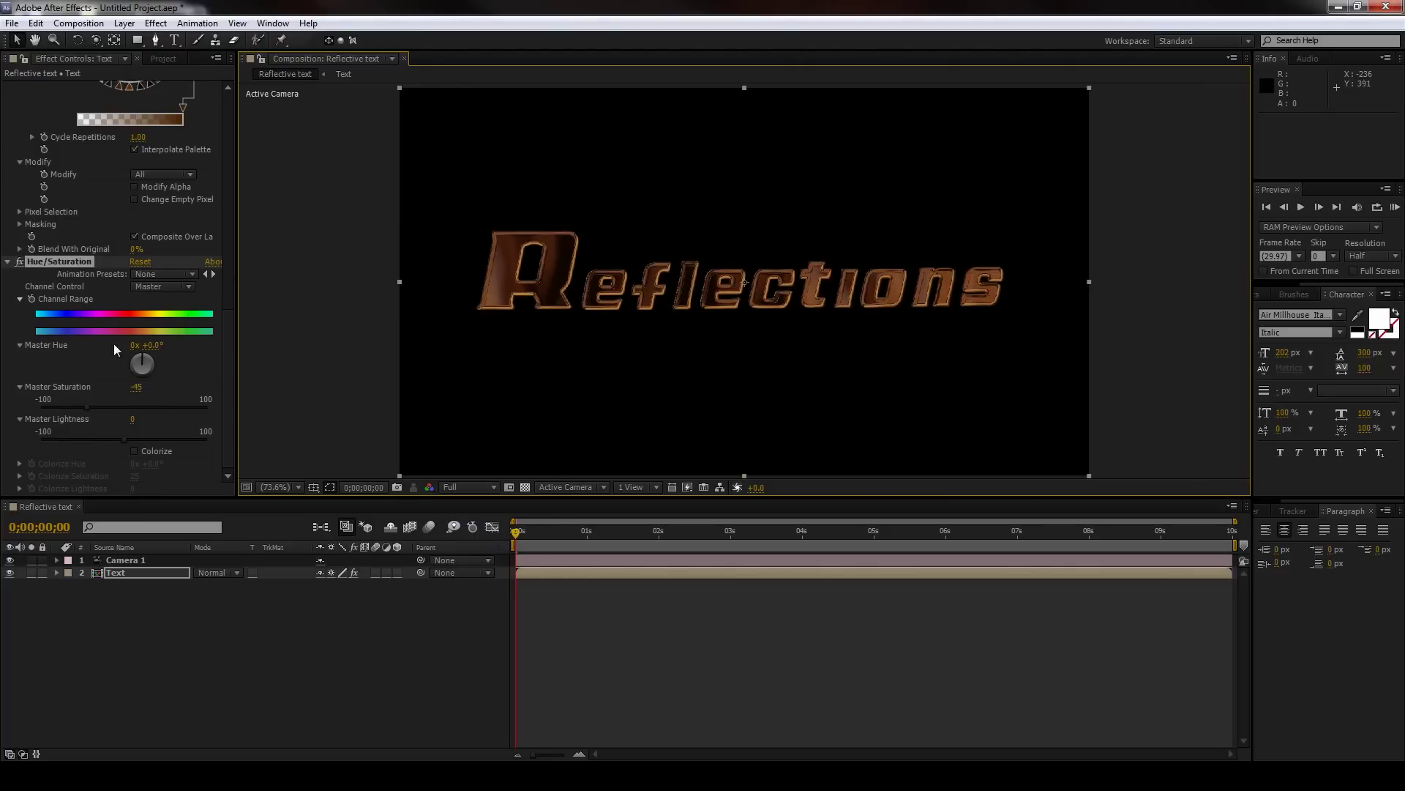
left_click_drag(136, 387, 132, 389)
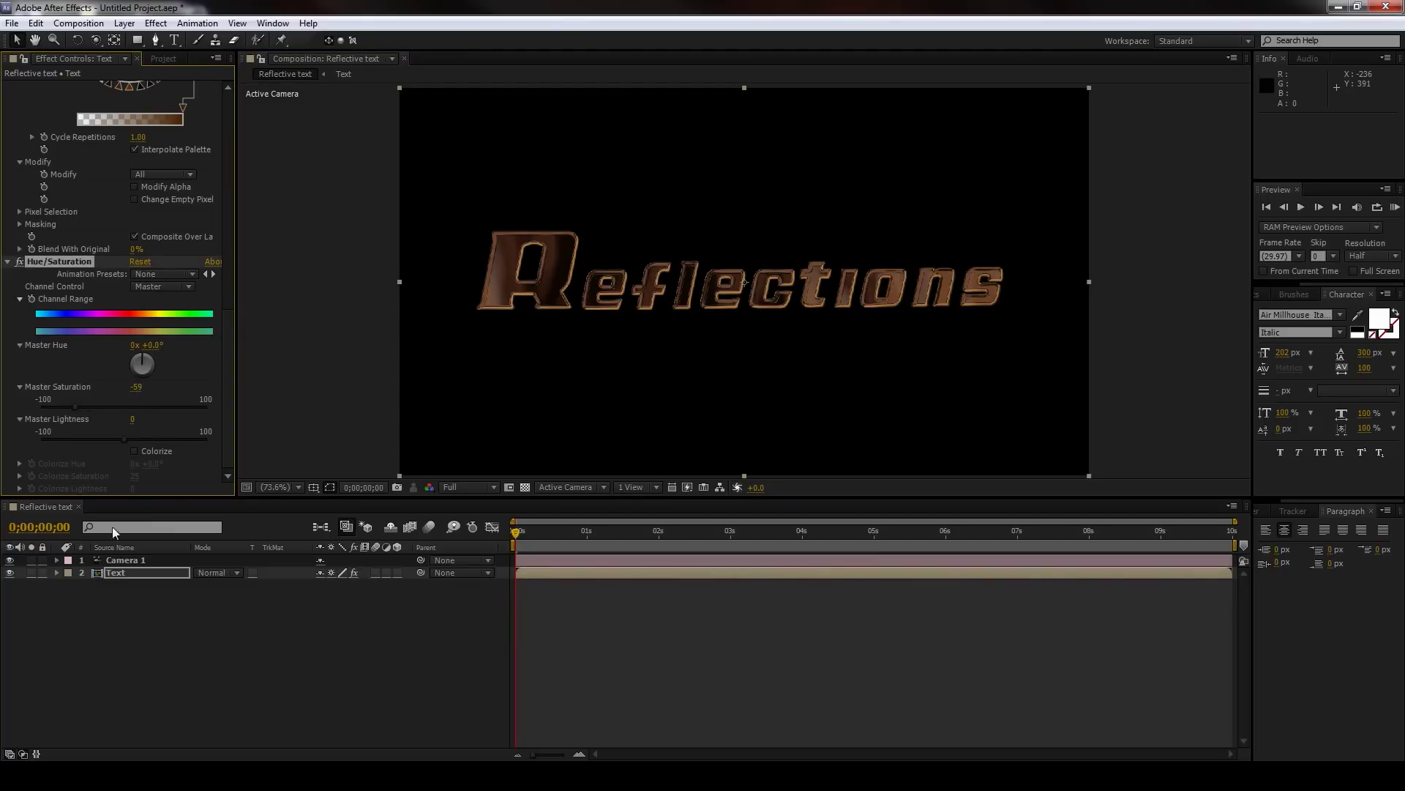
Step: Open the Text precomp and raise the Noise layer's Fractal Noise Contrast to 187
double_click(95, 574)
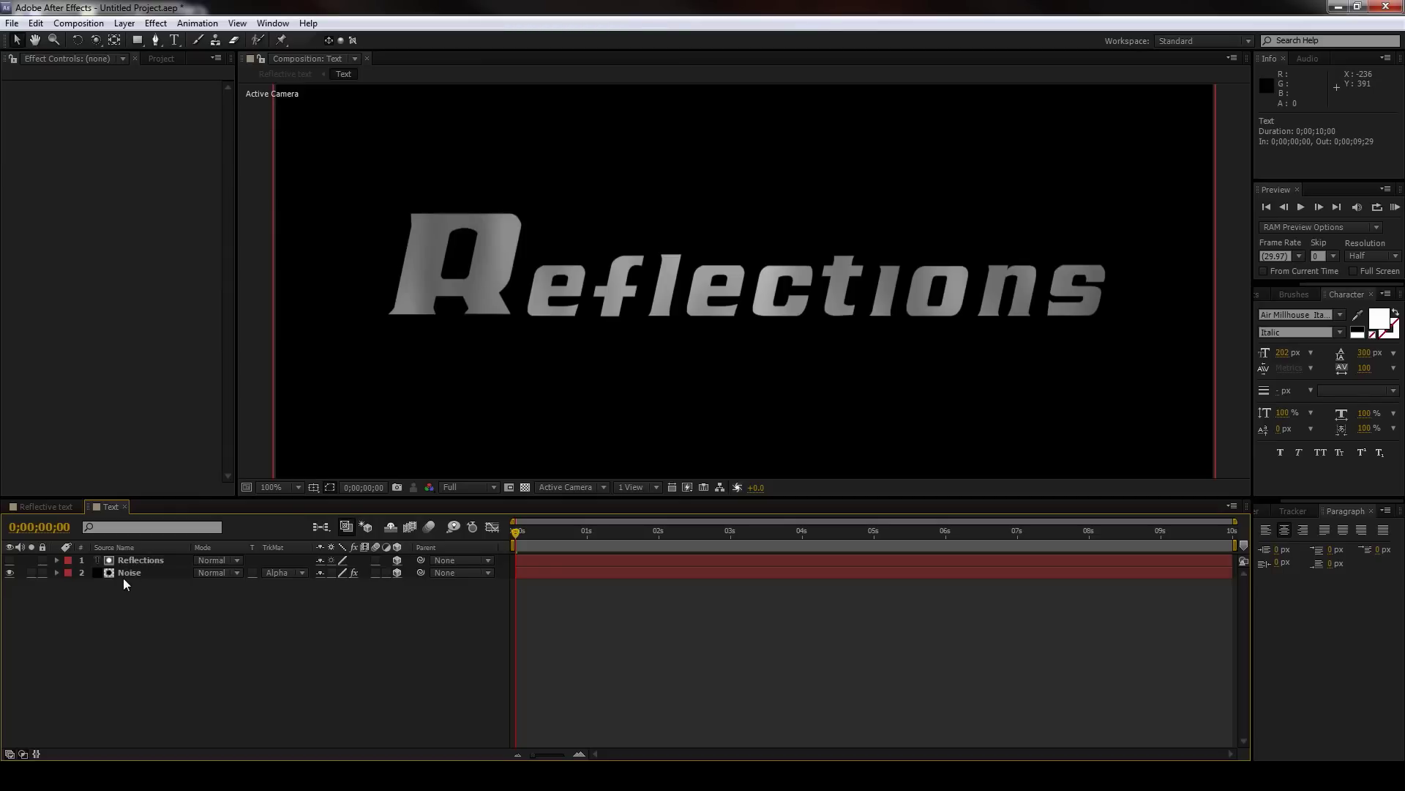
left_click(143, 573)
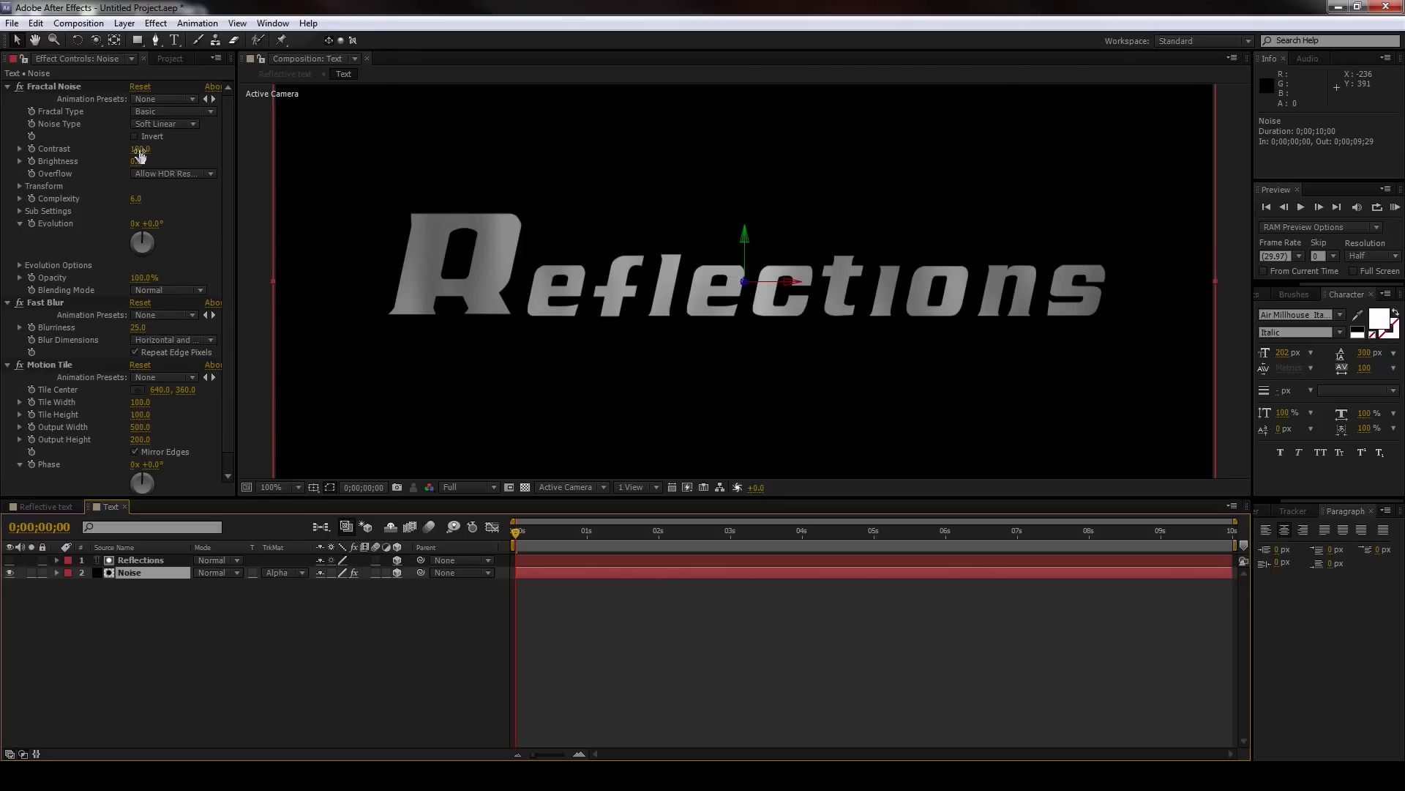
left_click_drag(148, 153, 198, 145)
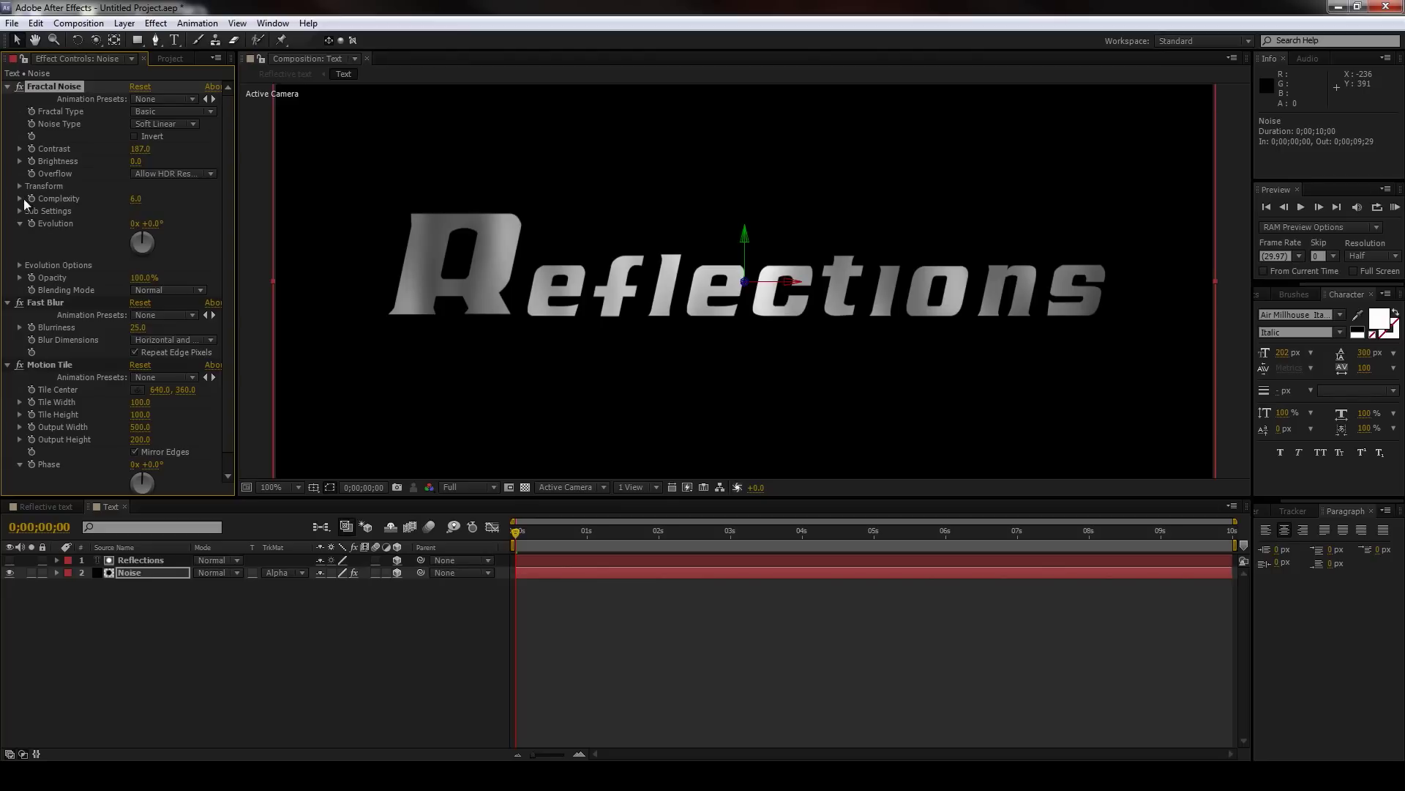
Step: Set the Fractal Noise Scale Width to 138 and return to the Reflective text composition
left_click(19, 187)
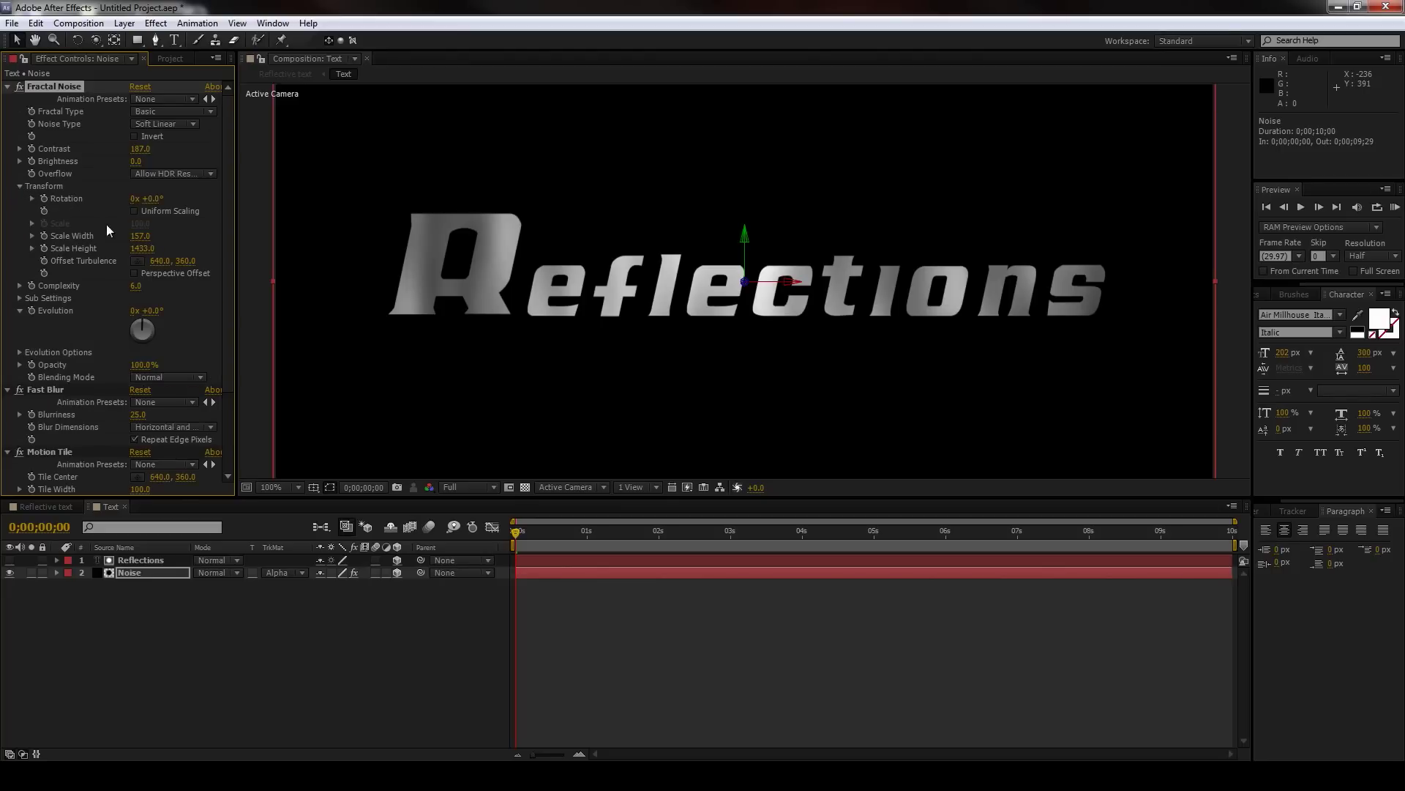
left_click(33, 235)
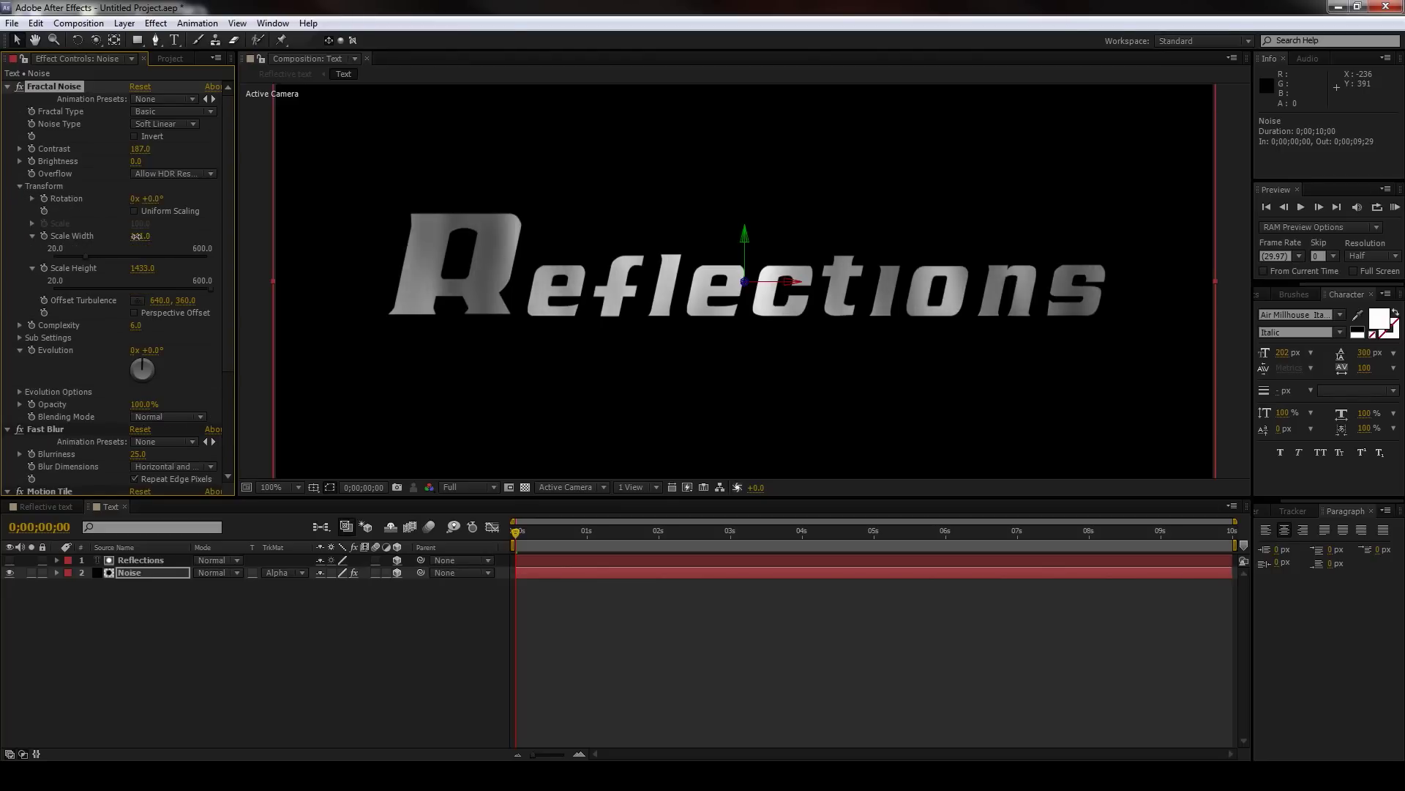
left_click_drag(136, 235, 137, 236)
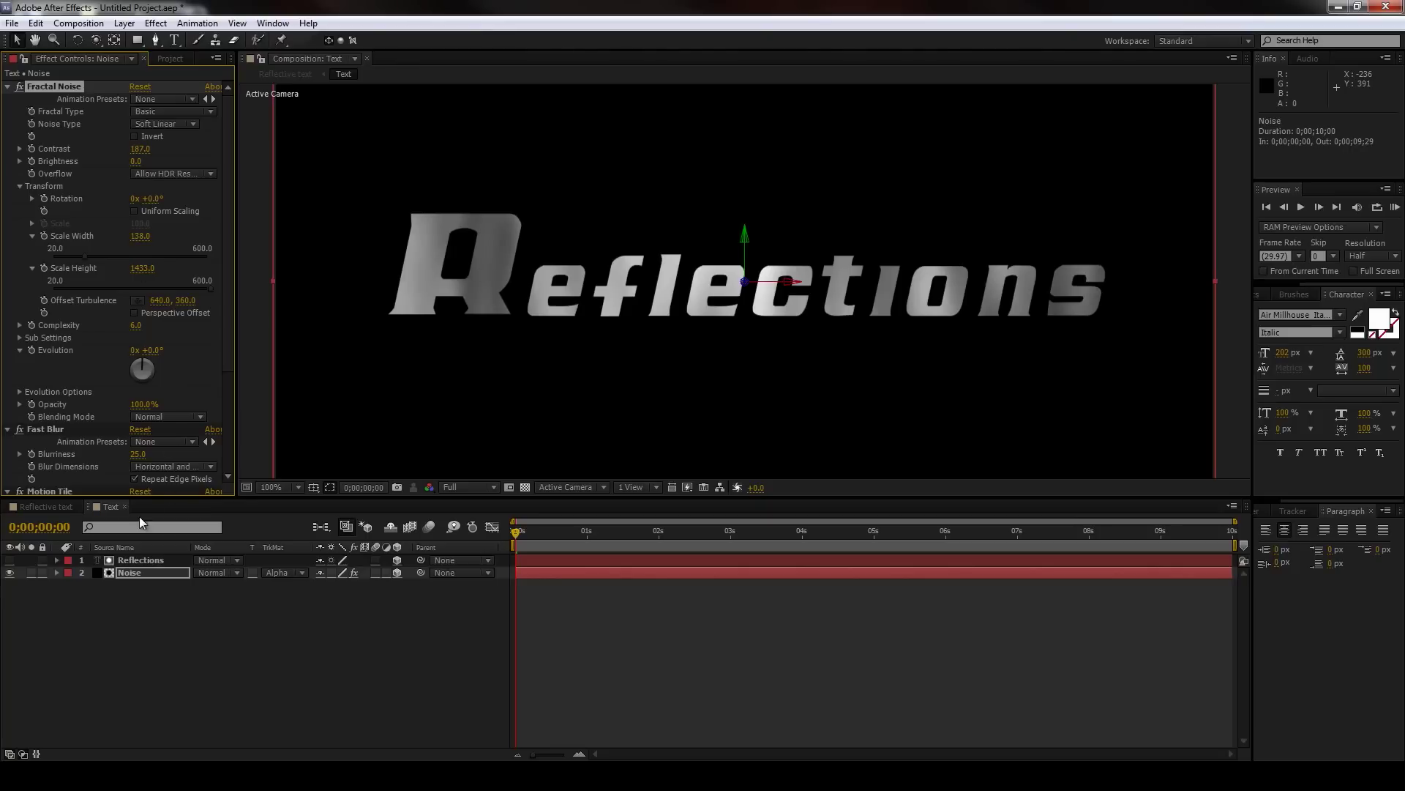
left_click(42, 505)
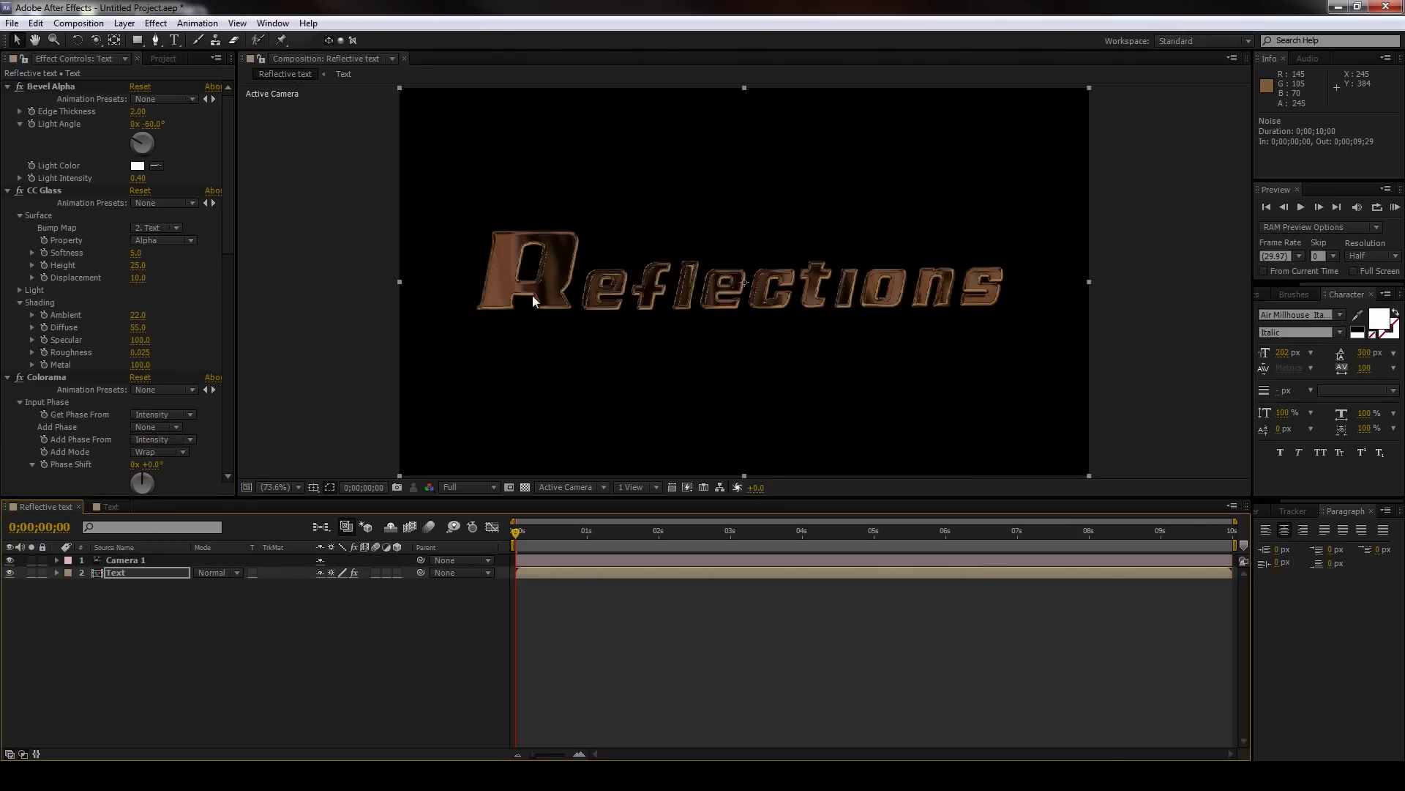
Step: View at 100% and collapse the Bevel Alpha, CC Glass, Colorama and Hue/Saturation settings
key("period")
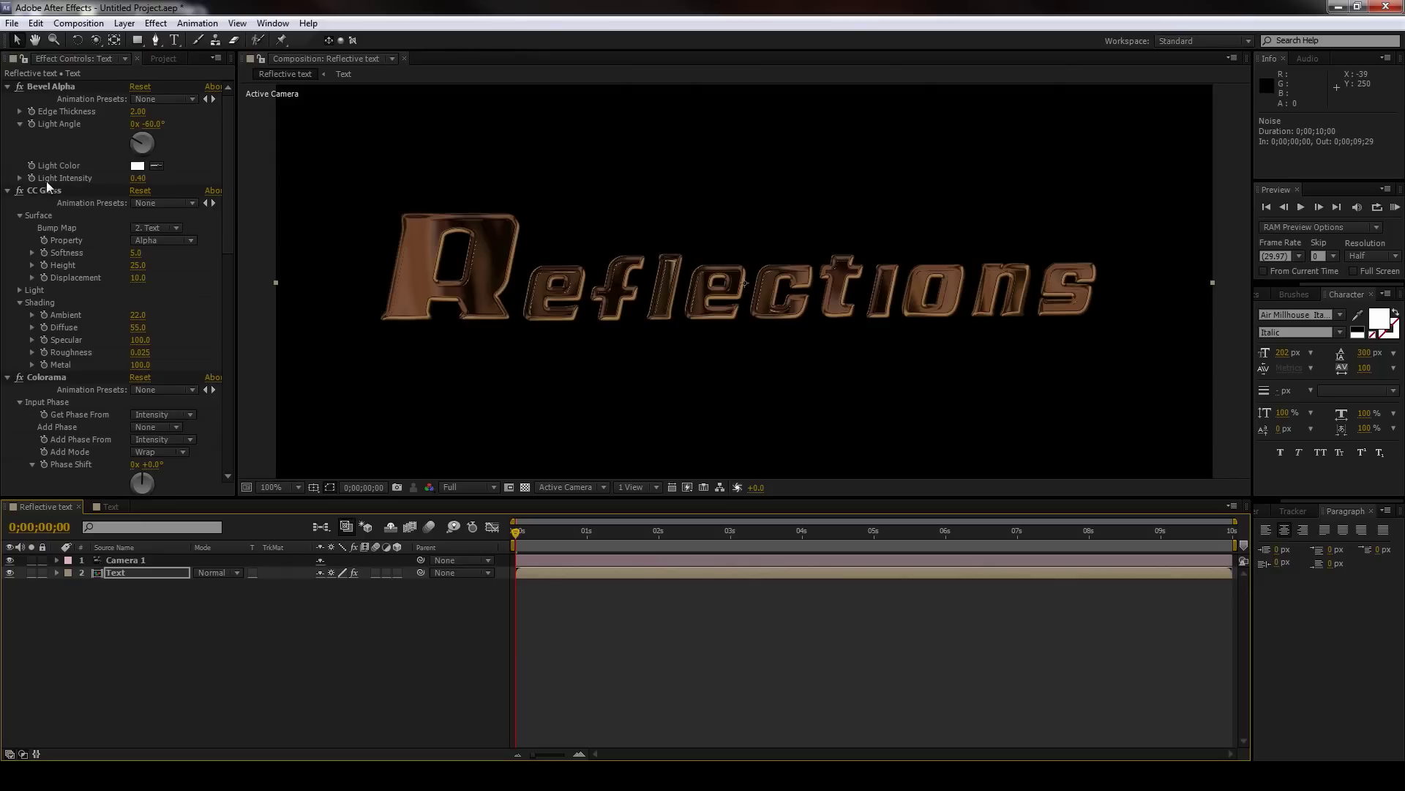
left_click(7, 87)
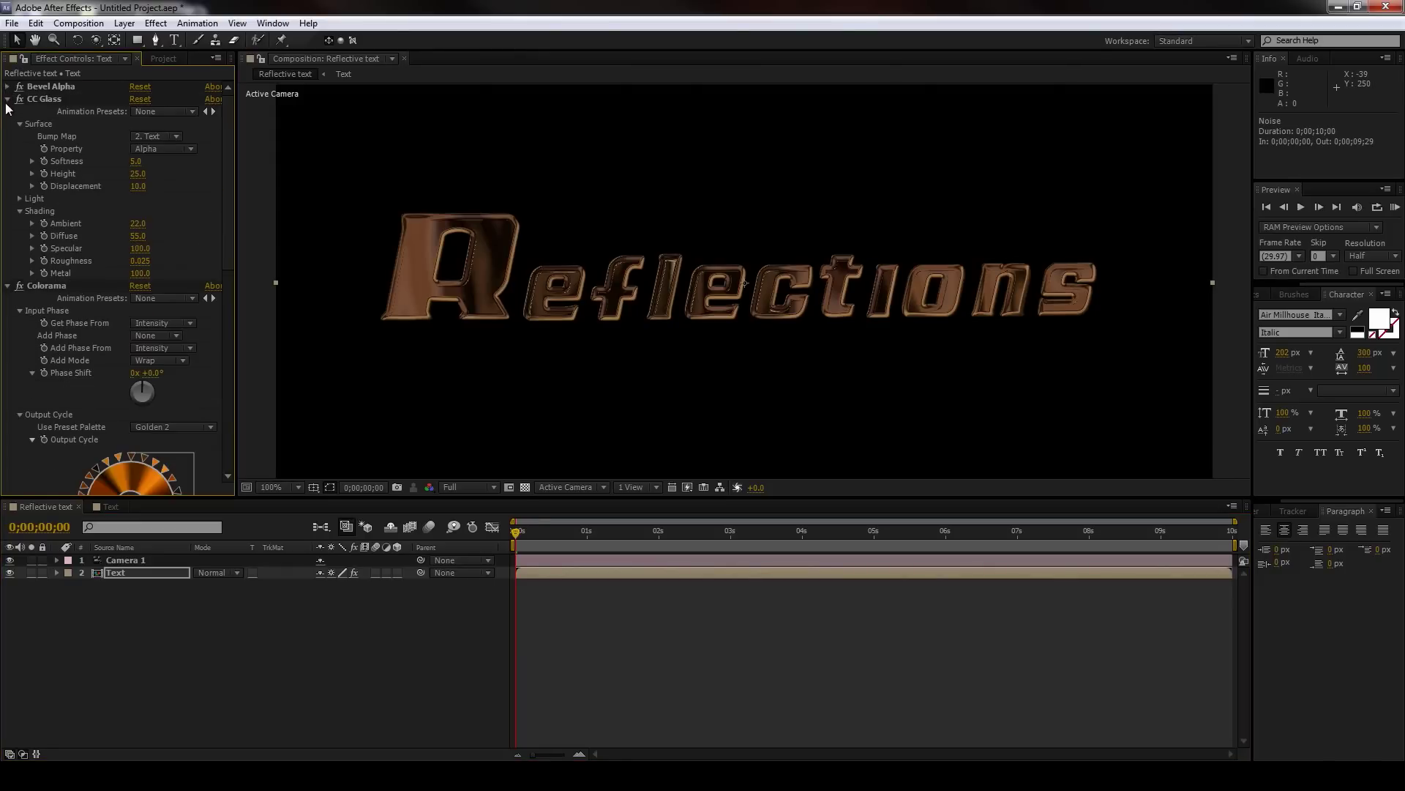
left_click(7, 99)
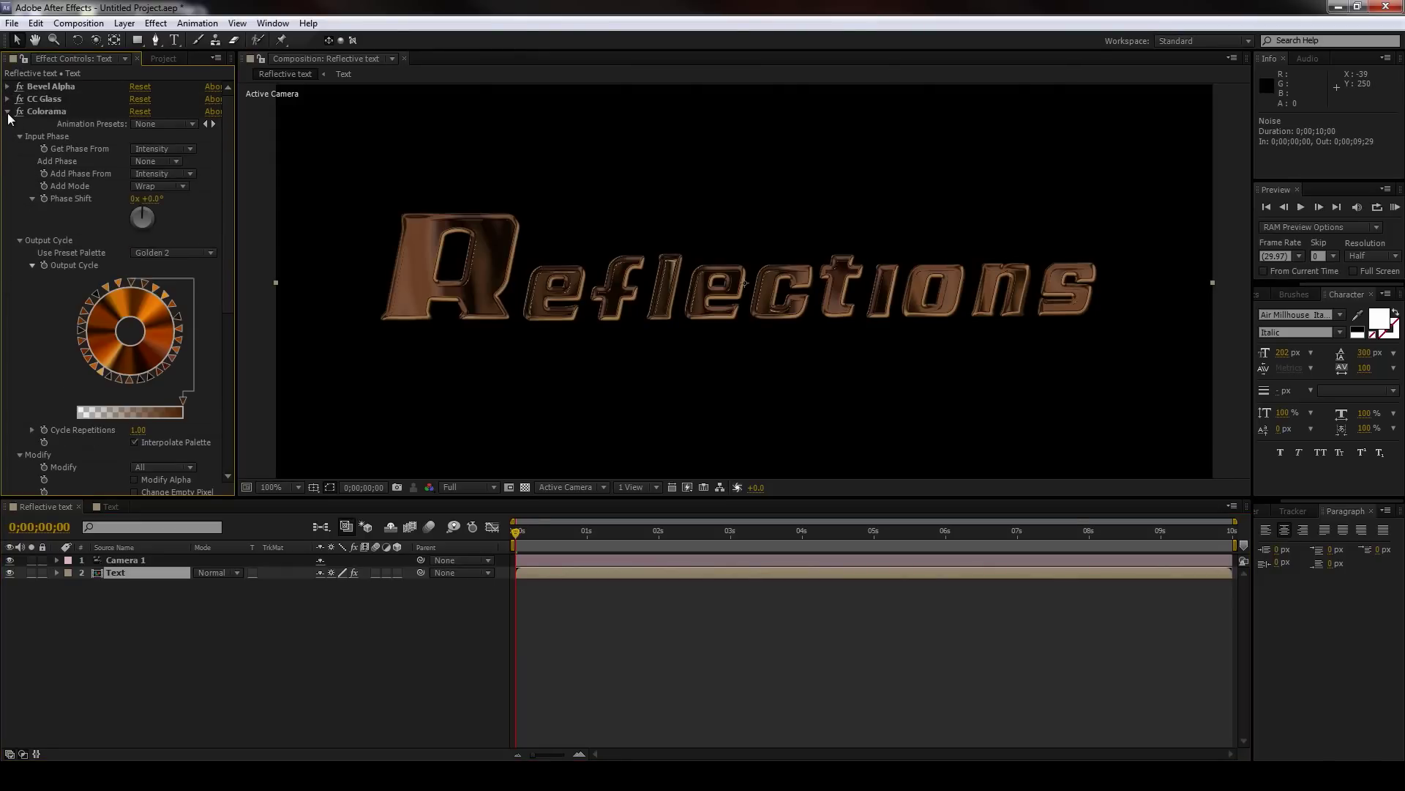
left_click(8, 111)
left_click(7, 123)
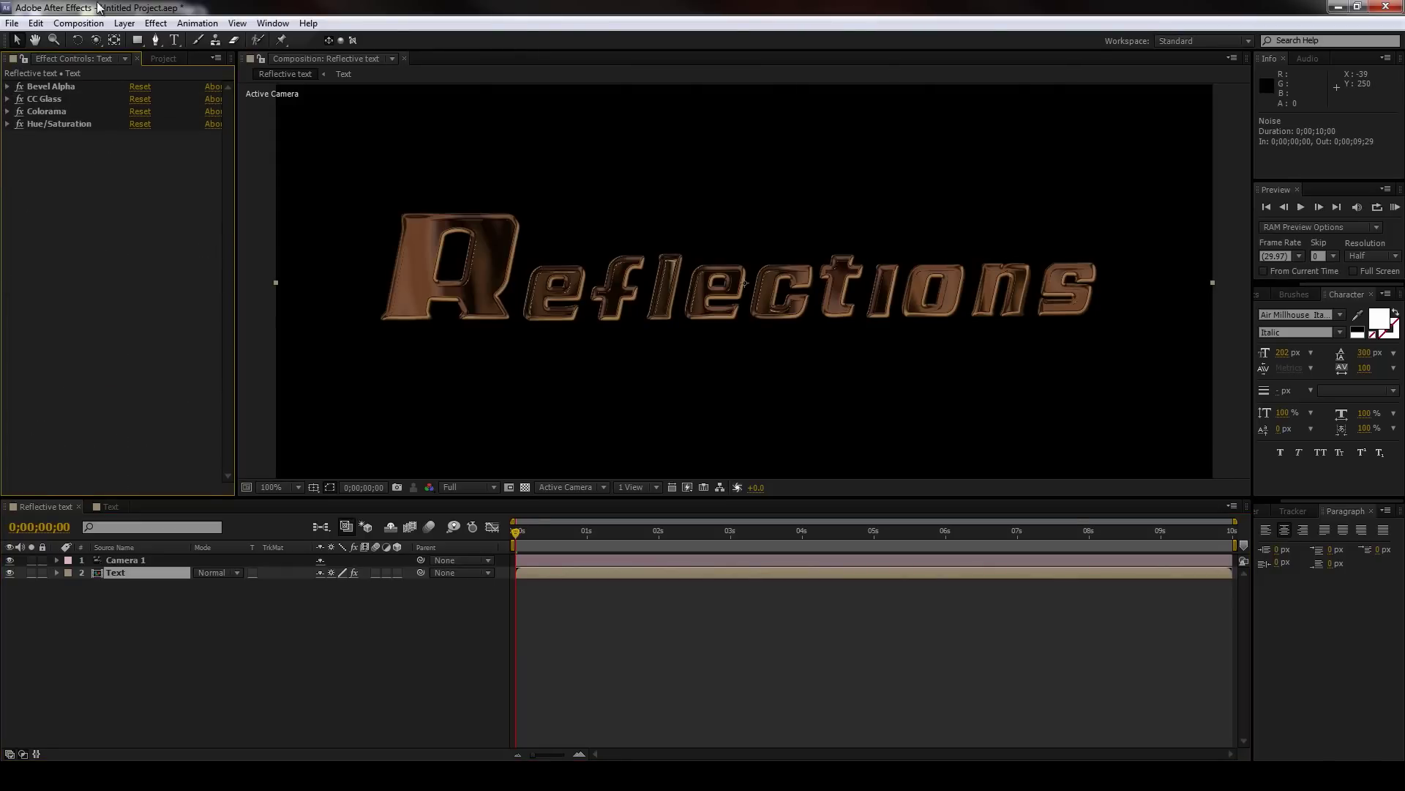
Step: Add a Glow effect to the text layer using A & B Colors
left_click(149, 24)
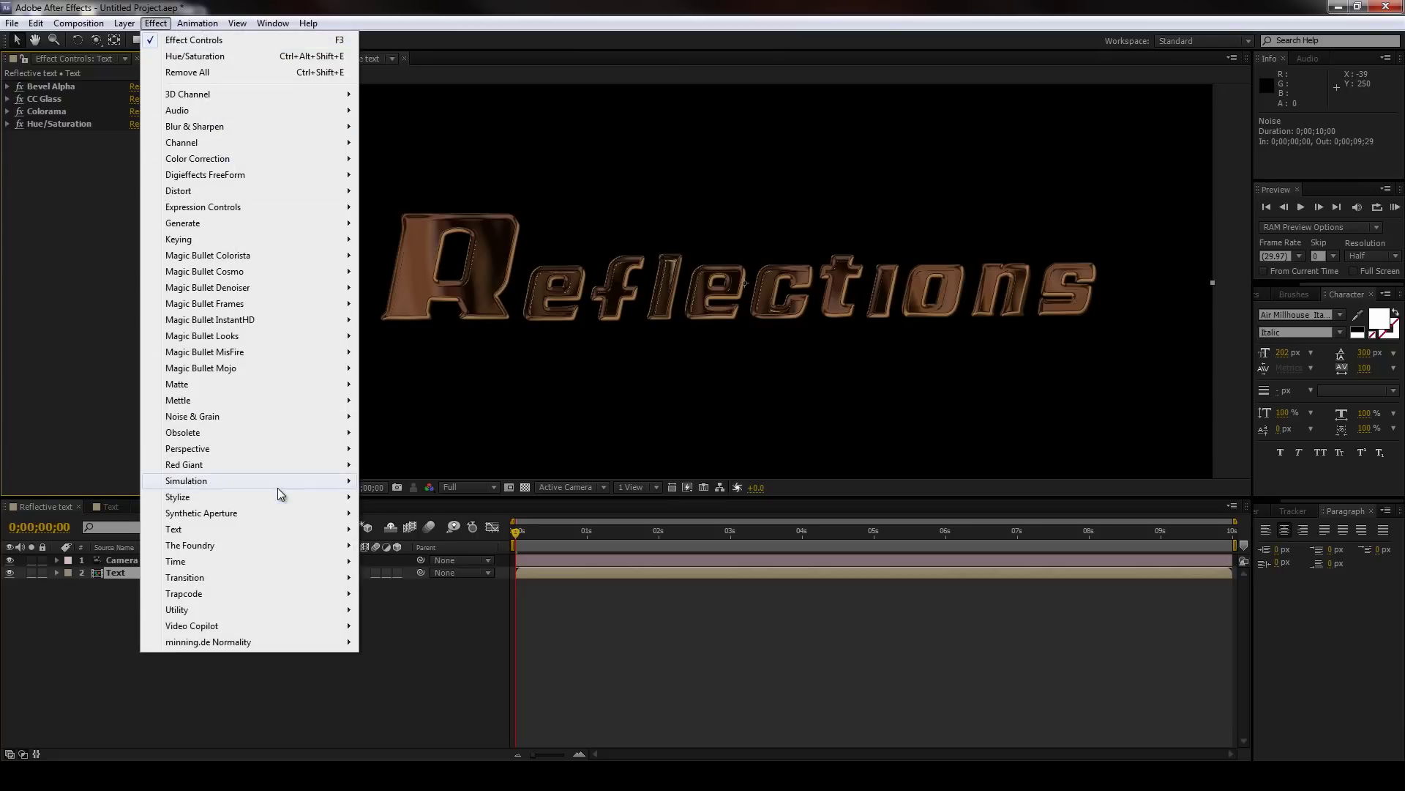
mouse_move(282, 500)
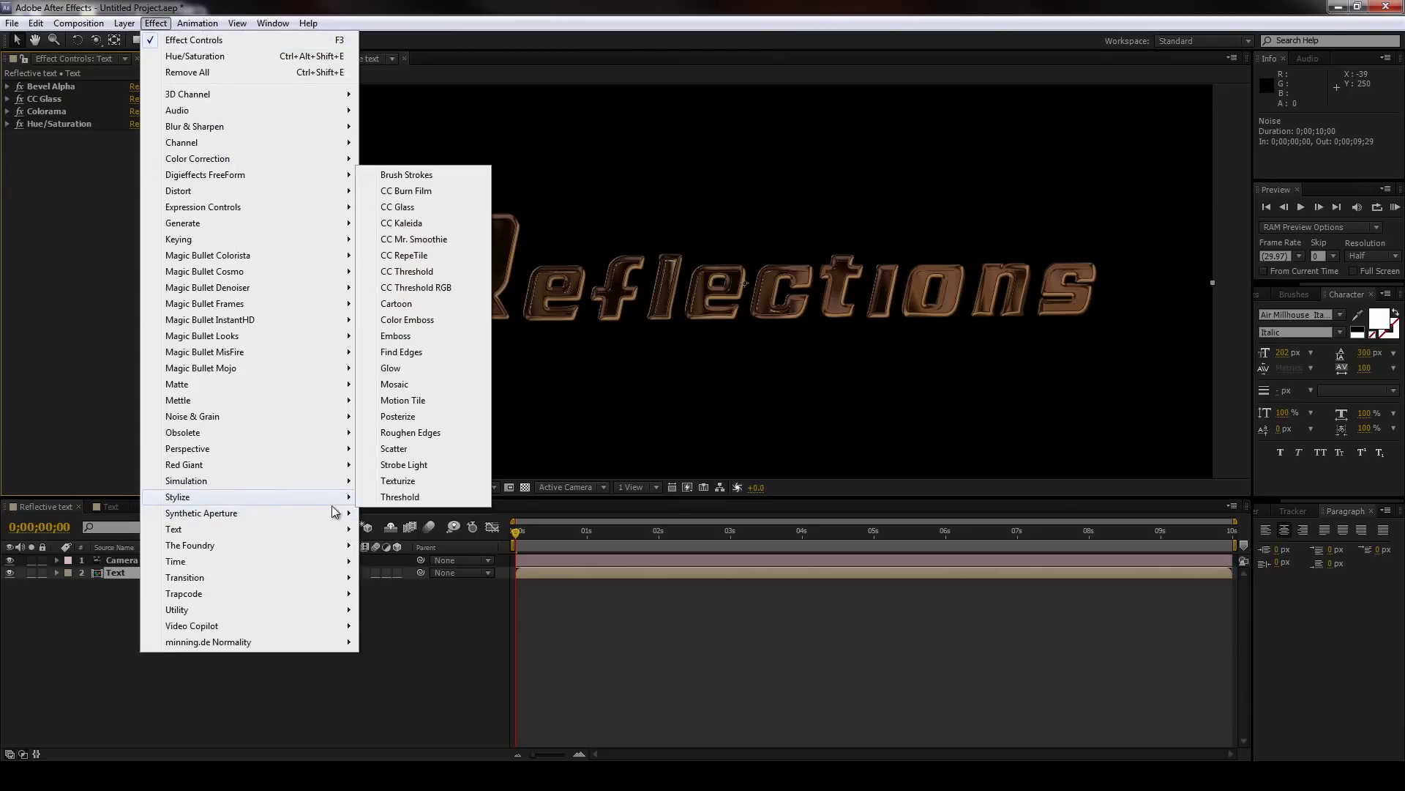
left_click(415, 369)
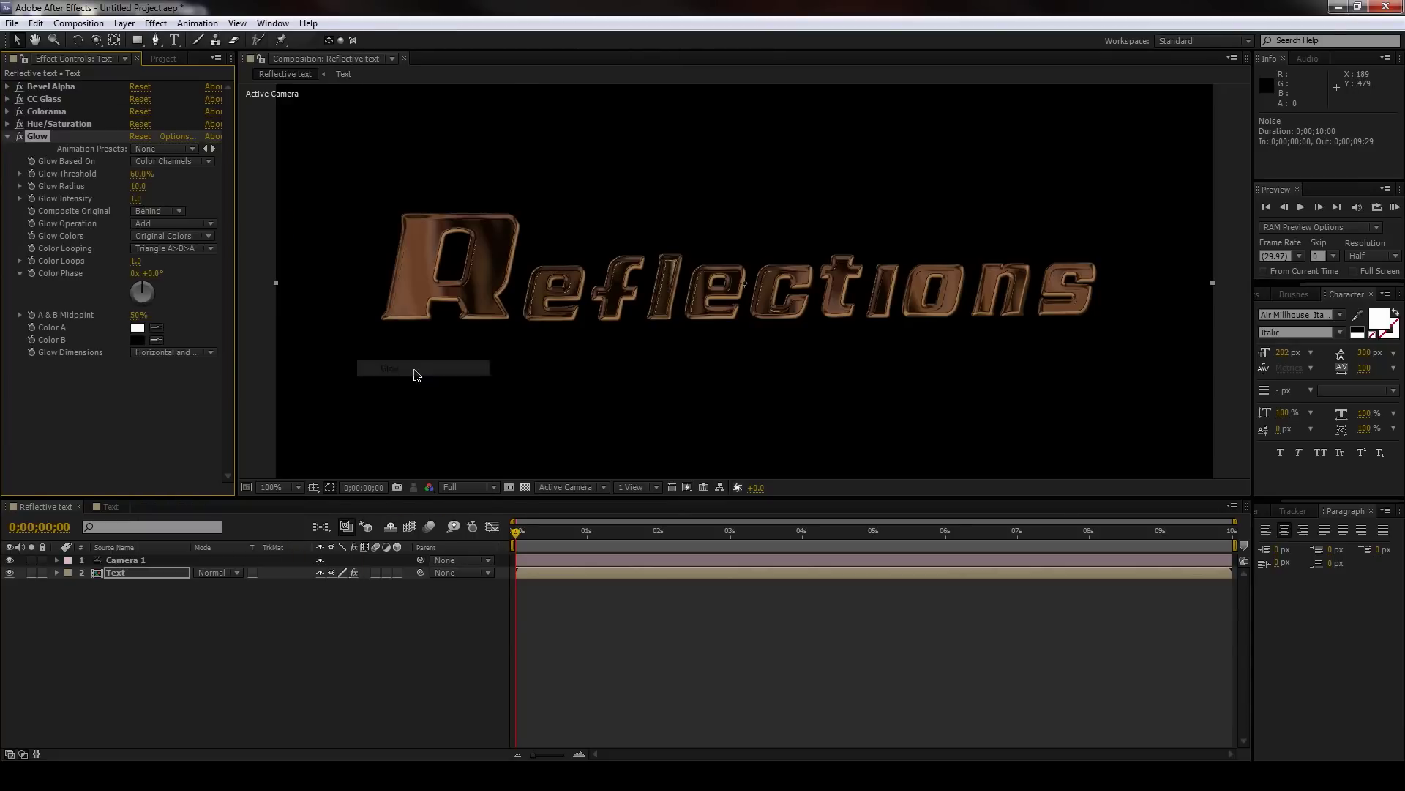
left_click(176, 237)
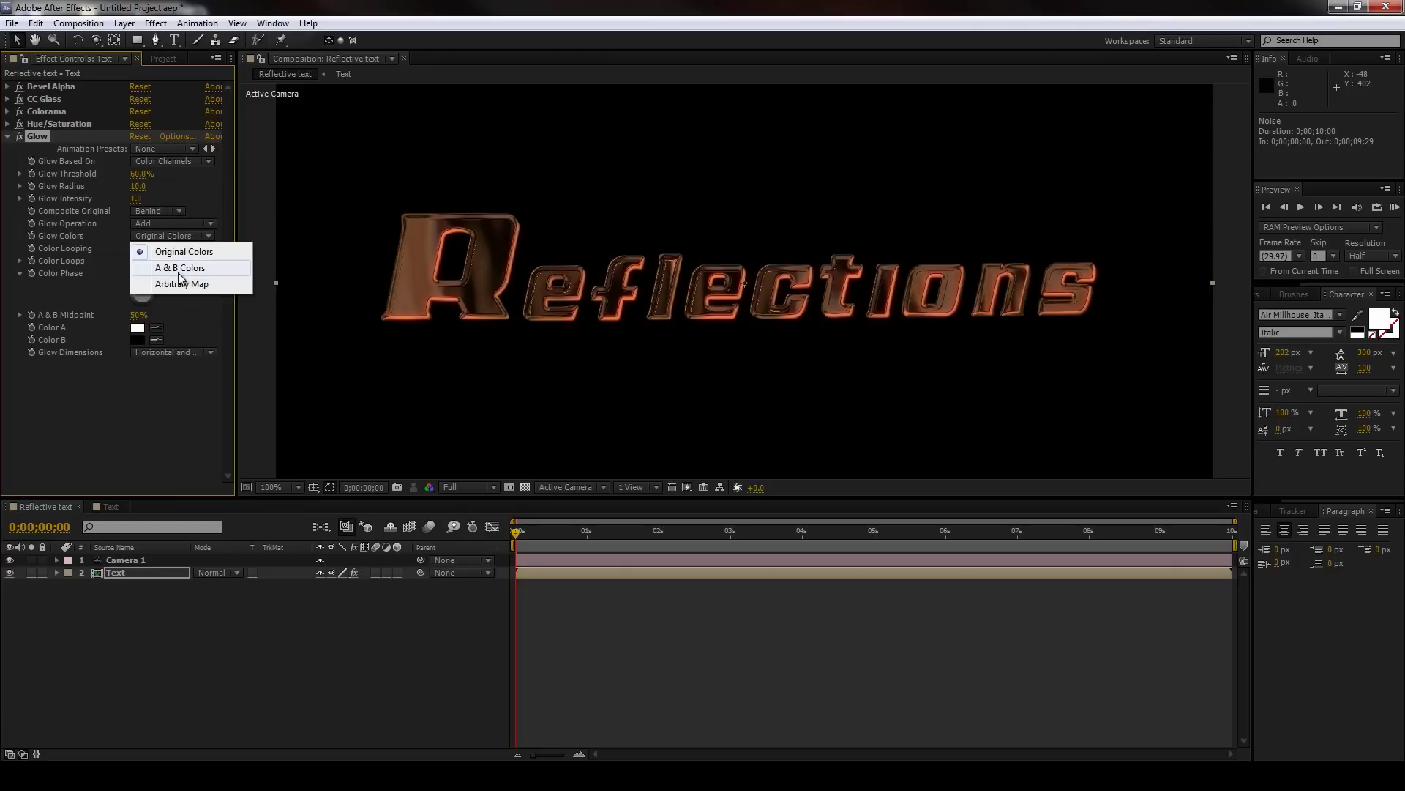
left_click(179, 267)
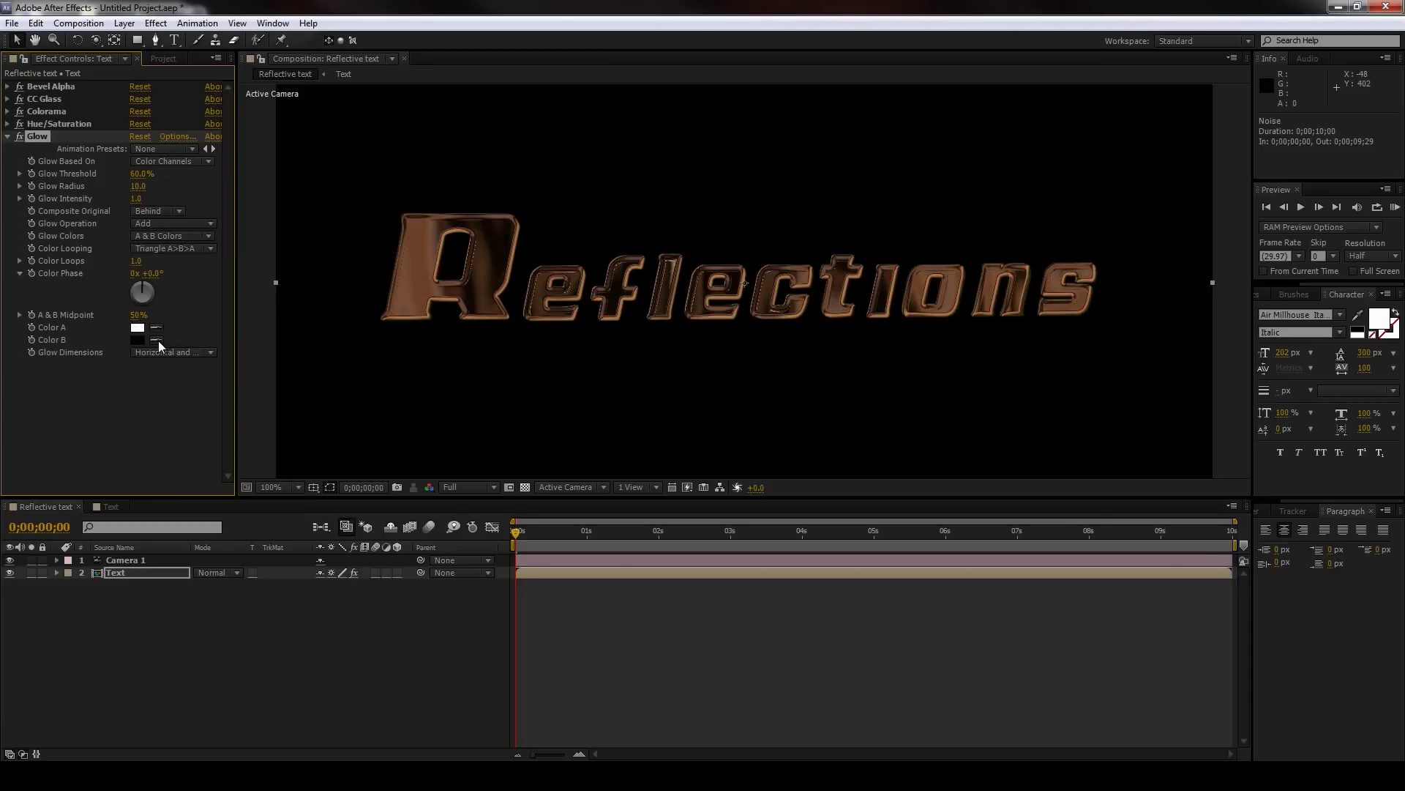
Step: Sample Glow Color B as a brown from the letter R and lower Glow Threshold to 38%
left_click(156, 340)
left_click(456, 231)
mouse_move(139, 176)
left_mouse_down()
mouse_move(116, 179)
mouse_move(145, 185)
mouse_move(133, 174)
left_mouse_up()
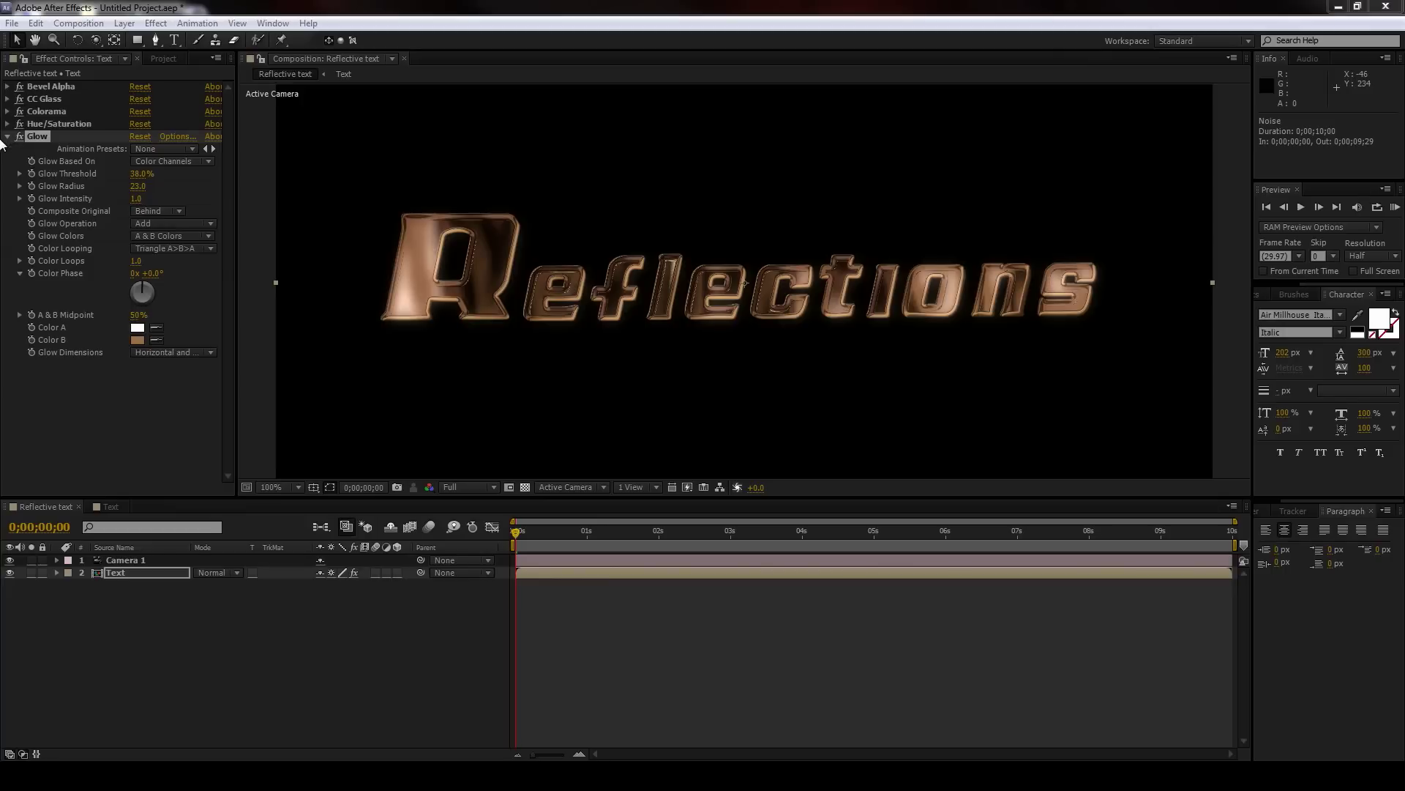
left_click(6, 138)
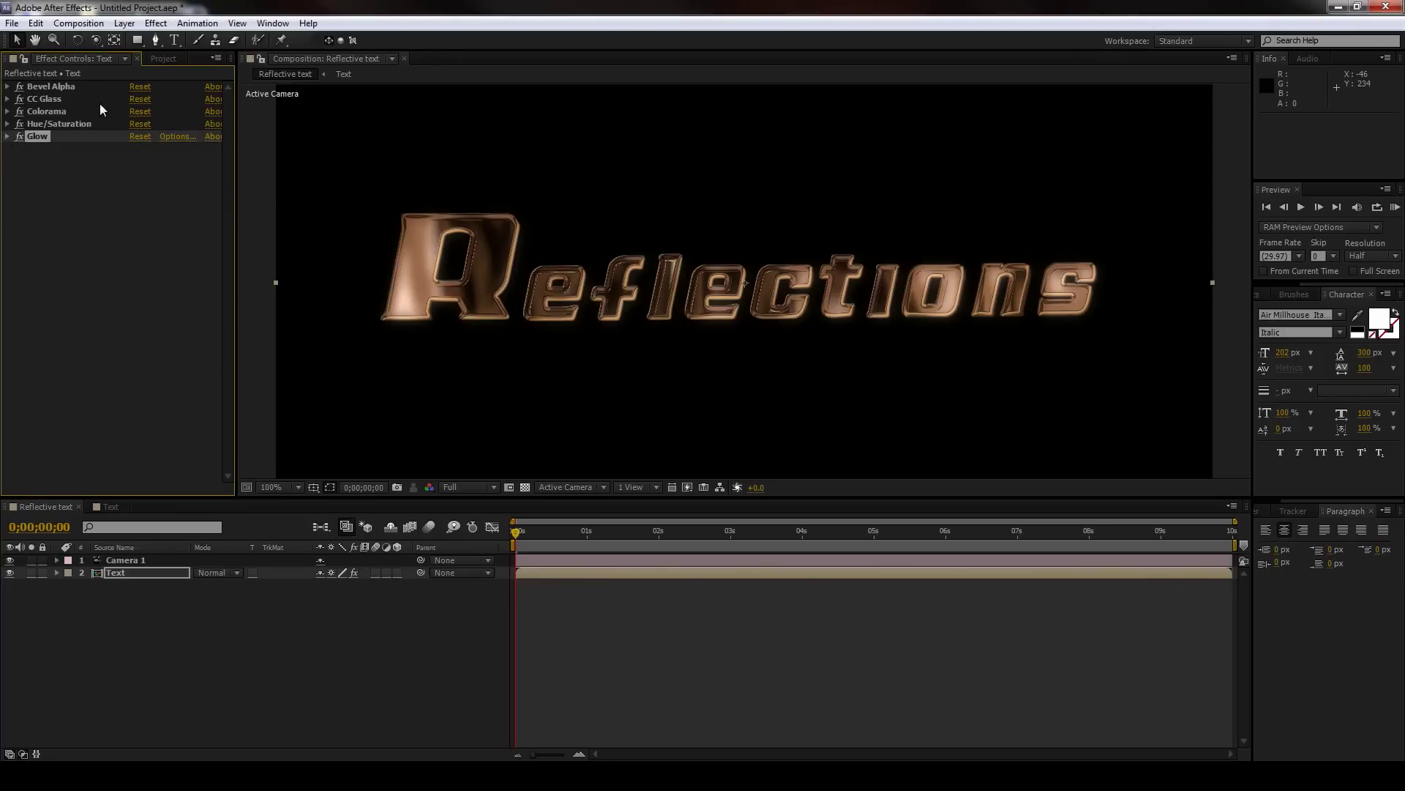
Step: Add a Curves effect lifting the upper curve to brighten the text, and reorder Glow relative to it
left_click(142, 24)
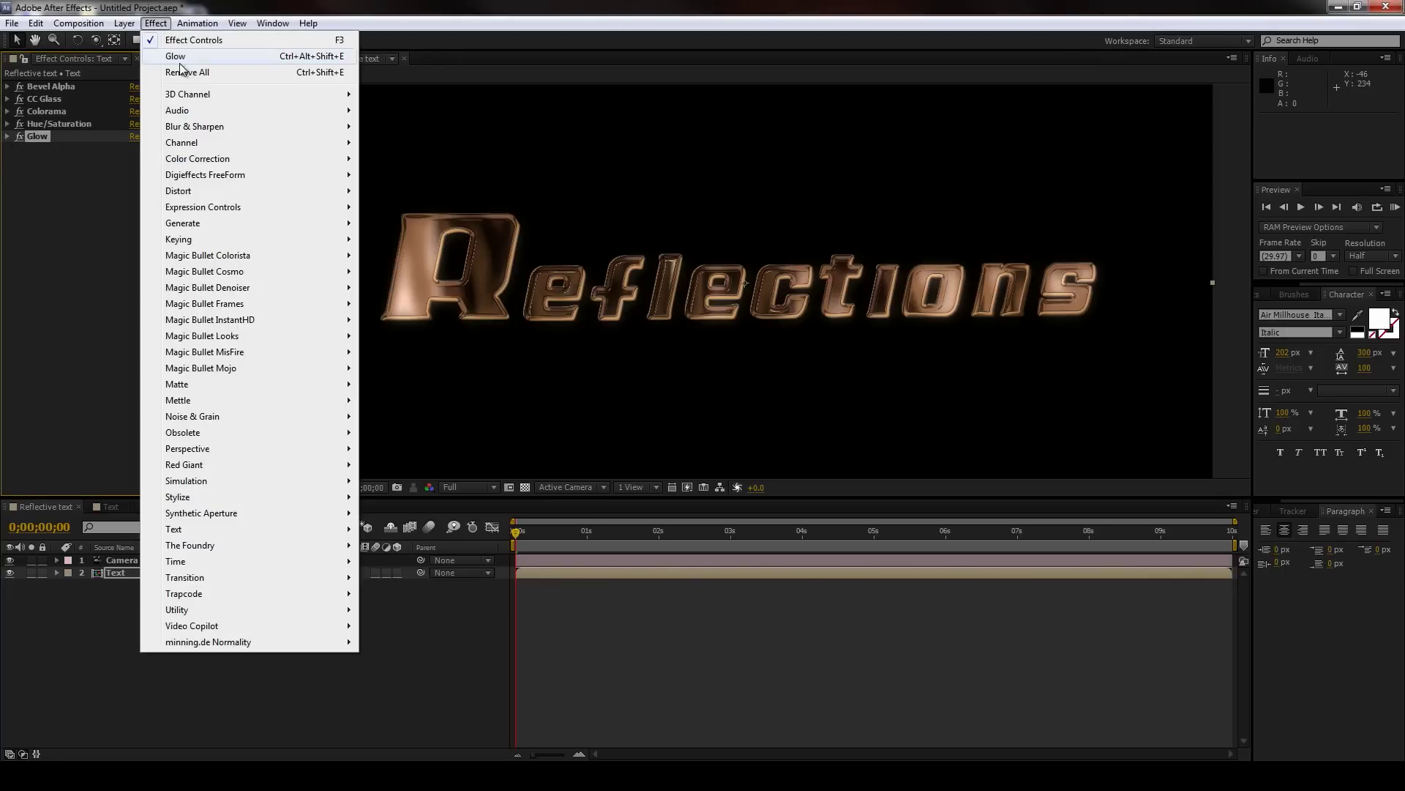
mouse_move(268, 159)
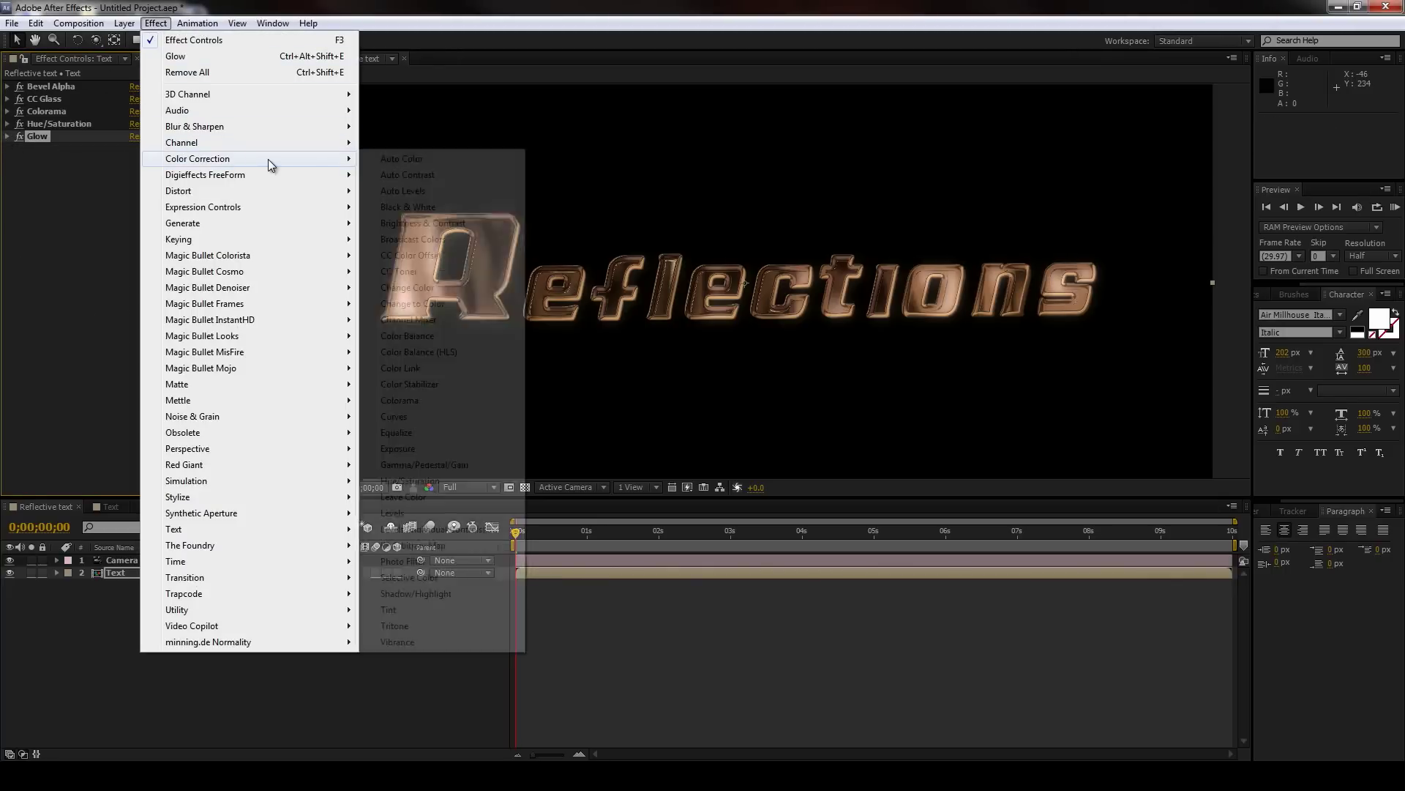
left_click(442, 418)
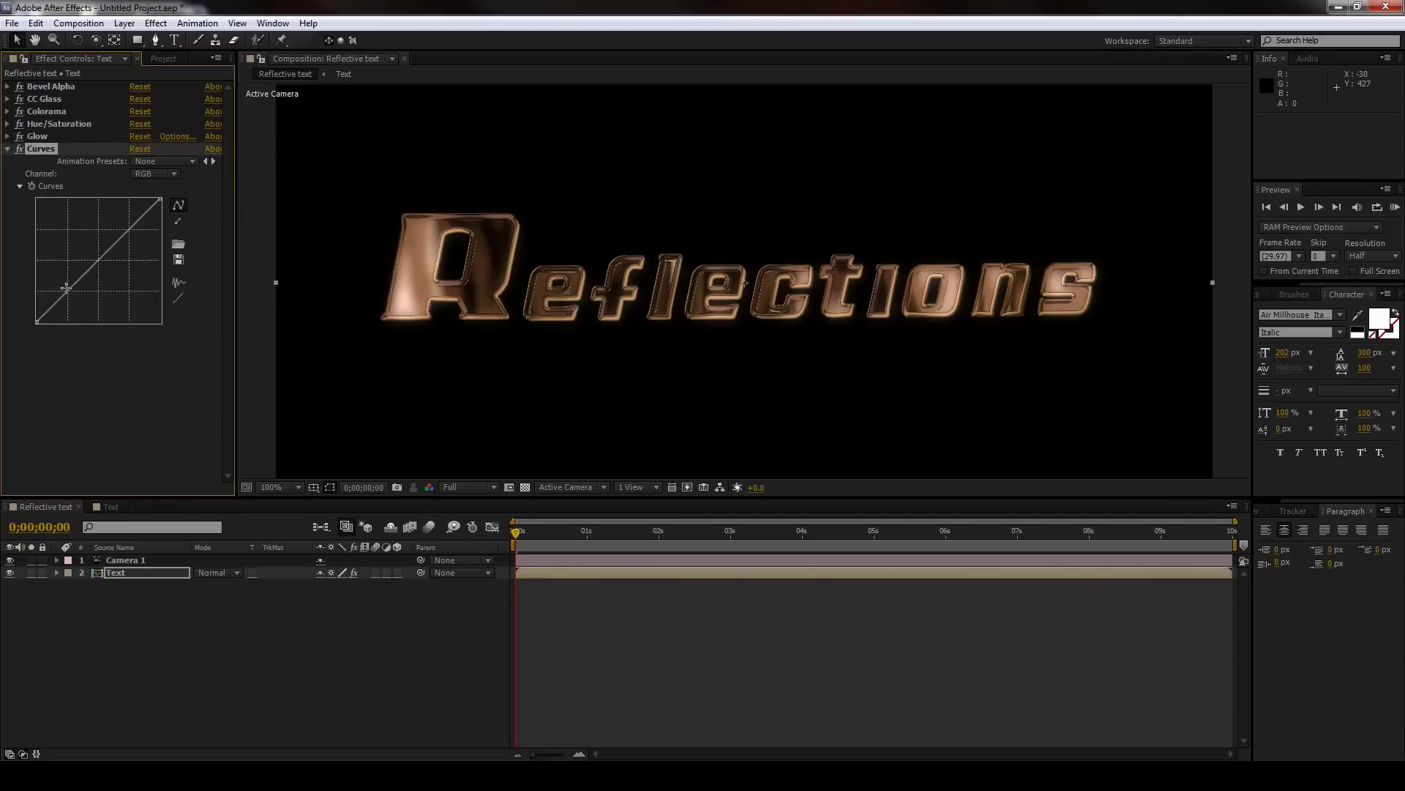
left_click_drag(65, 289, 69, 293)
left_click_drag(123, 219, 123, 238)
left_click_drag(37, 136, 9, 129)
Step: Lower the Hue/Saturation Master Saturation to -73
left_click(8, 124)
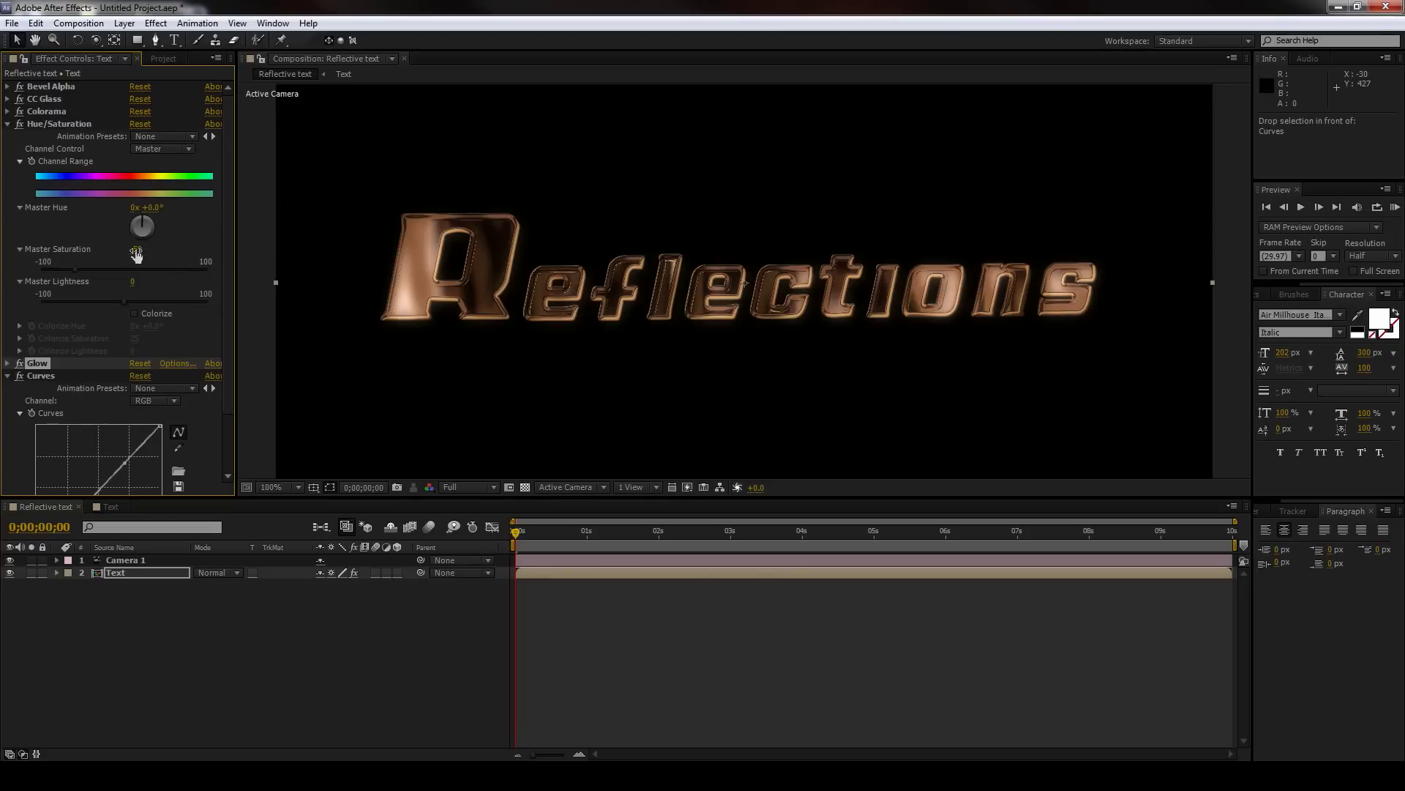
left_click_drag(136, 254, 129, 250)
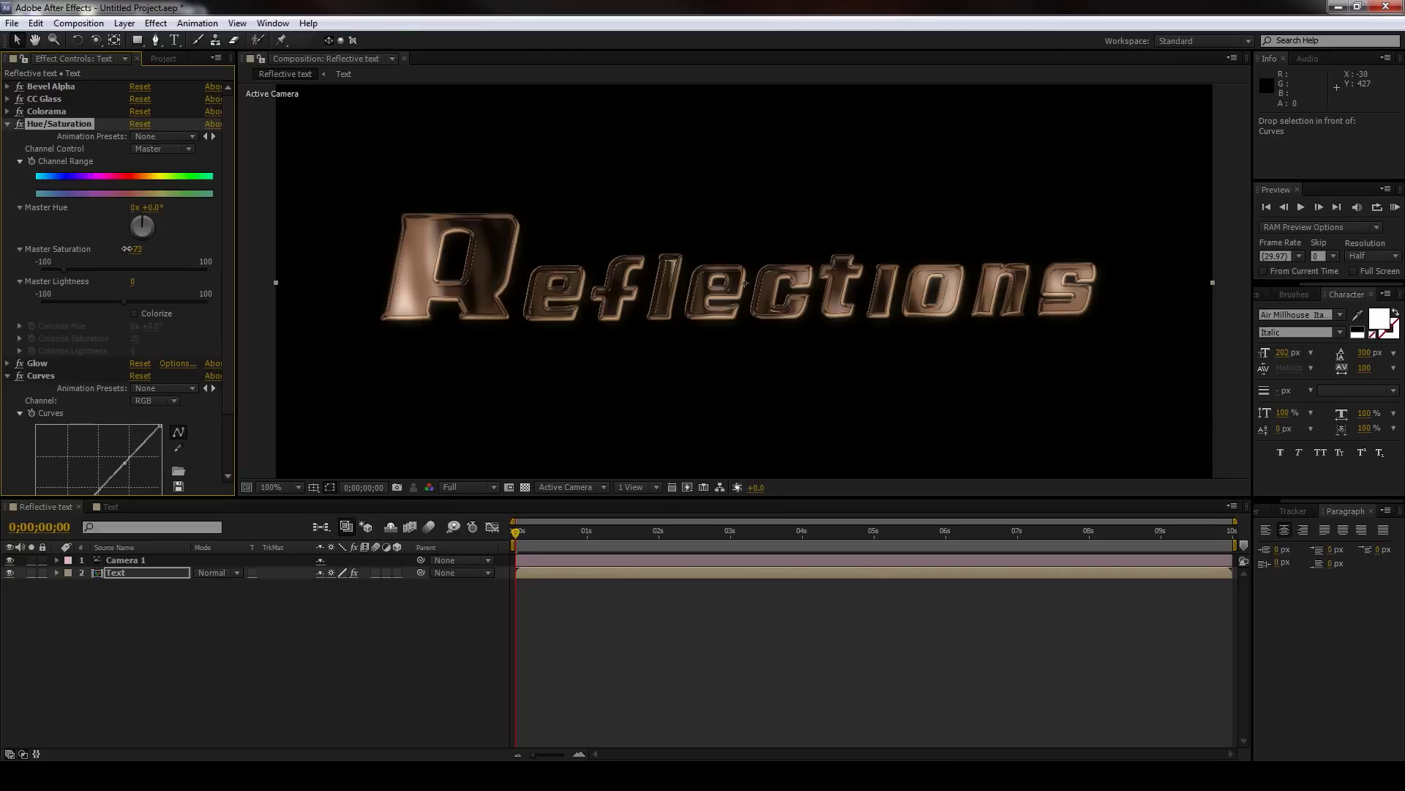
left_click(7, 123)
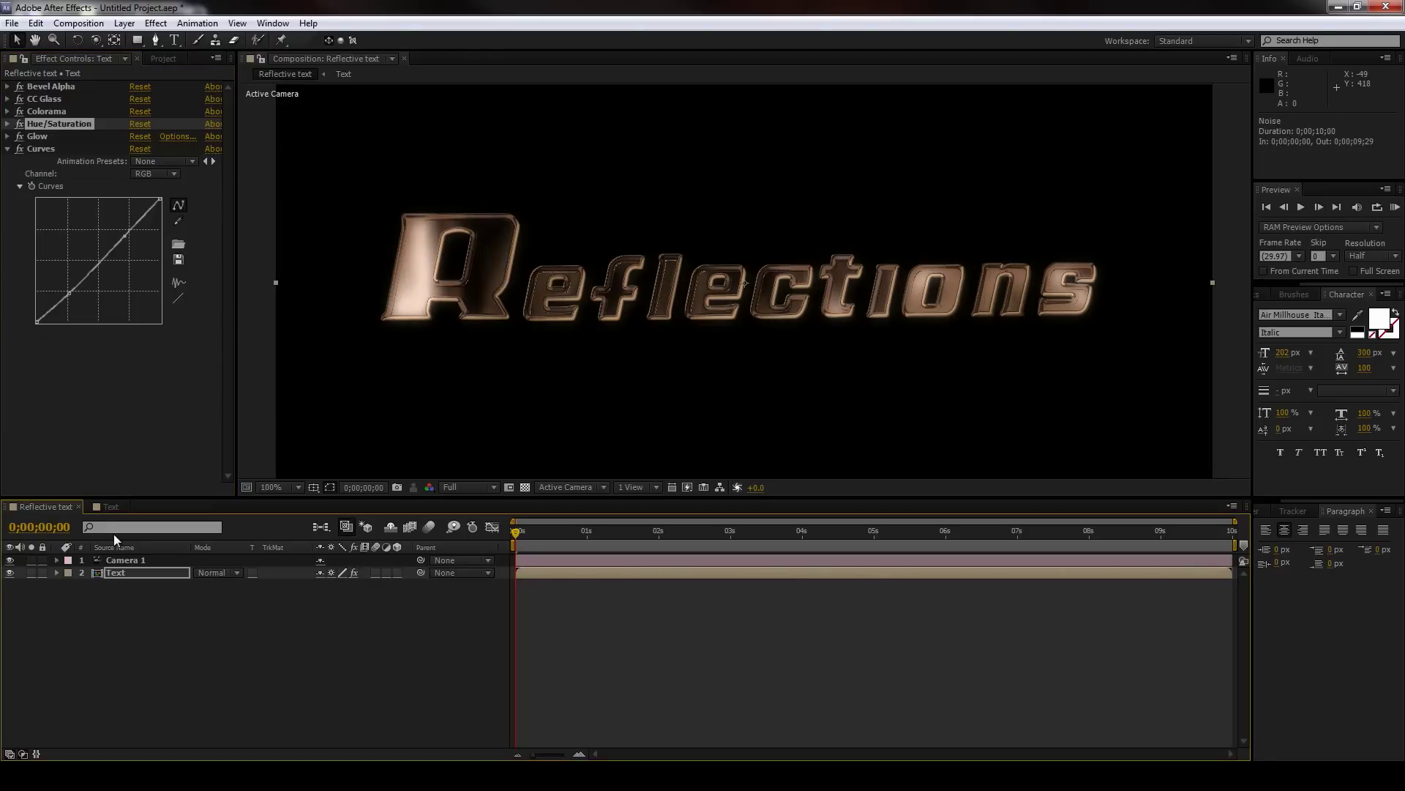
left_click(7, 124)
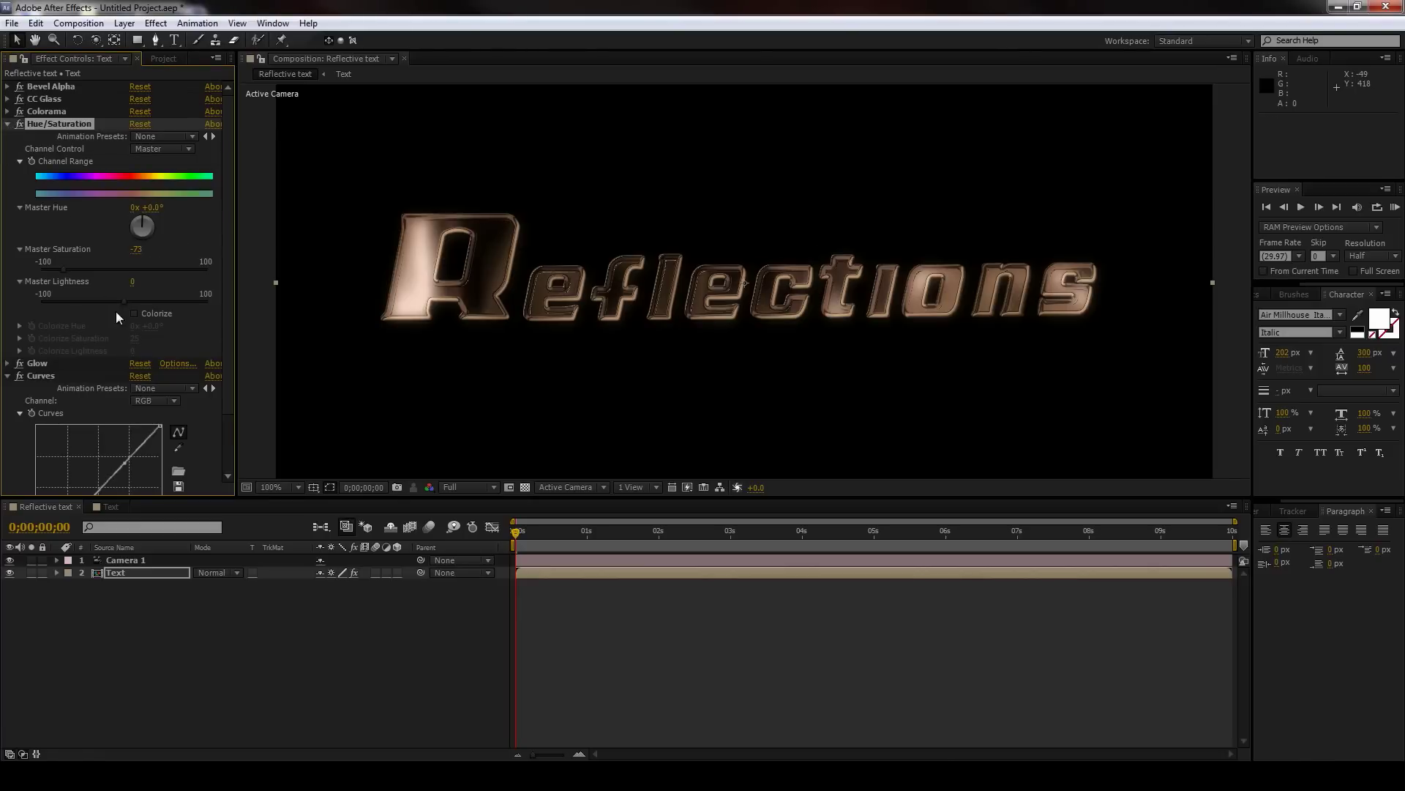
left_click(135, 314)
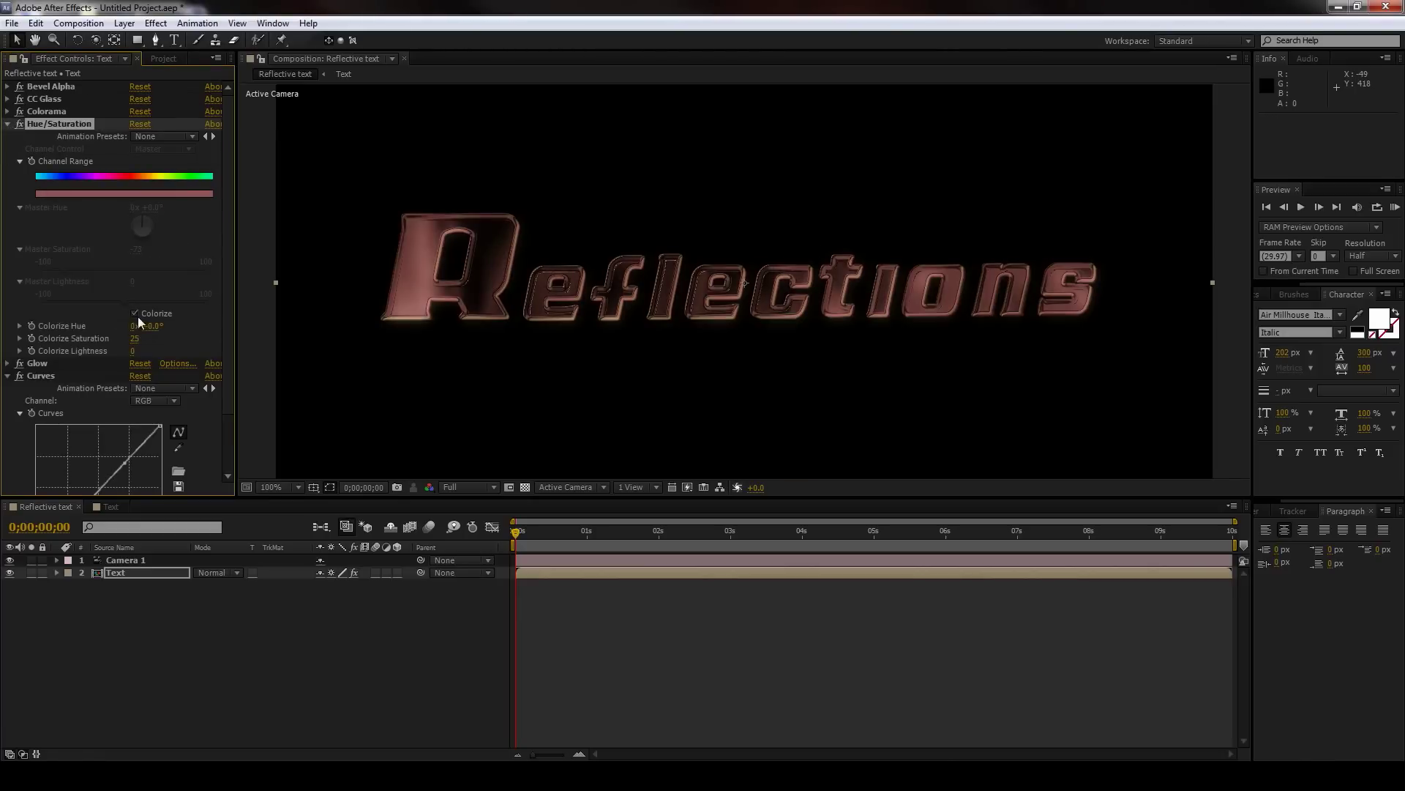
left_click_drag(152, 330, 214, 316)
mouse_move(132, 351)
left_mouse_down()
mouse_move(156, 347)
mouse_move(111, 355)
left_mouse_up()
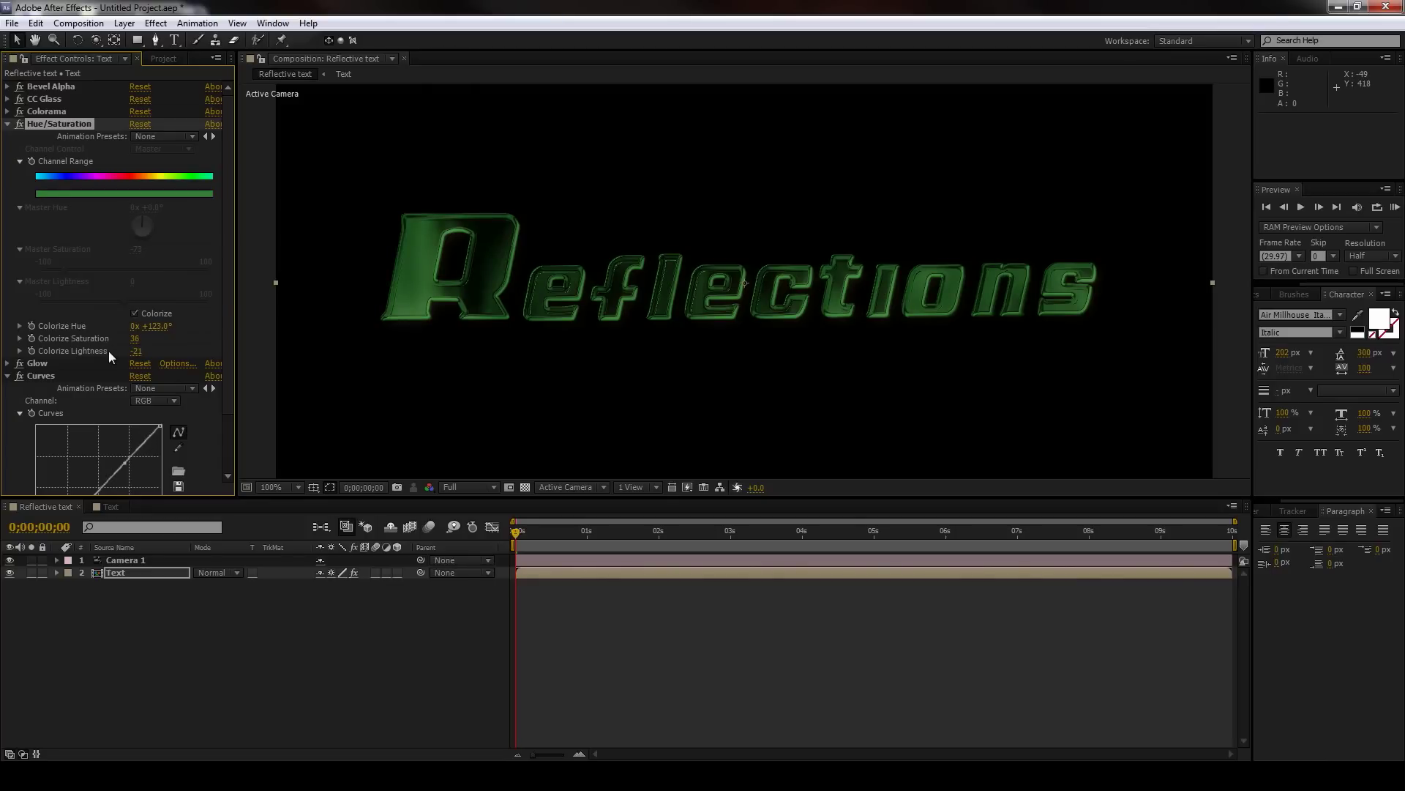
left_click(135, 312)
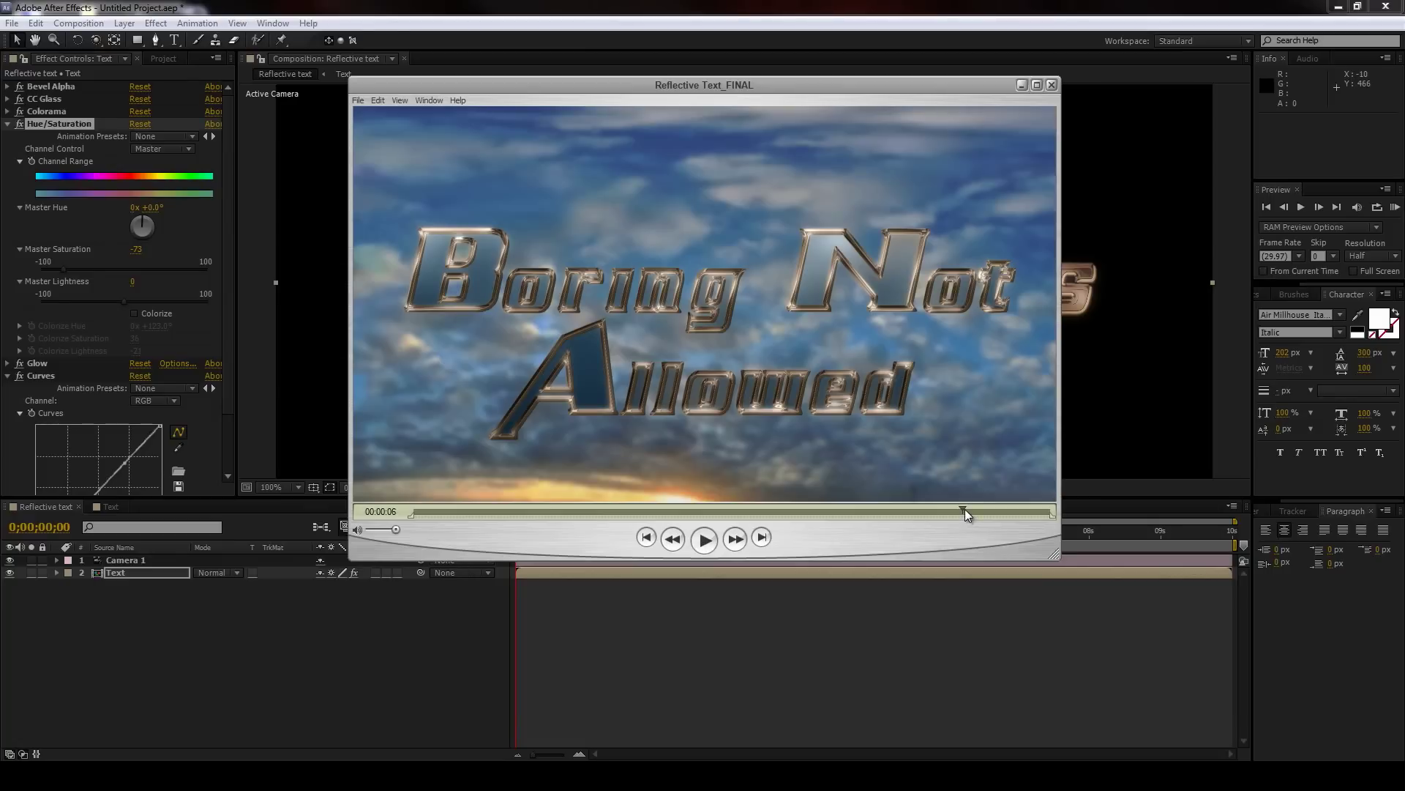
Step: Scrub back and forth through the Reflective Text_FINAL example video
left_click_drag(964, 511, 448, 510)
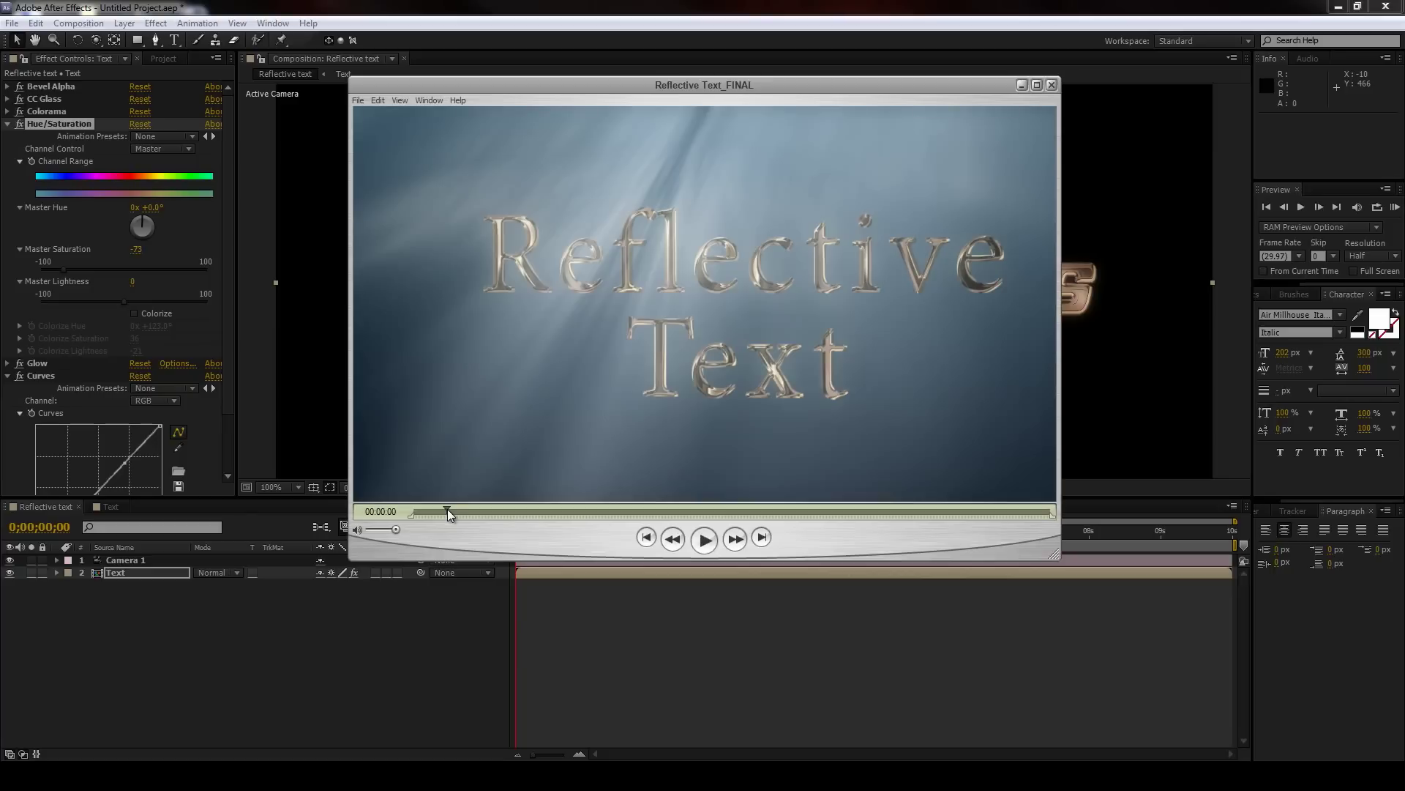
left_click_drag(447, 508, 642, 508)
Step: Return to After Effects, switch to the Text composition and show the Noise layer's Fractal Noise settings
left_click(176, 604)
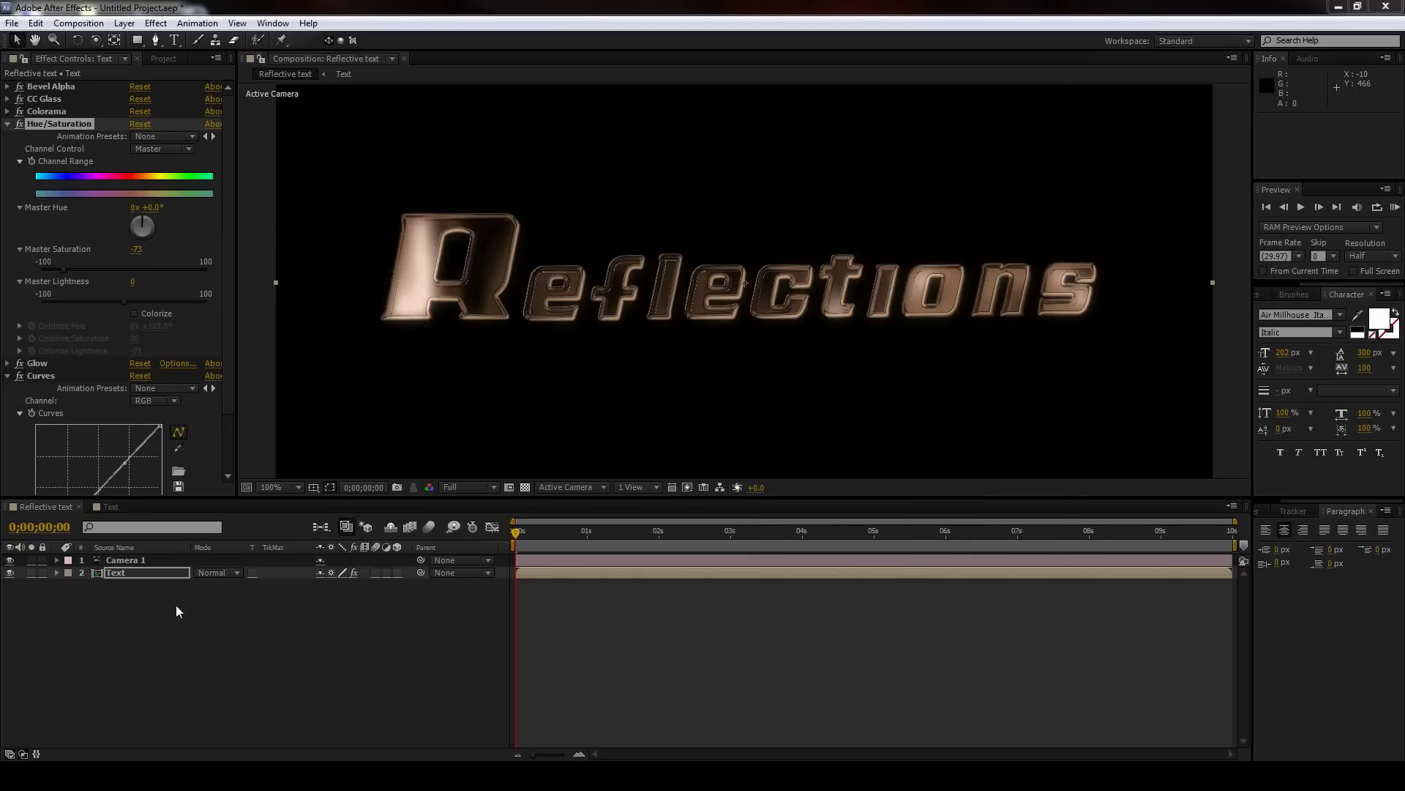
left_click(113, 507)
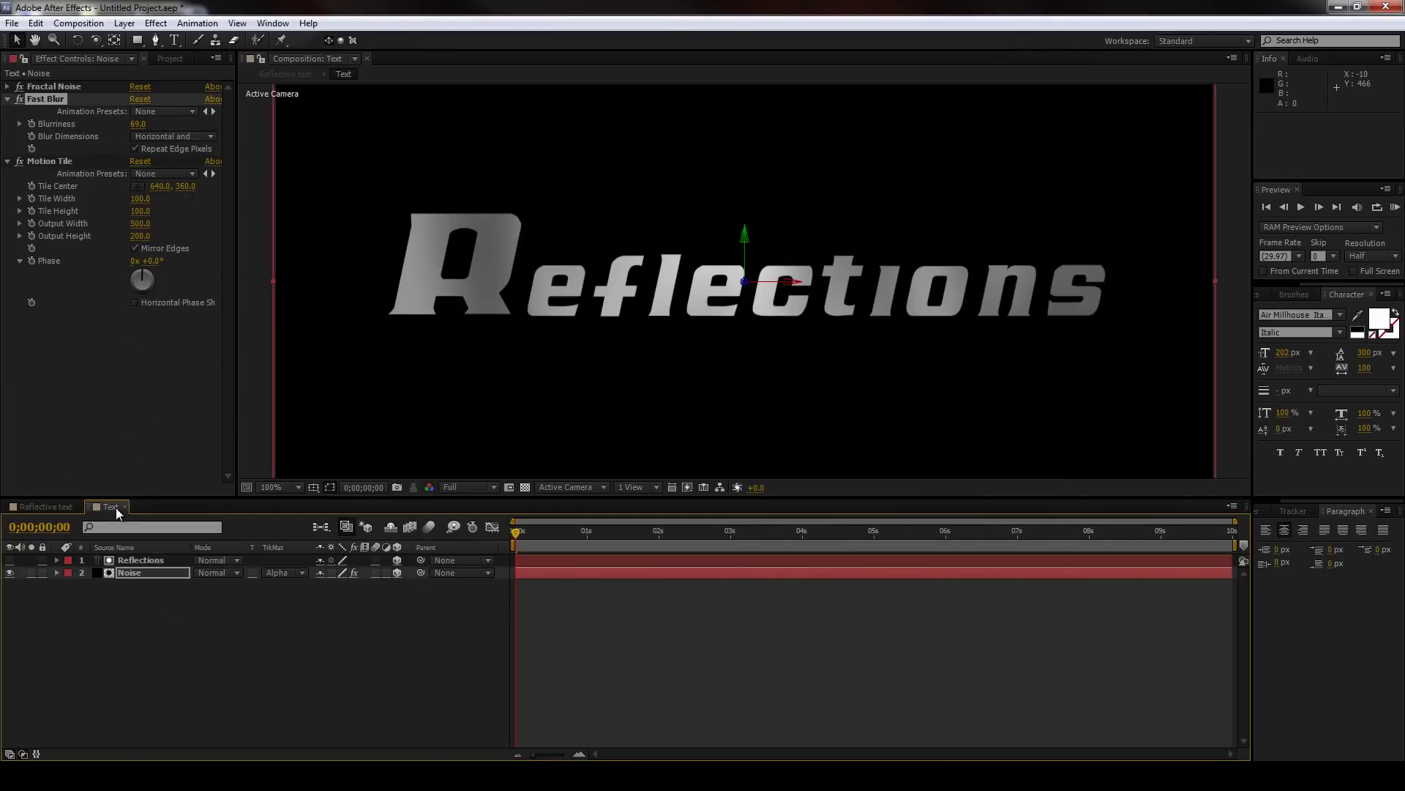
left_click(151, 573)
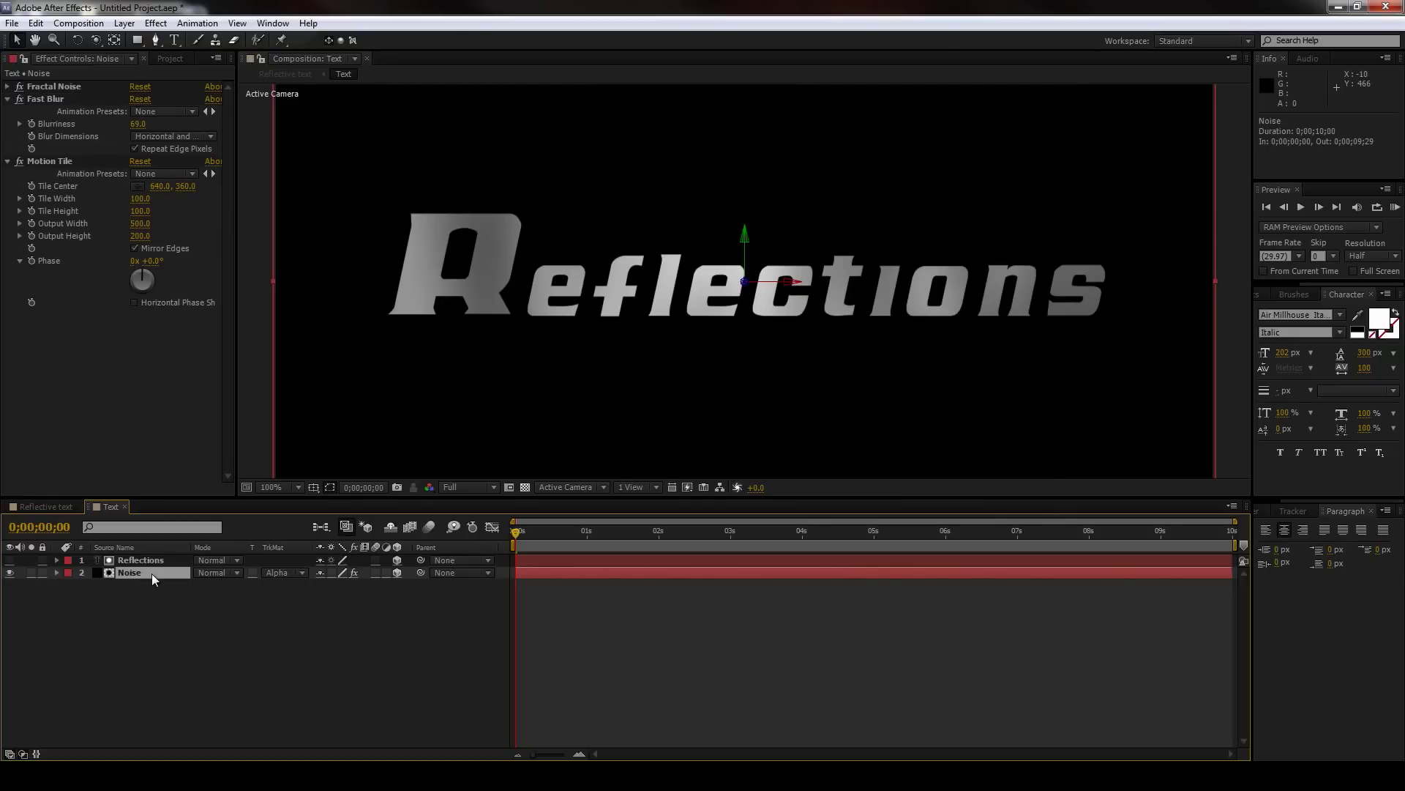
left_click(8, 86)
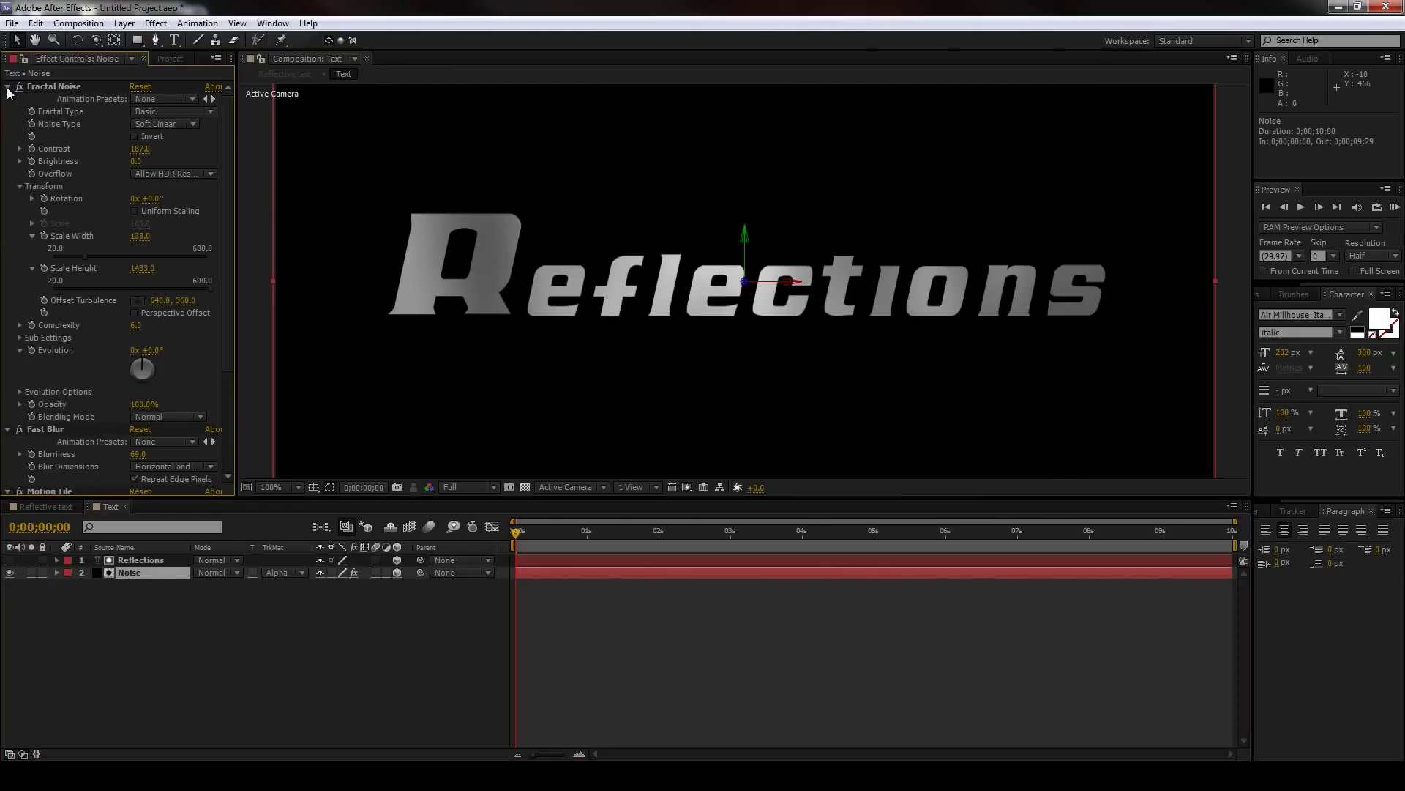
Step: Drive Fractal Noise Evolution with the expression time*(75) and play a preview
left_click(32, 349, "alt")
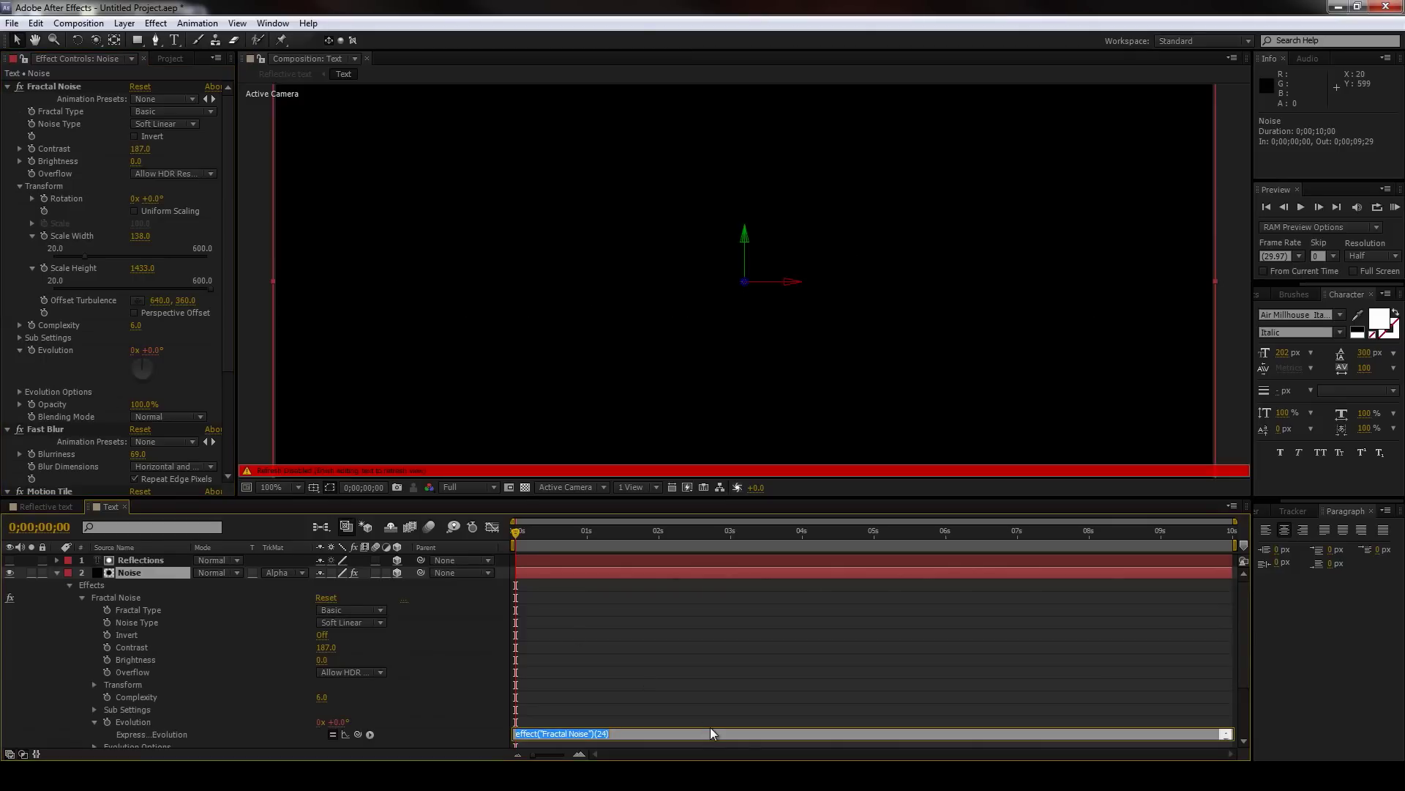
type("time")
type("*(75")
left_click(471, 710)
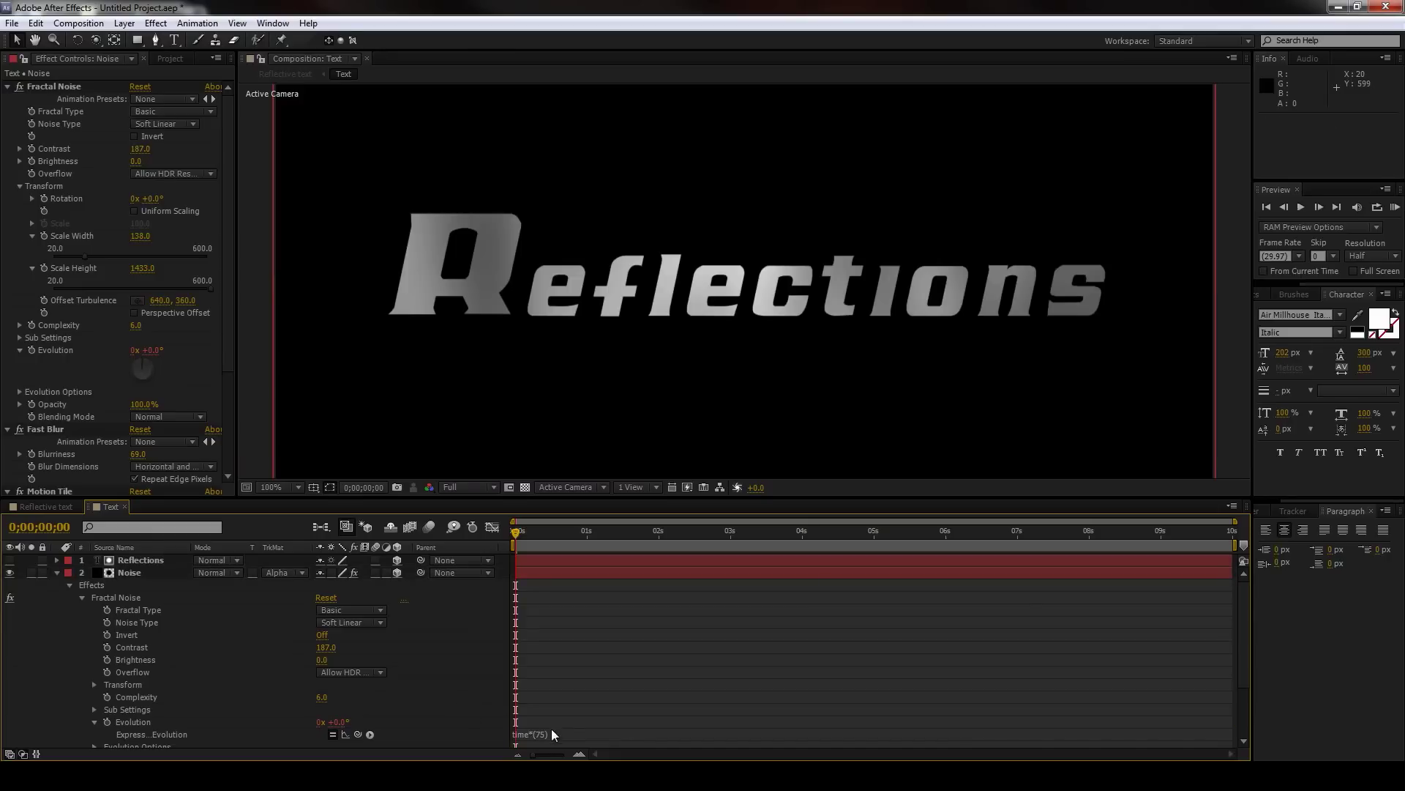
left_click(1395, 207)
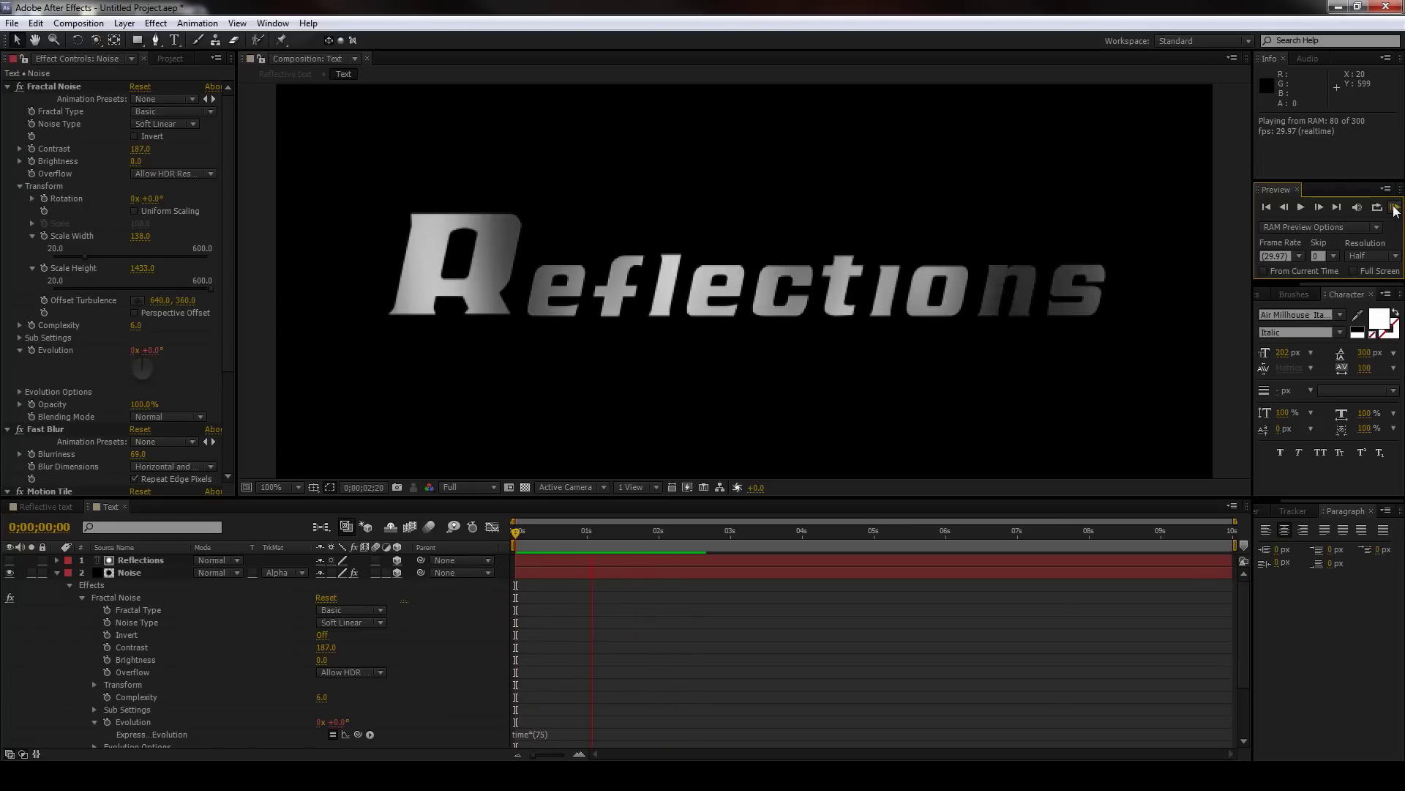
Step: Back in Reflective text, preview the sweeping reflections on the bronze lettering, then select the Text layer
key("space")
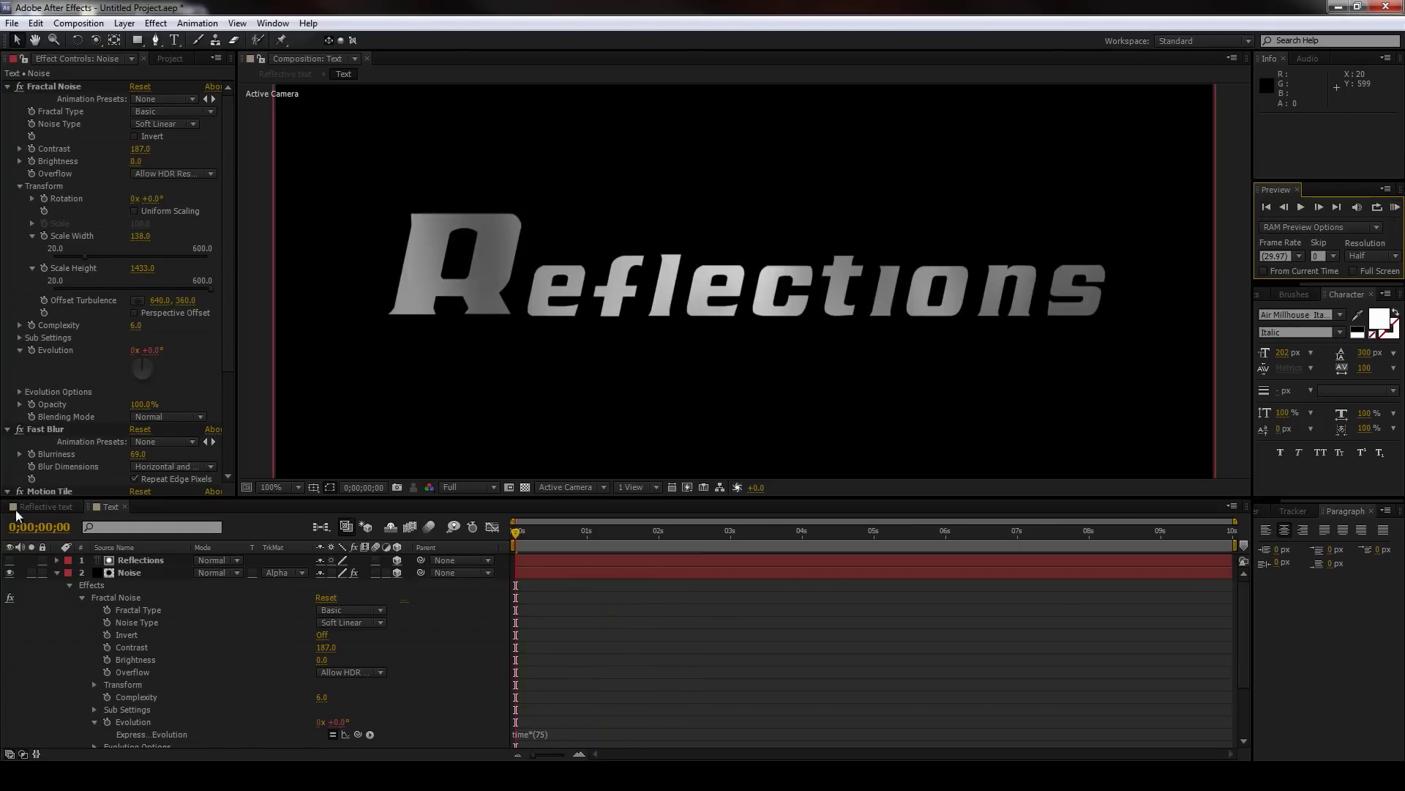
left_click(45, 507)
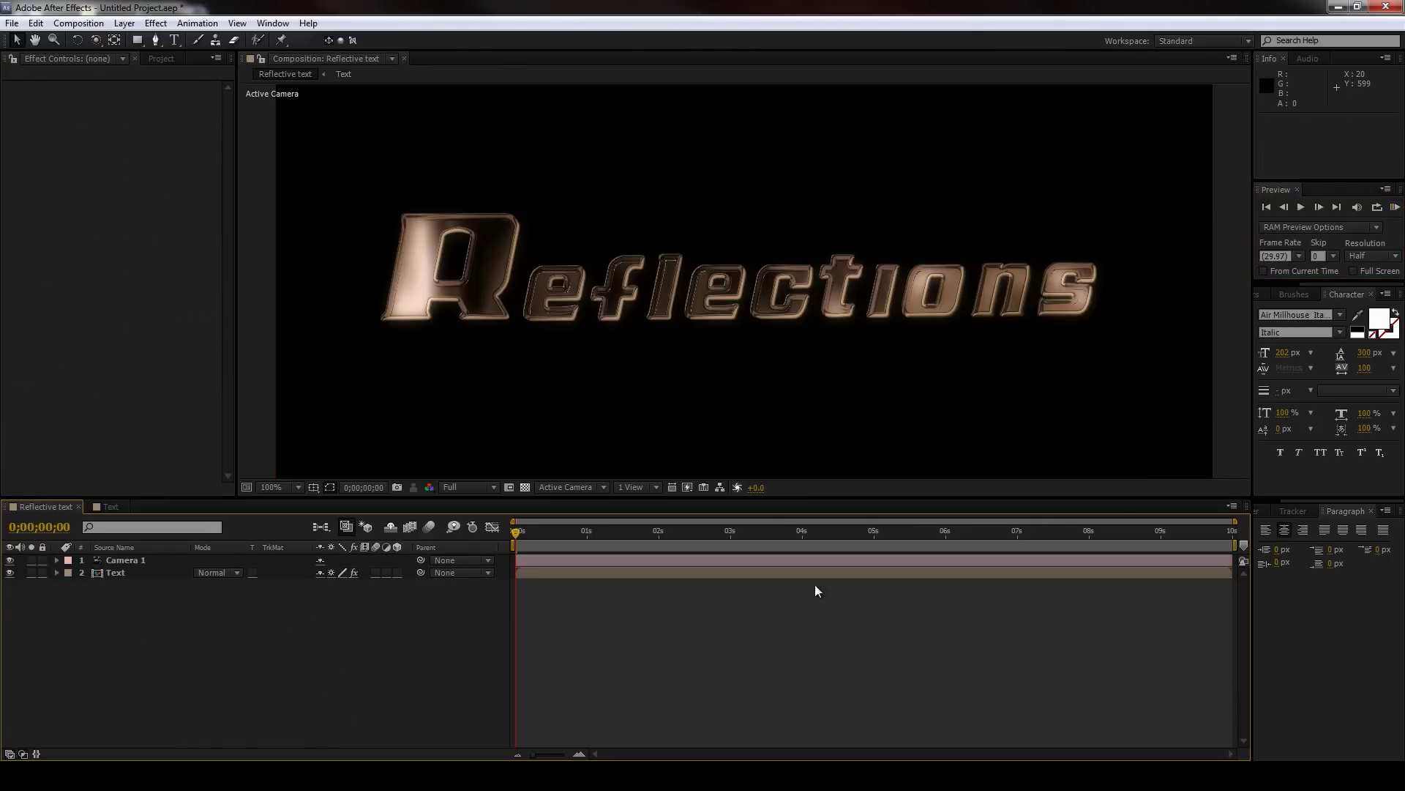
left_click(1395, 208)
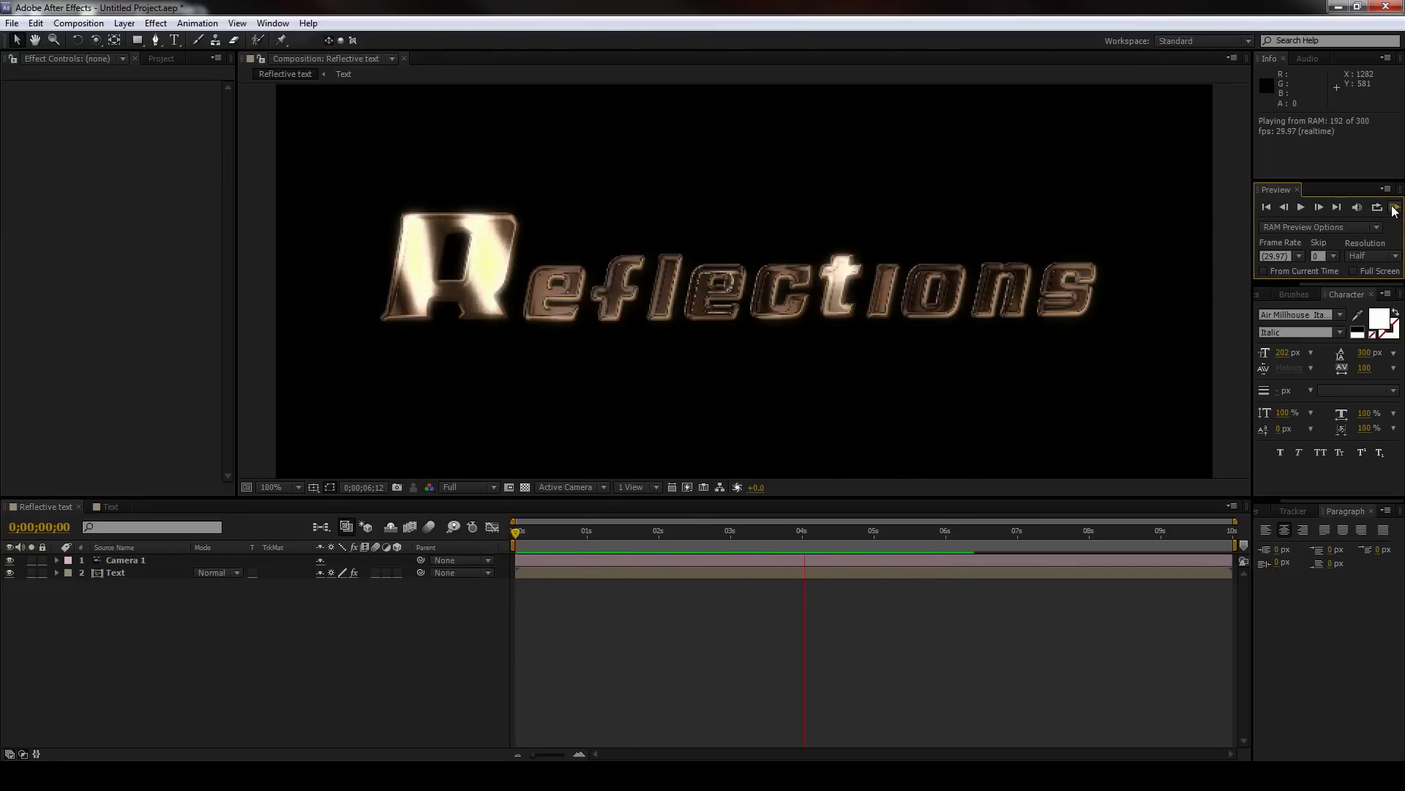
left_click(1394, 208)
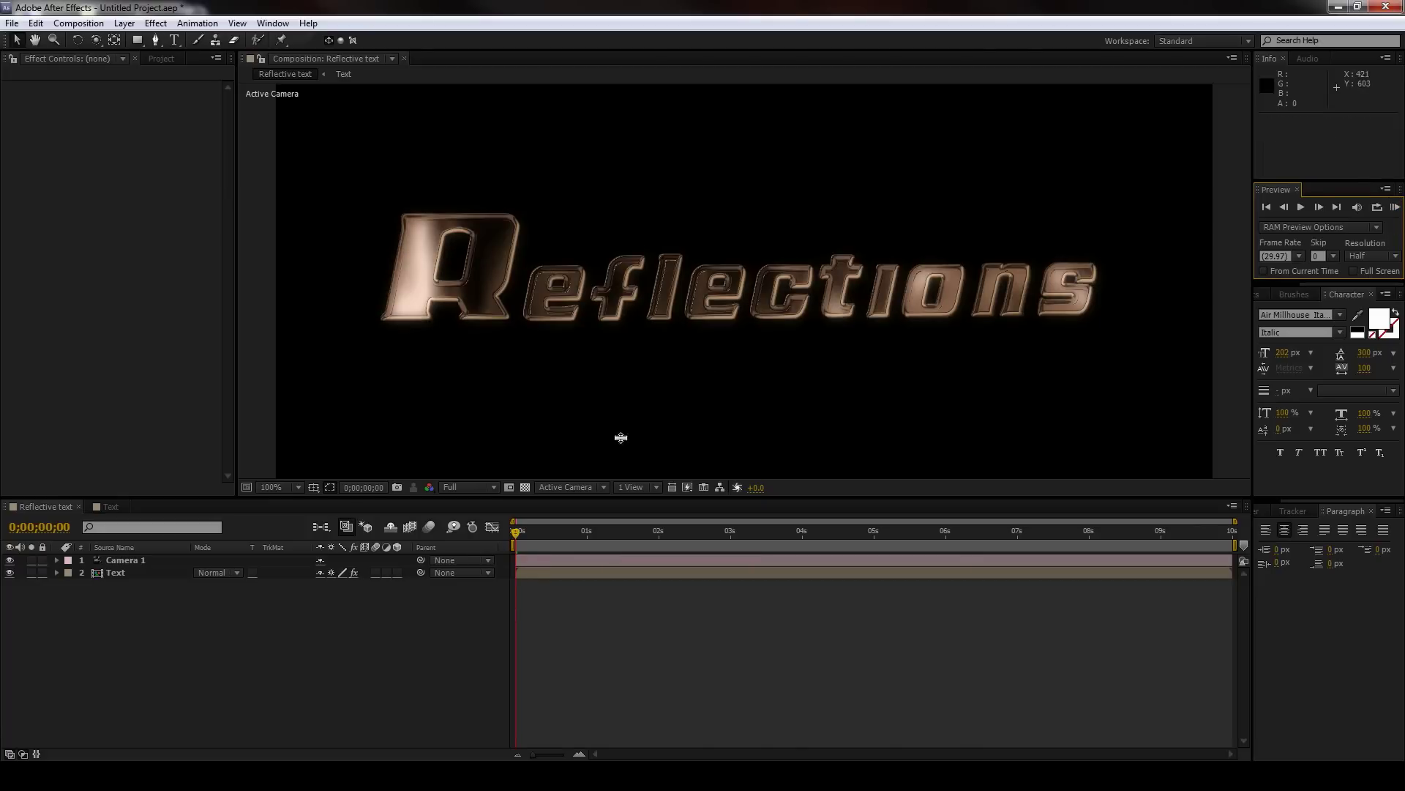
left_click(745, 283)
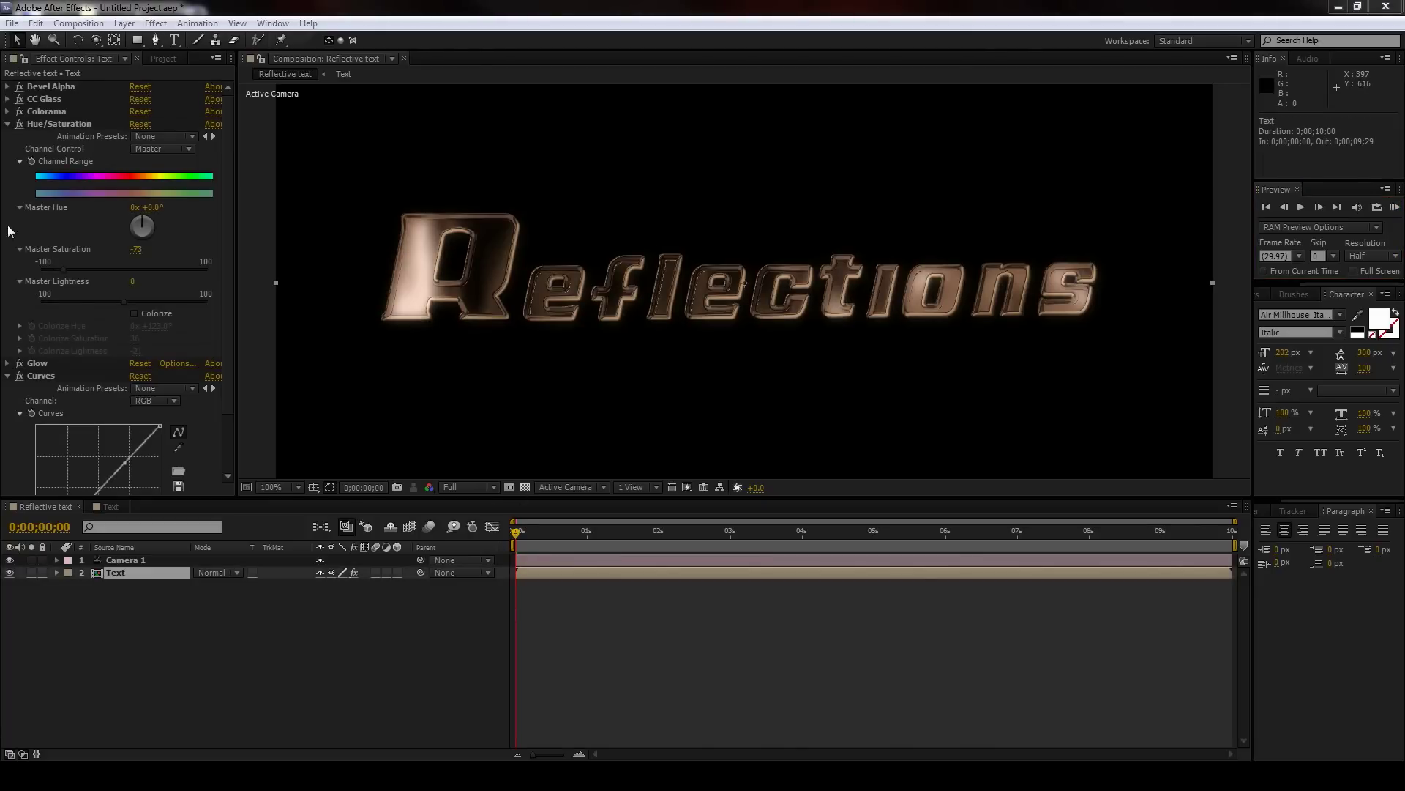
Step: Duplicate the Text comp, rename the copy 'Border', and place it above Text in Reflective text
left_click(164, 58)
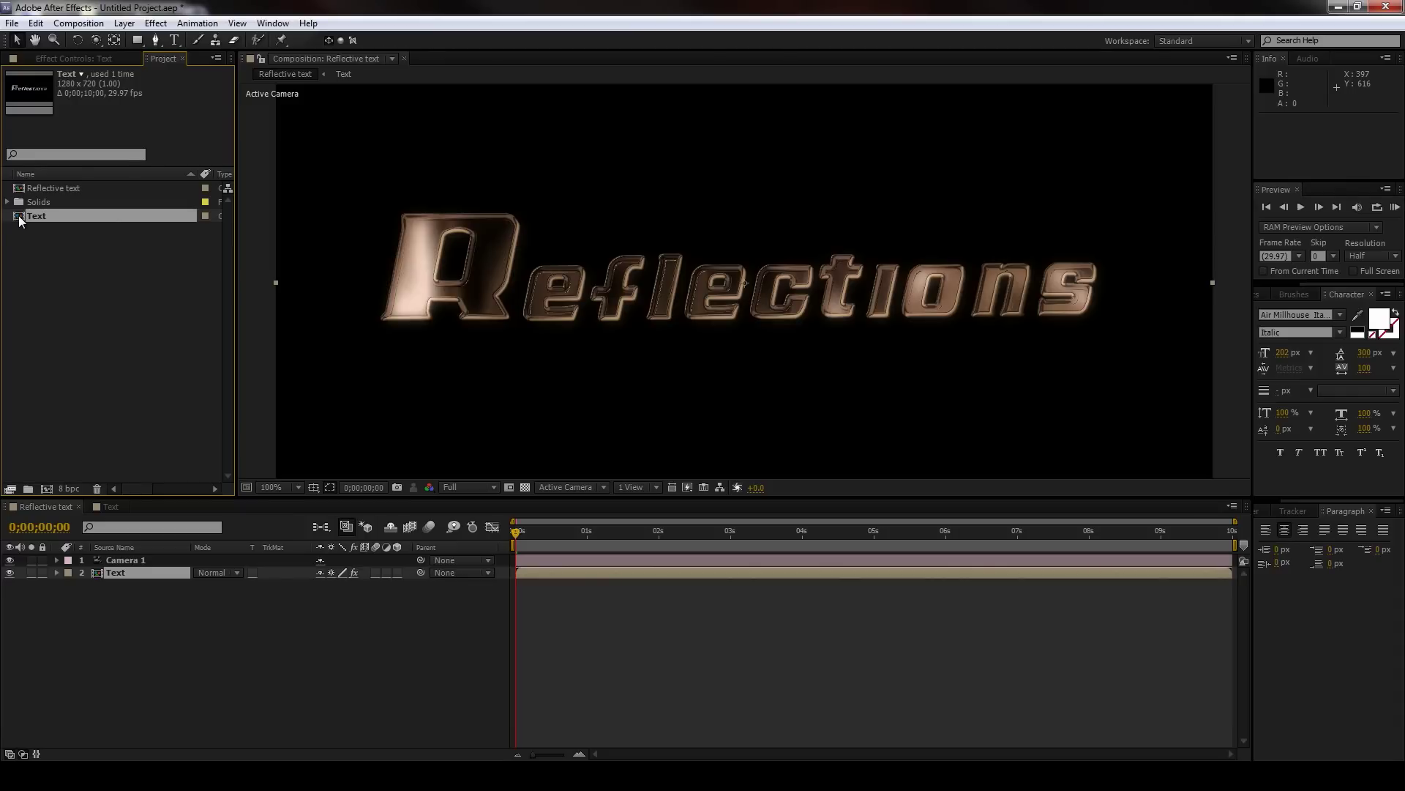
key("ctrl+d")
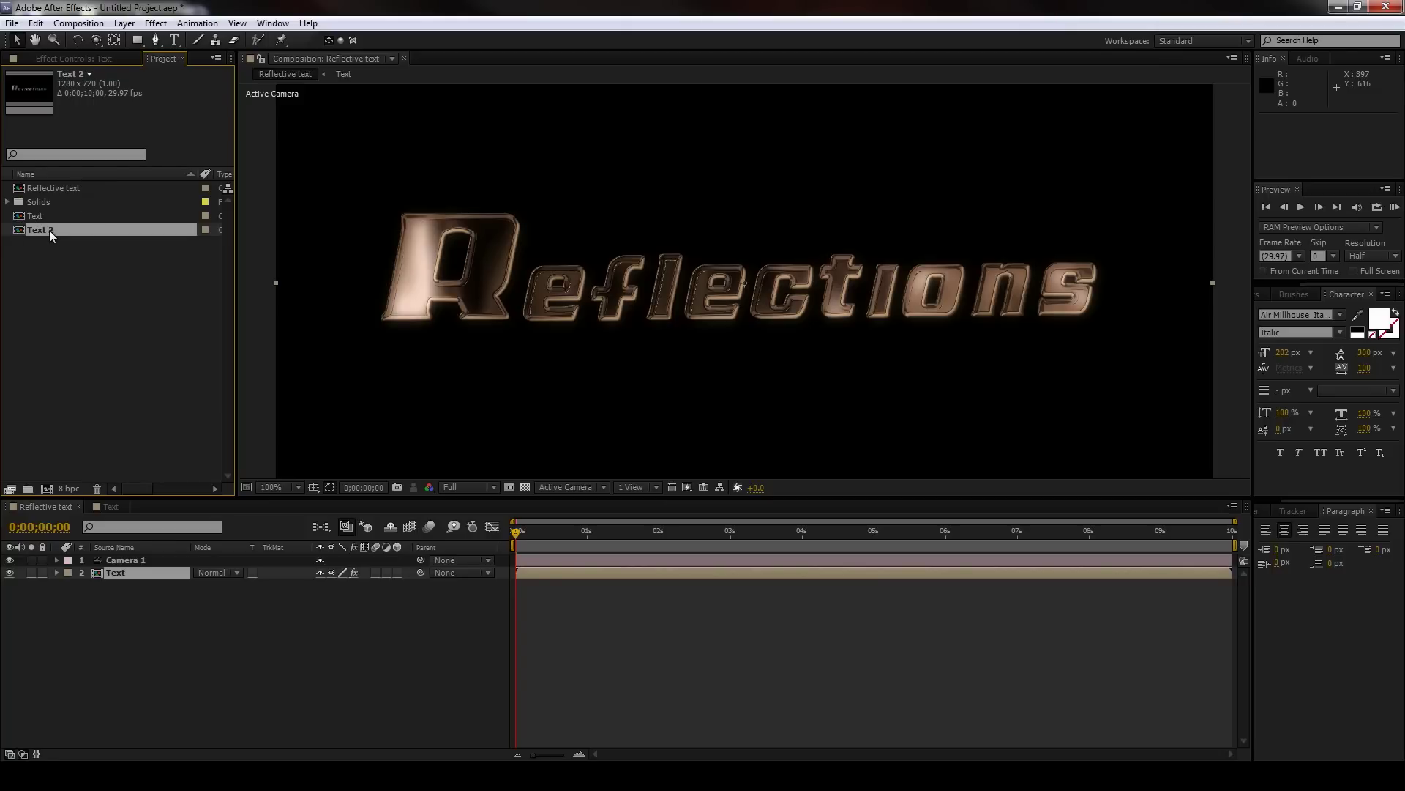
key("Return")
type("B")
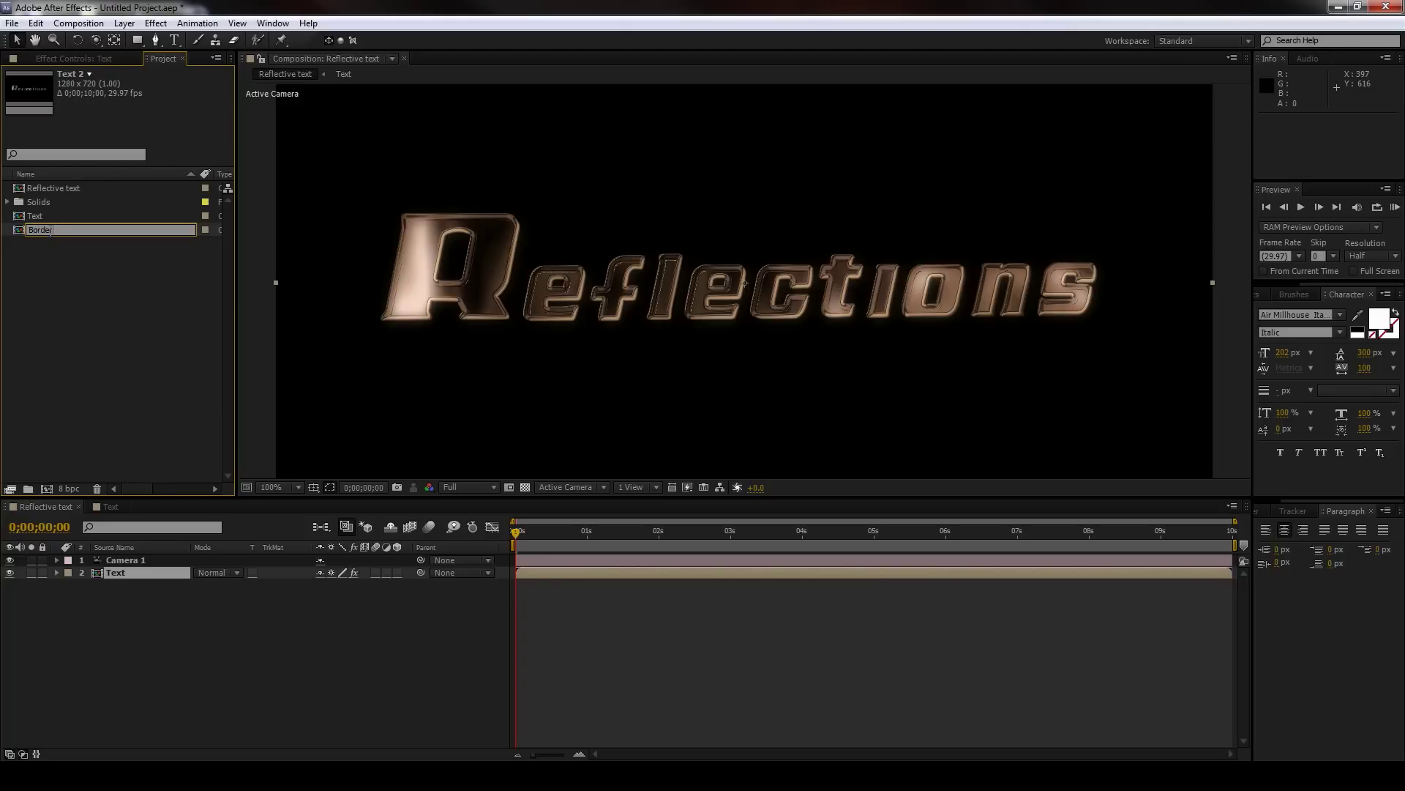
type("order")
left_click(58, 259)
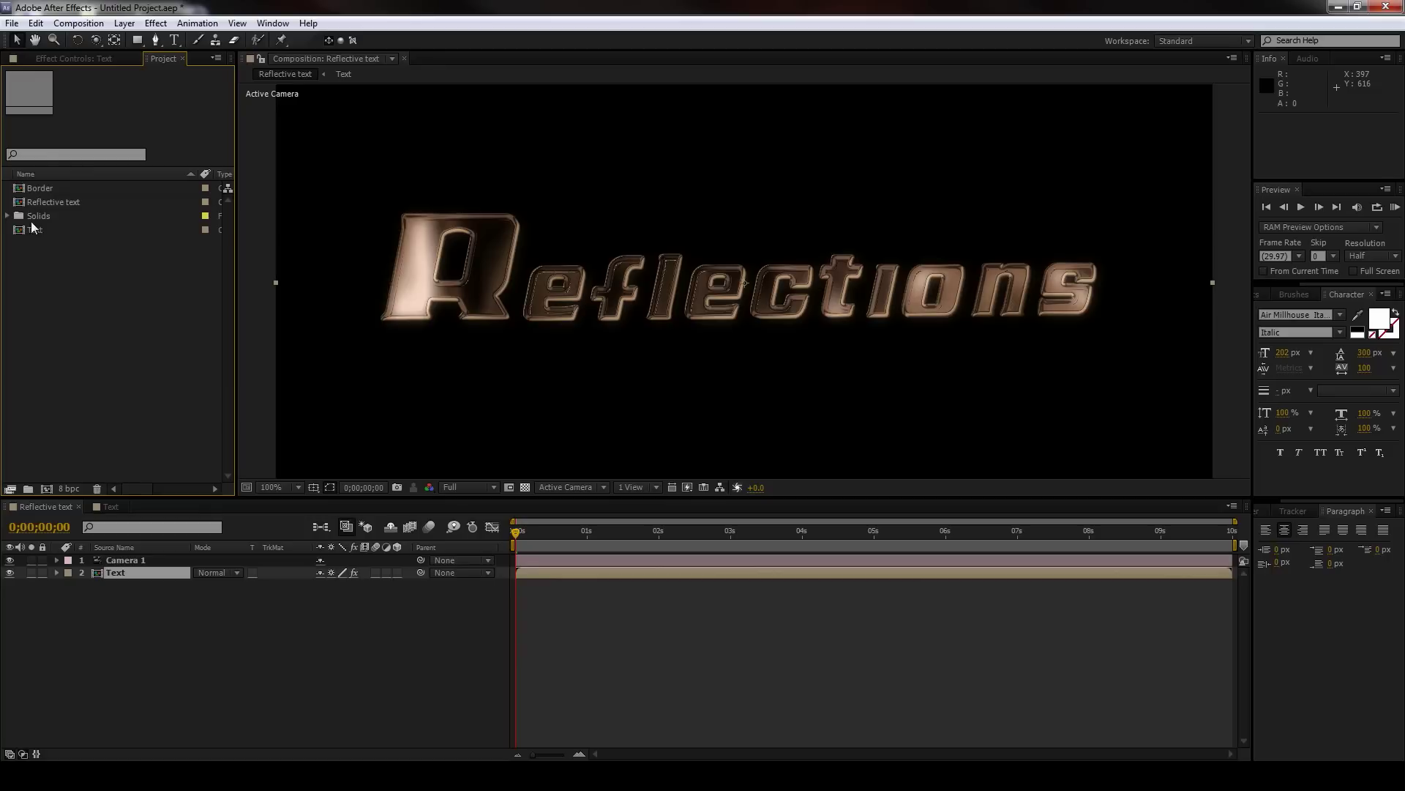
left_click_drag(36, 188, 100, 569)
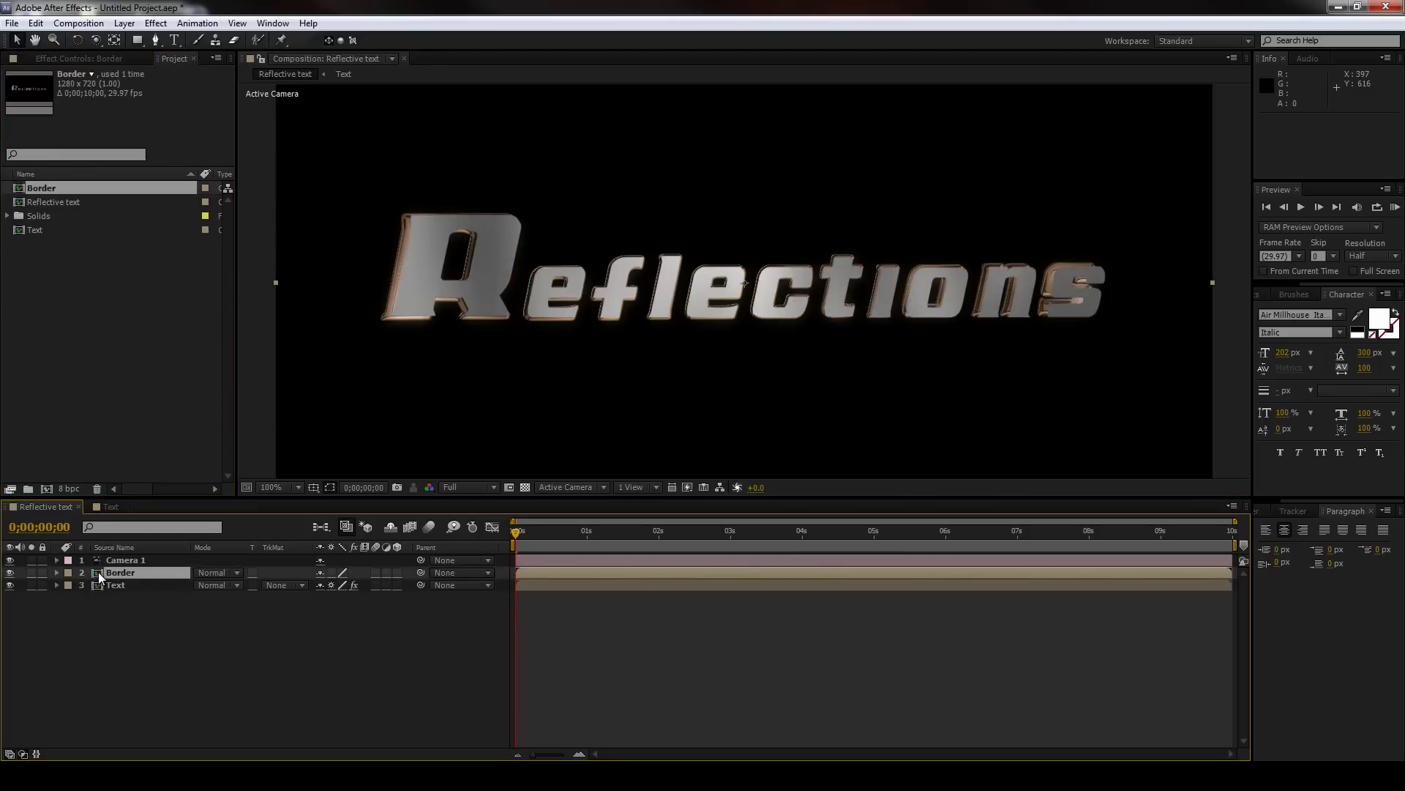
Step: In the Border comp, give the Reflections text layer a white FFFFFF stroke
double_click(98, 572)
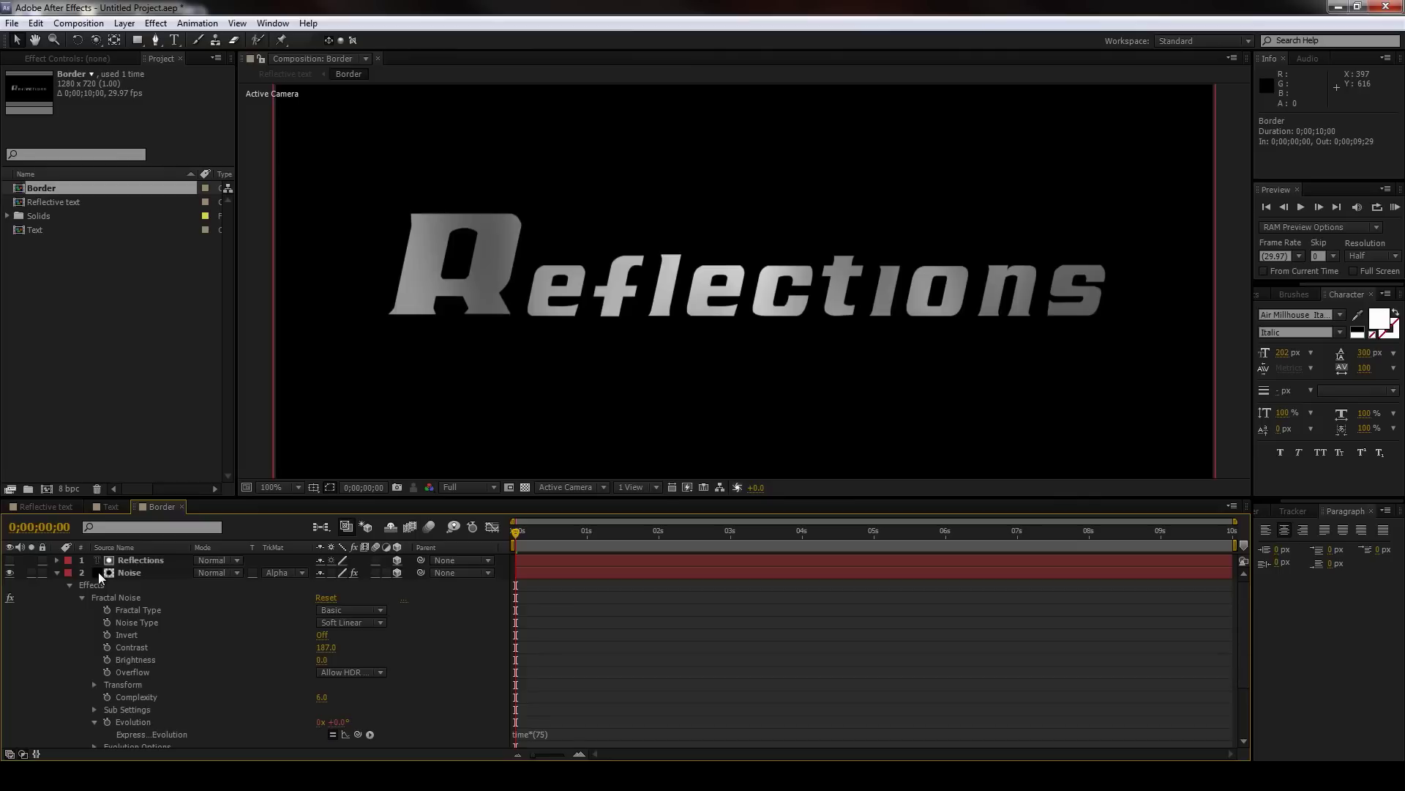
left_click(57, 573)
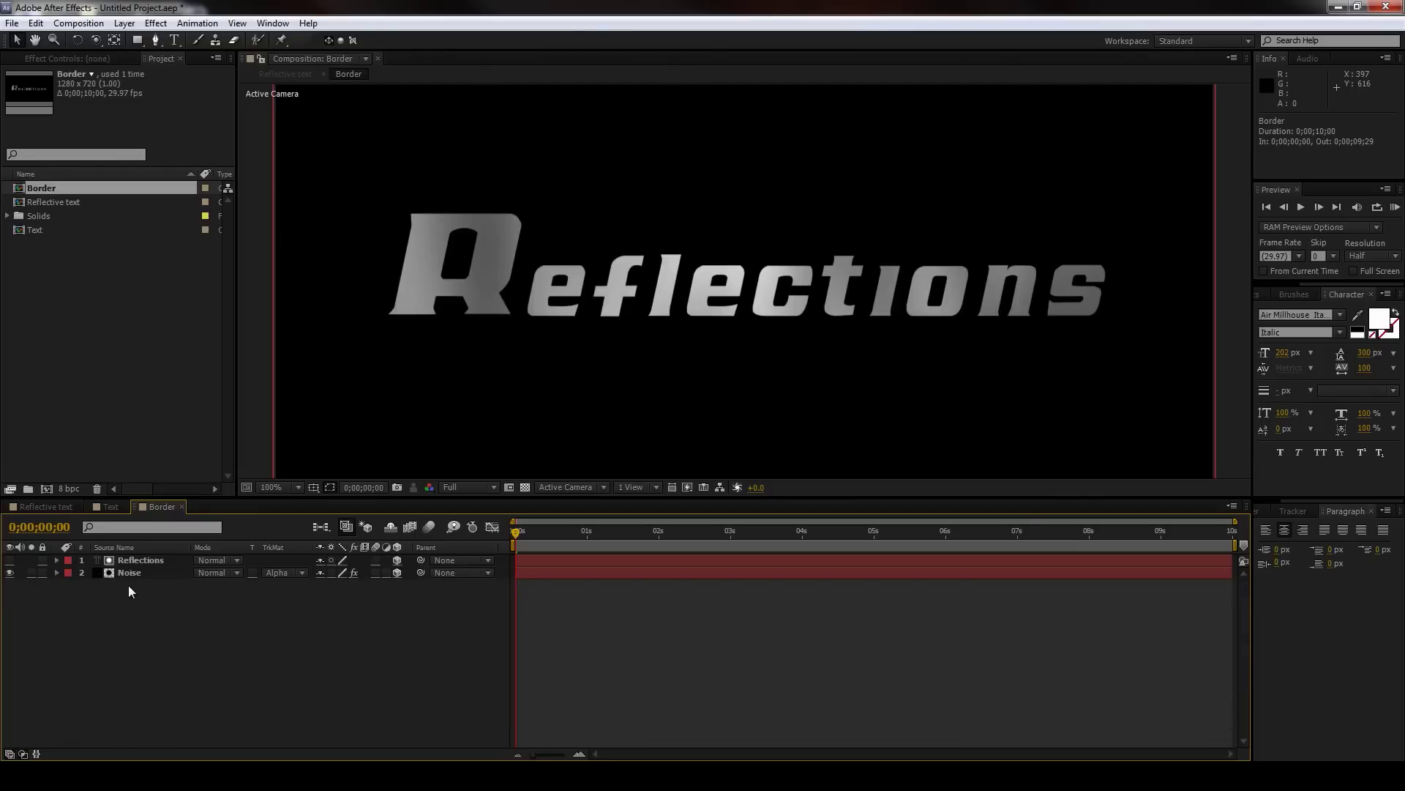
left_click(144, 560)
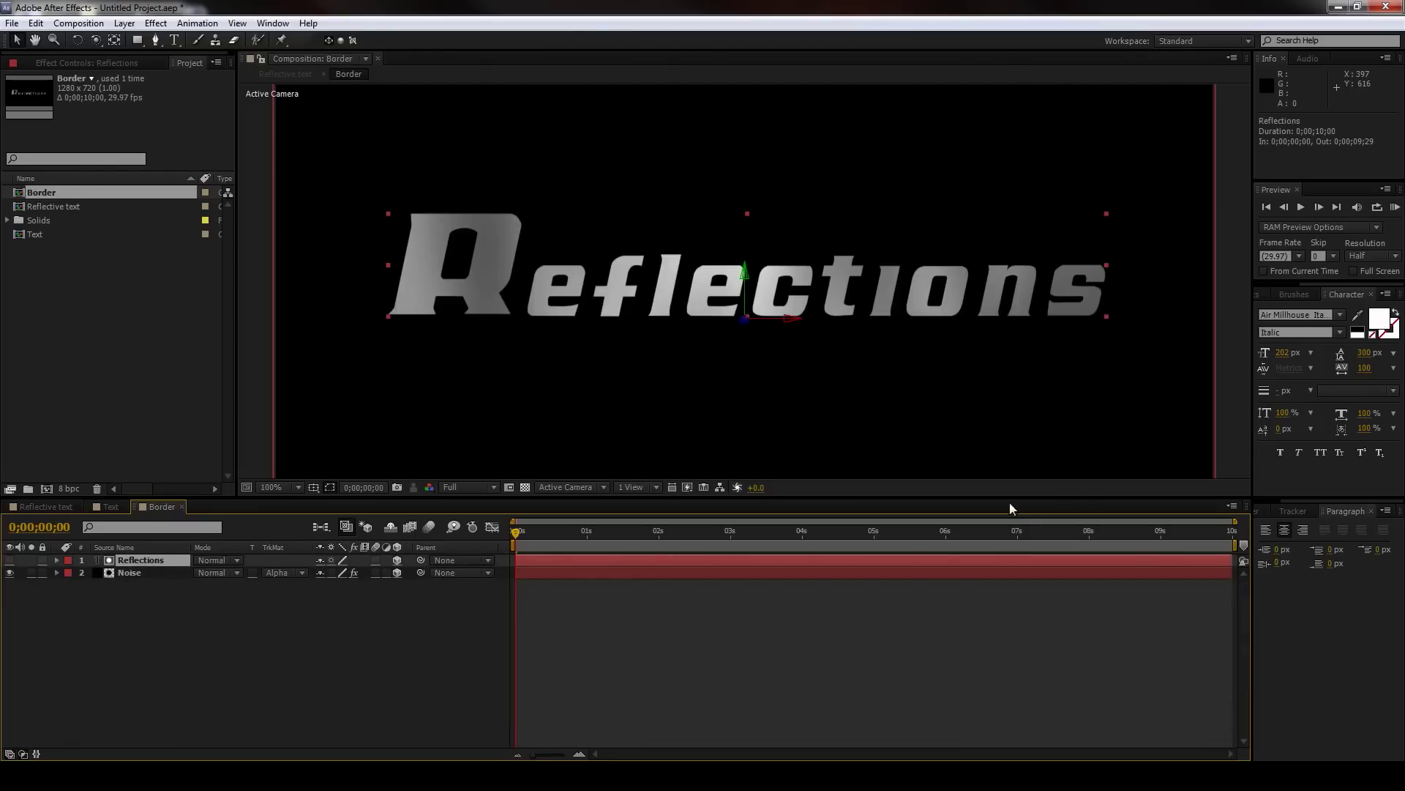
left_click(1389, 333)
left_click(1373, 337)
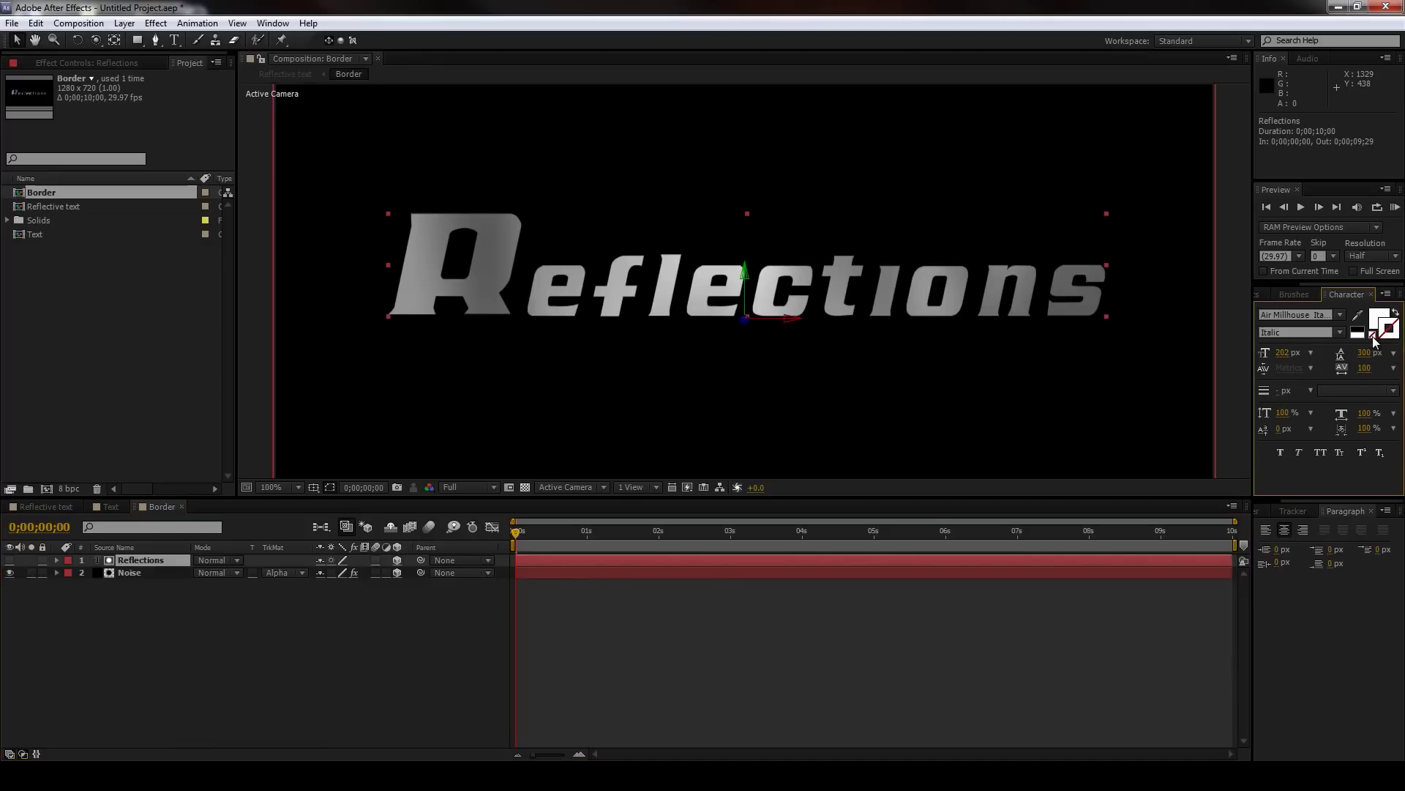
left_click(1391, 331)
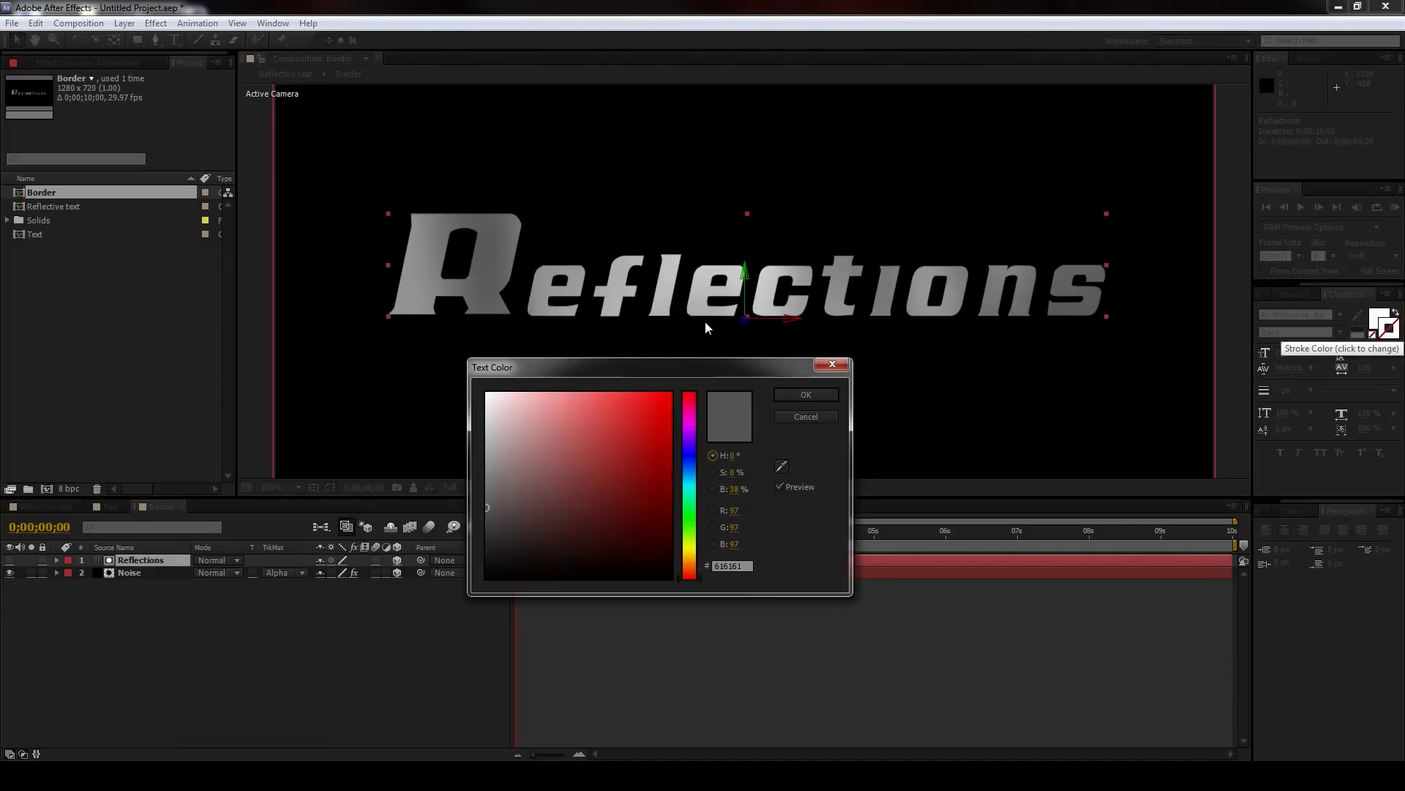
left_click(487, 393)
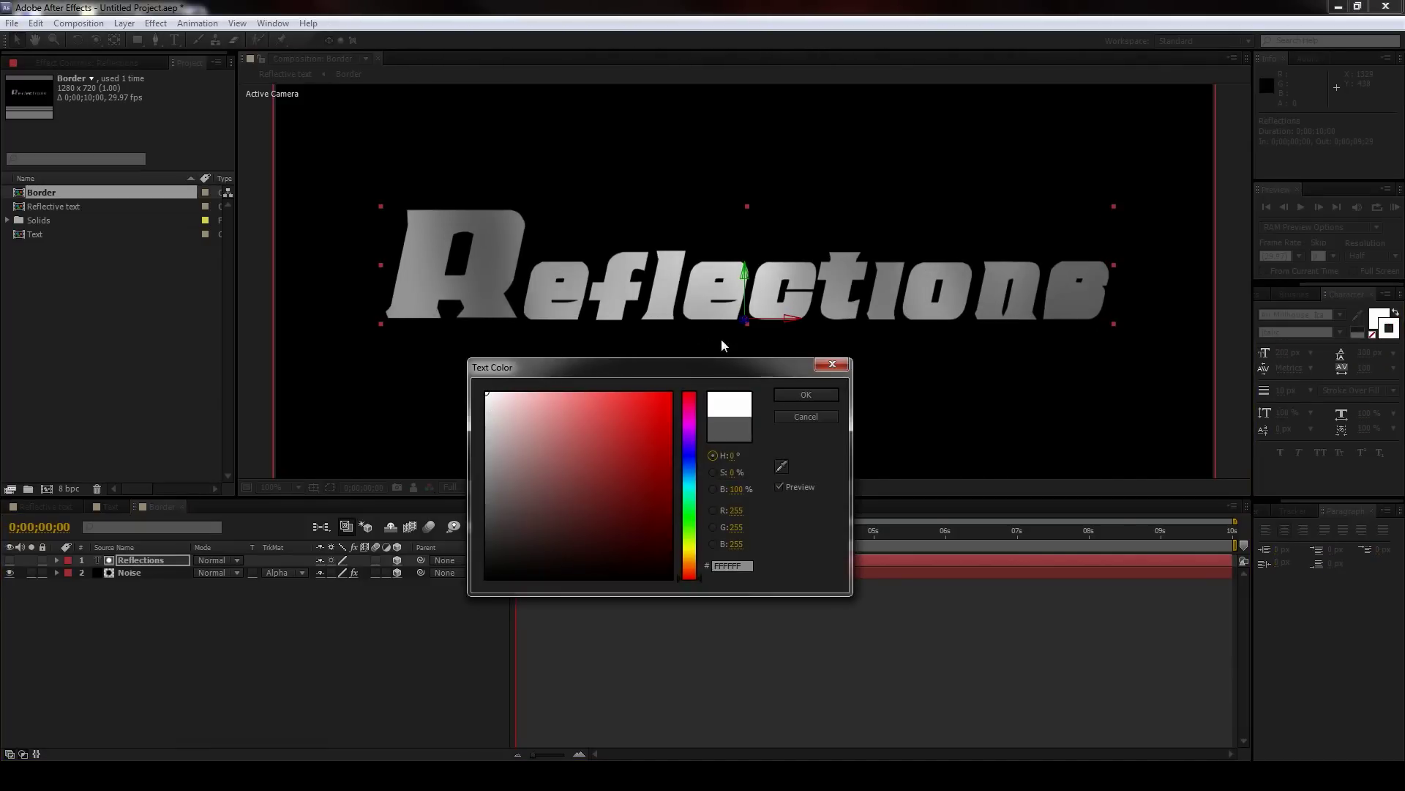
left_click(805, 396)
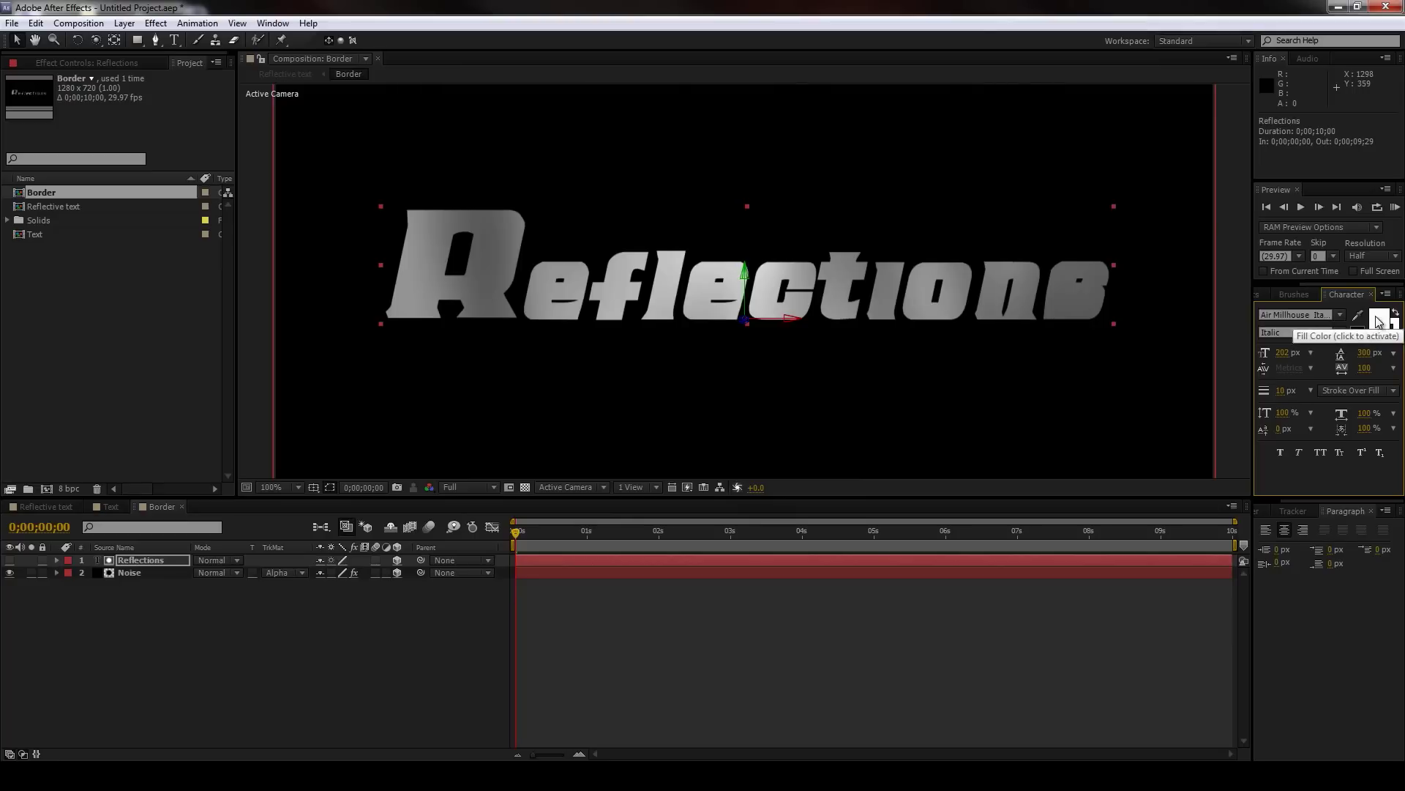
Step: Remove the Reflections text fill and thin its outline stroke to 5 px
left_click(1379, 320)
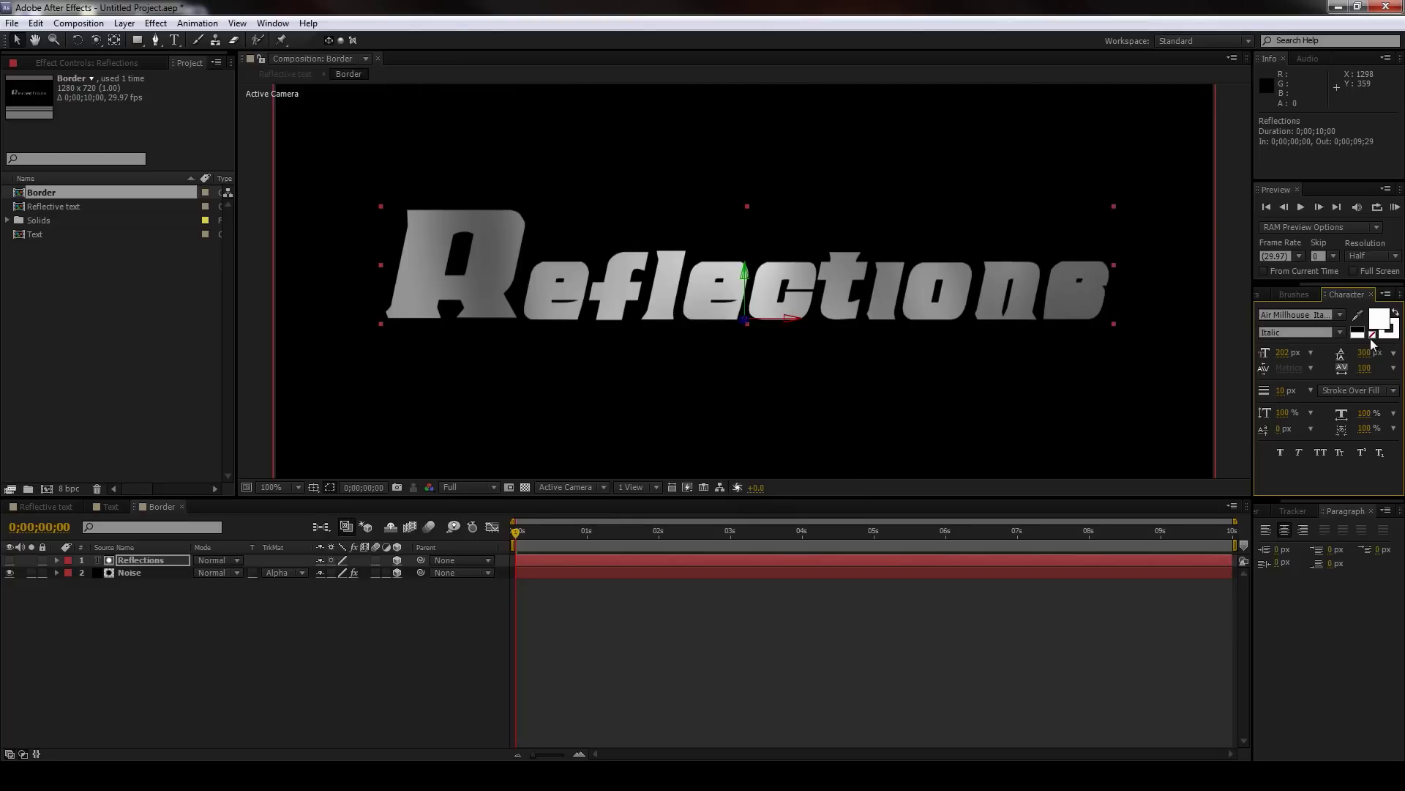
left_click(1373, 335)
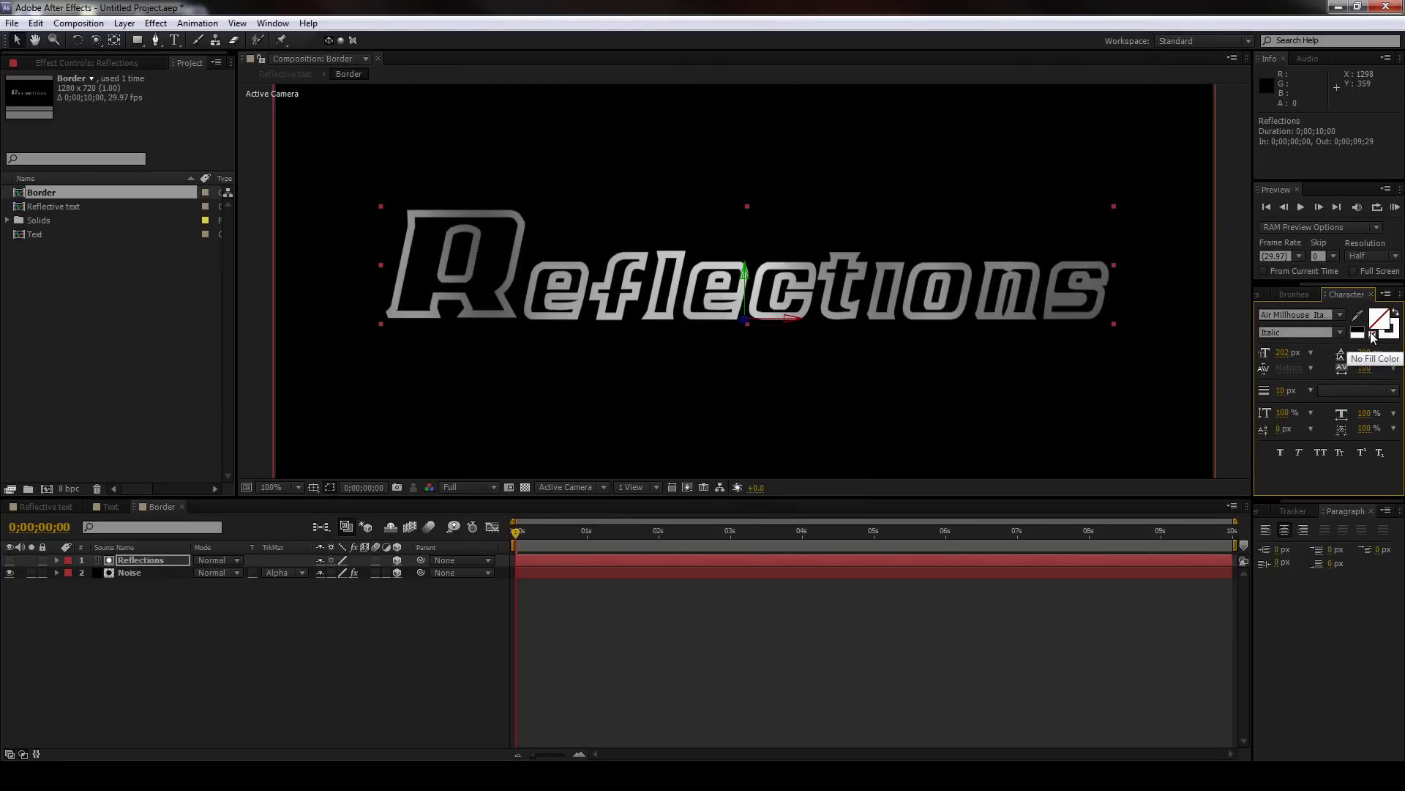
left_click_drag(1284, 400, 1282, 399)
key("p")
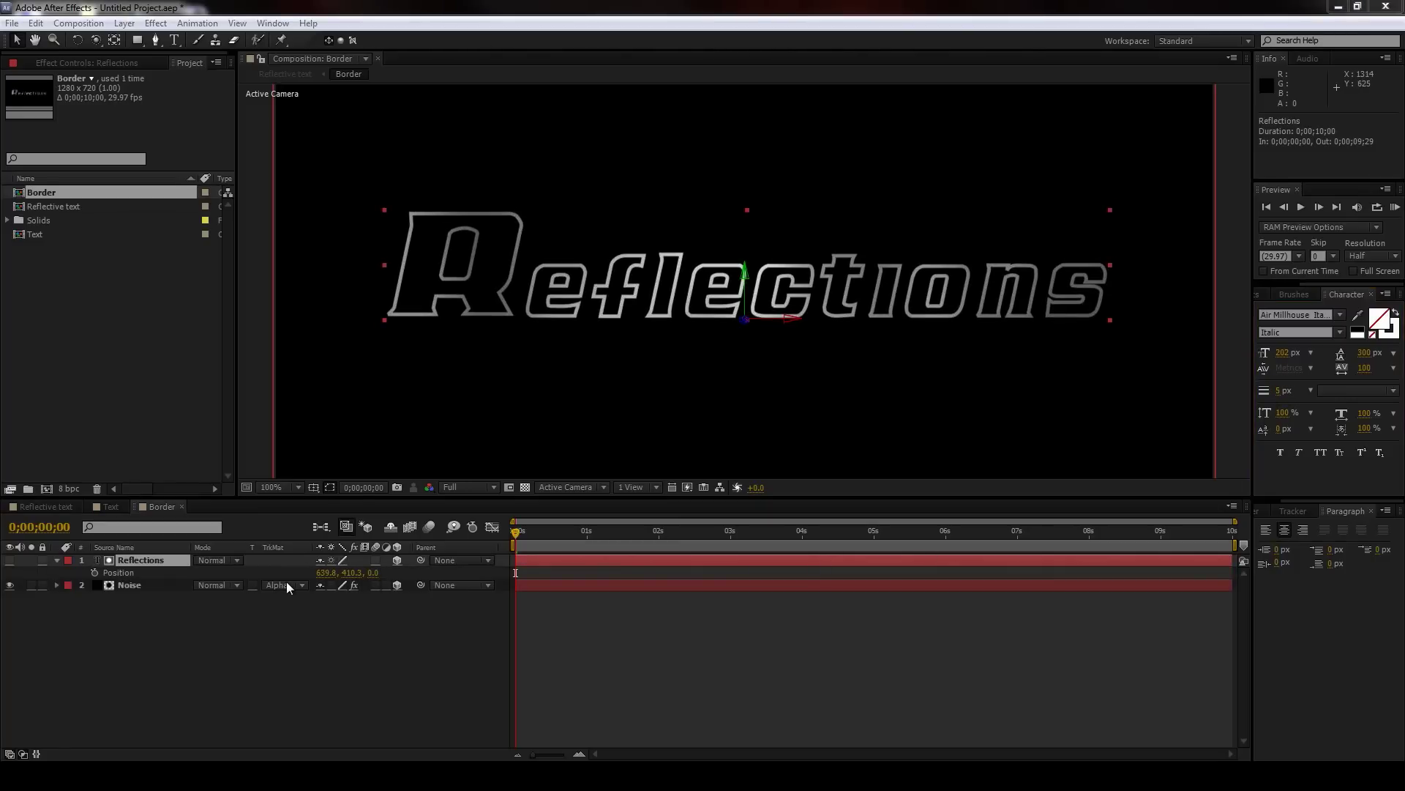
Step: In Reflective text, enable Collapse Transformations on Border and select the Text layer's six effects, Bevel Alpha through Curves
left_click(59, 508)
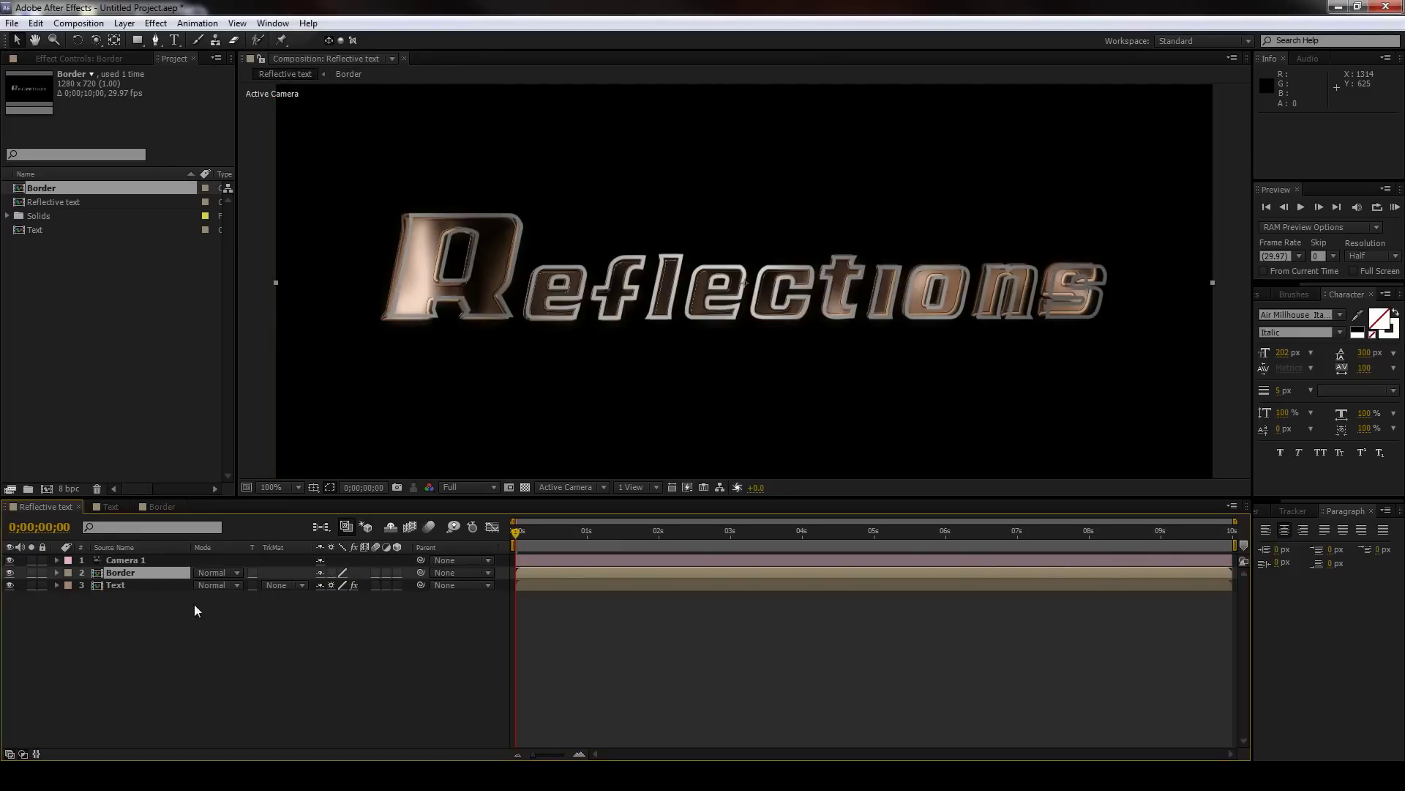
left_click(330, 572)
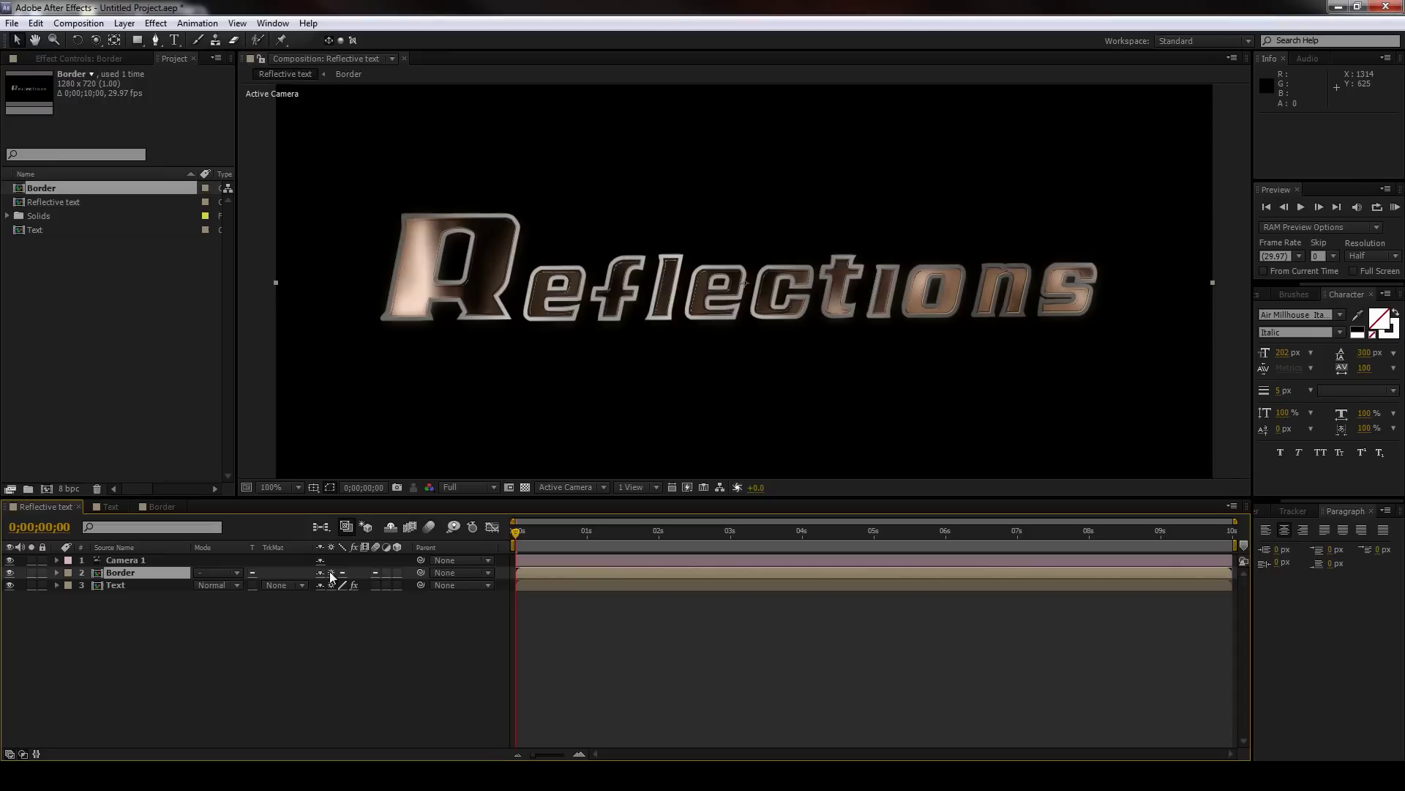
left_click(136, 585)
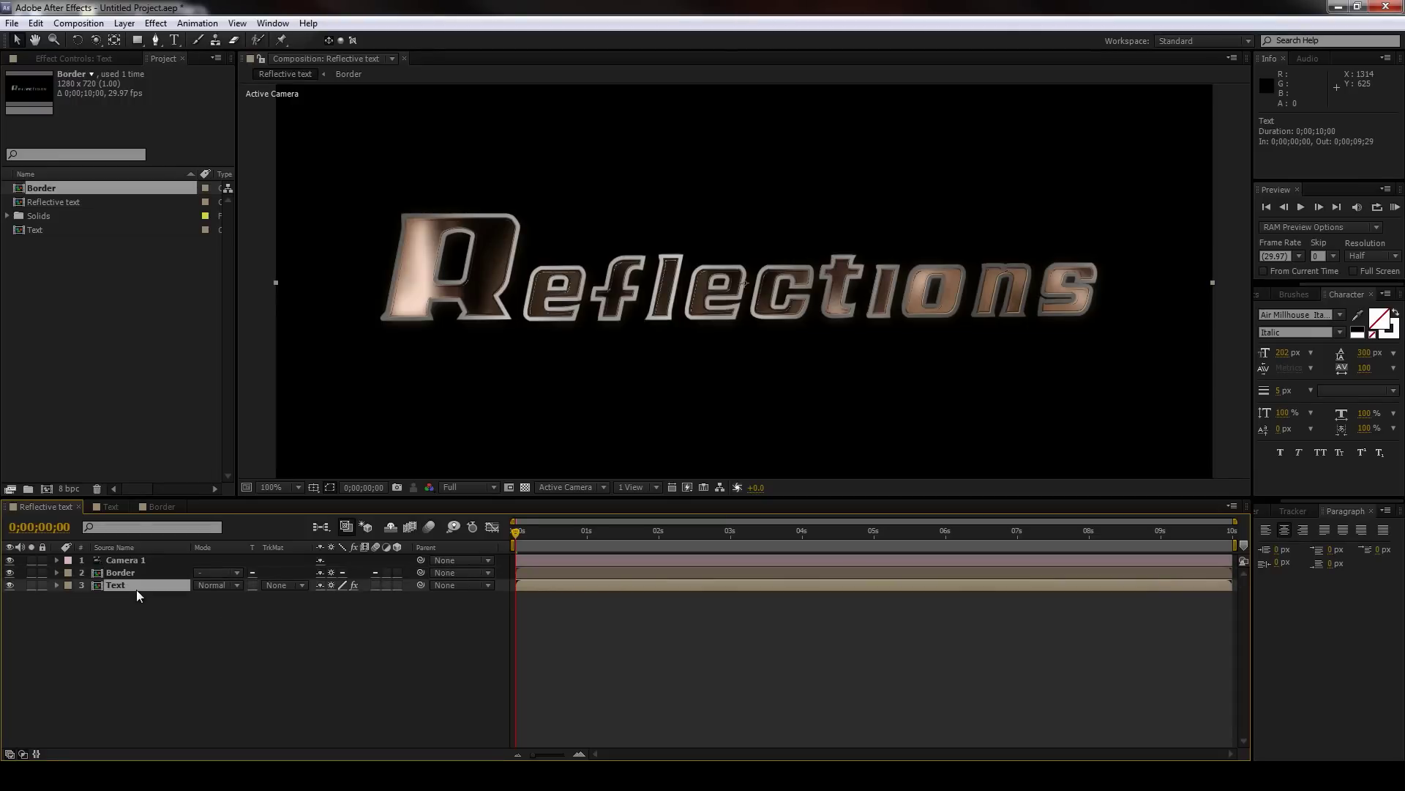
left_click(65, 61)
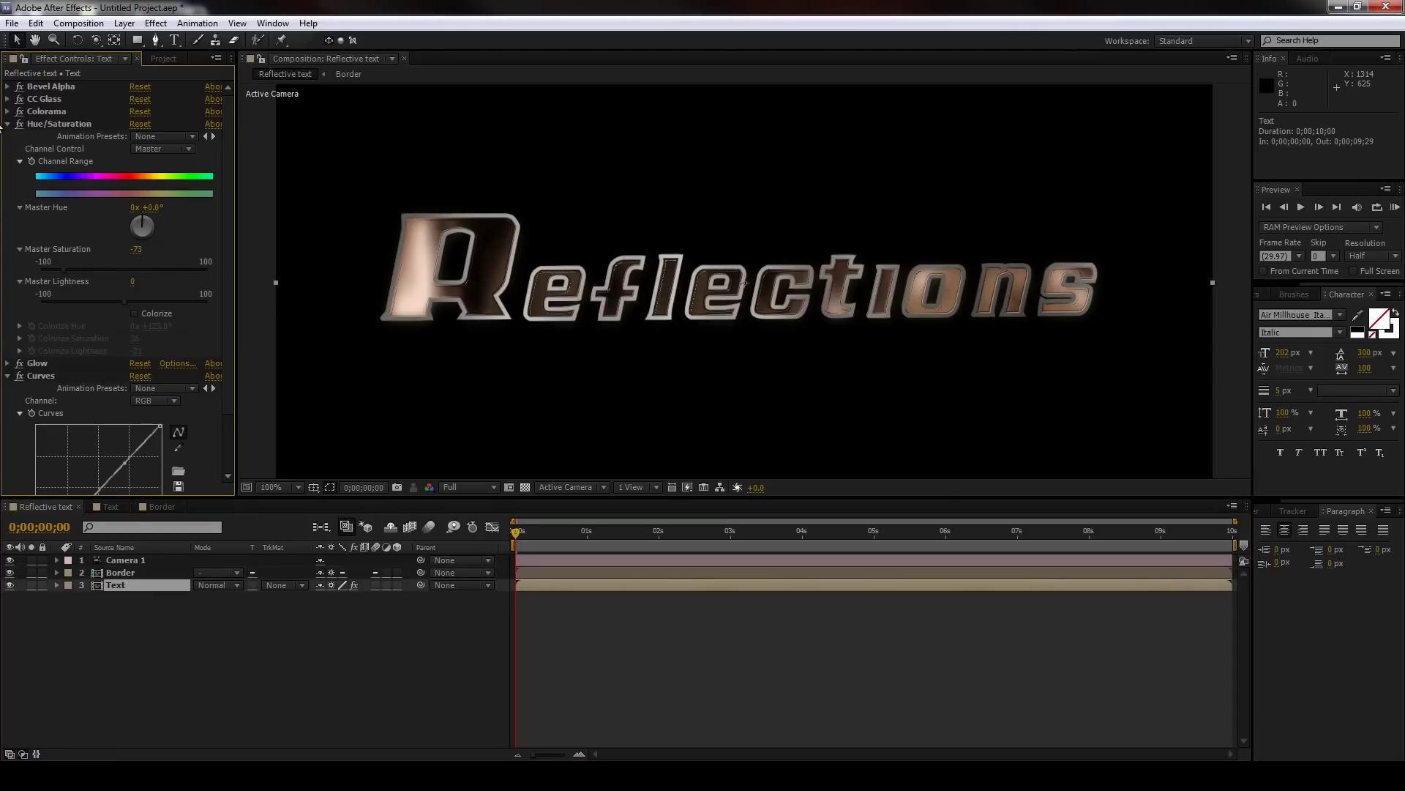
left_click(7, 124)
left_click(7, 150)
left_click(51, 84)
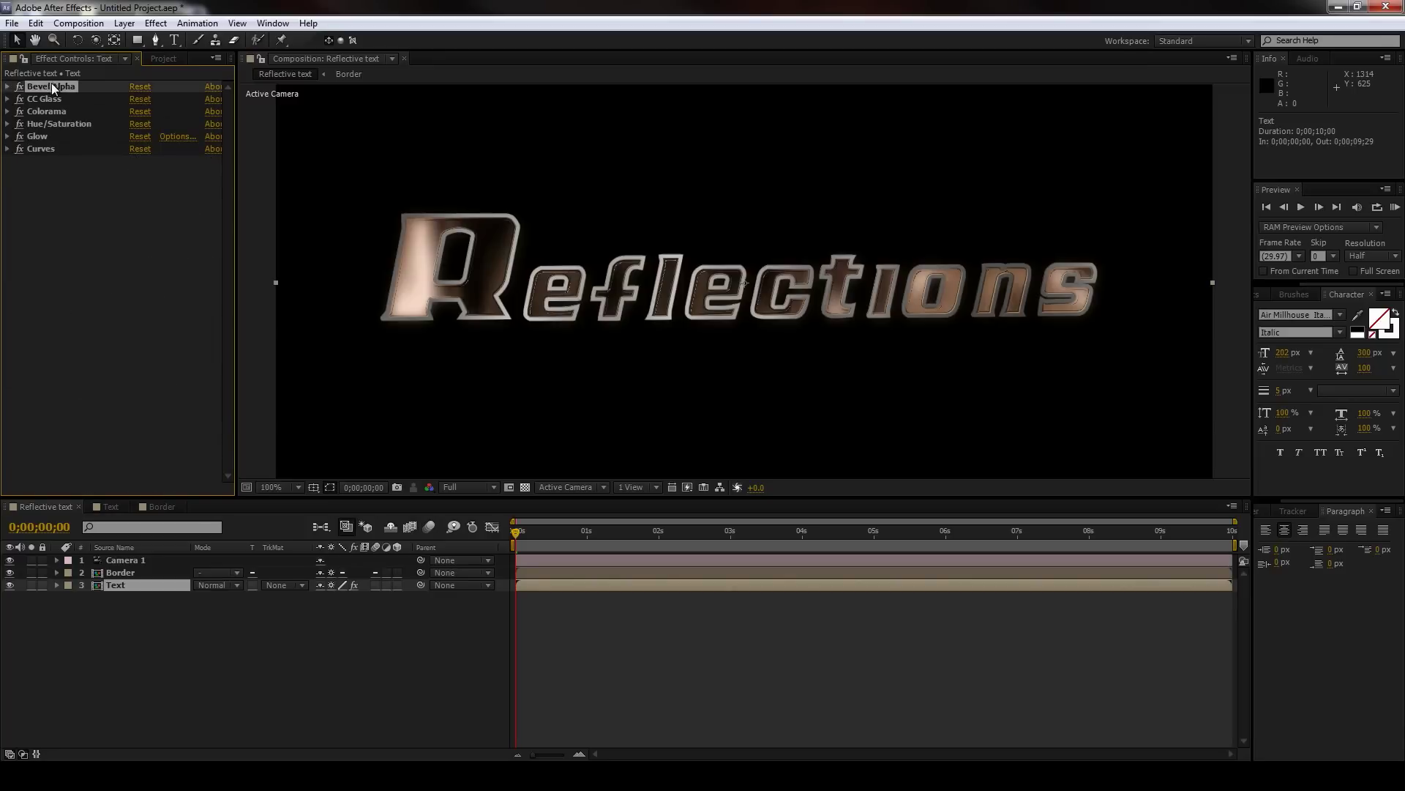
left_click(41, 148, "shift")
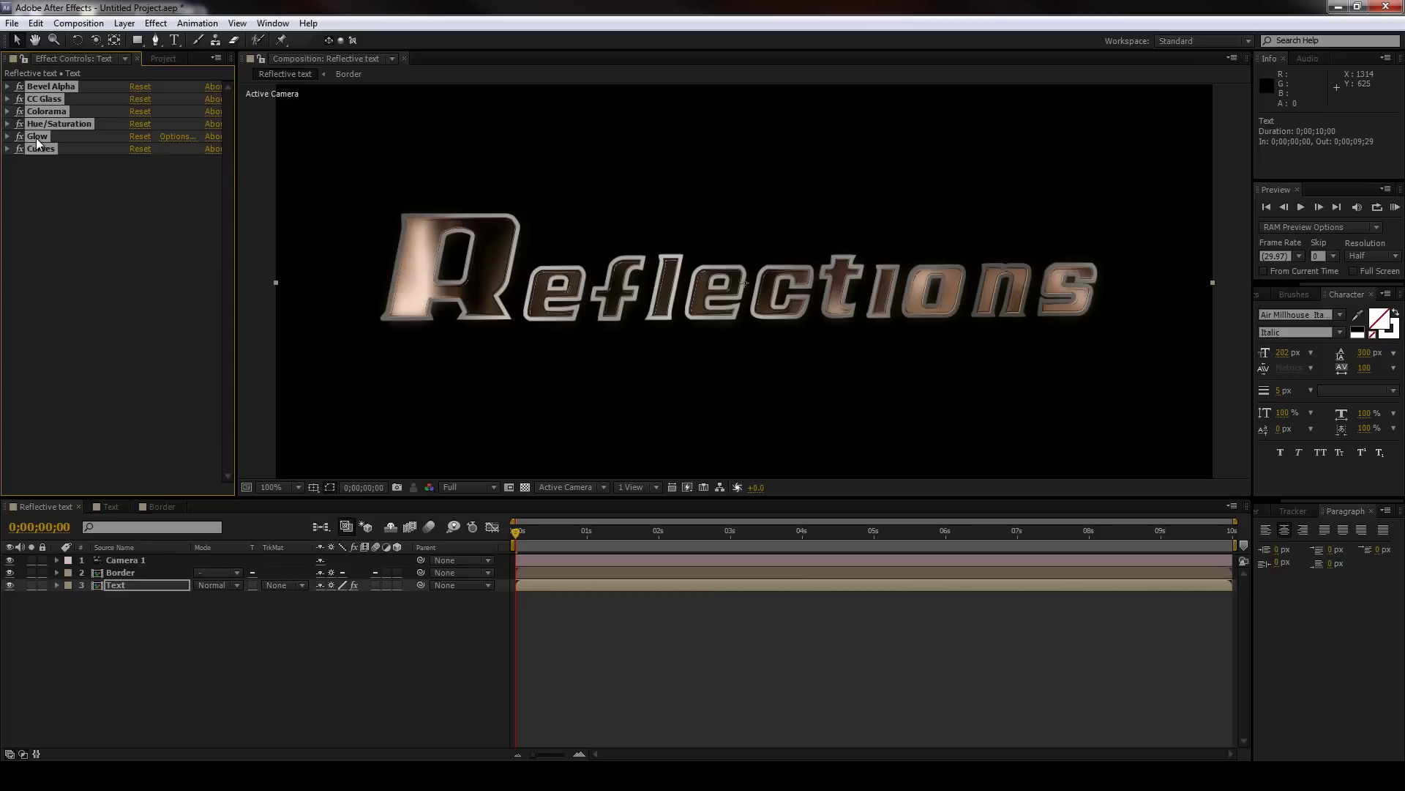
Step: Paste the copied effects onto the Border layer and set Master Saturation to -100
left_click(120, 572)
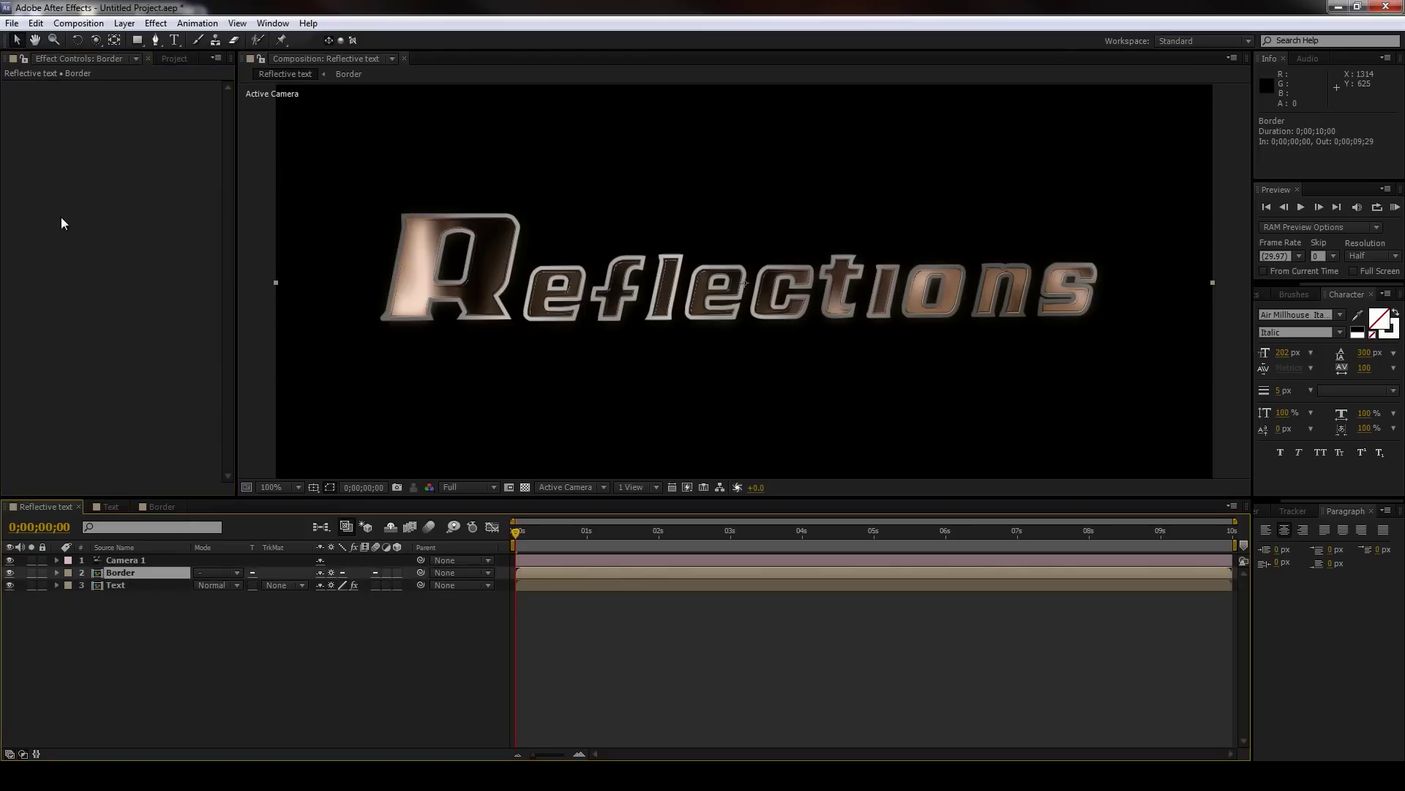
key("ctrl+v")
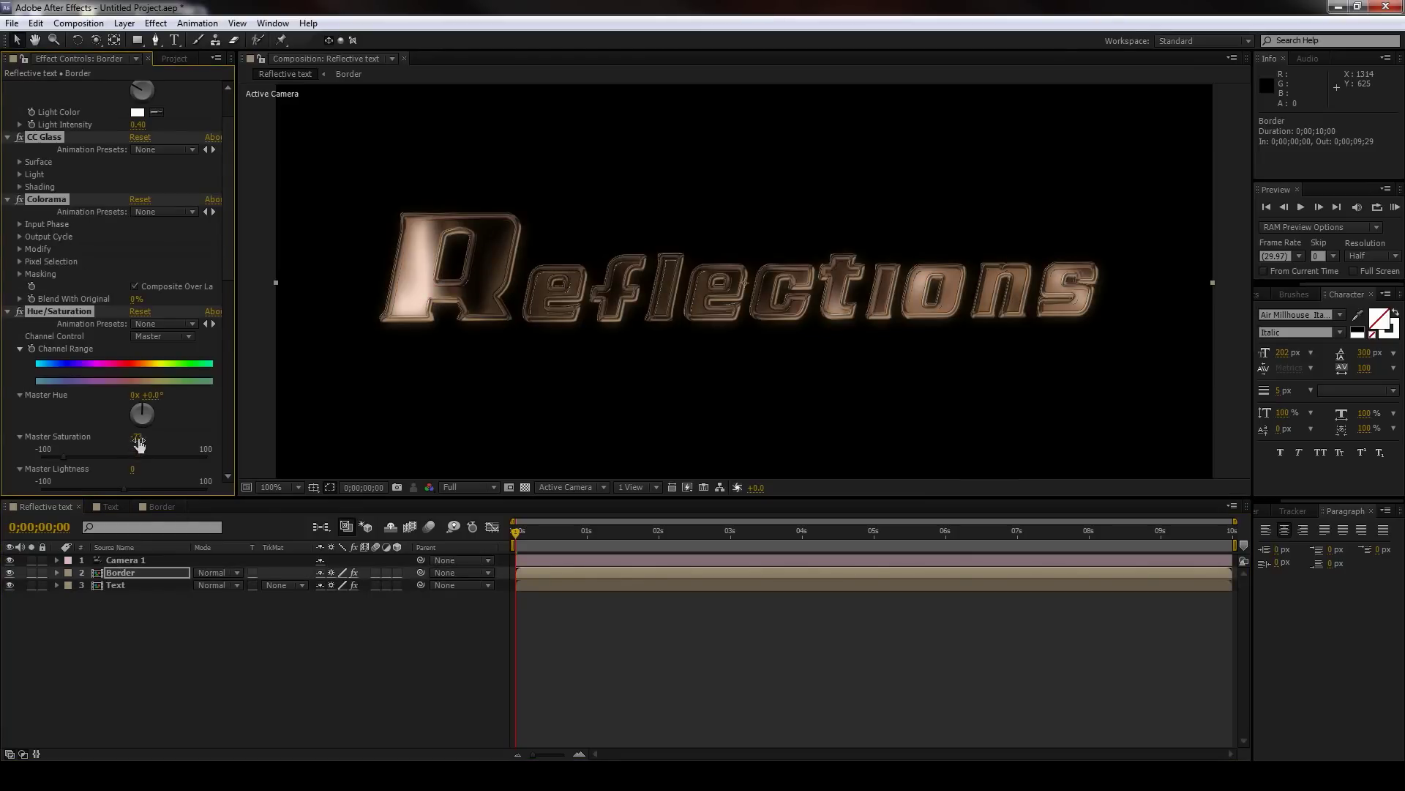
left_click_drag(141, 442, 119, 443)
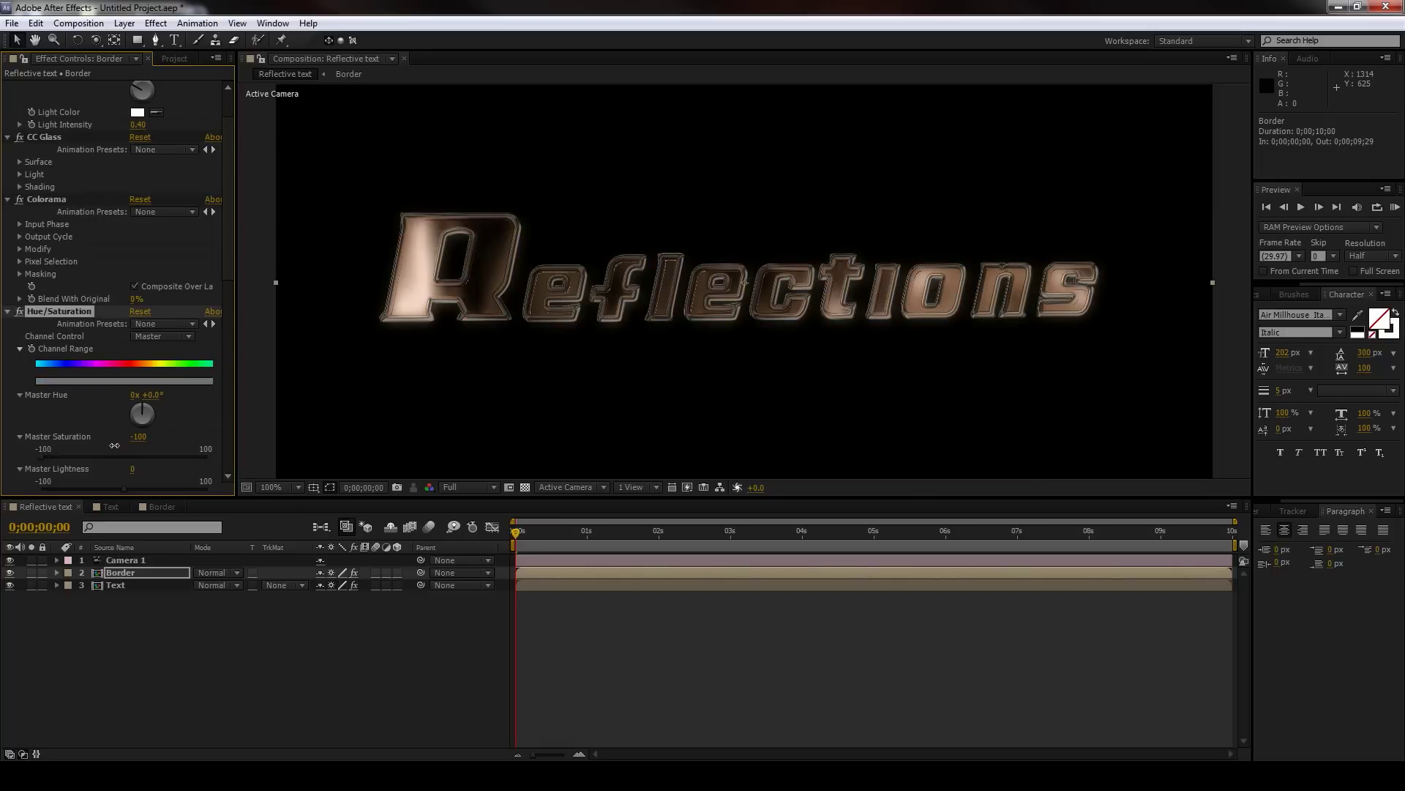
left_click_drag(116, 444, 108, 449)
Step: Lower the Glow Threshold on the Border layer
scroll(91, 423, "down", 5)
scroll(164, 454, "down", 1)
left_click_drag(141, 324, 111, 325)
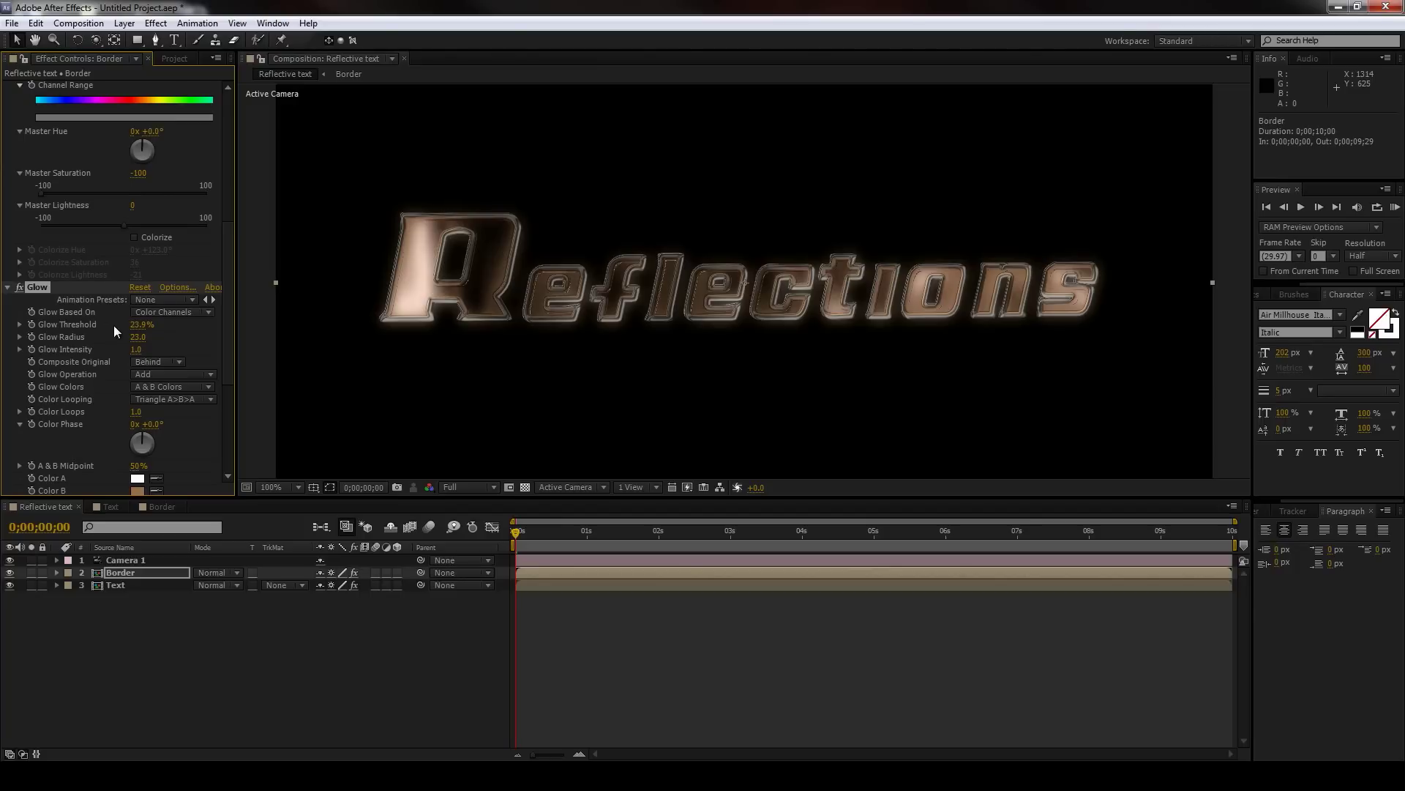
Step: In the Border comp, thicken the Reflections outline stroke to 8 px
left_click(160, 503)
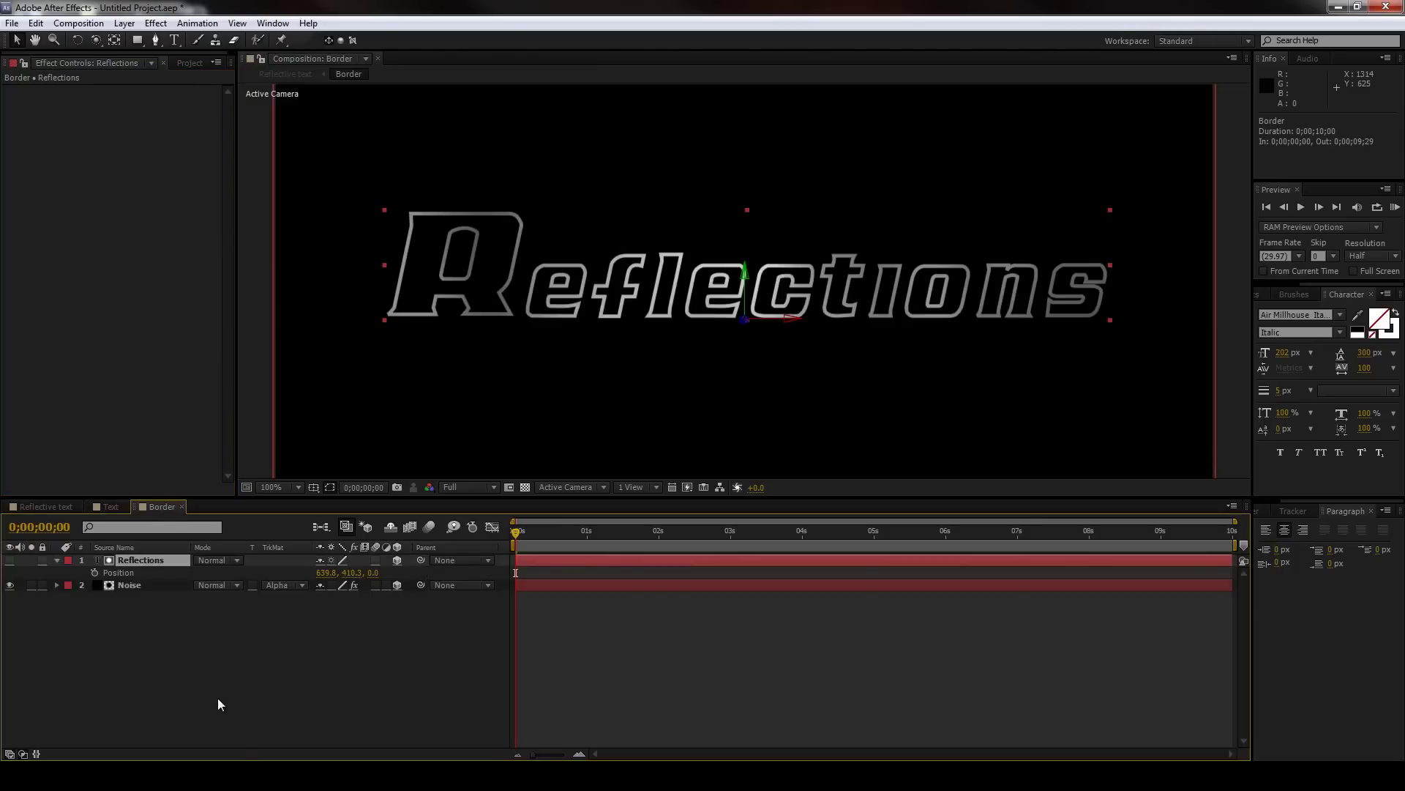
left_click(1281, 392)
type("8")
key("Return")
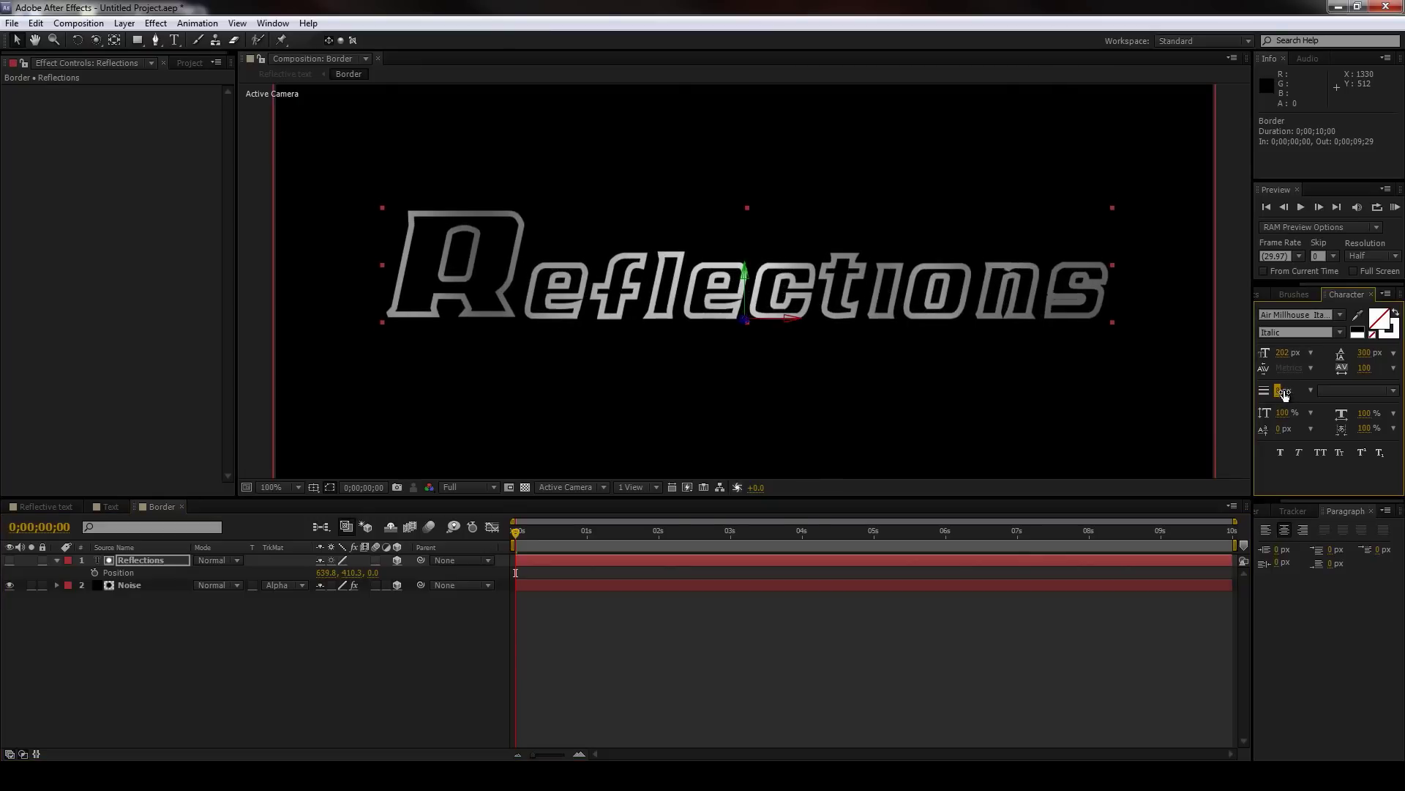
Step: Select the Text layer in Reflective text, then show the Border comp text layer's Position
left_click(50, 506)
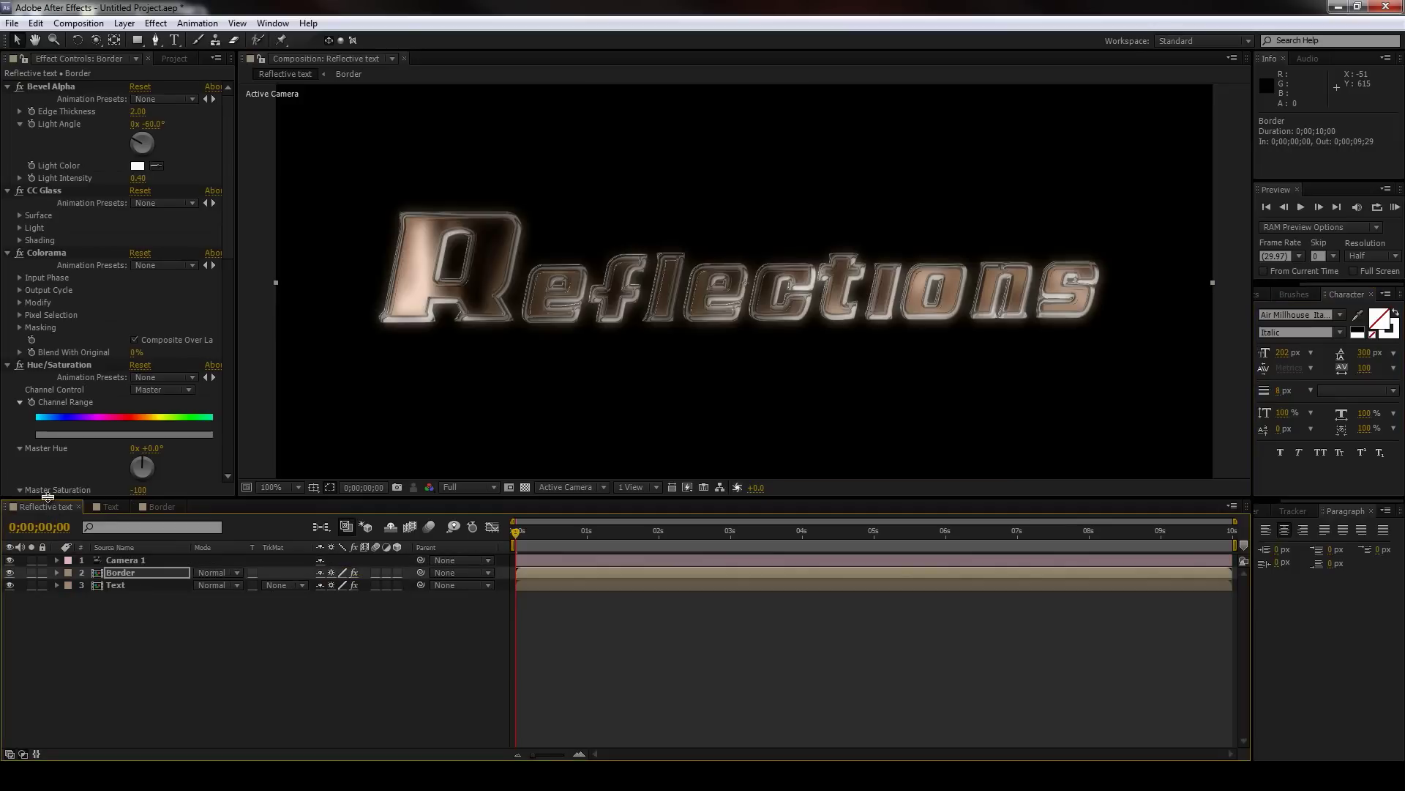
left_click(115, 585)
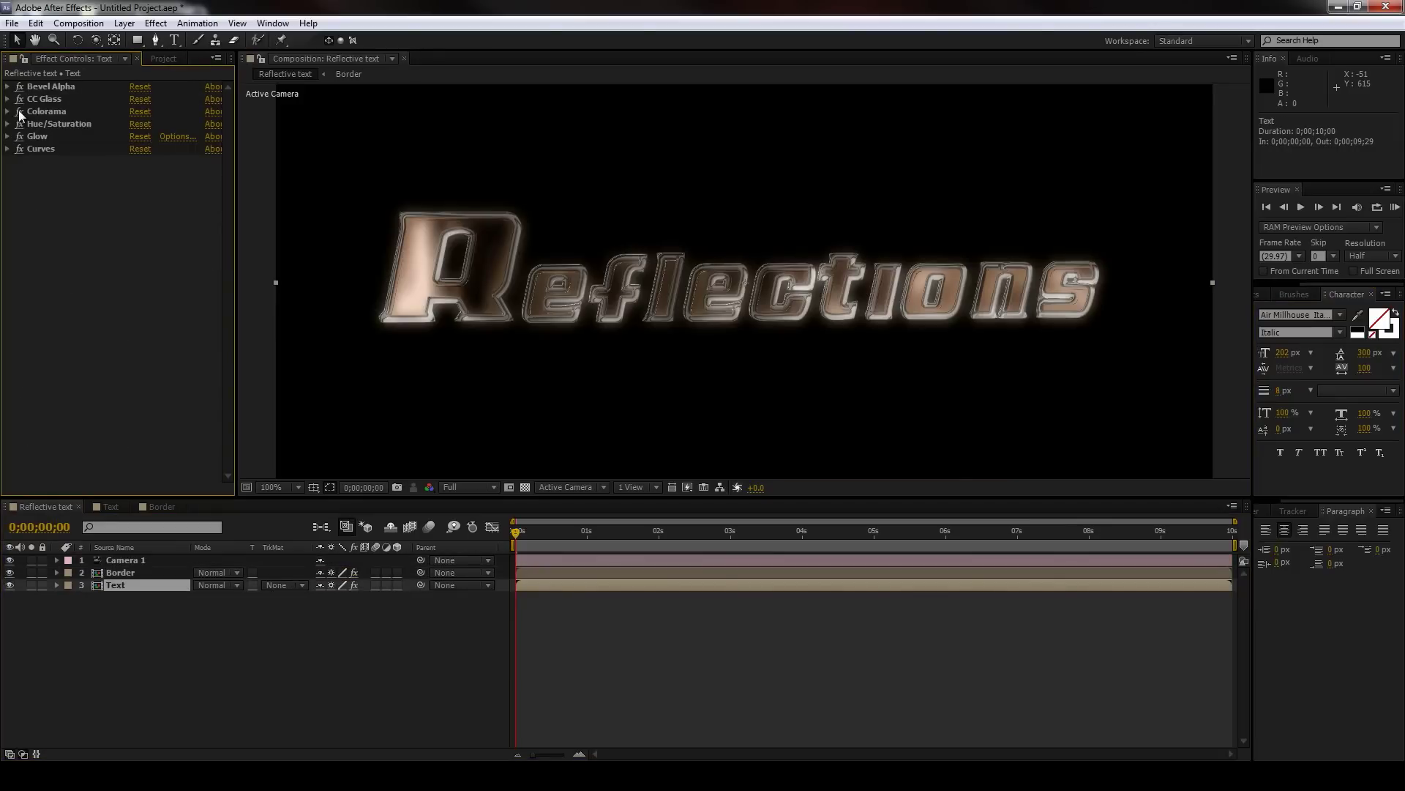
left_click(107, 504)
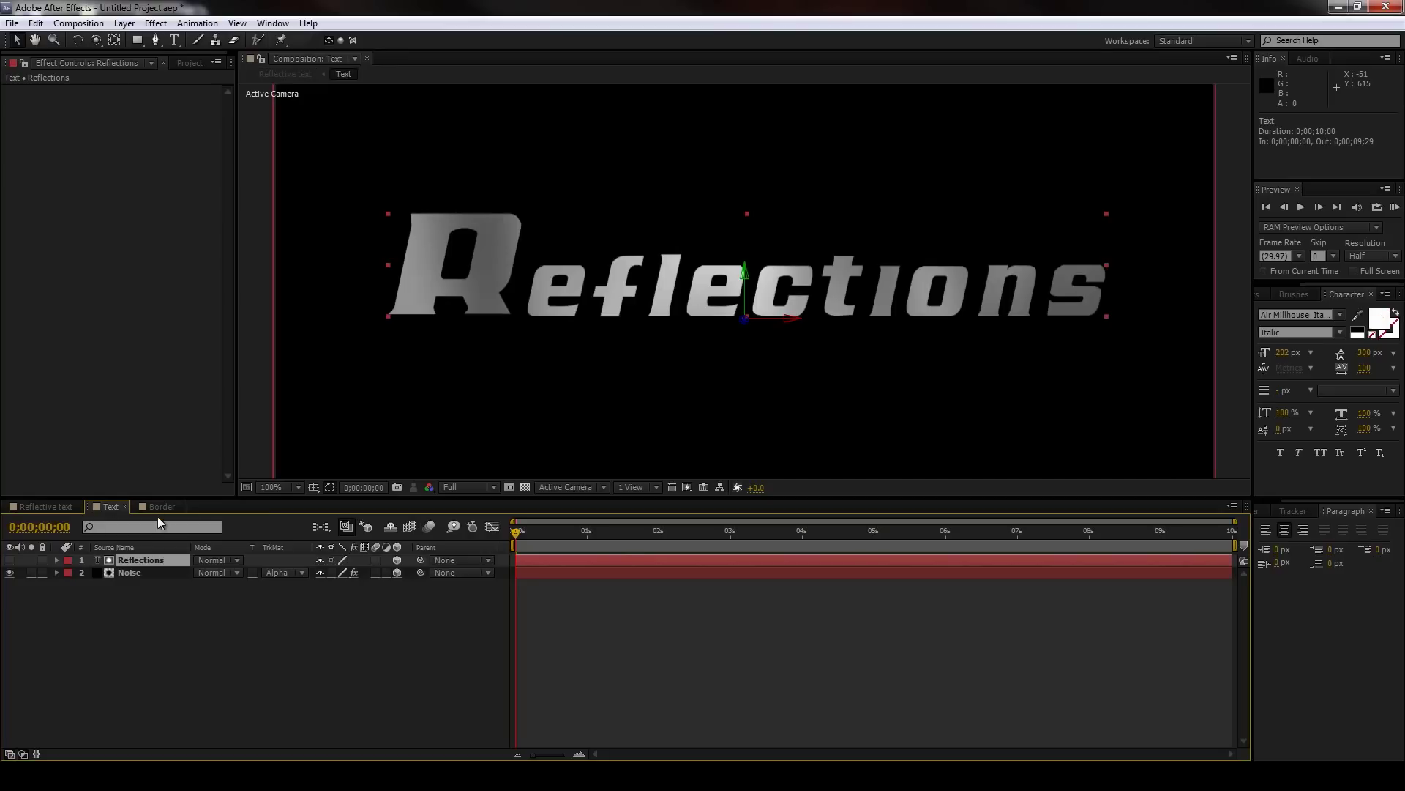
left_click(157, 508)
key("p")
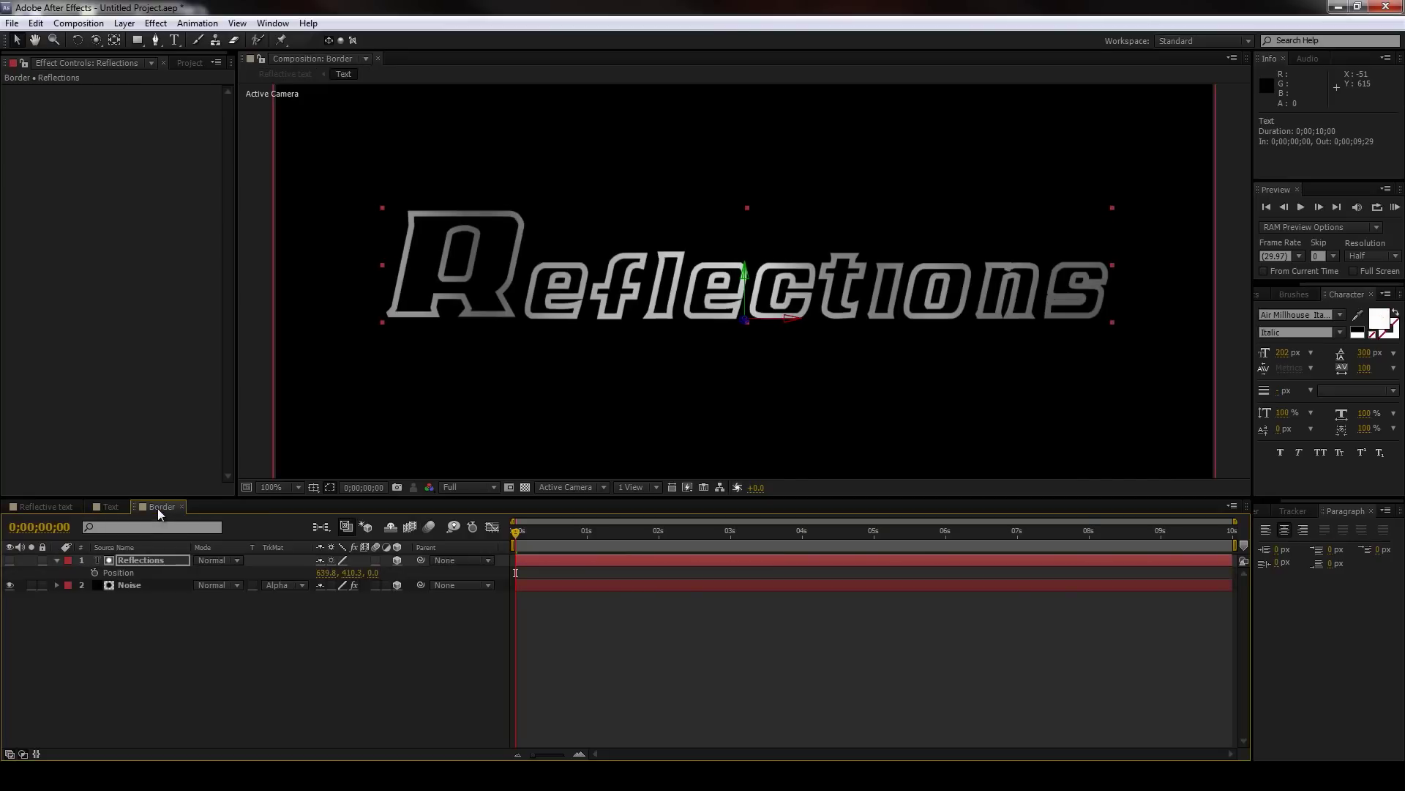
Step: Float the Border timeline and reveal Reflections' Source Text in both the Border and Text comps
mouse_move(157, 508)
left_mouse_down()
mouse_move(227, 570)
mouse_move(450, 594)
mouse_move(643, 338)
mouse_move(570, 409)
mouse_move(520, 644)
mouse_move(705, 664)
mouse_move(644, 293)
mouse_move(668, 605)
mouse_move(172, 398)
mouse_move(161, 483)
left_mouse_up()
left_click_drag(217, 567, 2, 294)
left_click_drag(1, 209, 318, 194)
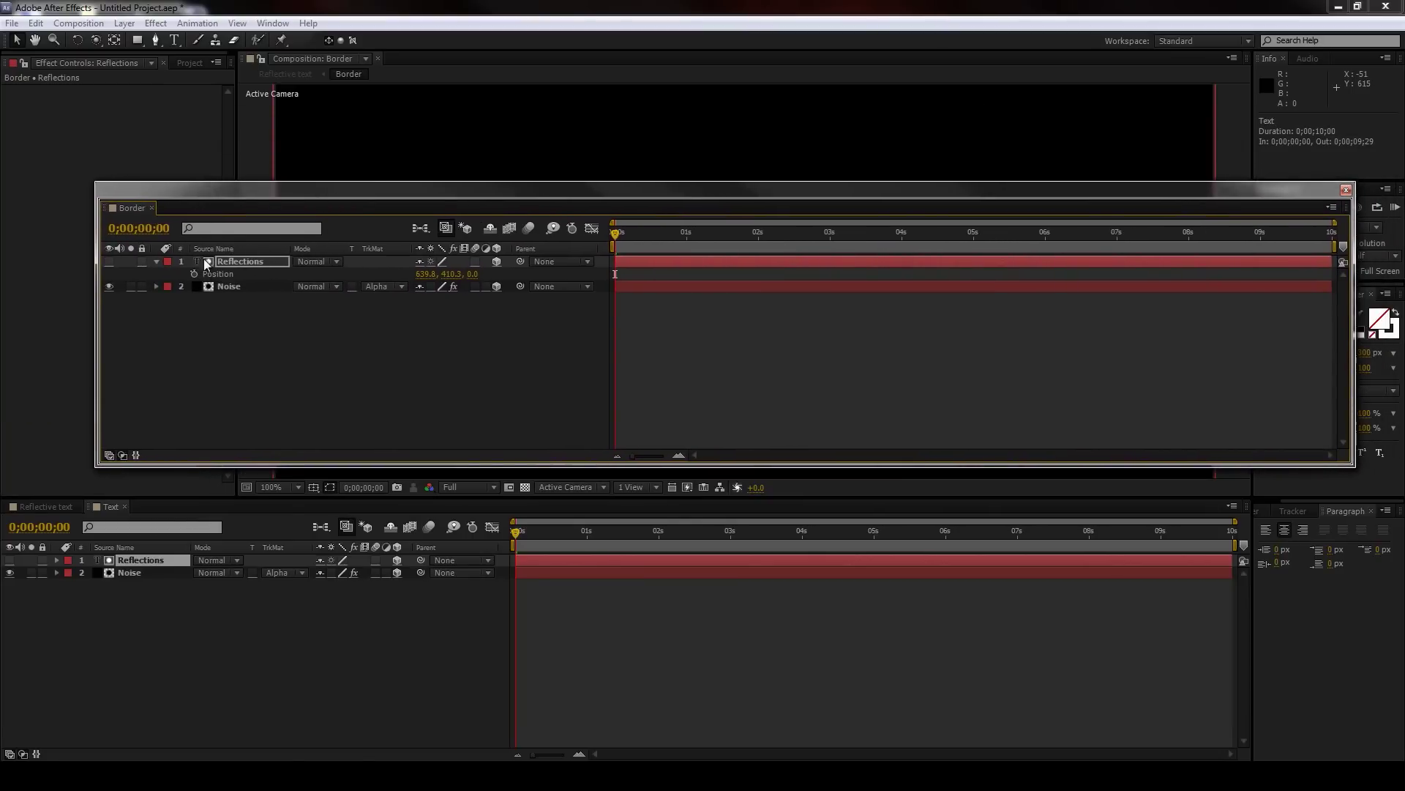
left_click(156, 262)
left_click(156, 261)
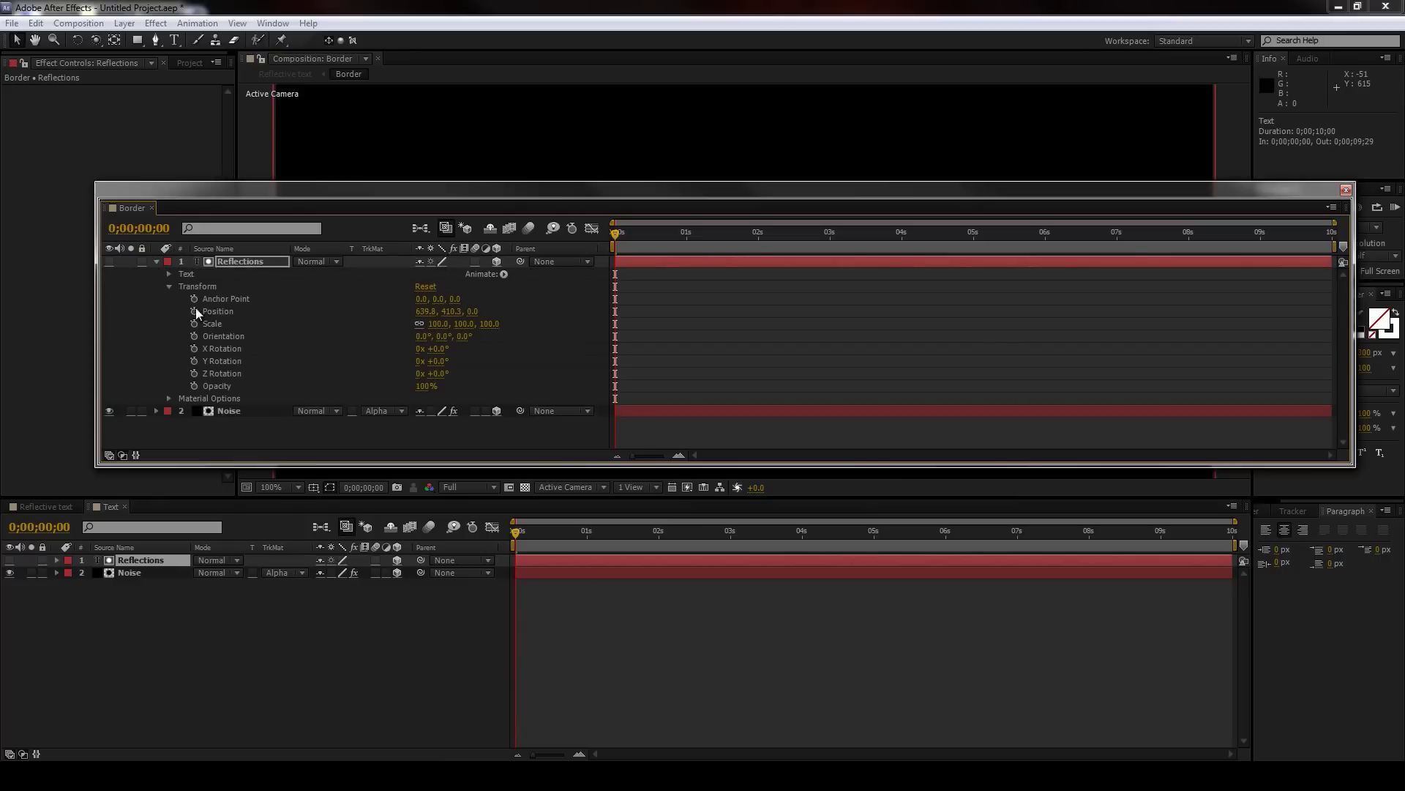
left_click(168, 287)
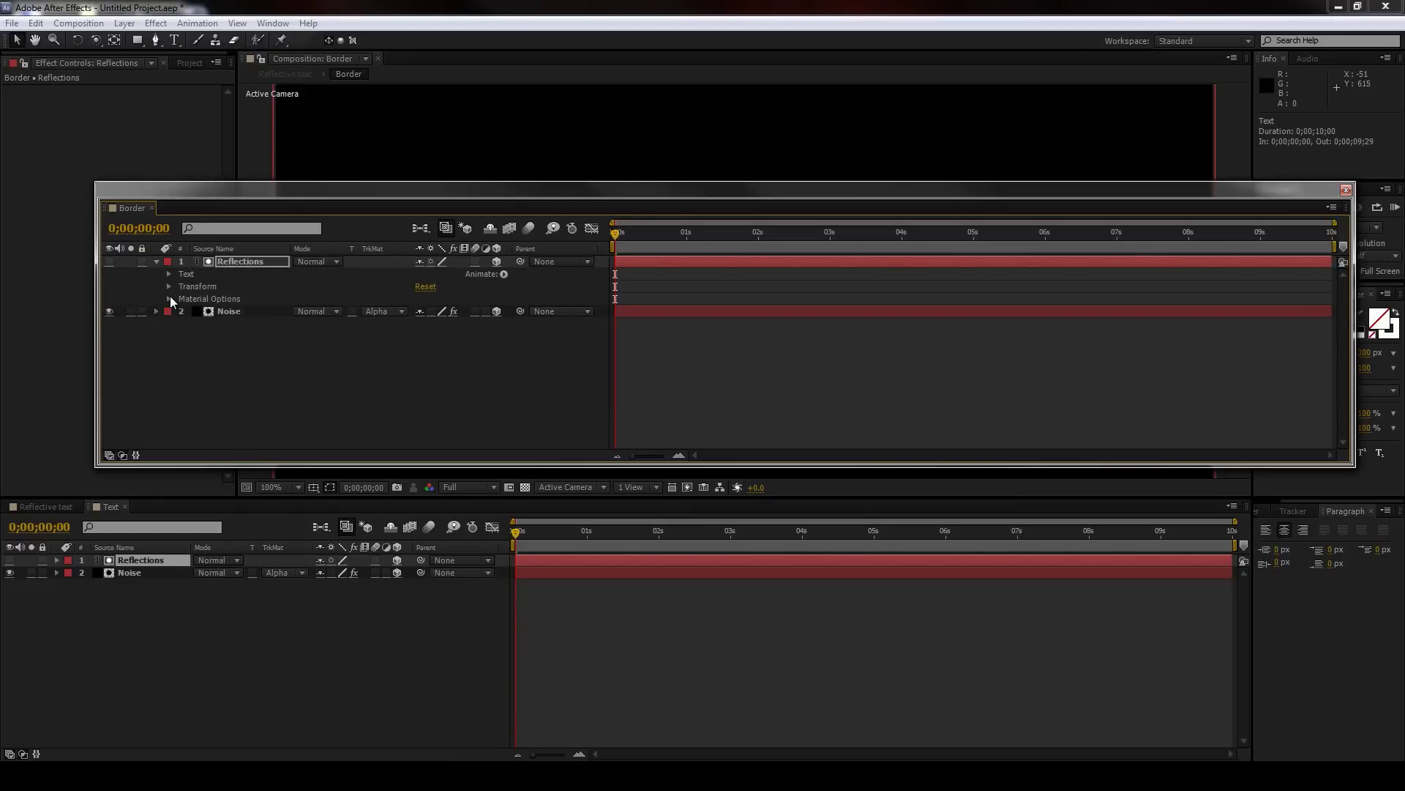
left_click(168, 274)
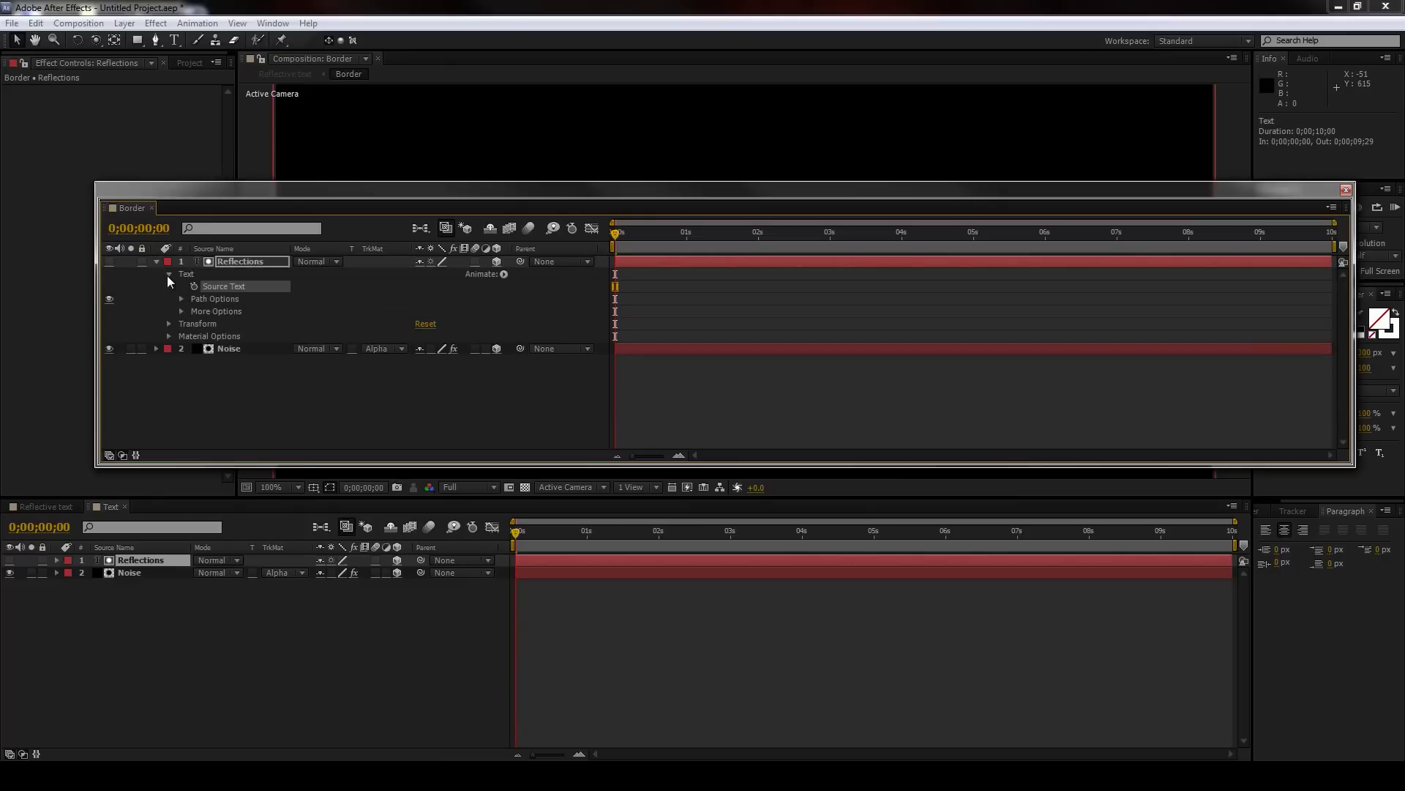
left_click(133, 561)
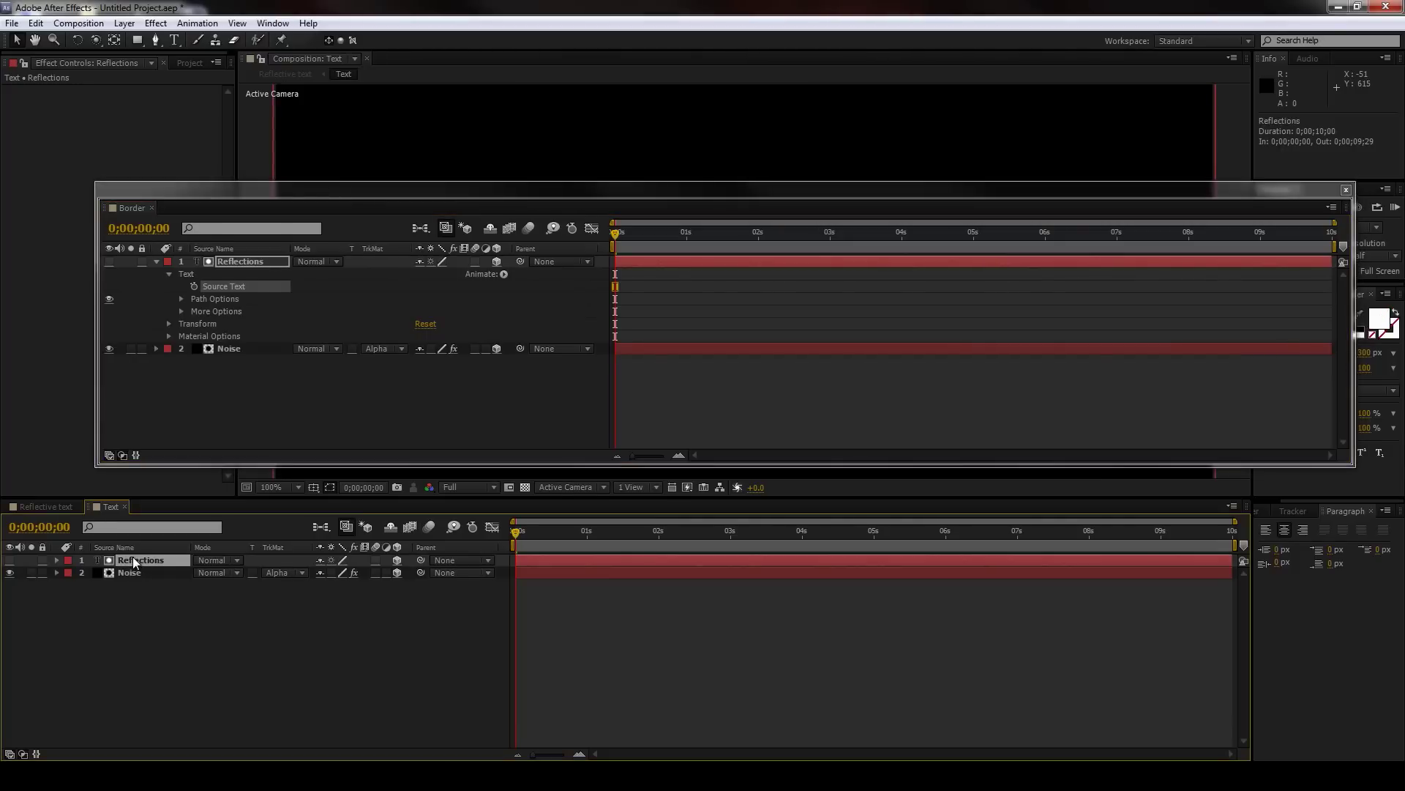
left_click(57, 560)
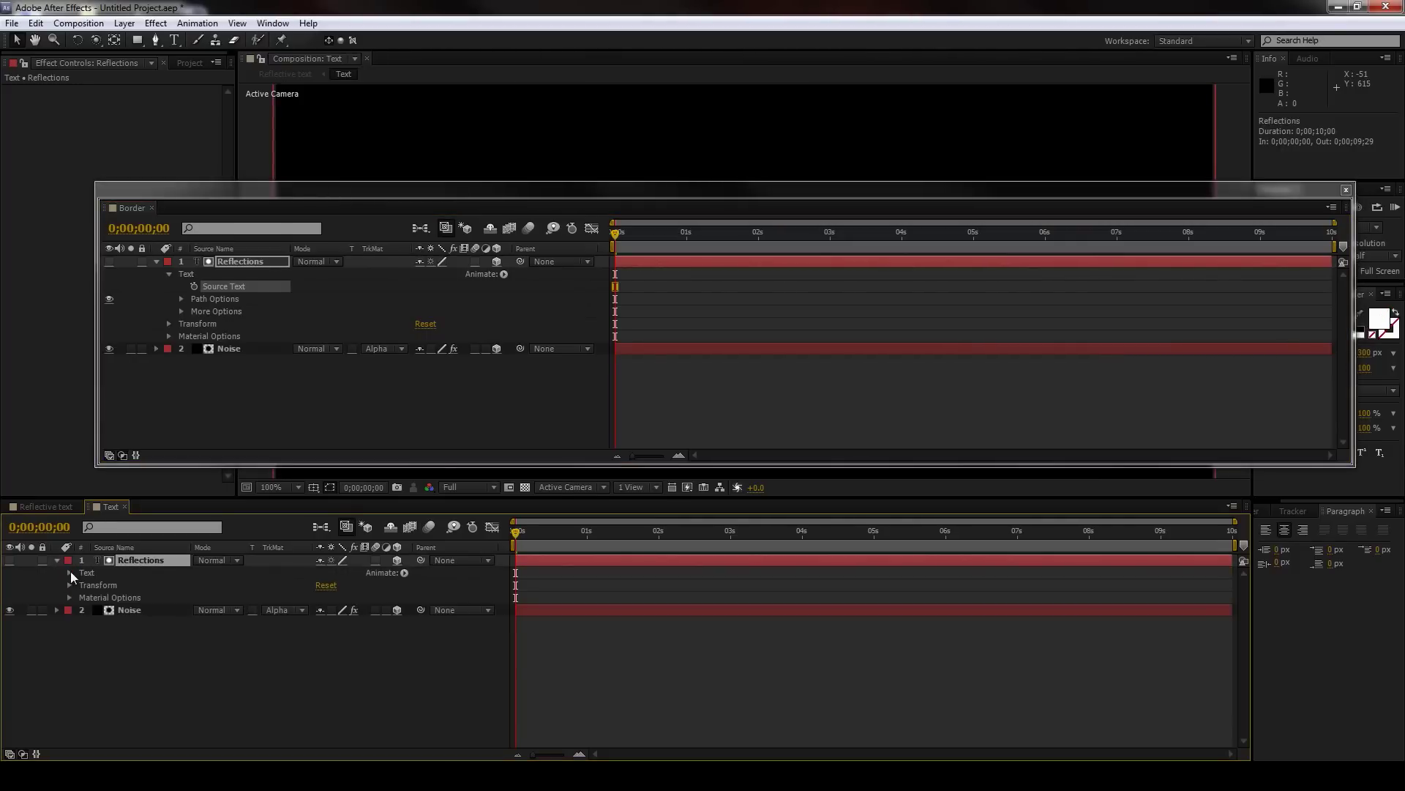
left_click(72, 576)
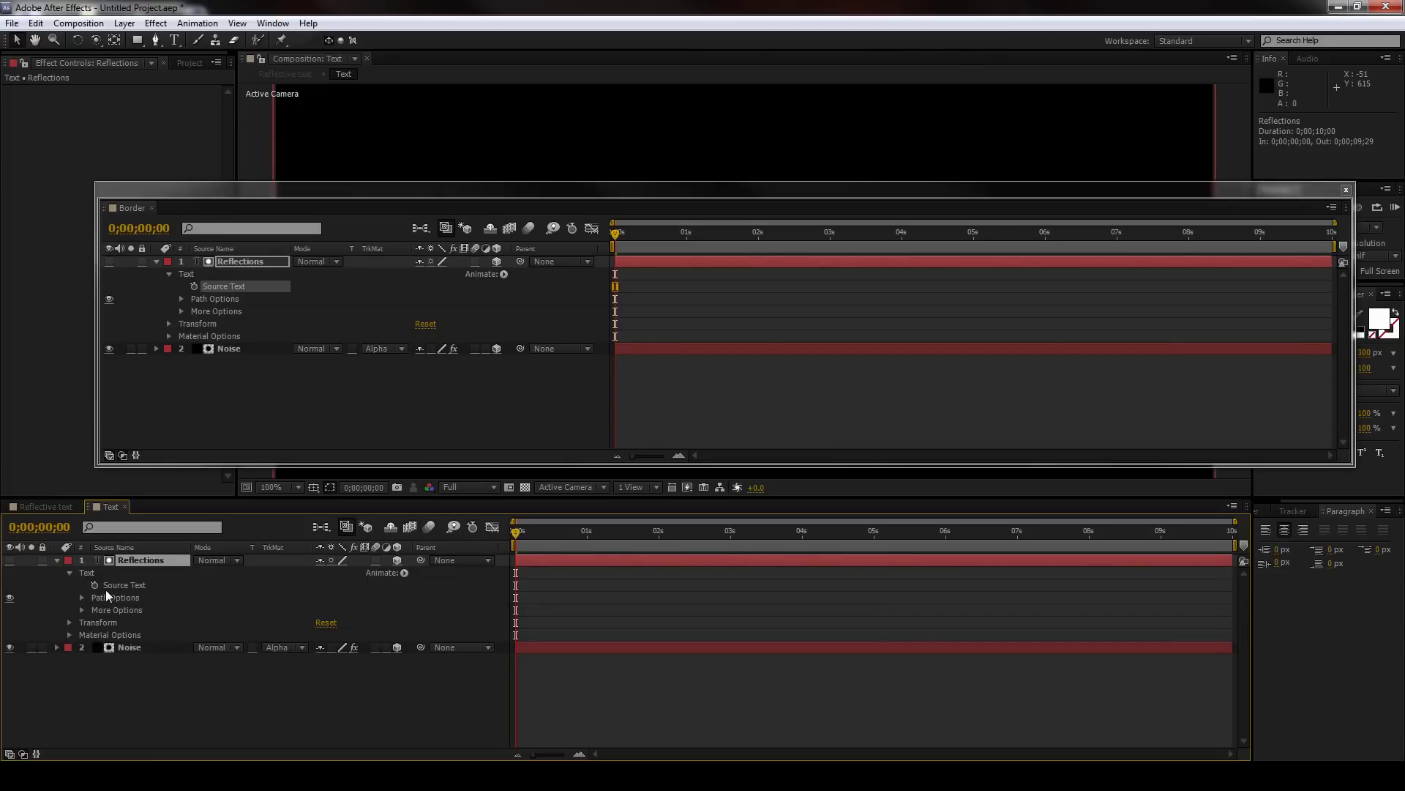
Step: Pick-whip Border's Source Text expression to the Text comp's Source Text, then redock the timeline
left_click(203, 289)
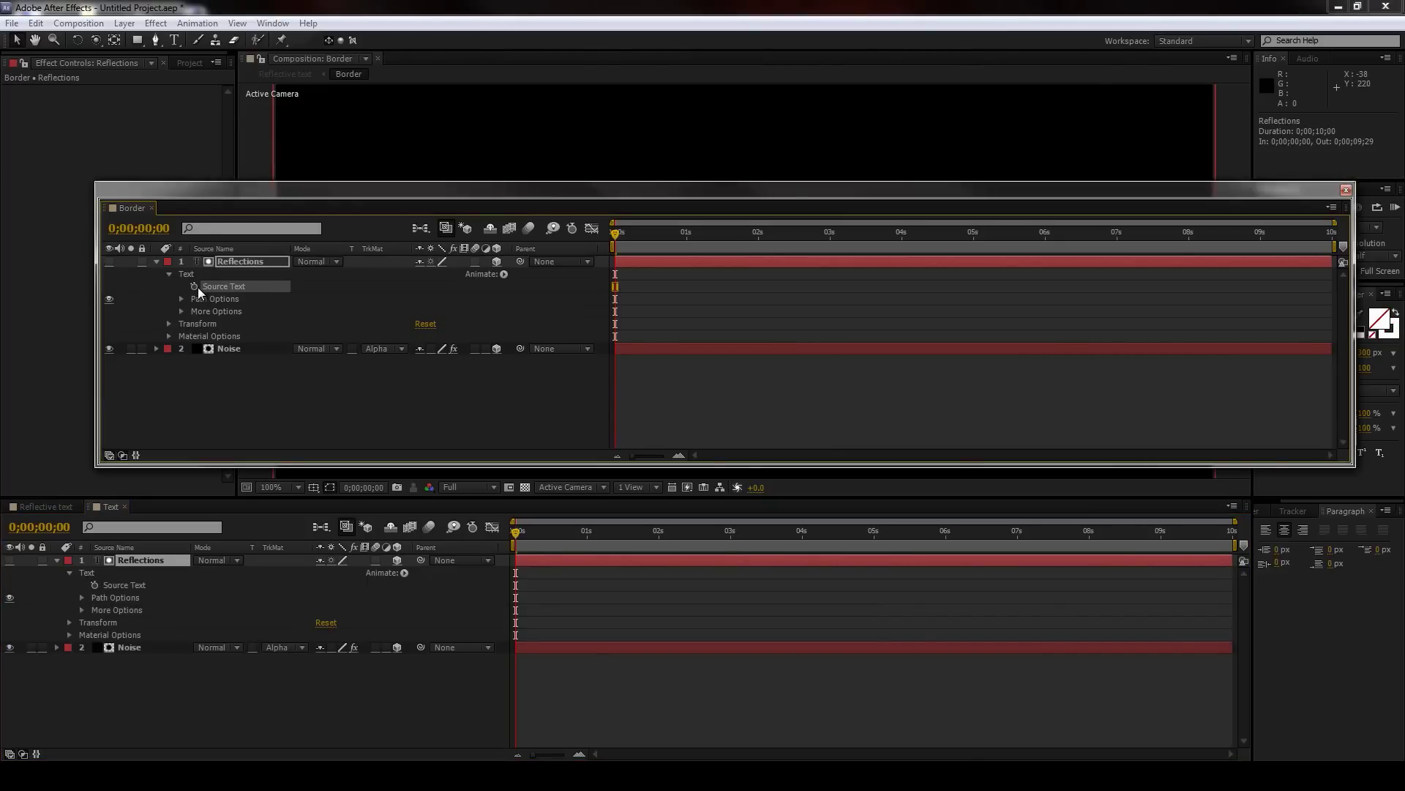
left_click(195, 287, "alt")
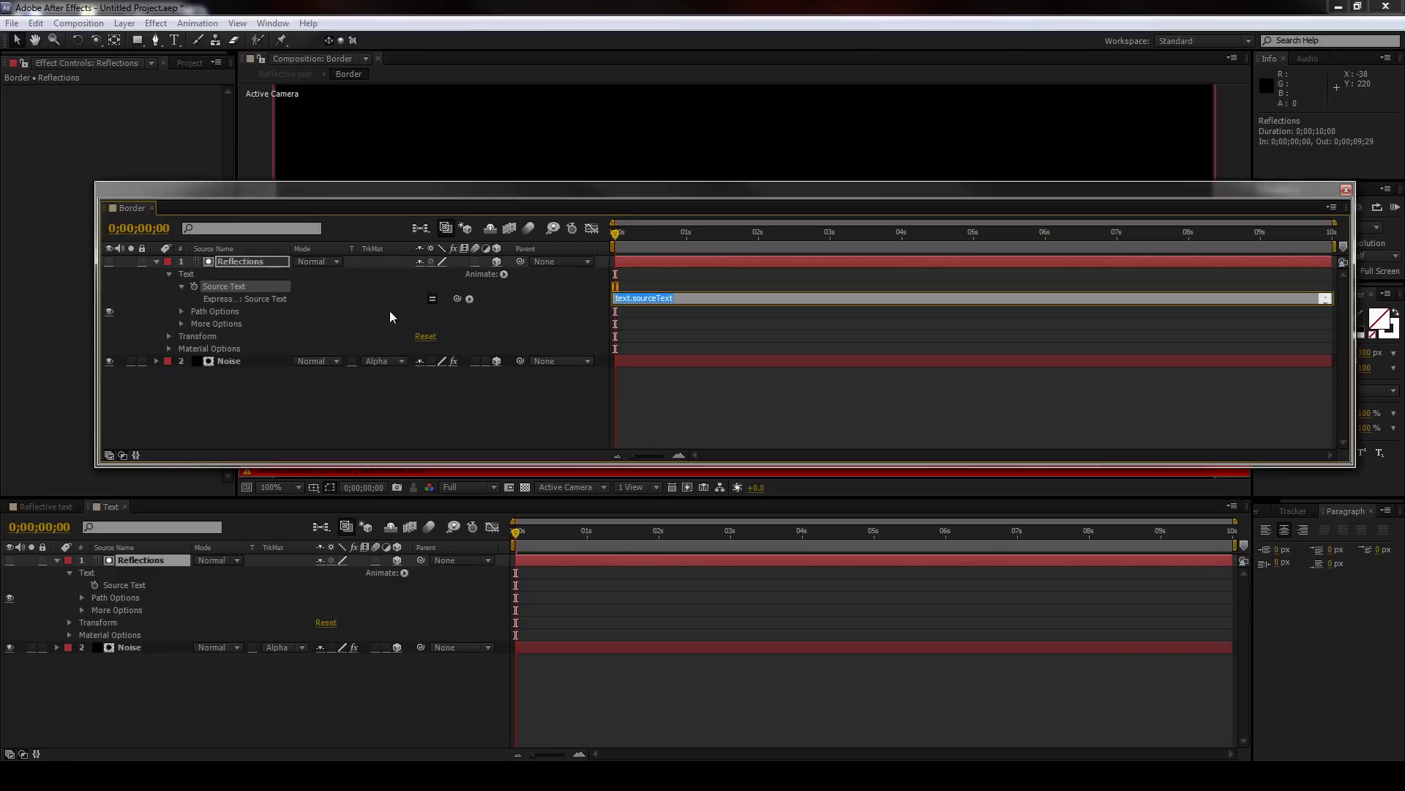
left_click_drag(457, 298, 134, 588)
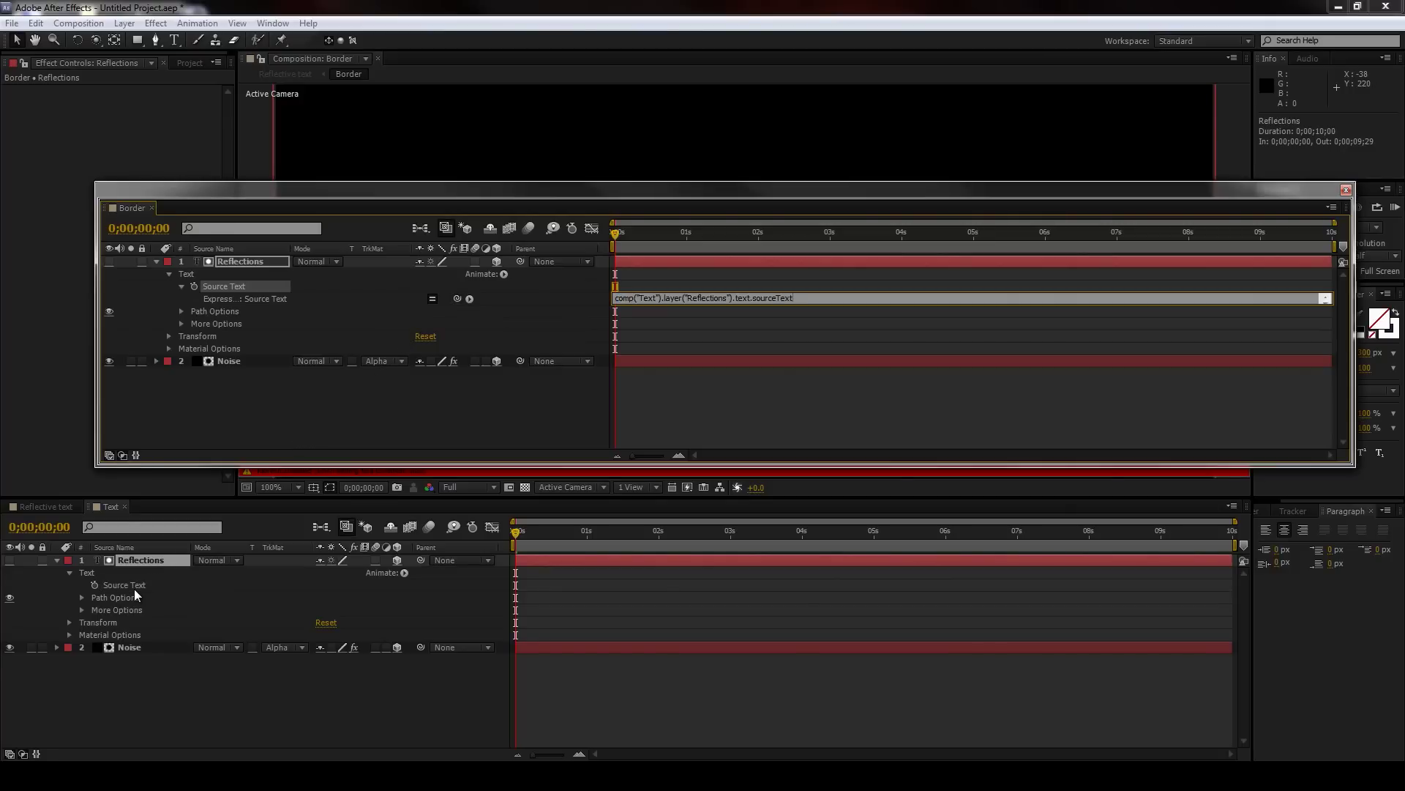
left_click(197, 615)
left_click_drag(195, 190, 225, 506)
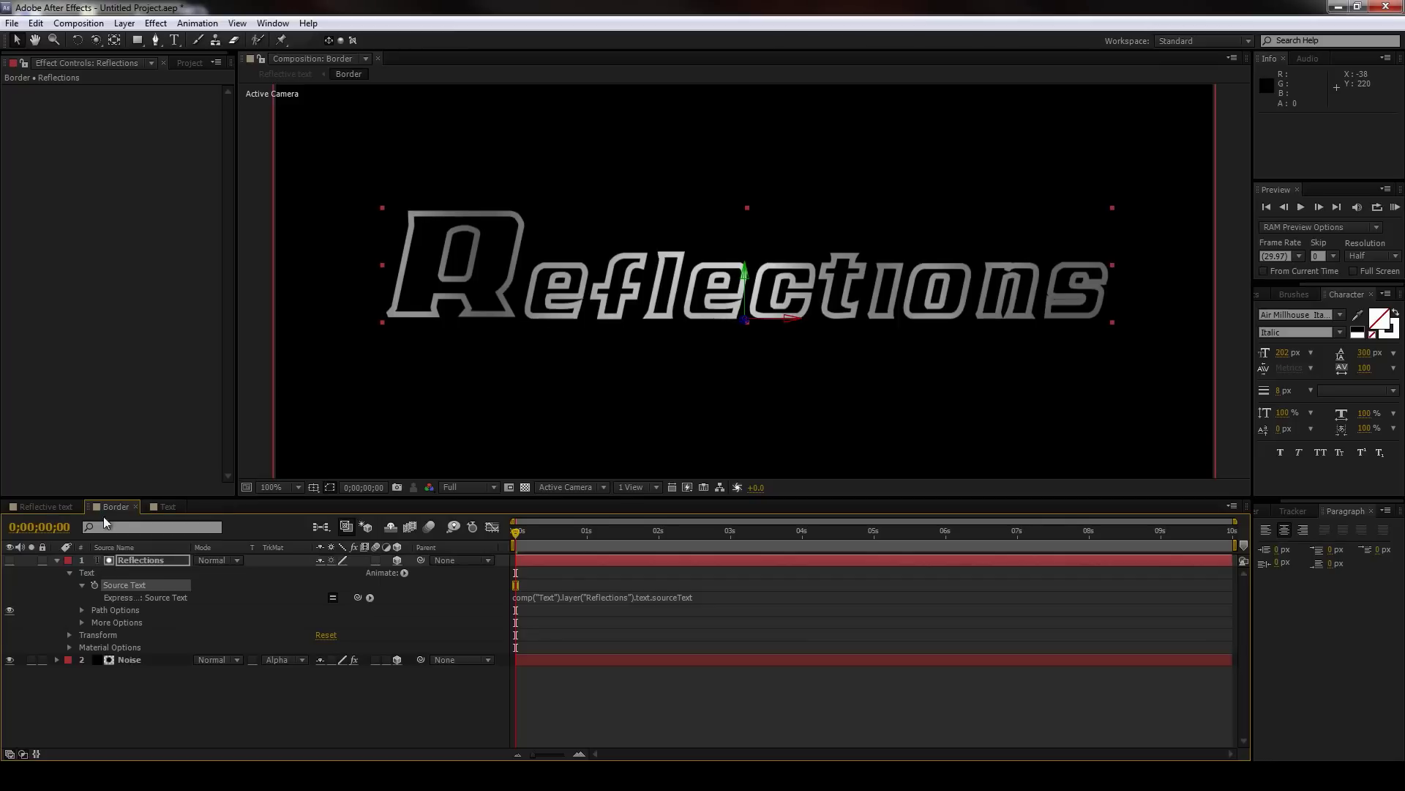
Step: Retype the Text comp's Reflections title as 'CHANGE', then view it in Reflective text
left_click(167, 507)
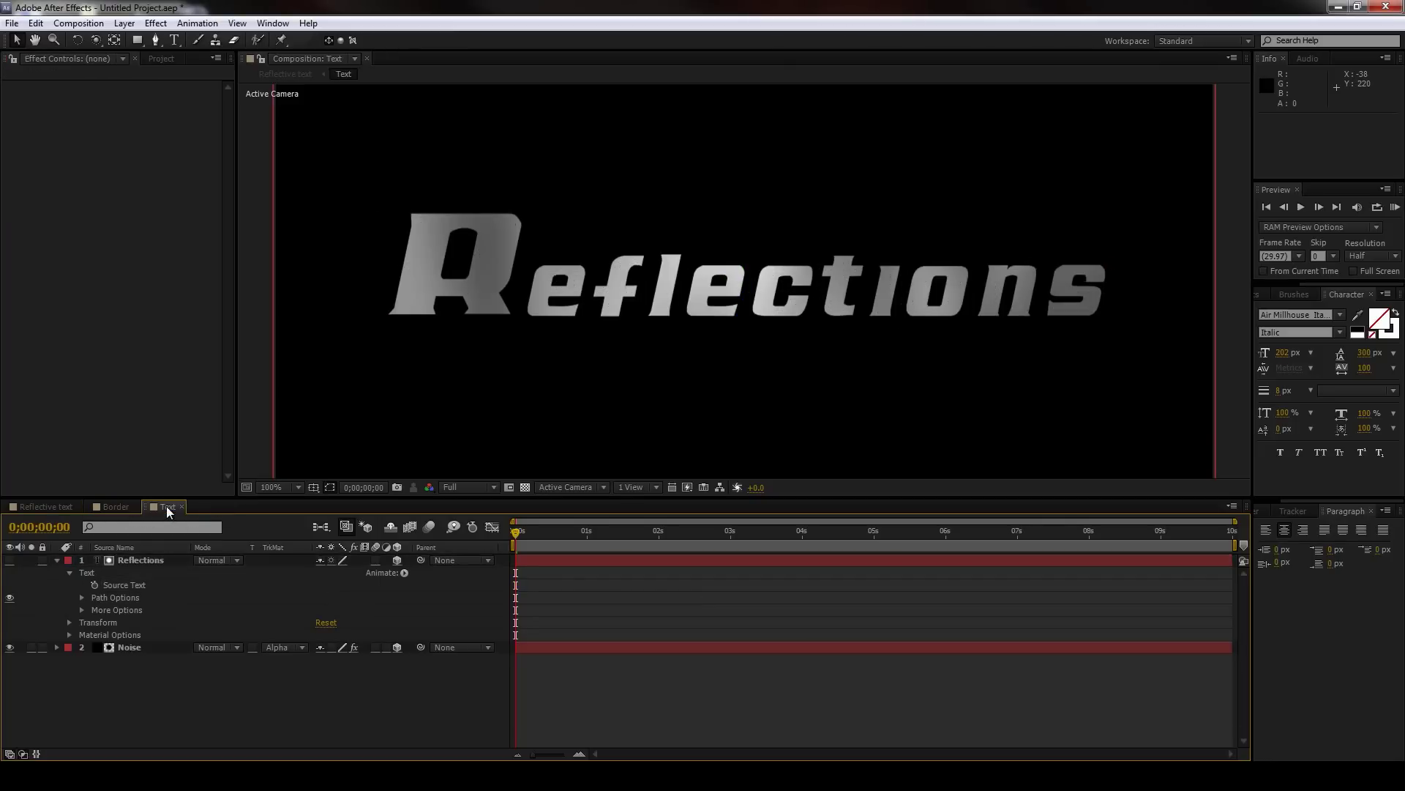
left_click(139, 547)
left_click(144, 560)
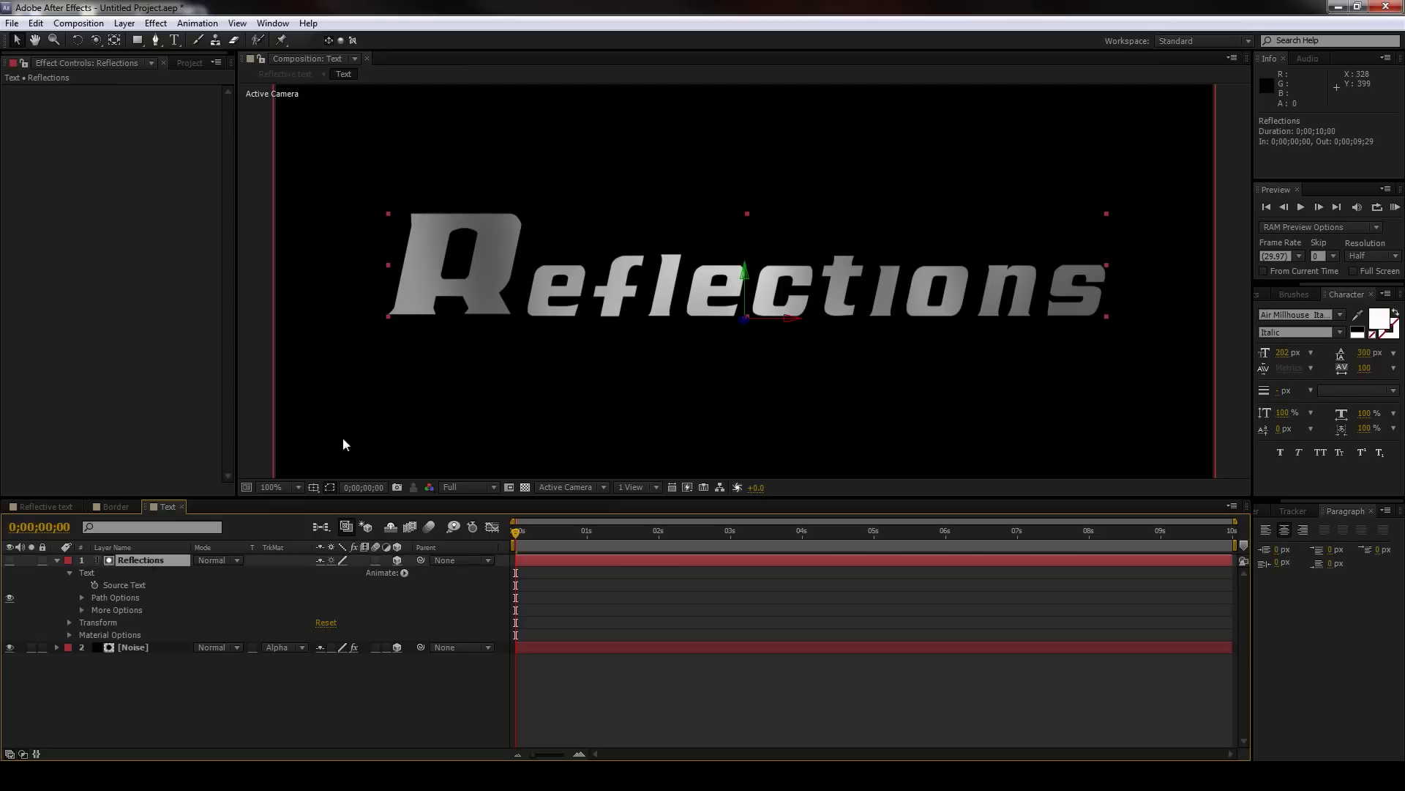
double_click(1038, 310)
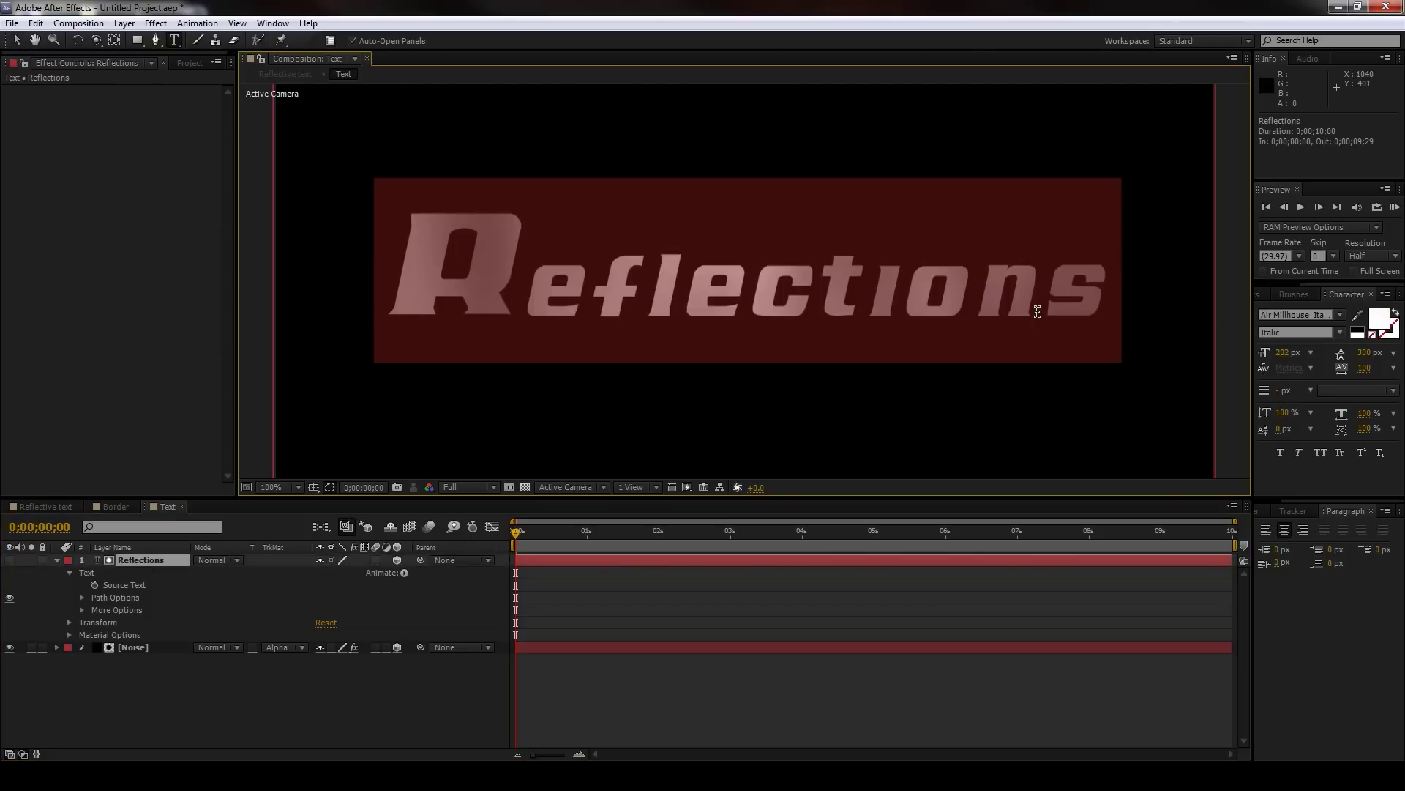
type("CHange")
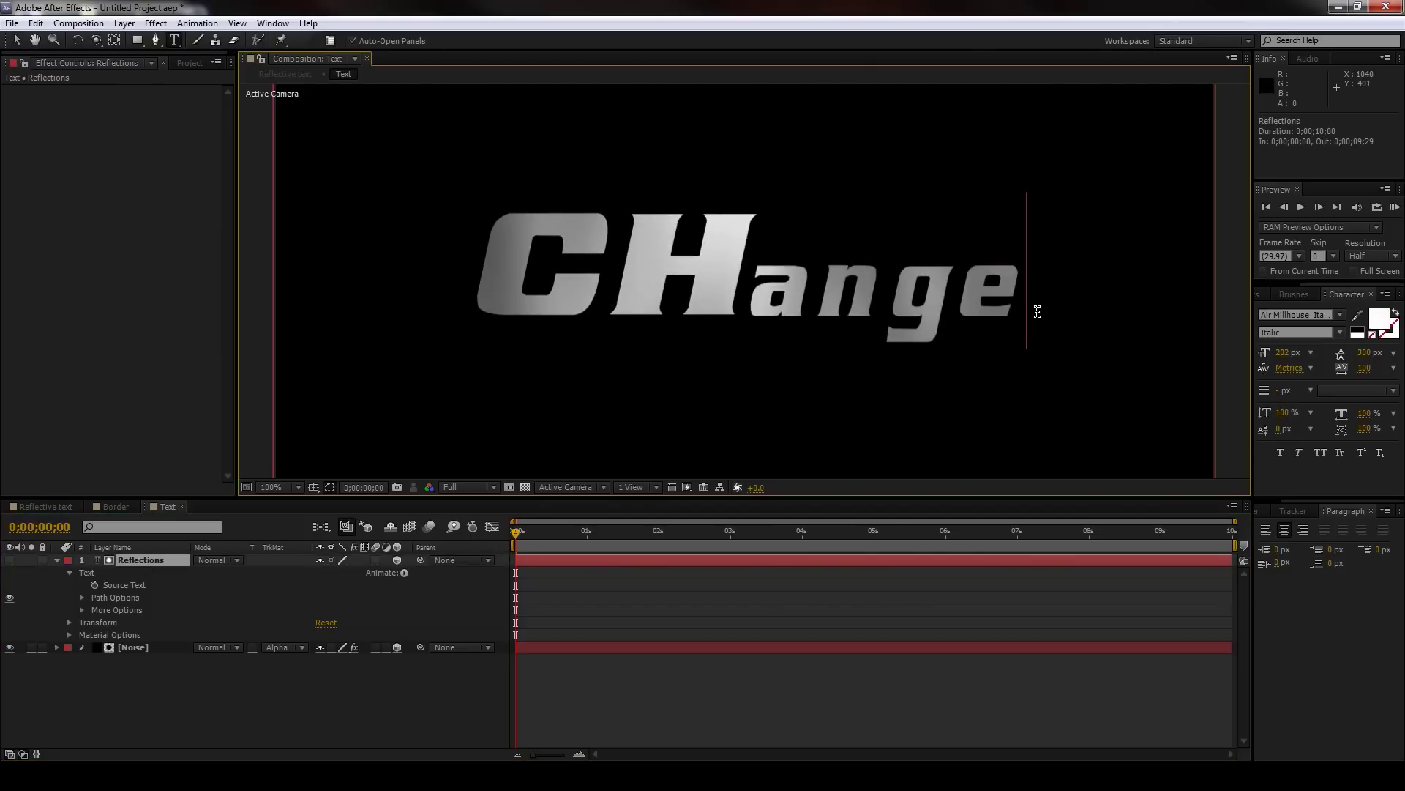
key("BackSpace")
key("BackSpace")
key("BackSpace")
key("BackSpace")
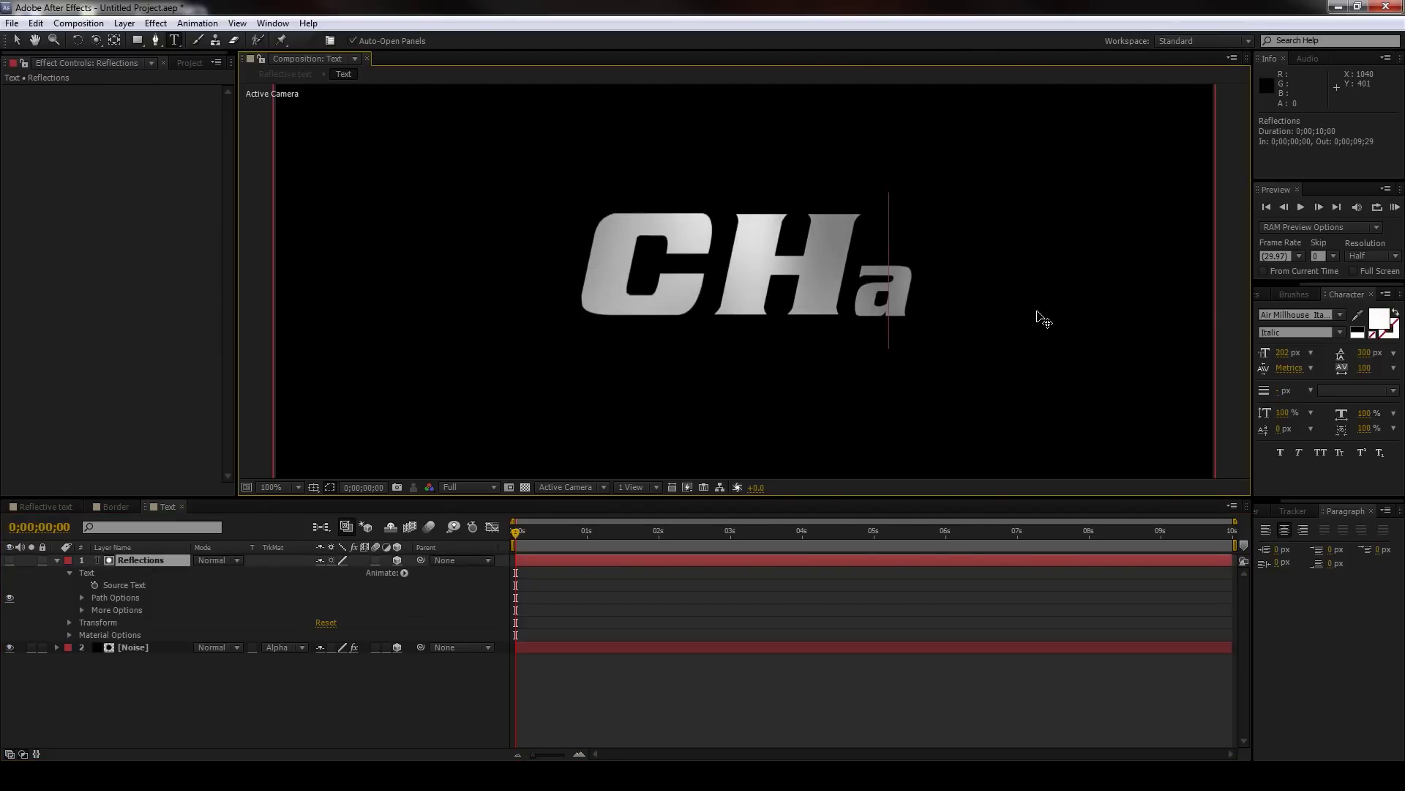
type("ANGe")
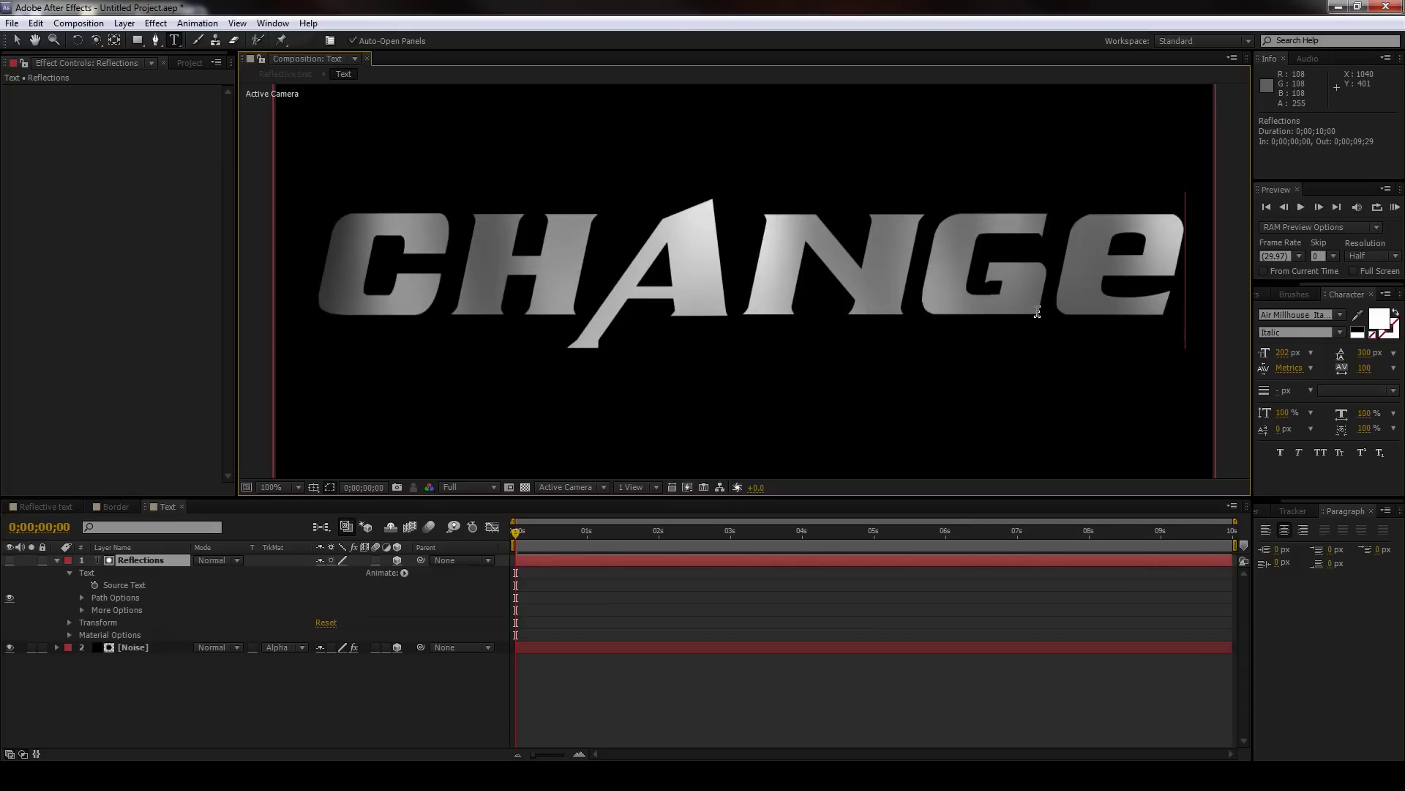
left_click(61, 509)
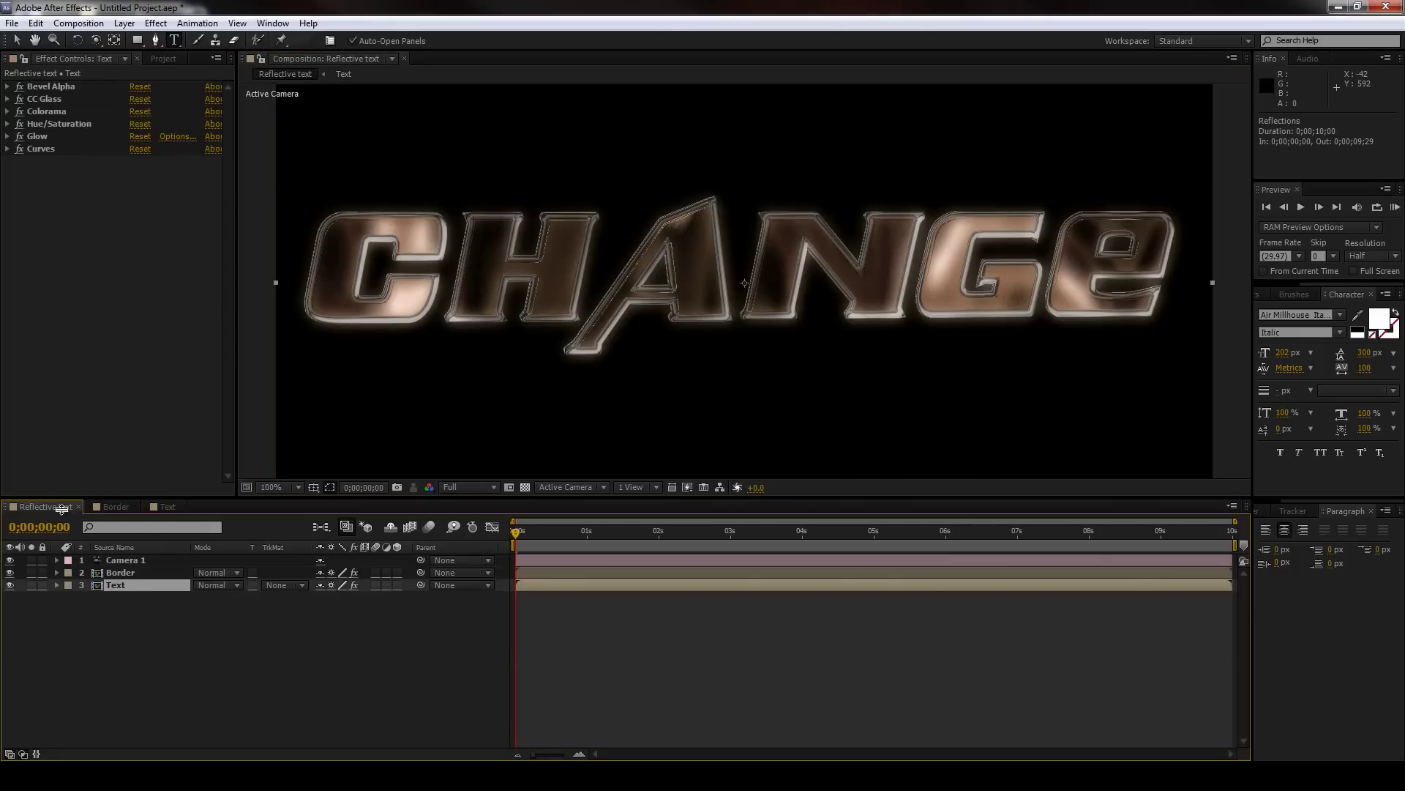
Step: At half resolution, orbit Camera 1 to face CHANGE nearly head-on, inspect Border's effects, restore full resolution
key("c")
left_click(469, 488)
left_click(472, 542)
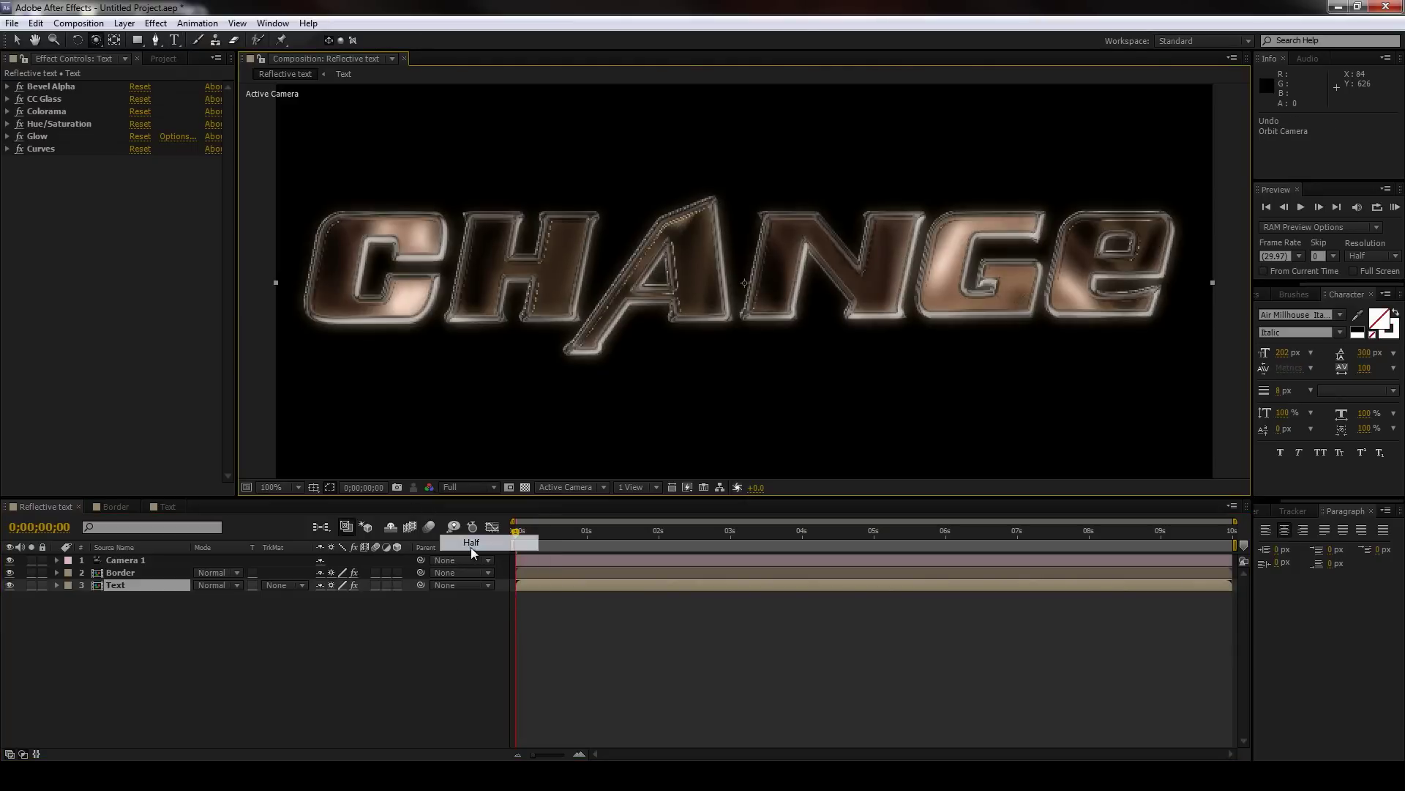
left_click_drag(480, 354, 168, 253)
left_click(110, 572)
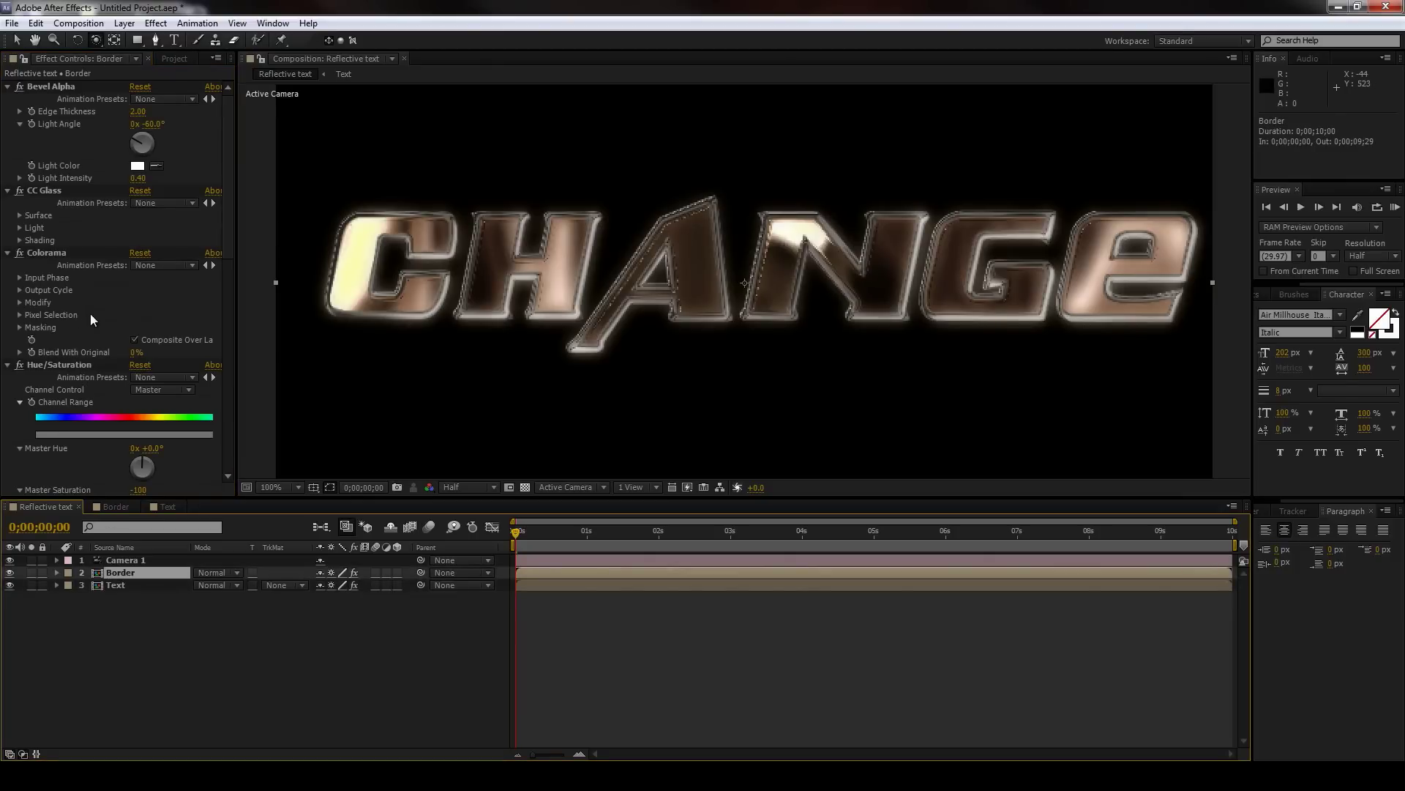
scroll(90, 313, "down", 10)
key("ctrl+j")
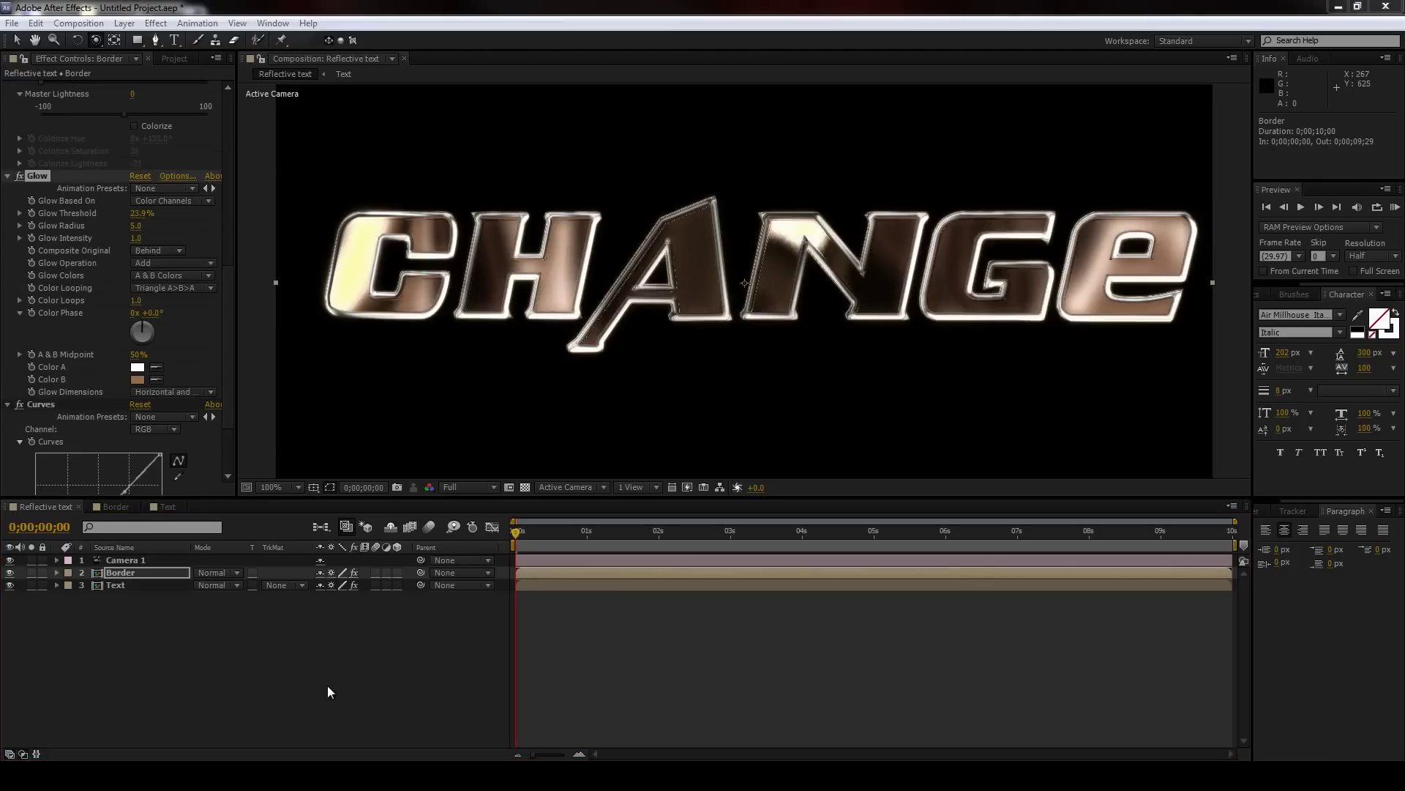